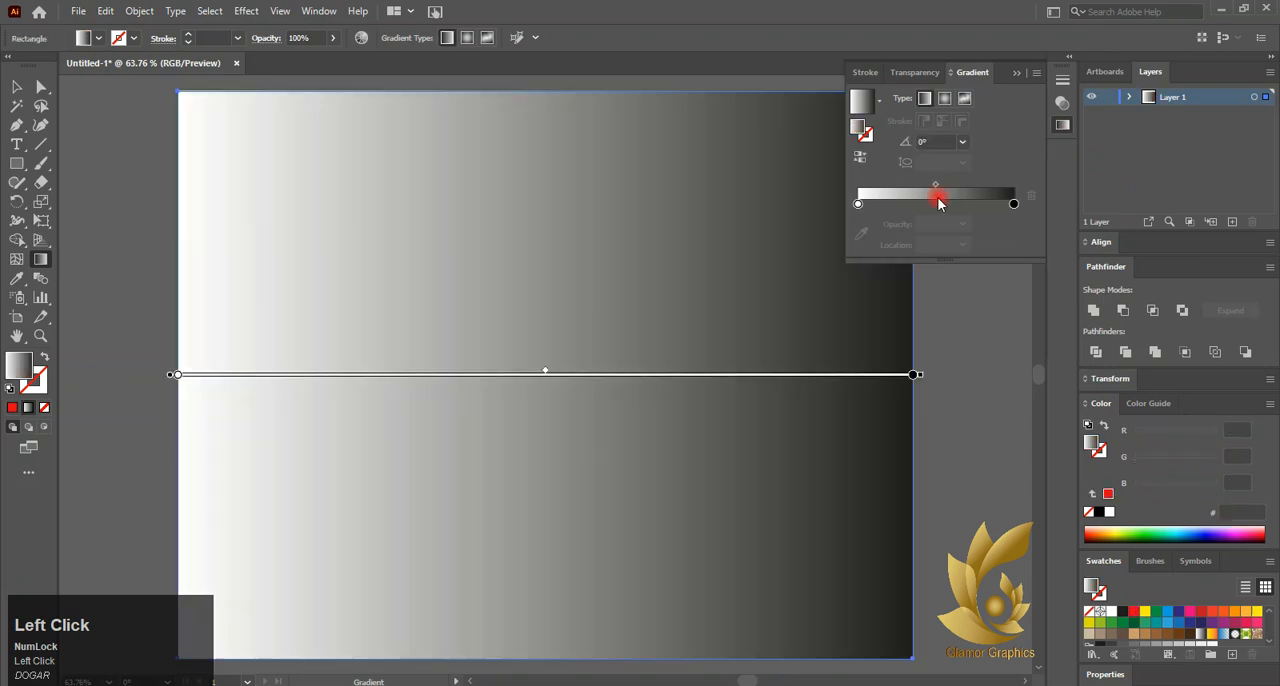
# Recolour both the black and the white gradient stops of the background rectangle with the red swatch
pyautogui.click(1013, 205)
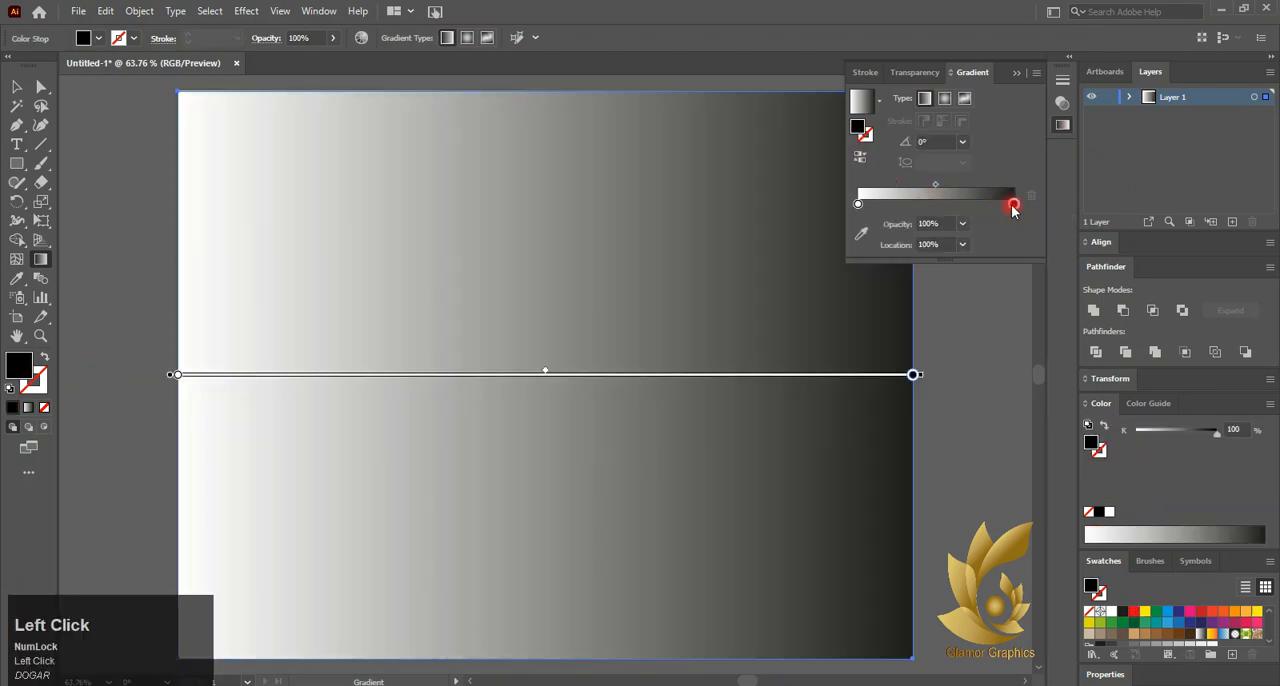
pyautogui.doubleClick(1013, 205)
pyautogui.click(852, 254)
pyautogui.click(858, 204)
pyautogui.doubleClick(858, 204)
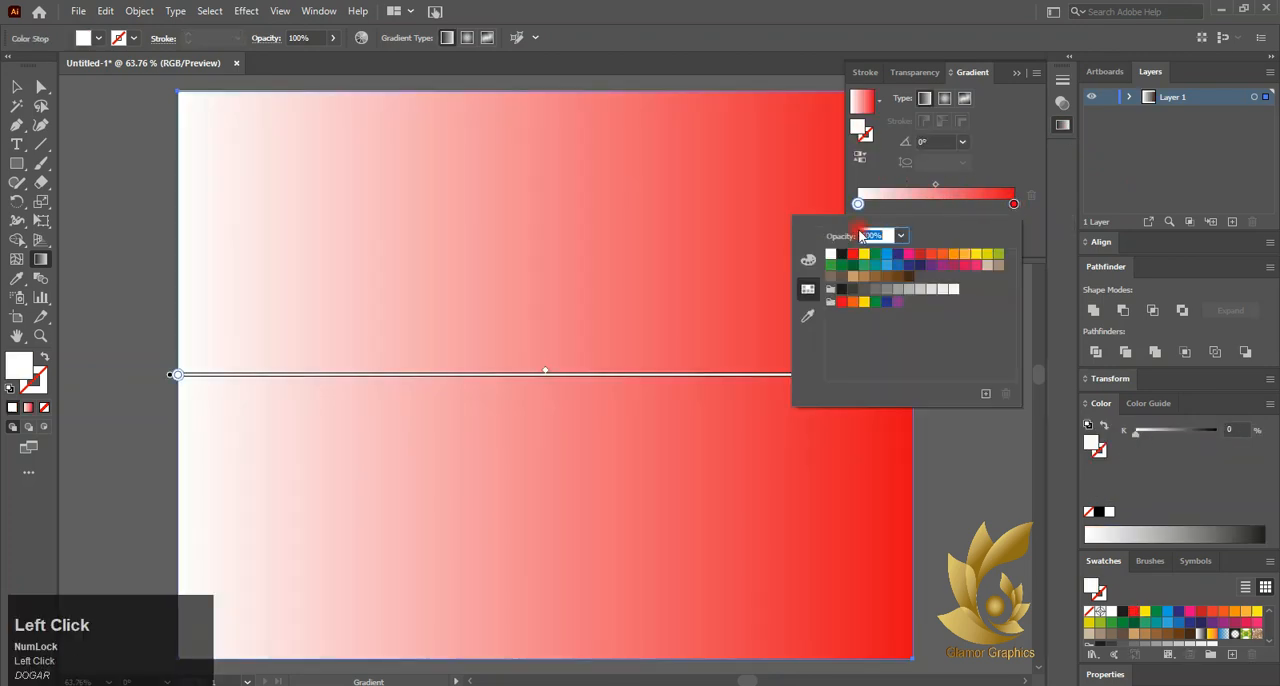
pyautogui.click(852, 254)
pyautogui.click(1049, 263)
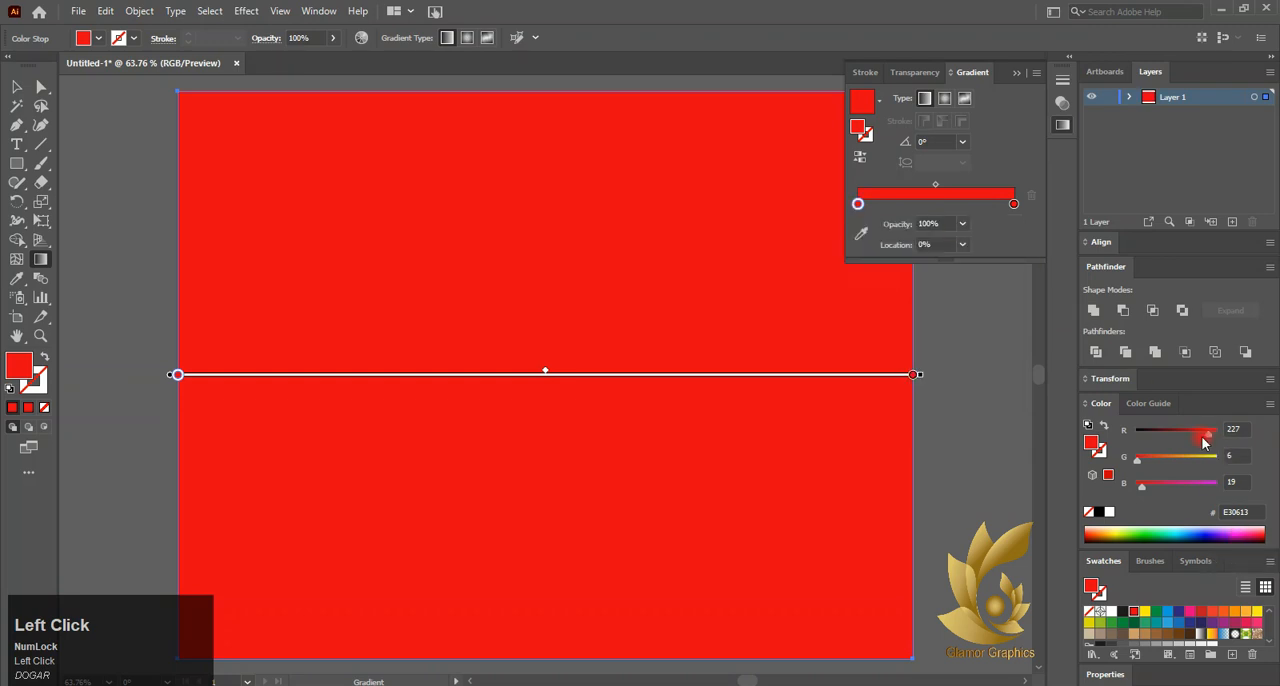
# Darken the selected start stop to a red value of 161, and make the gradient a reversed radial one
pyautogui.moveTo(1204, 442); pyautogui.dragTo(1187, 440)
pyautogui.click(944, 98)
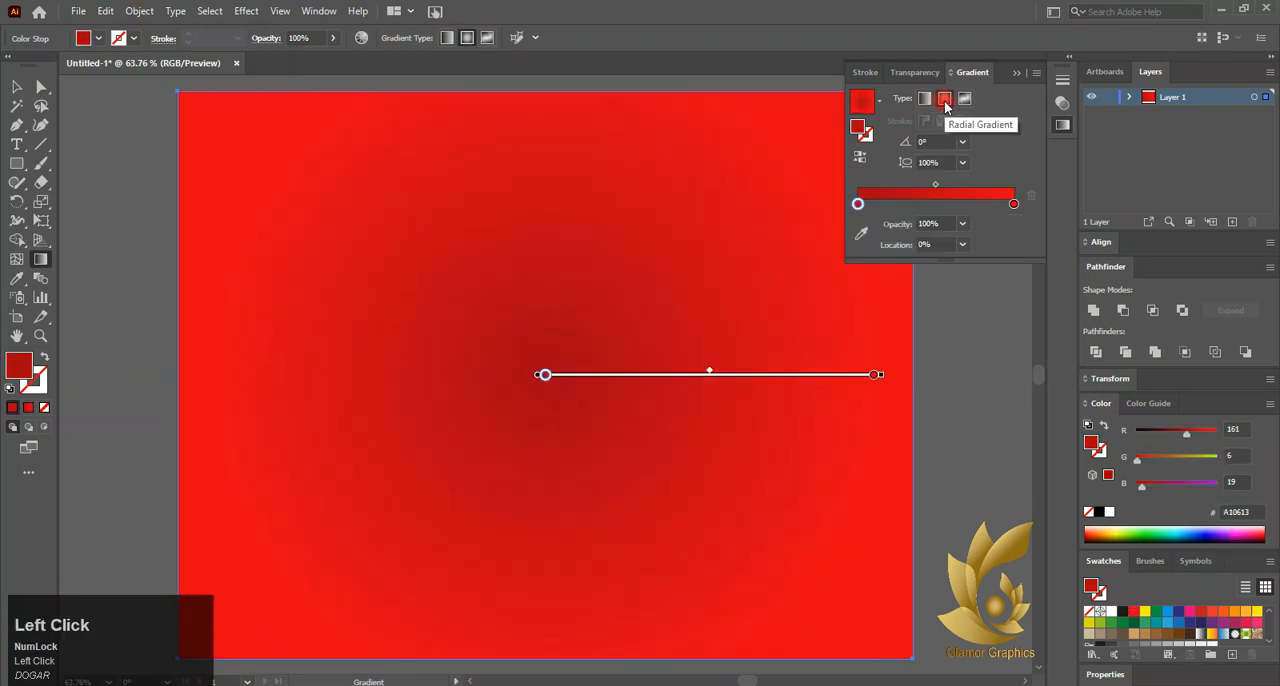
pyautogui.click(860, 157)
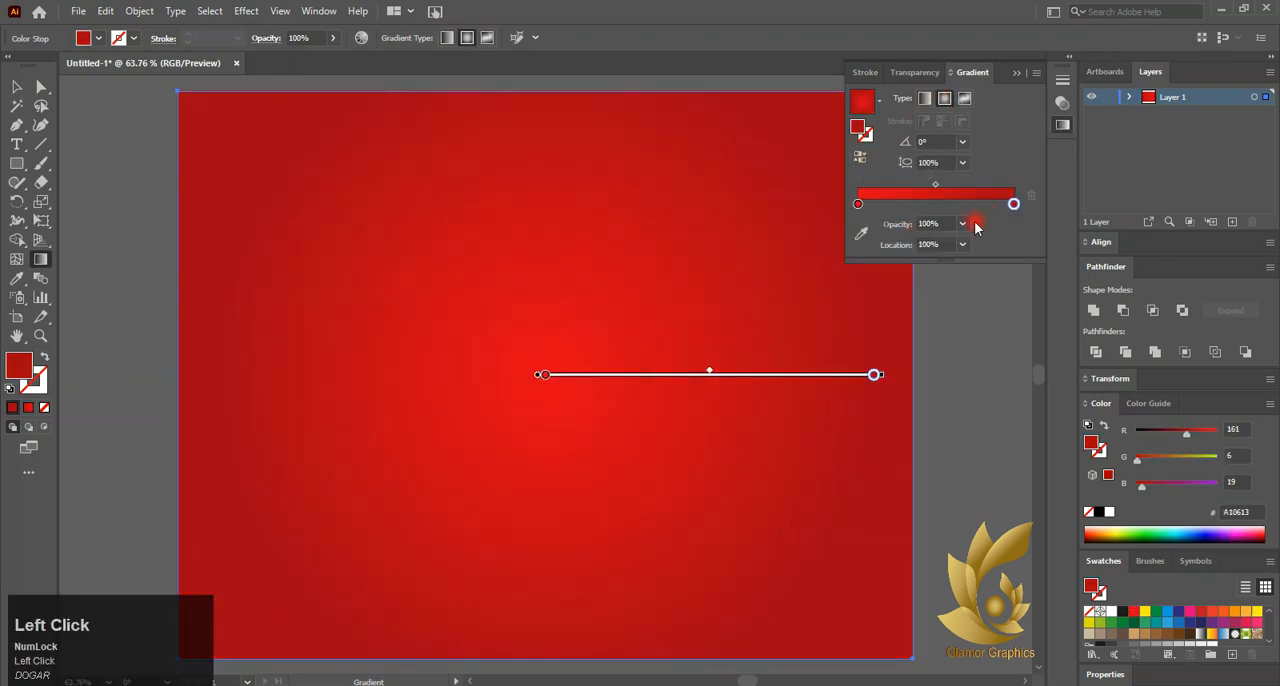
# Move the radial gradient's midpoint to about 32% and brighten its centre stop to pure red, FF0000
pyautogui.moveTo(1013, 203); pyautogui.dragTo(919, 204)
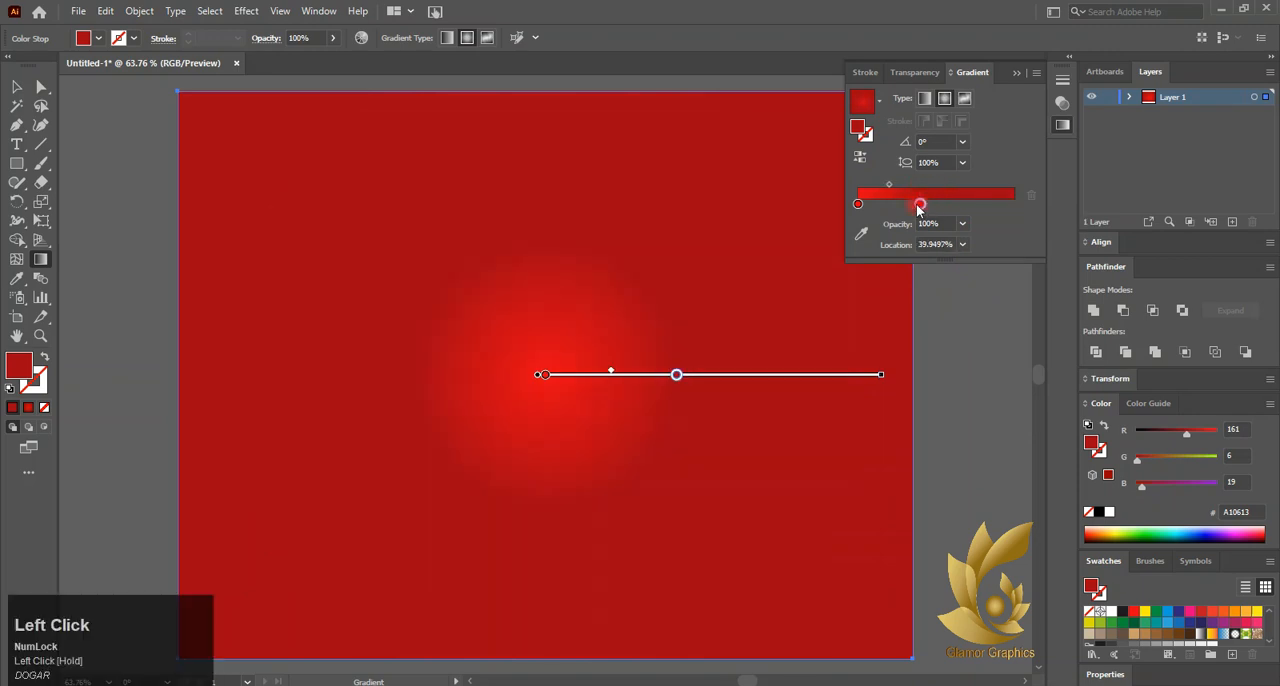
pyautogui.moveTo(1031, 203); pyautogui.dragTo(1031, 203)
pyautogui.moveTo(933, 184); pyautogui.dragTo(909, 187)
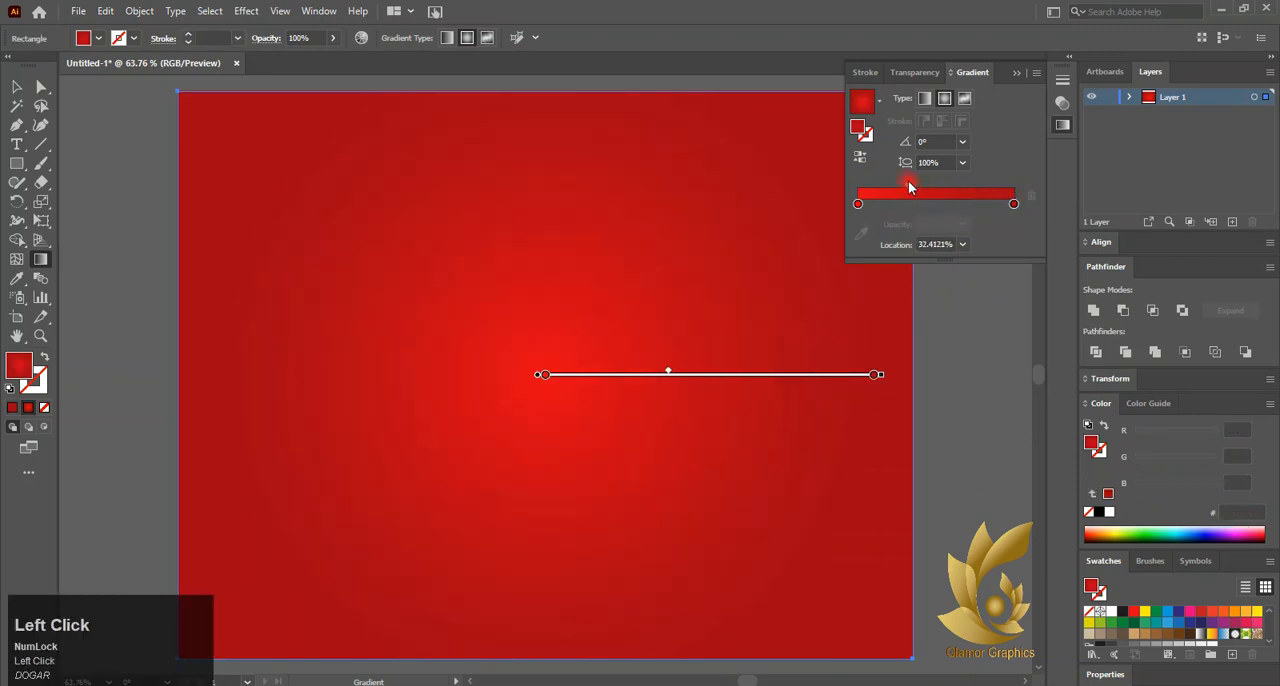
pyautogui.click(858, 205)
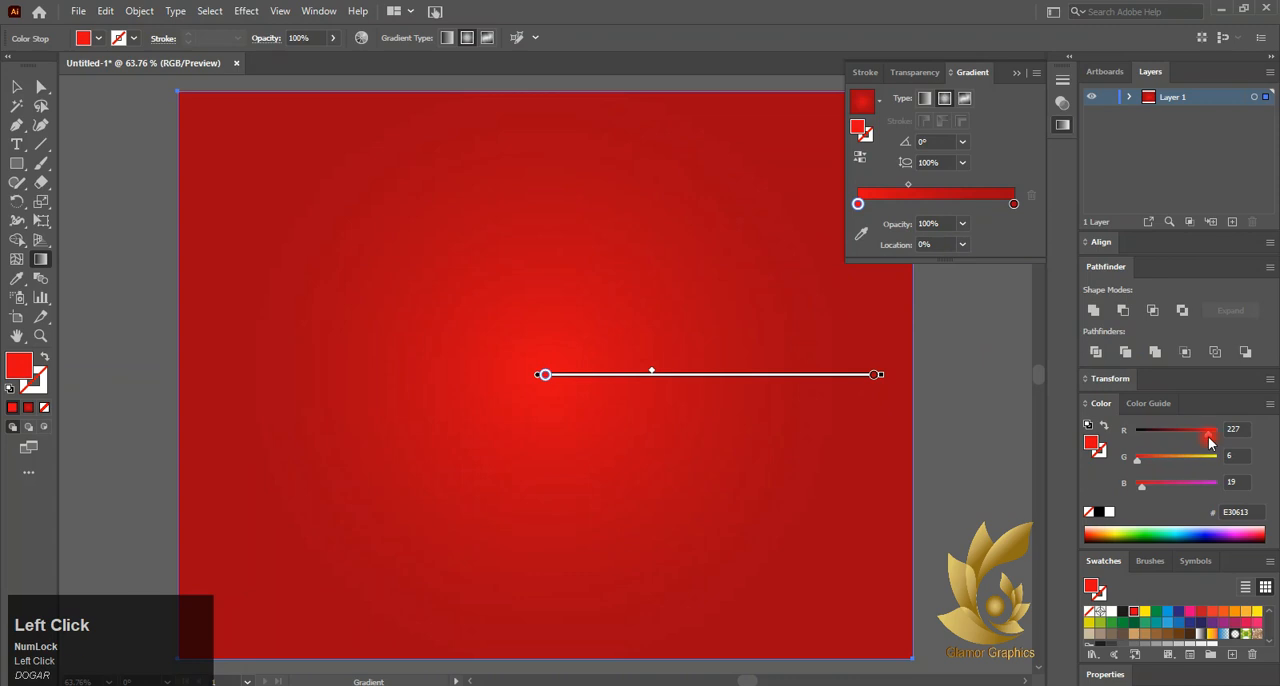
pyautogui.moveTo(1210, 443); pyautogui.dragTo(1229, 439)
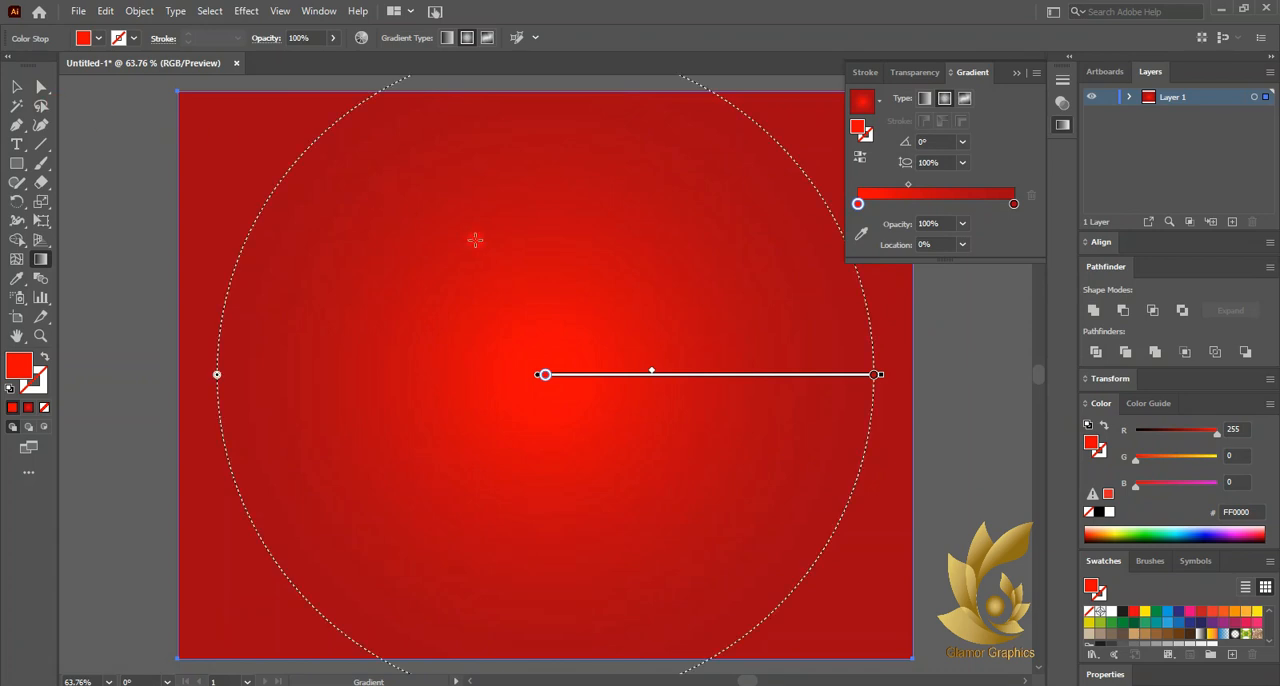
# Reshape the radial gradient into a wide, flat ellipse with an aspect ratio of about 21.5%, centred low in the rectangle
pyautogui.keyDown('alt'); pyautogui.scroll(-1, 475, 240); pyautogui.keyUp('alt')
pyautogui.moveTo(532, 90); pyautogui.dragTo(517, 266)
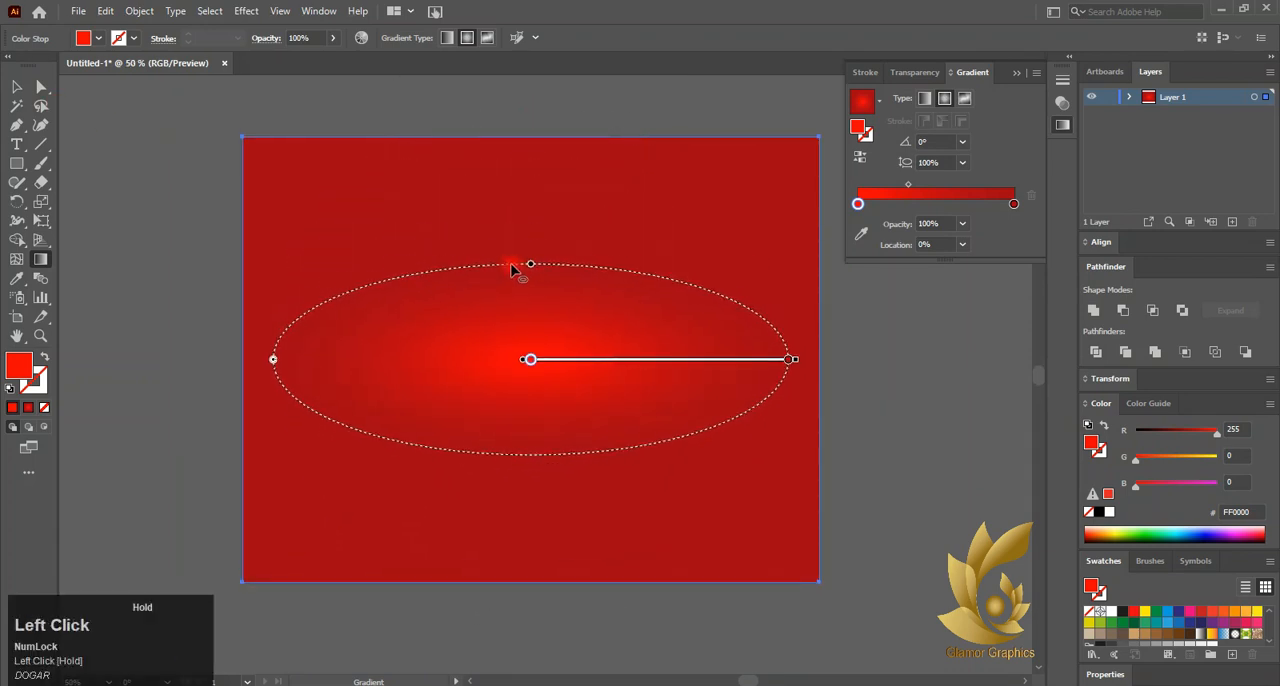
pyautogui.moveTo(273, 362); pyautogui.dragTo(213, 359)
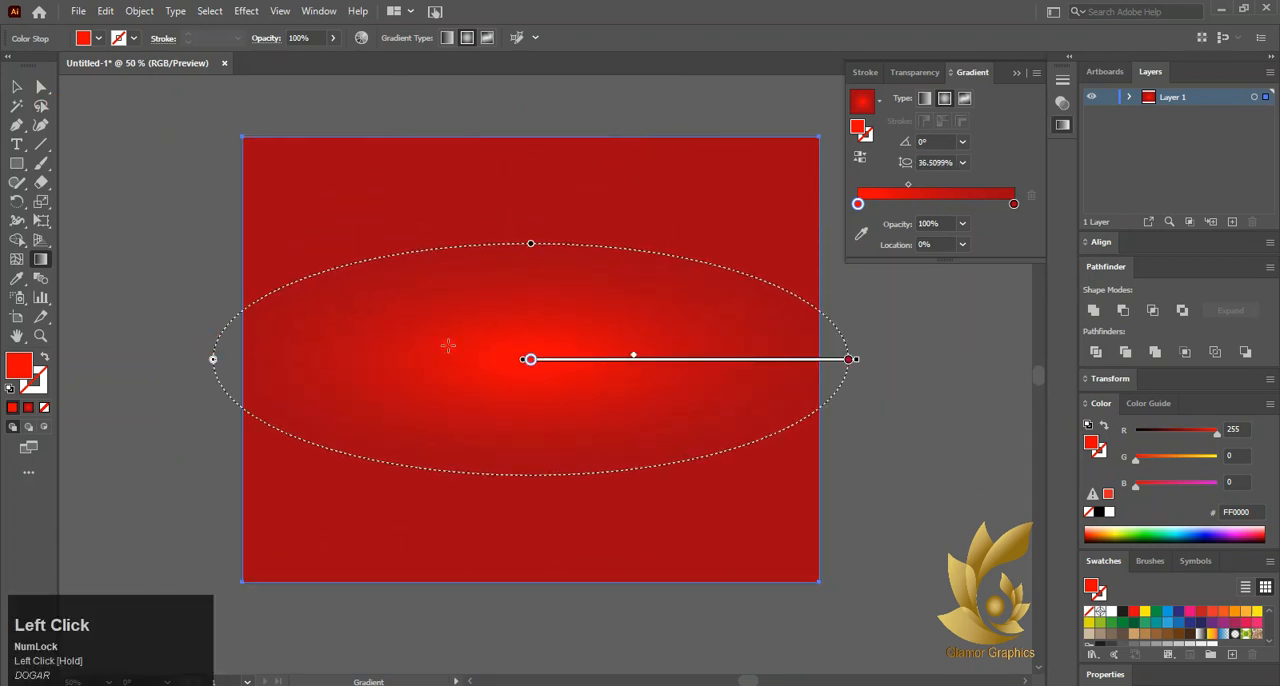
pyautogui.moveTo(570, 362); pyautogui.dragTo(538, 500)
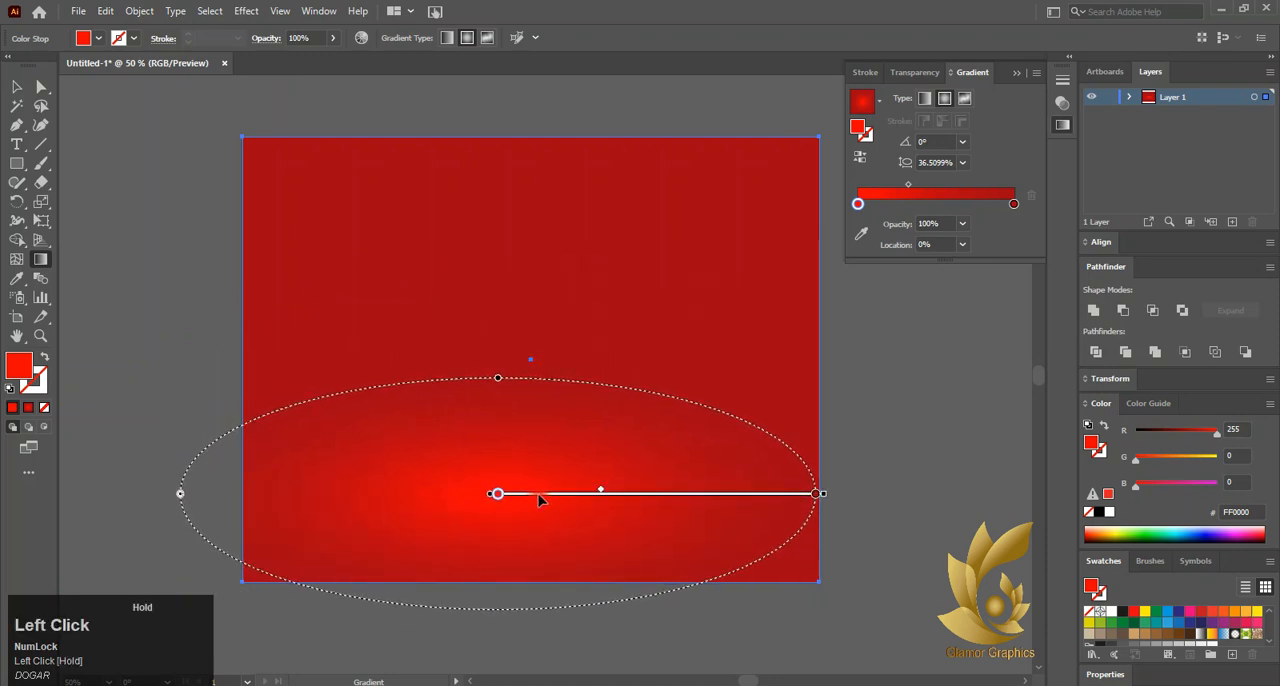
pyautogui.moveTo(499, 378); pyautogui.dragTo(505, 430)
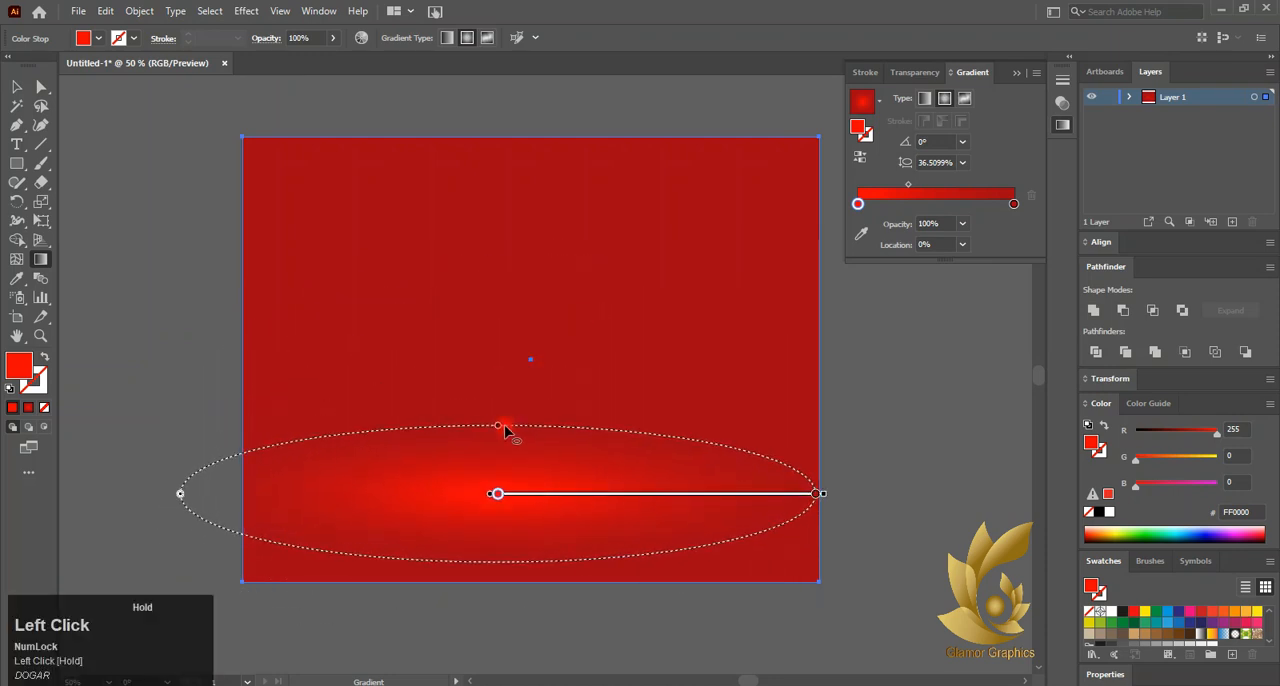
pyautogui.moveTo(180, 500); pyautogui.dragTo(62, 495)
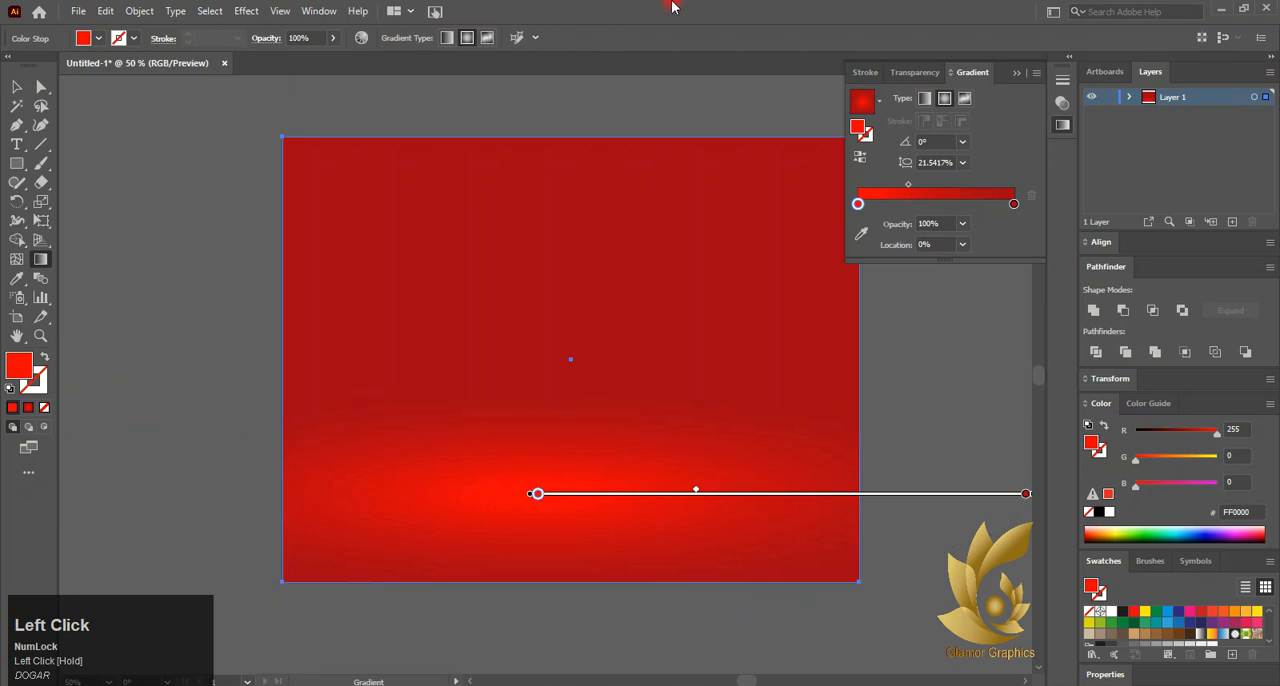
# Stretch the rectangle upward beyond the artboard and flatten its radial gradient to an aspect ratio of about 15.7%
pyautogui.click(16, 87)
pyautogui.moveTo(571, 136); pyautogui.dragTo(575, 39)
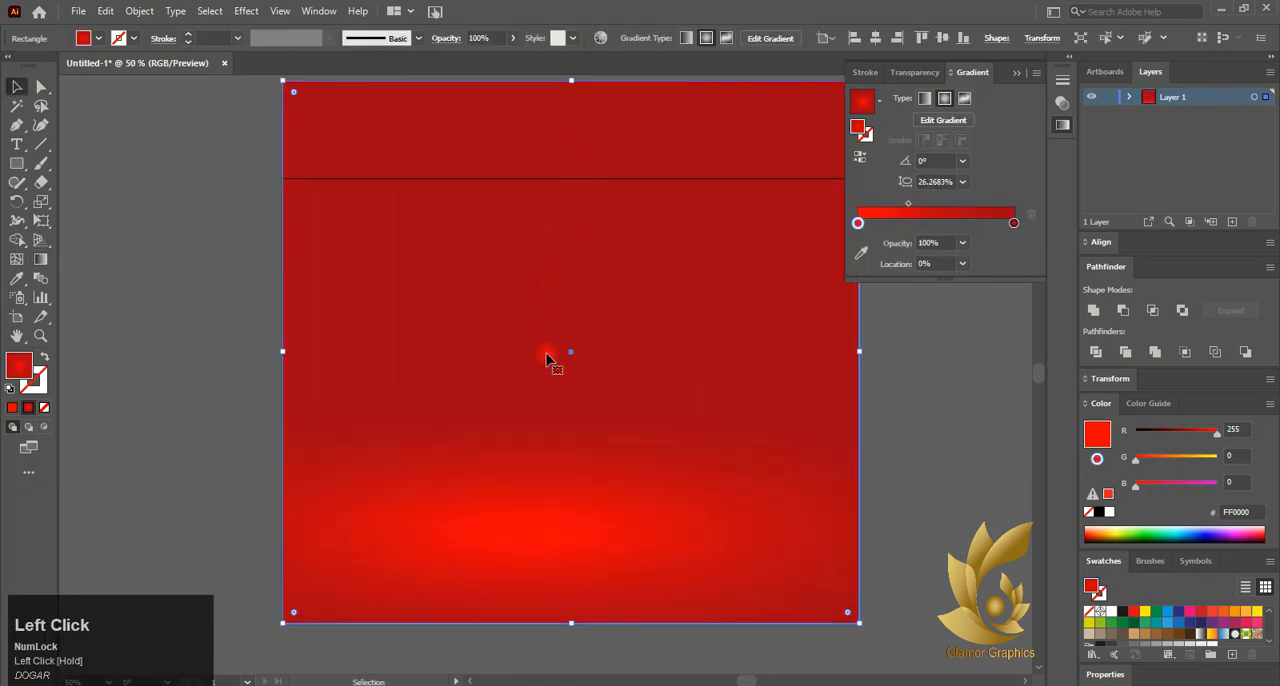
pyautogui.click(40, 259)
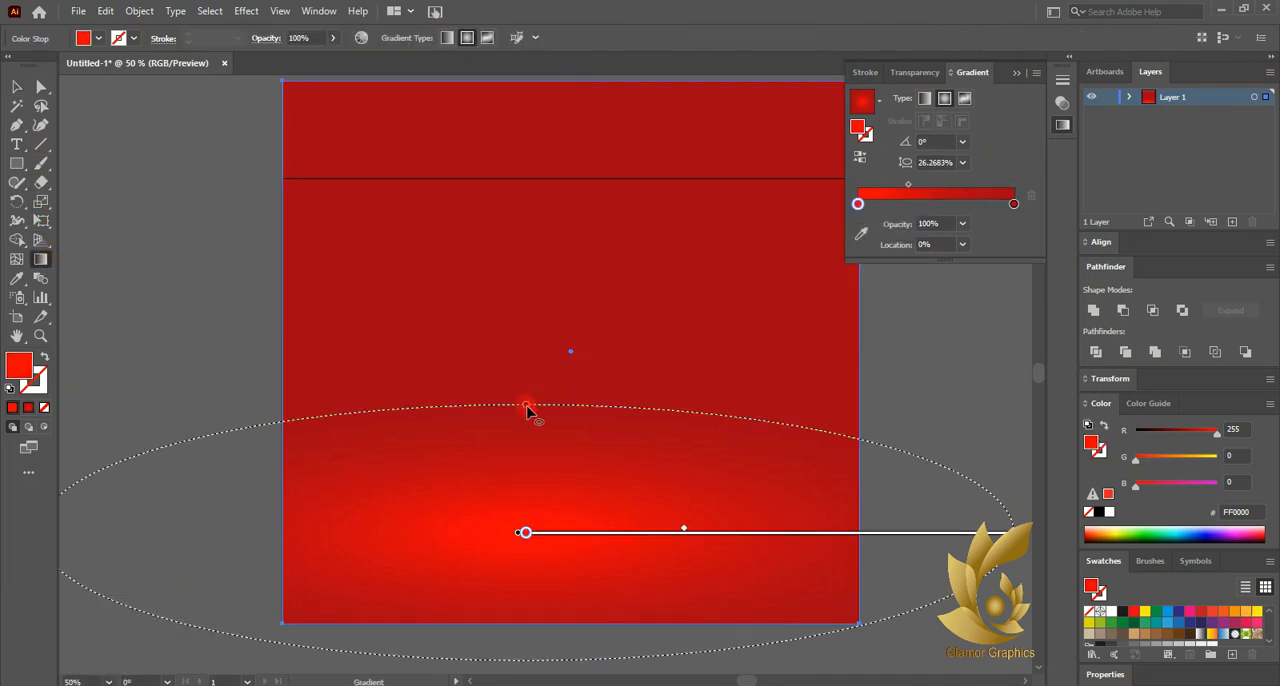
pyautogui.moveTo(526, 409); pyautogui.dragTo(523, 477)
pyautogui.click(16, 87)
pyautogui.click(152, 210)
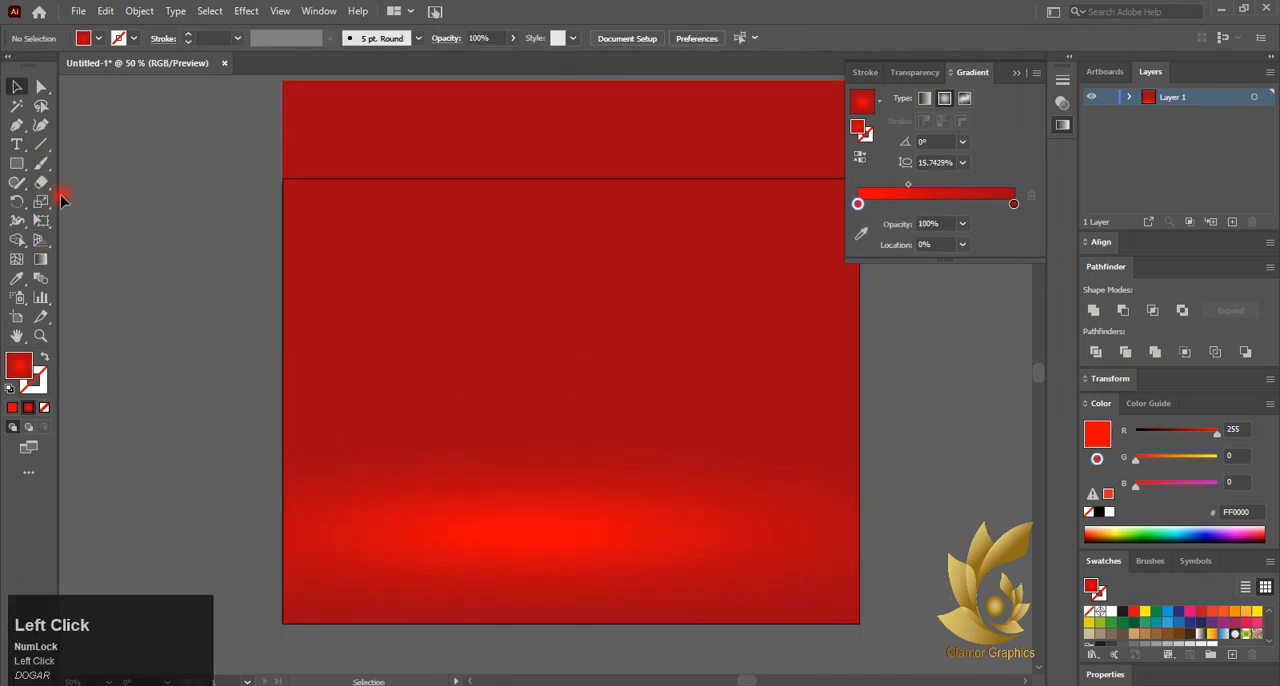
pyautogui.rightClick(16, 163)
pyautogui.click(104, 194)
pyautogui.moveTo(117, 194); pyautogui.dragTo(287, 347)
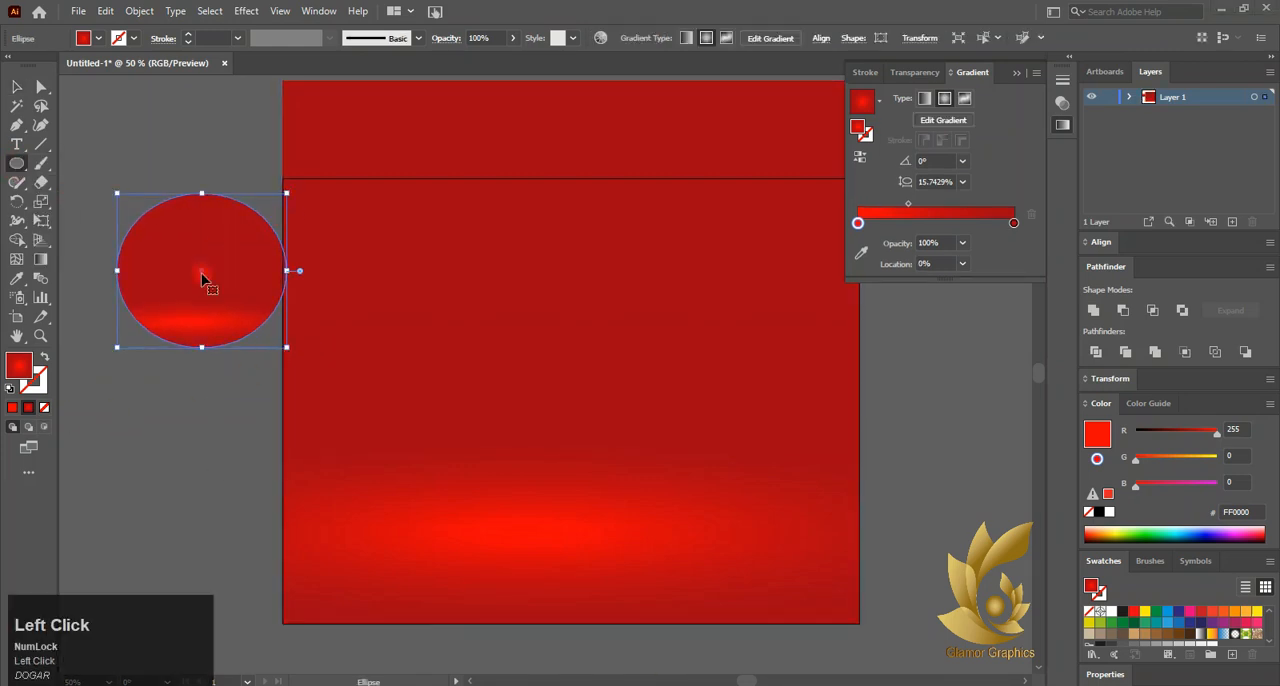
pyautogui.click(205, 285)
pyautogui.click(684, 386)
pyautogui.hotkey('ctrl', 'z')
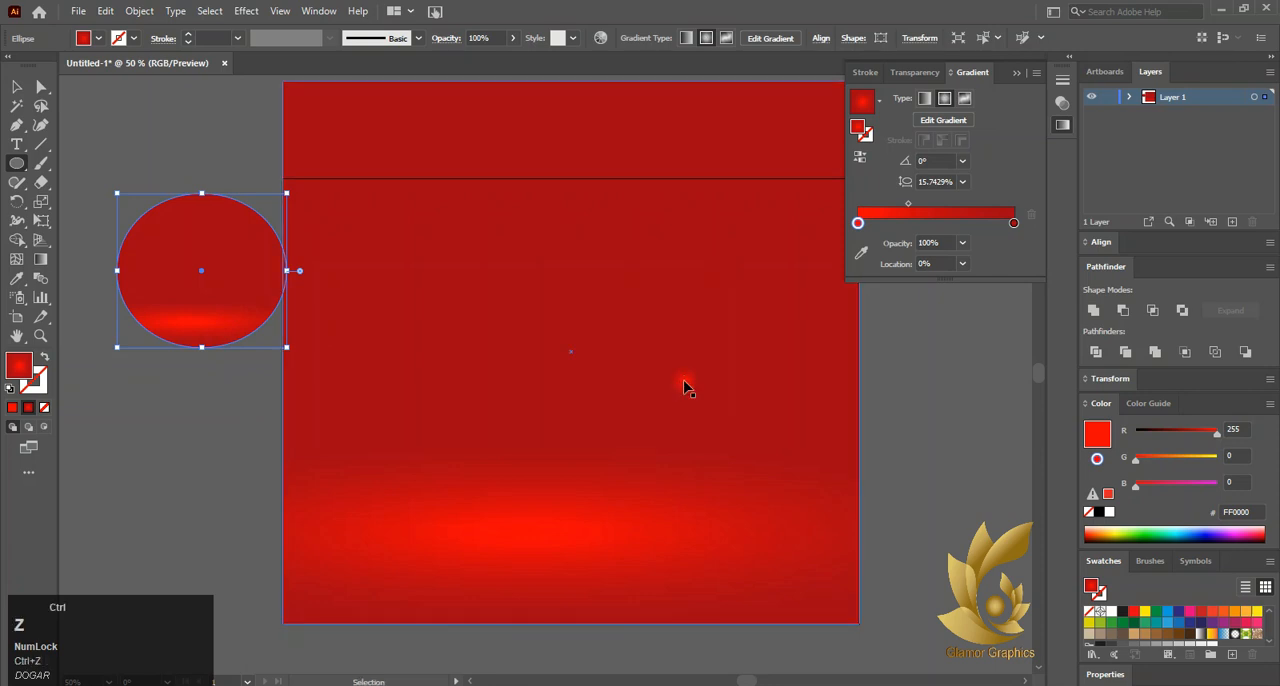
pyautogui.click(449, 345)
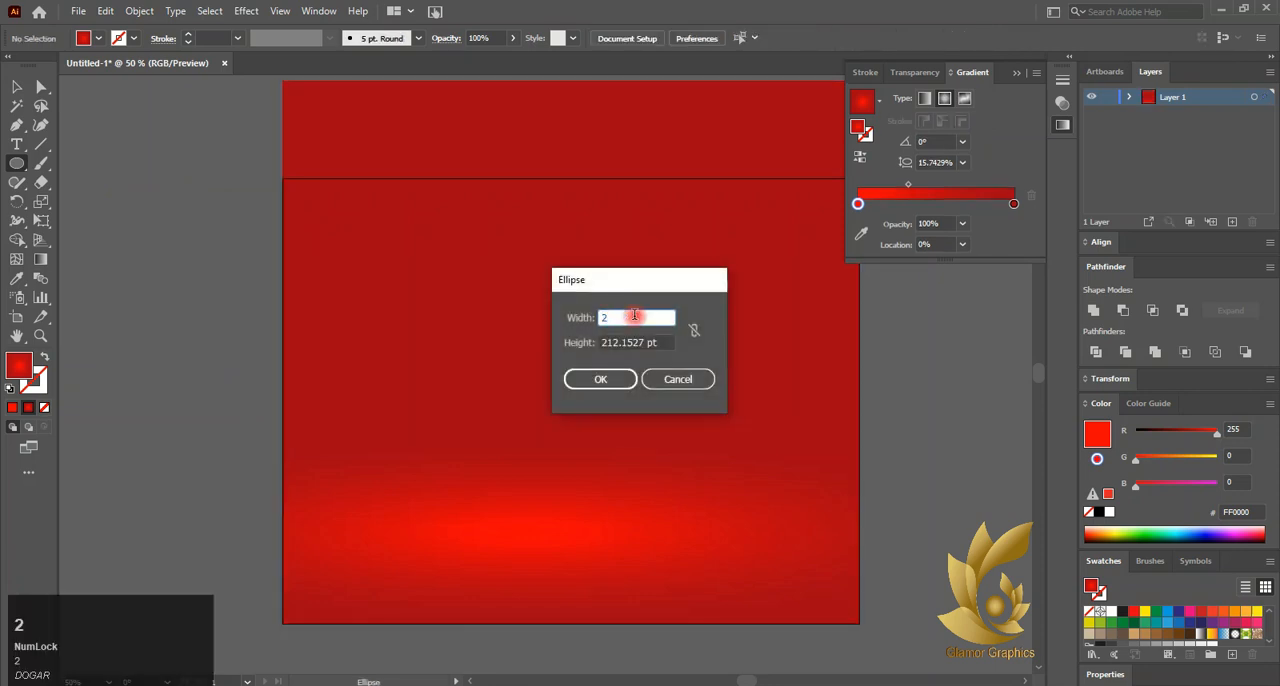
pyautogui.click(664, 342)
pyautogui.write('4')
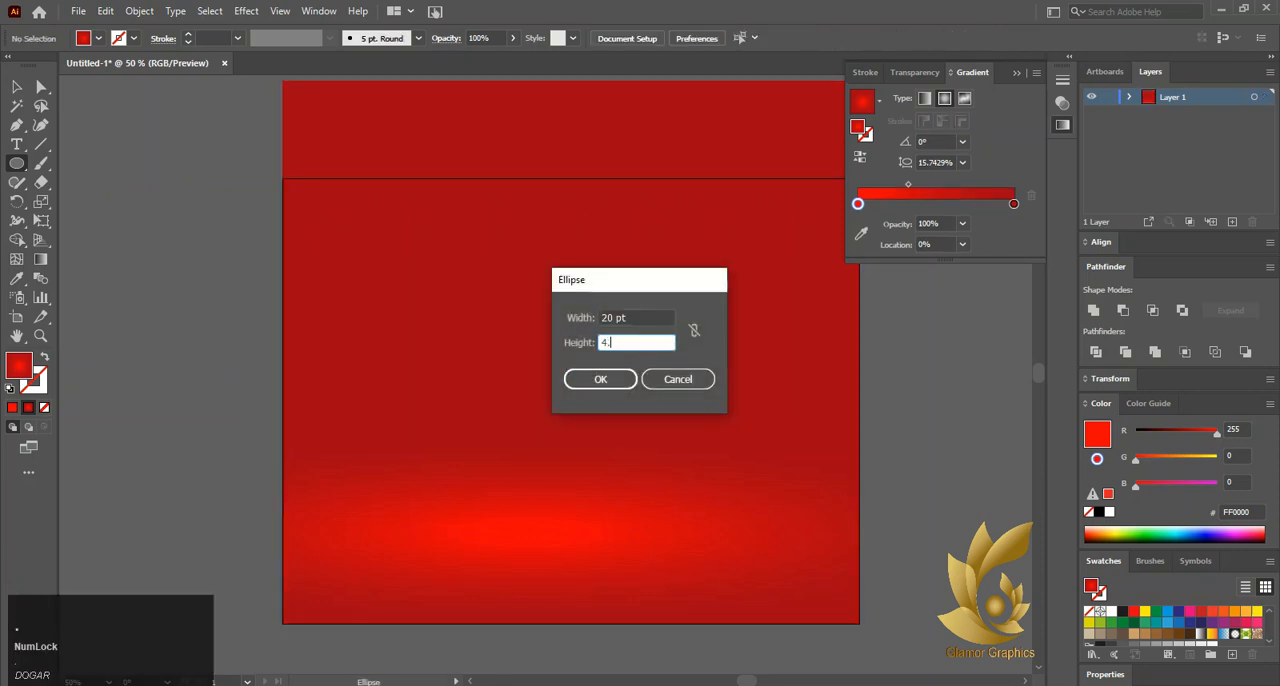
pyautogui.write('.5')
pyautogui.click(608, 379)
pyautogui.hotkey('ctrl', 'z')
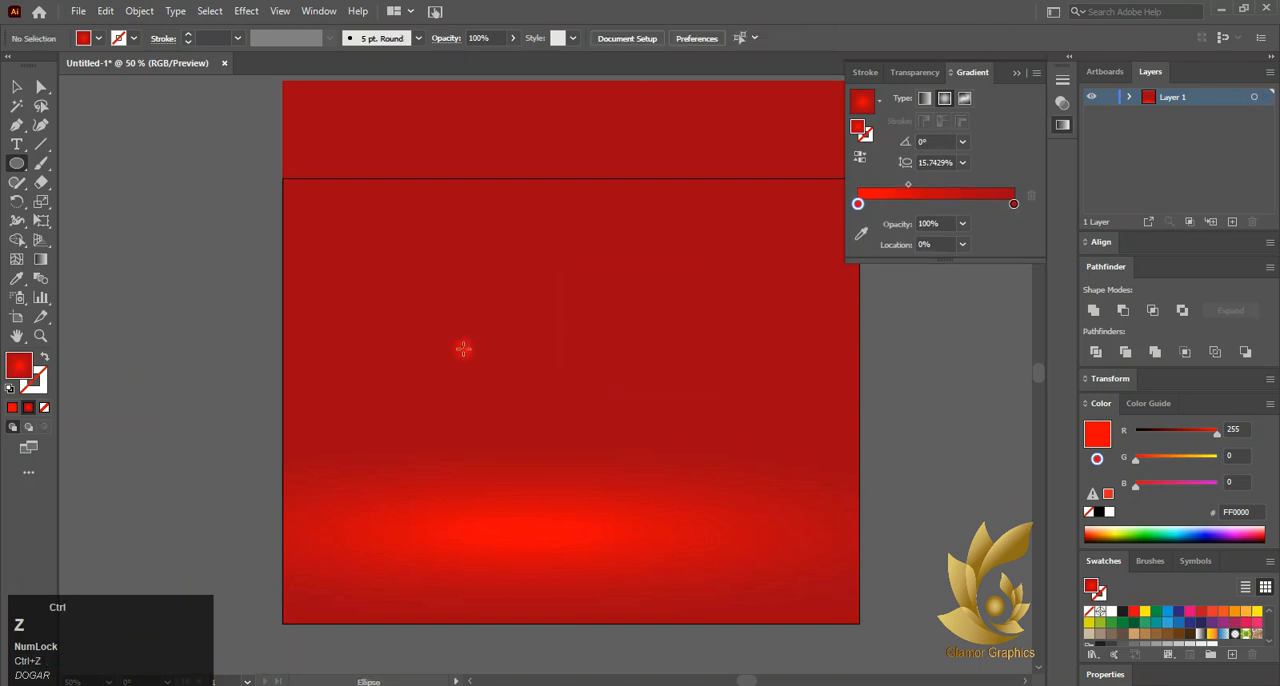
# Draw a flat ellipse about 233 pt wide near the middle of the rectangle and centre it horizontally on the artboard
pyautogui.moveTo(450, 319); pyautogui.dragTo(621, 359)
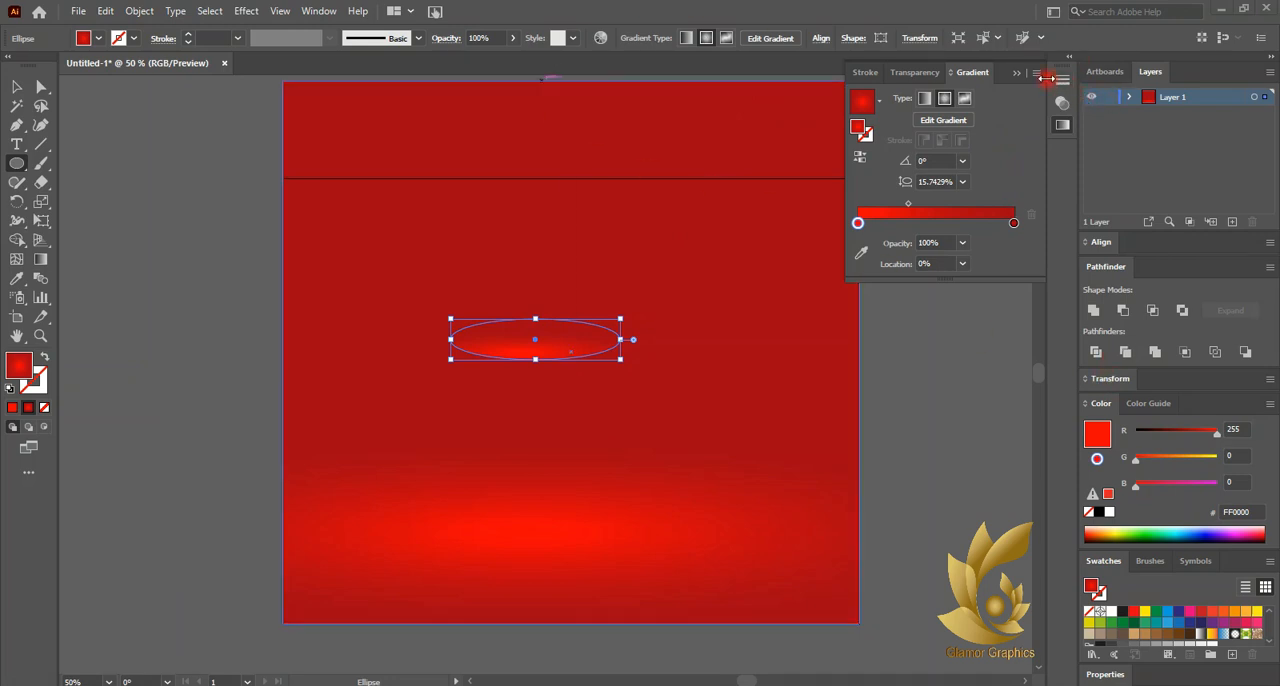
pyautogui.click(15, 88)
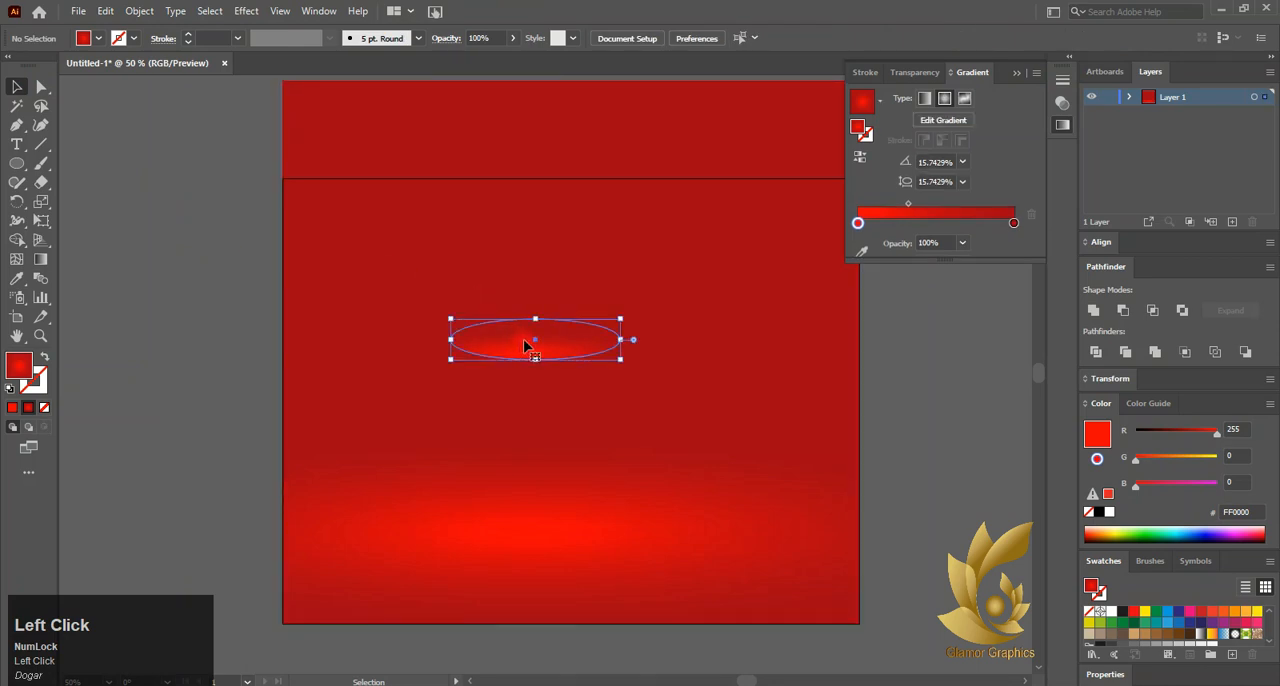
pyautogui.click(528, 343)
pyautogui.click(874, 38)
# Apply a 3D Extrude & Bevel effect to the ellipse, rotated 45° about the X axis and 0° about the other two axes
pyautogui.click(246, 11)
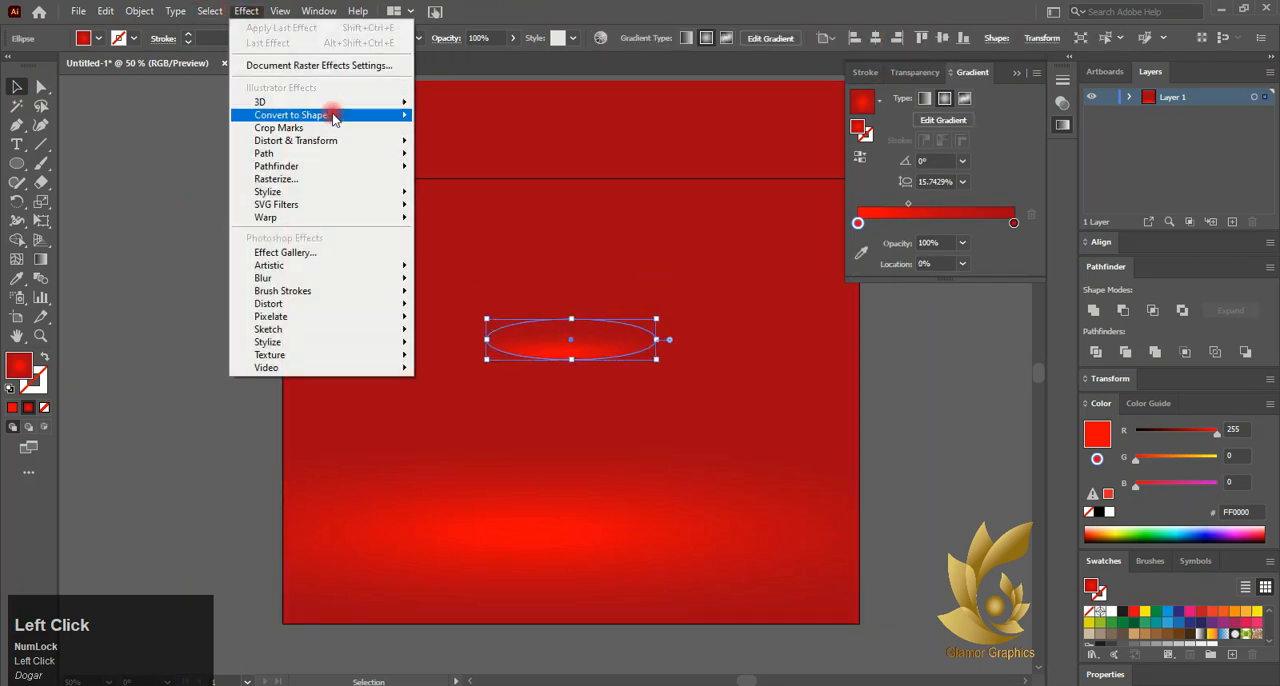
pyautogui.moveTo(329, 109)
pyautogui.click(437, 106)
pyautogui.moveTo(471, 149); pyautogui.dragTo(1080, 83)
pyautogui.click(975, 175)
pyautogui.write('0')
pyautogui.press('Tab')
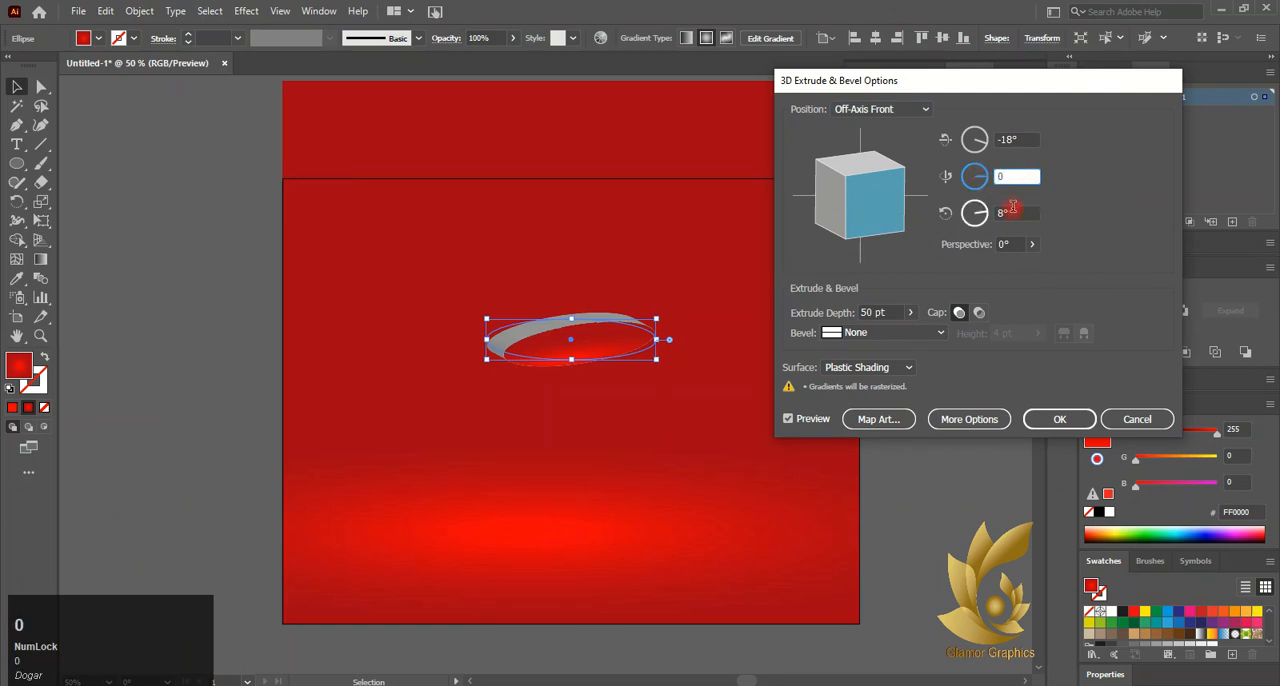
pyautogui.write('0')
pyautogui.click(984, 145)
pyautogui.write('45')
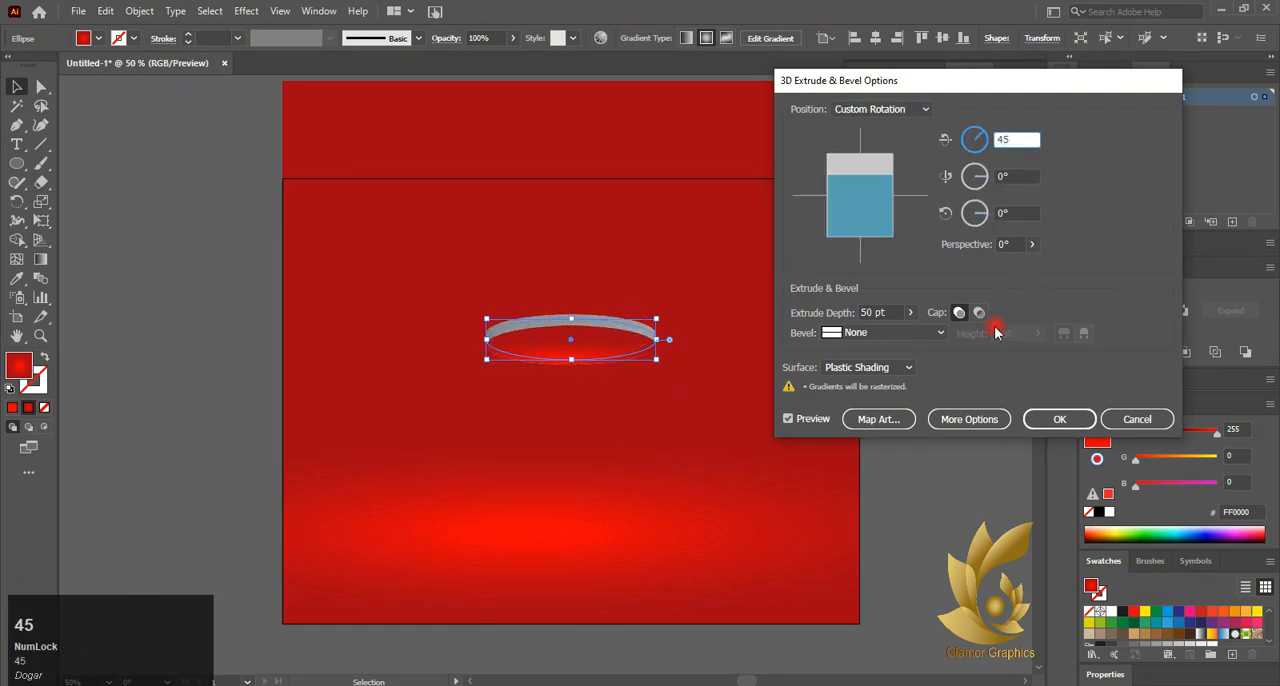
pyautogui.click(798, 418)
pyautogui.click(1059, 419)
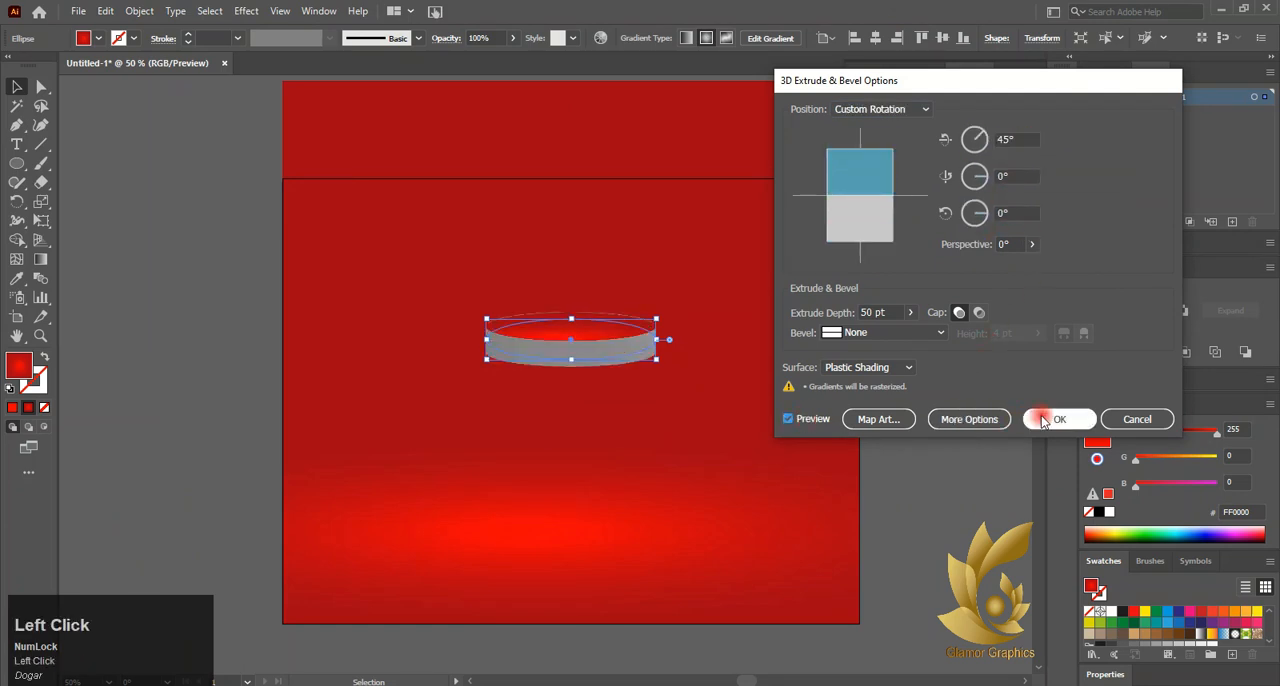
pyautogui.click(229, 177)
# Expand the appearance of the extruded disc to convert its 3D effect into editable artwork
pyautogui.click(600, 358)
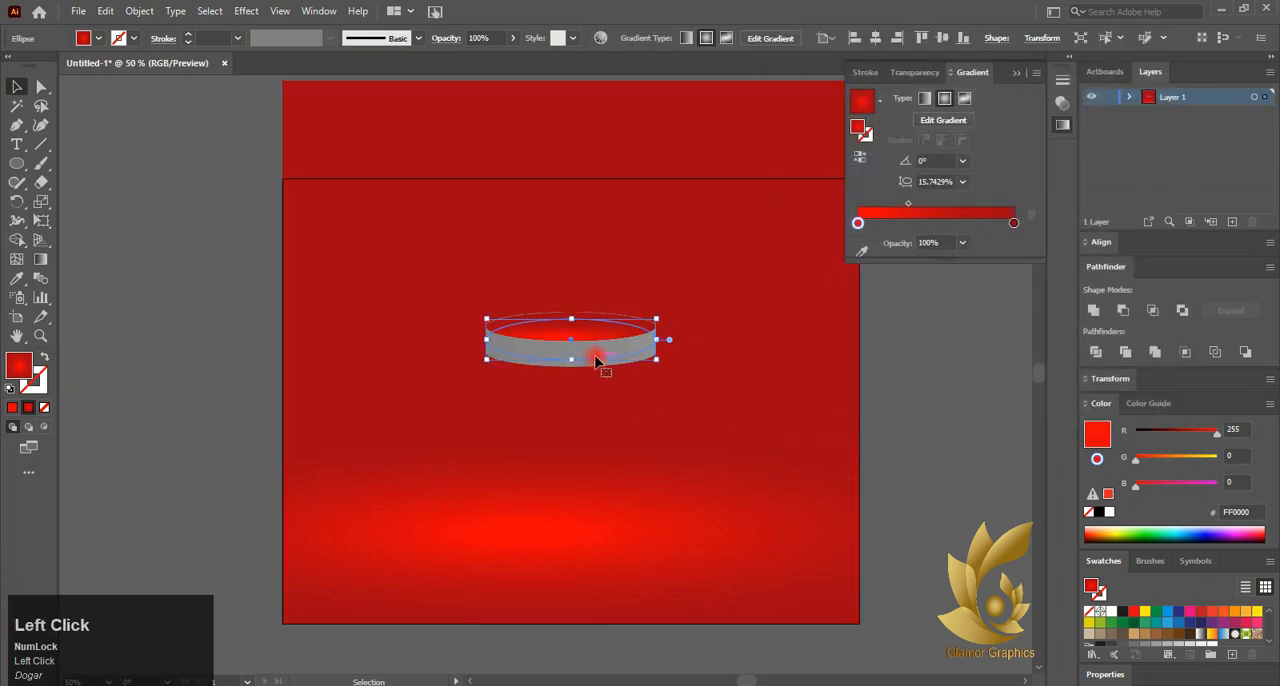
pyautogui.hotkey('ctrl', 'z')
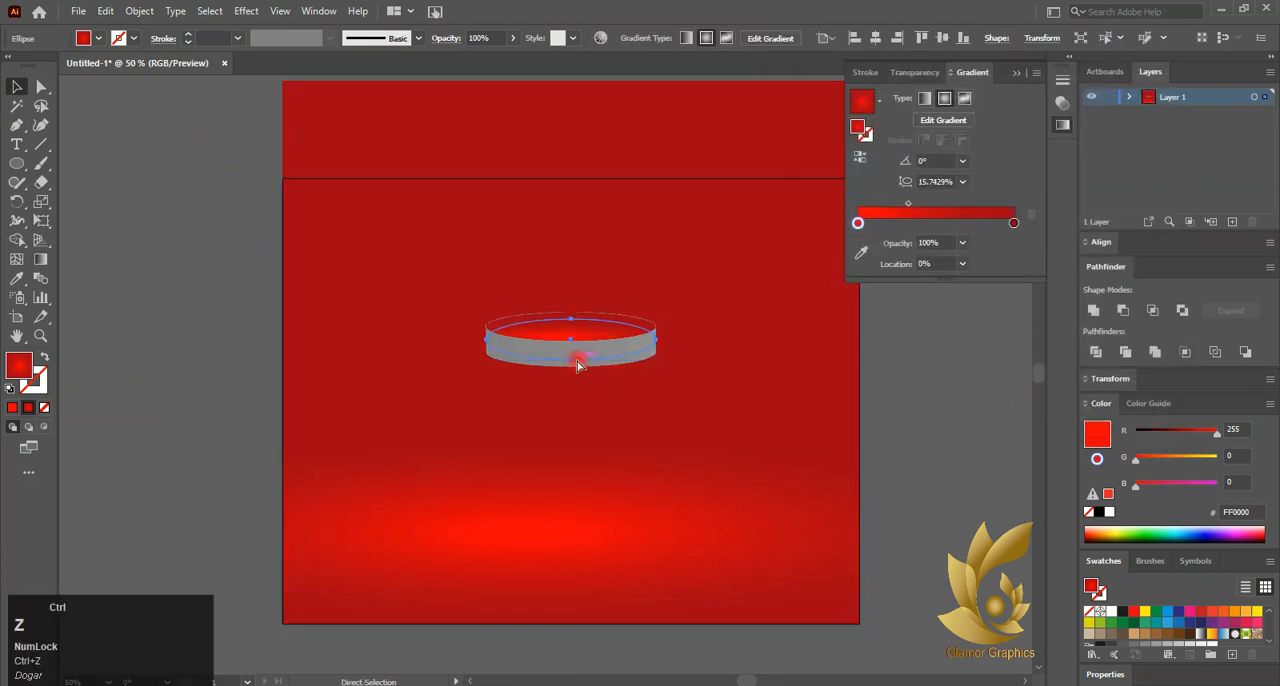
pyautogui.click(139, 11)
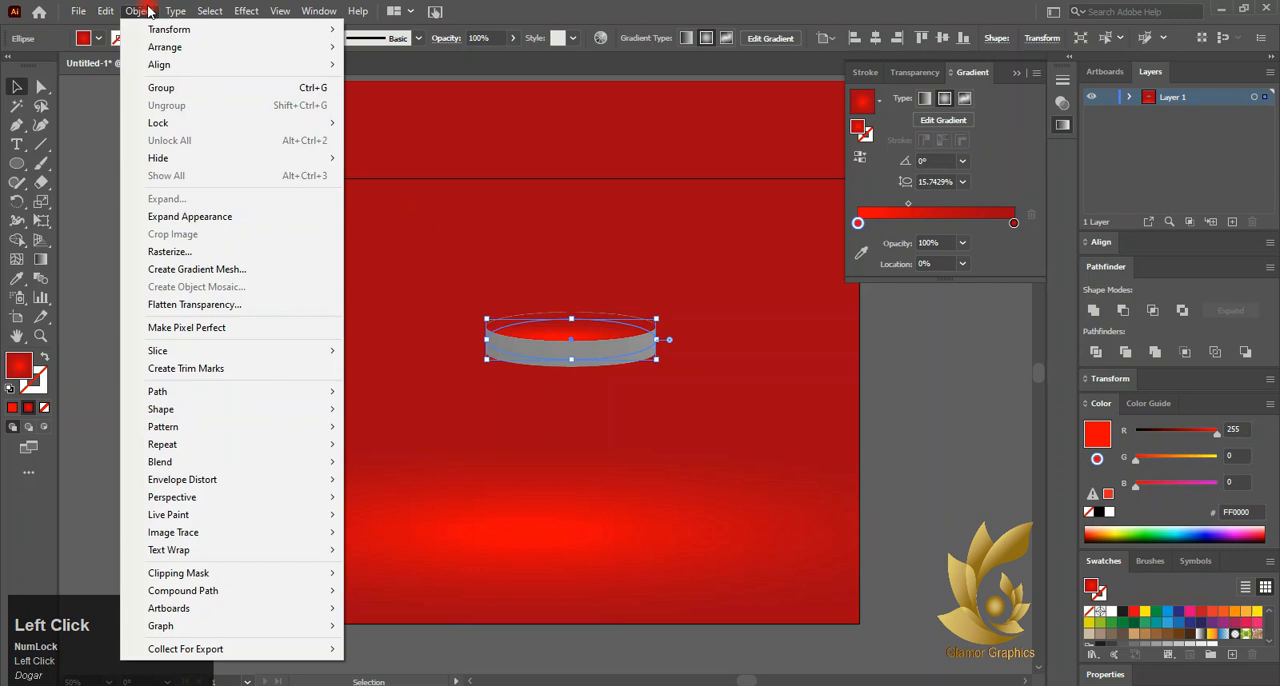
pyautogui.click(240, 210)
# Ungroup the expanded disc repeatedly until its top face and side can be selected separately, and check each part
pyautogui.rightClick(556, 347)
pyautogui.click(640, 476)
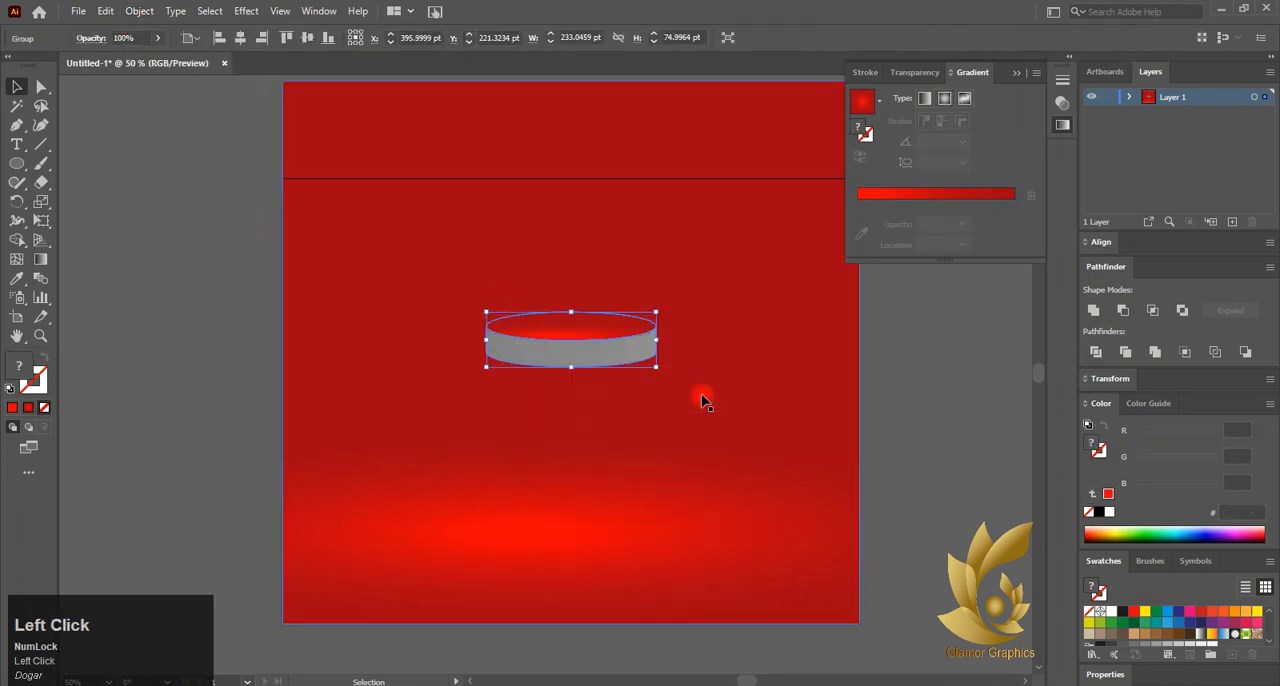
pyautogui.rightClick(621, 327)
pyautogui.click(716, 465)
pyautogui.rightClick(625, 338)
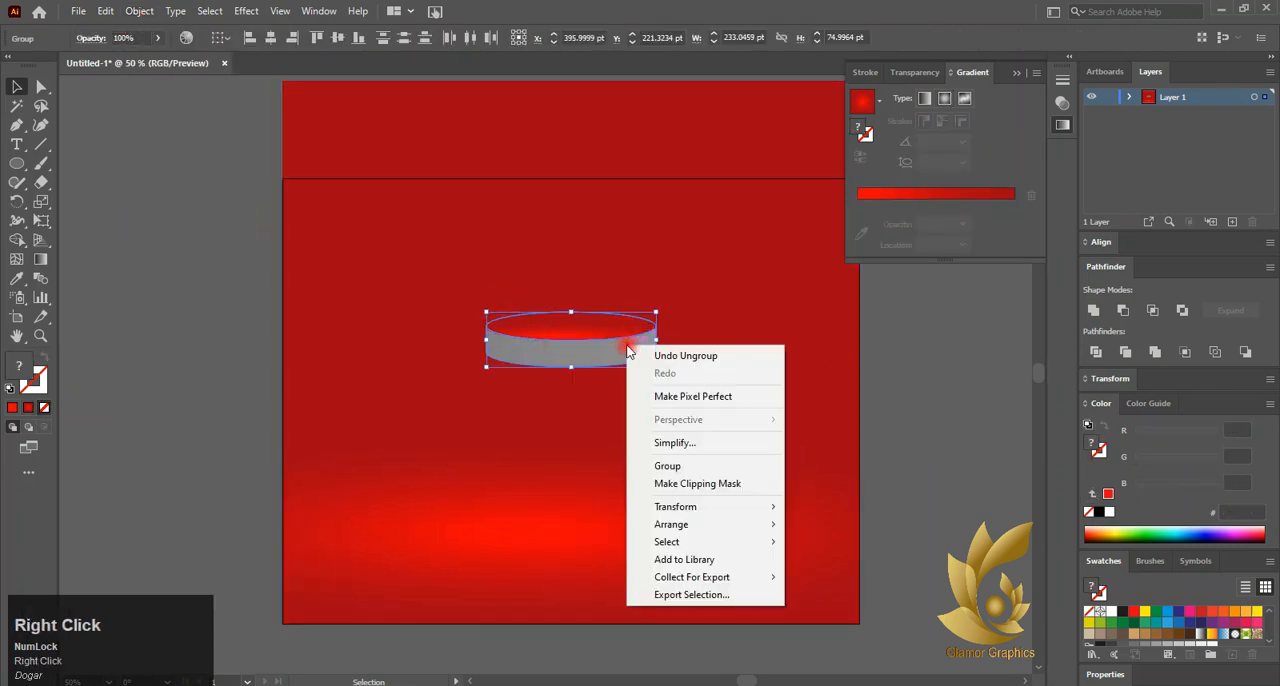
pyautogui.rightClick(602, 322)
pyautogui.click(996, 374)
pyautogui.click(626, 346)
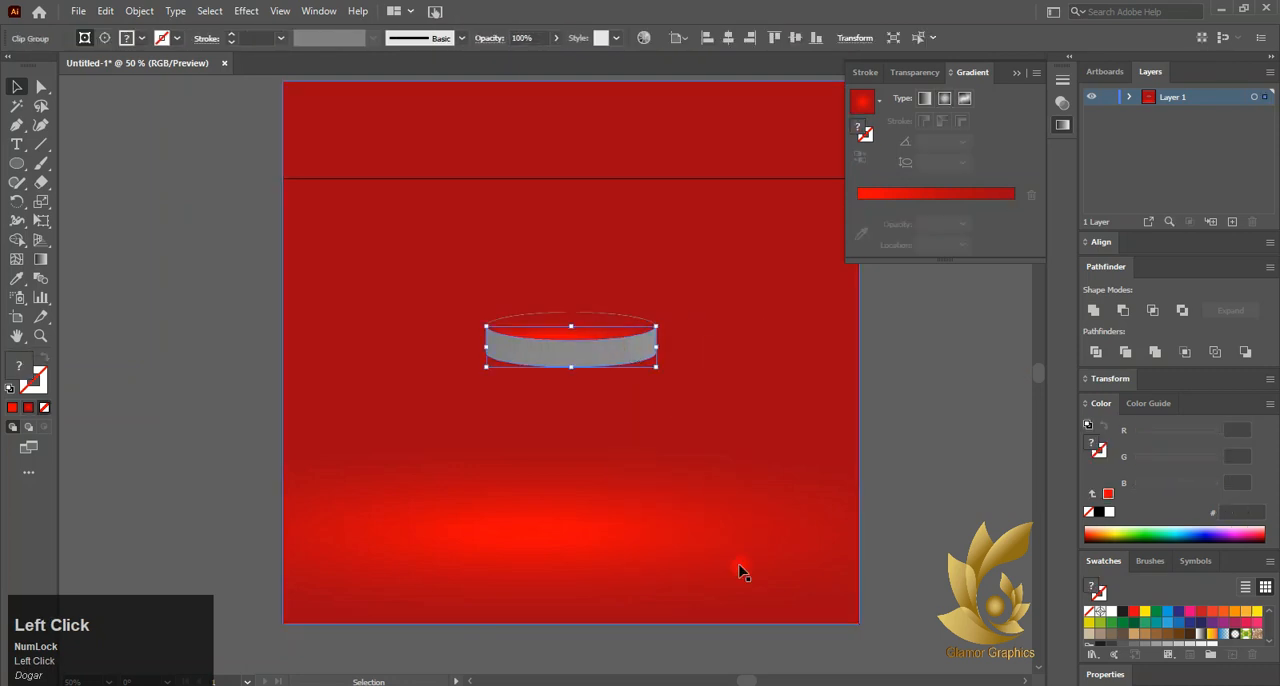
pyautogui.click(575, 326)
pyautogui.click(630, 352)
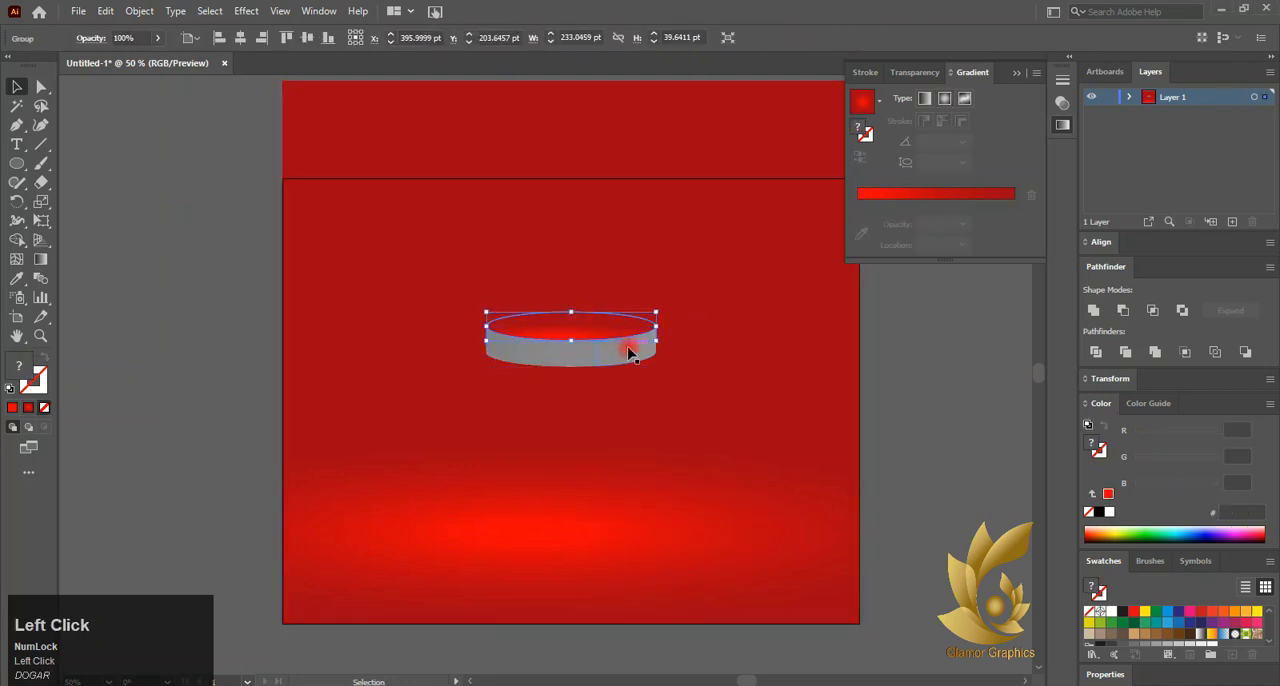
# Fill the disc's top face with a white-to-black radial gradient
pyautogui.keyDown('alt'); pyautogui.scroll(3, 619, 354); pyautogui.keyUp('alt')
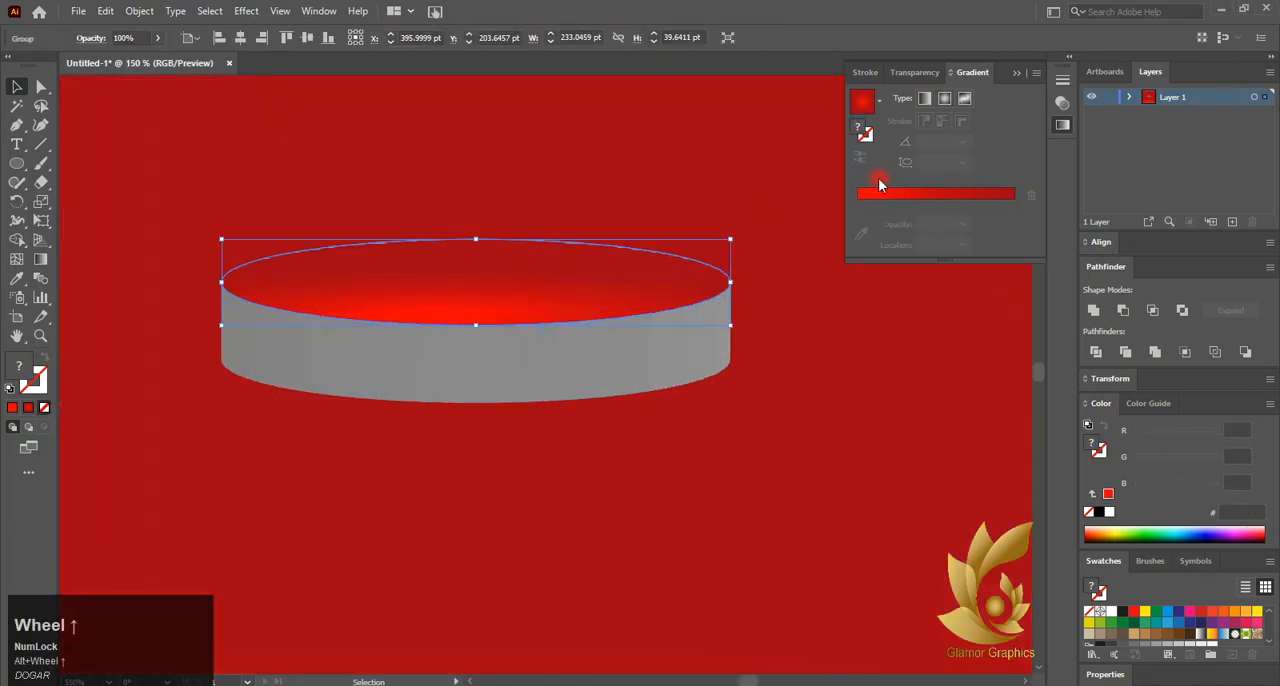
pyautogui.click(34, 261)
pyautogui.click(974, 200)
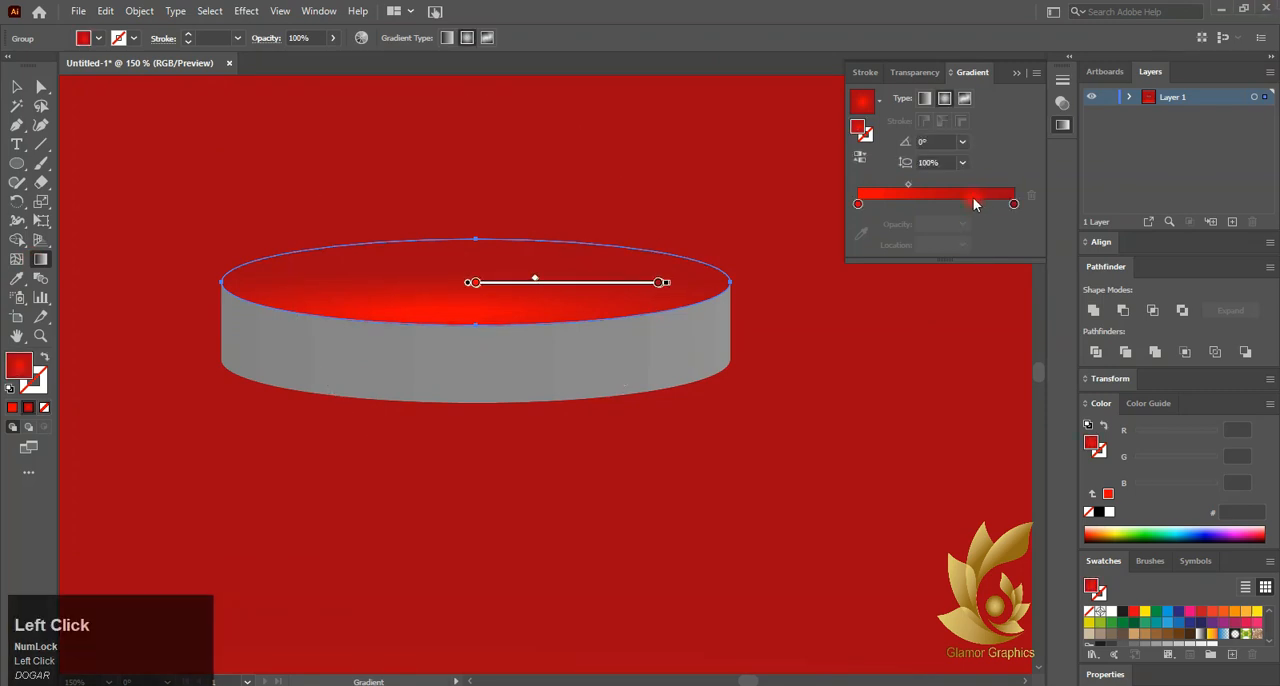
pyautogui.click(880, 102)
pyautogui.click(800, 134)
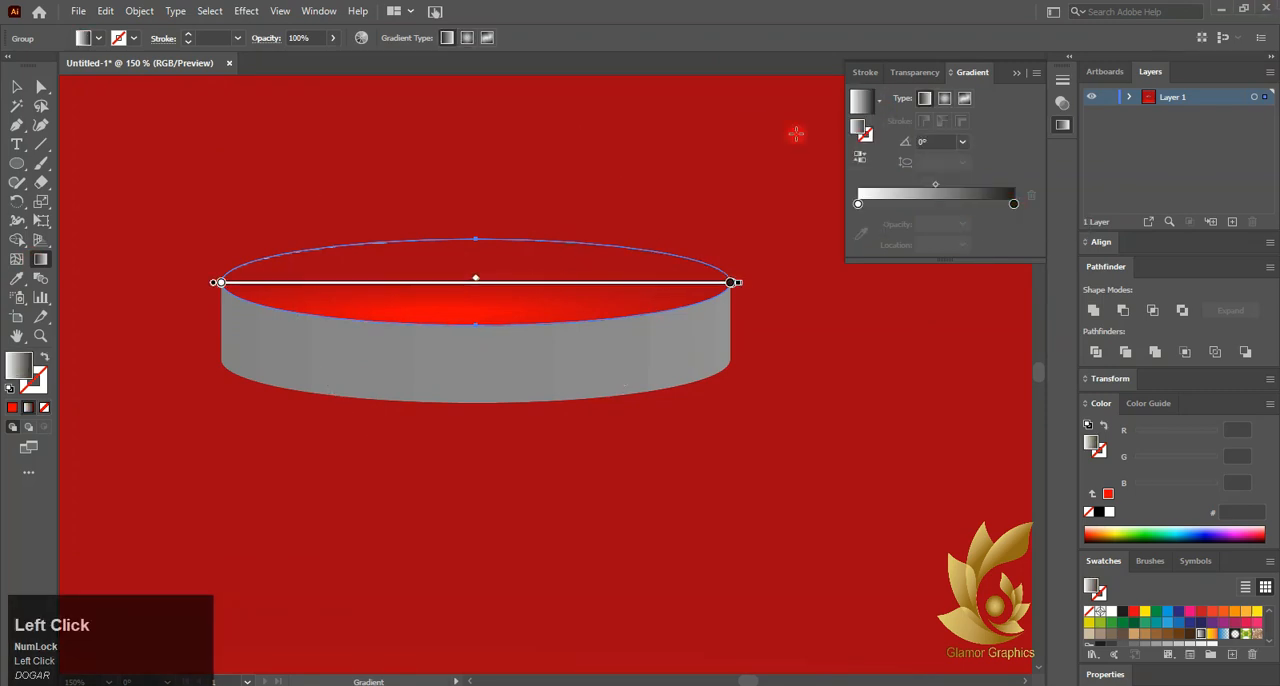
pyautogui.click(945, 99)
pyautogui.click(1014, 204)
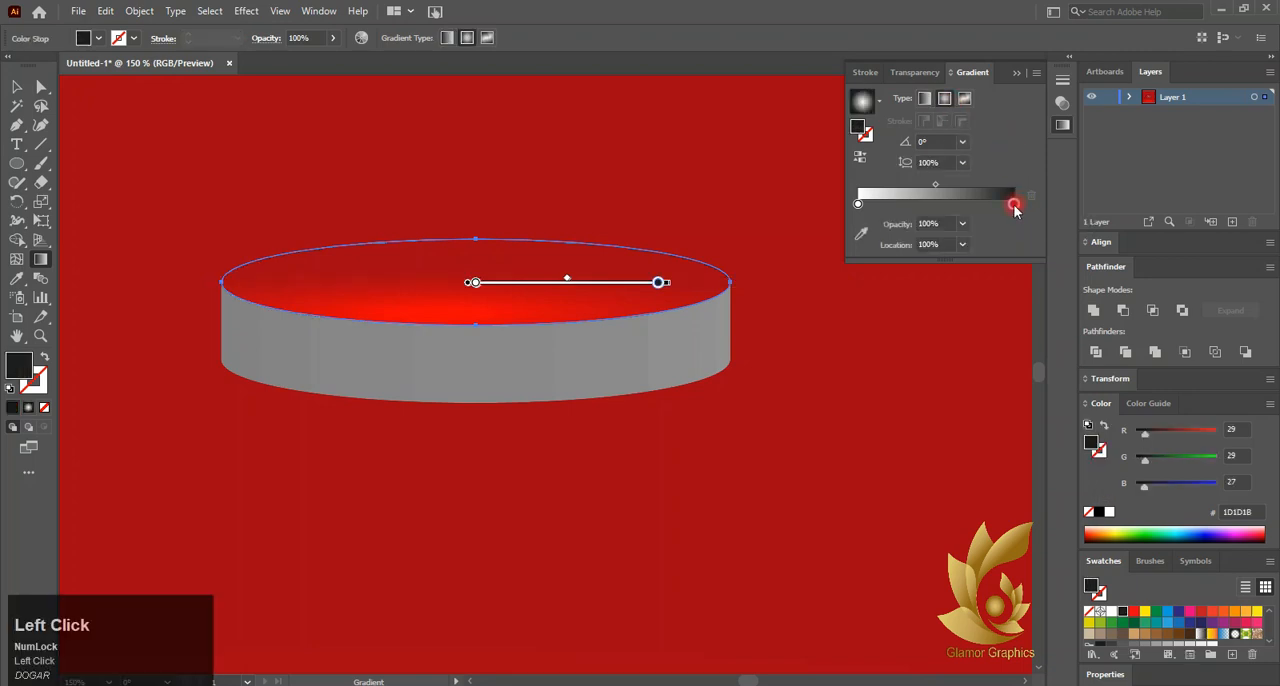
pyautogui.click(858, 204)
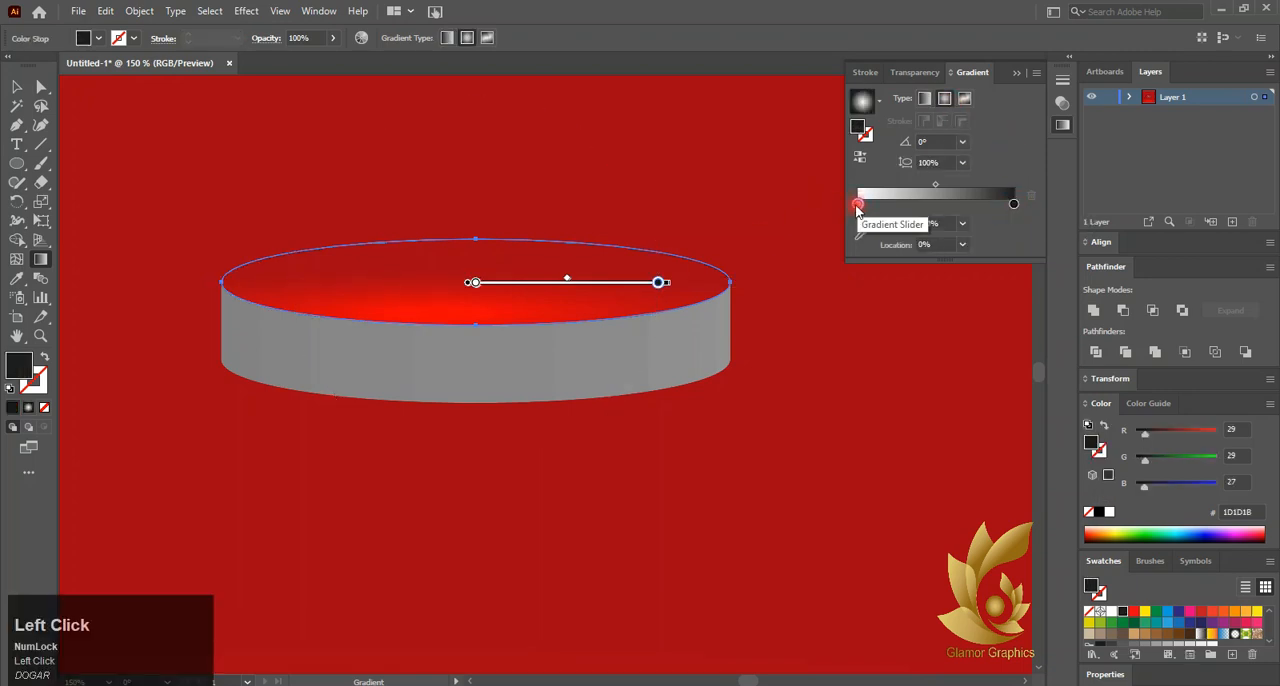
# Ungroup the disc's top face once more to reach its separate paths
pyautogui.click(16, 87)
pyautogui.rightClick(556, 293)
pyautogui.click(620, 424)
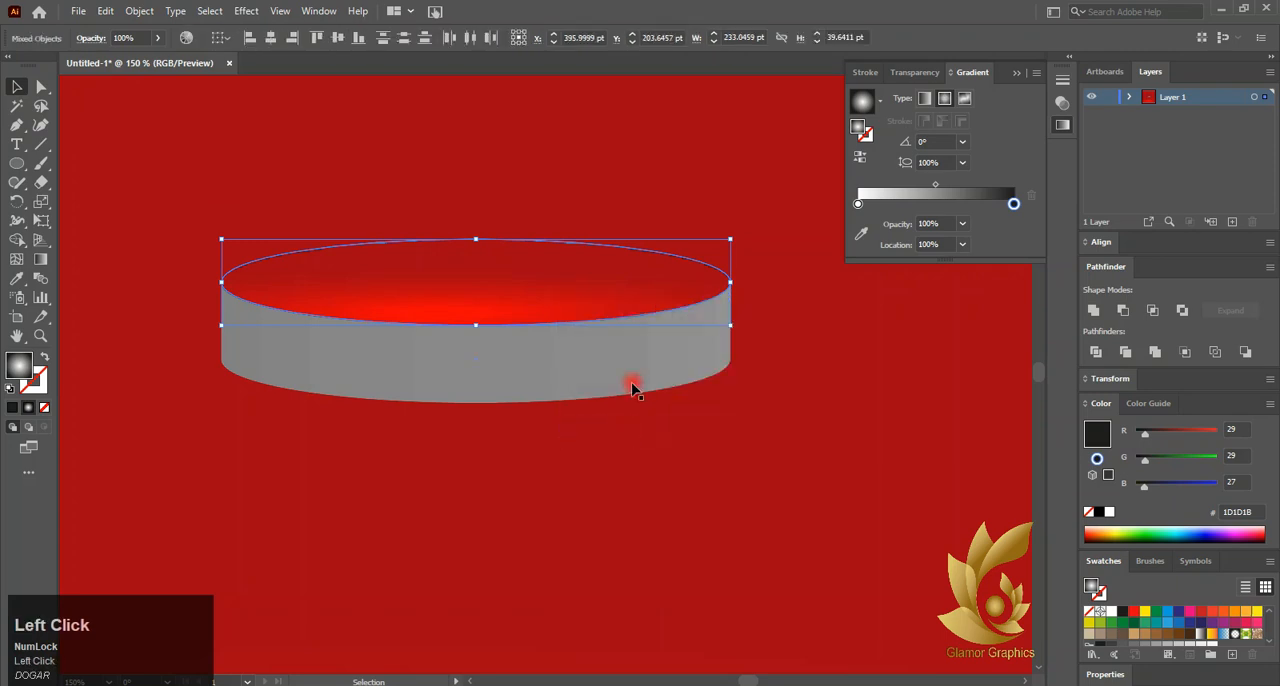
# Adjust the top face's radial gradient to run from a white centre to grey B2B2B2, with its midpoint at about 35%
pyautogui.click(966, 204)
pyautogui.moveTo(966, 204); pyautogui.dragTo(1034, 195)
pyautogui.click(40, 259)
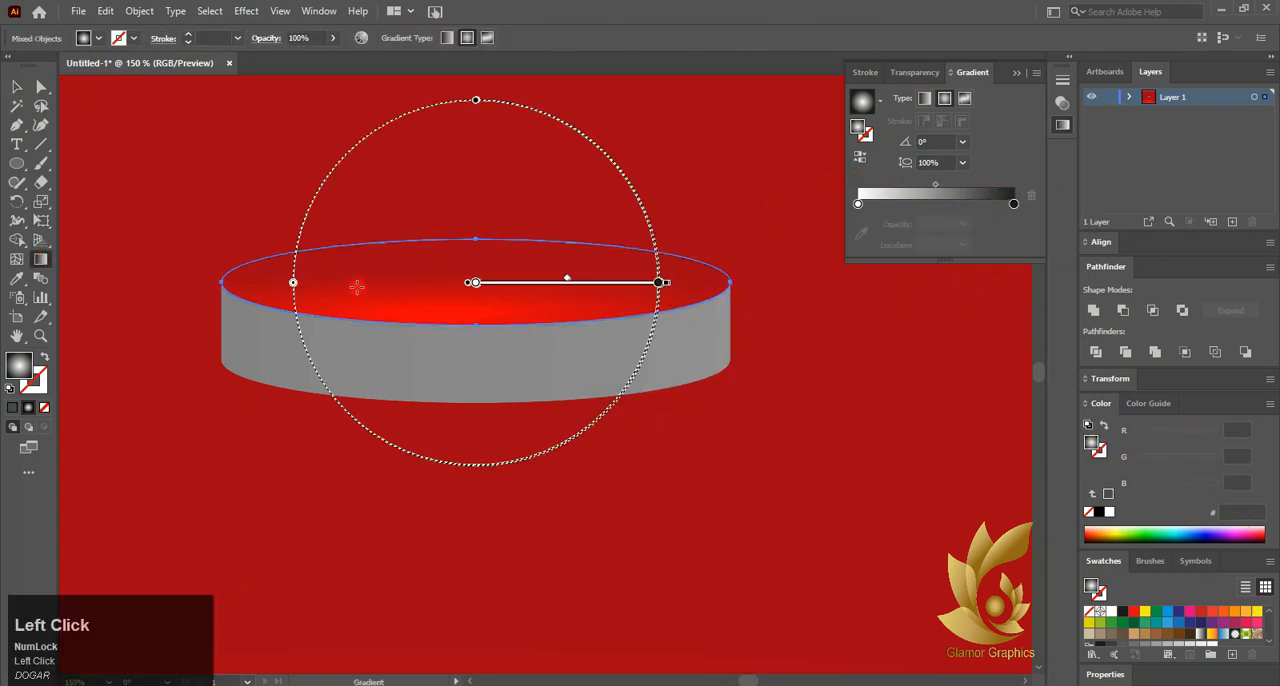
pyautogui.click(610, 283)
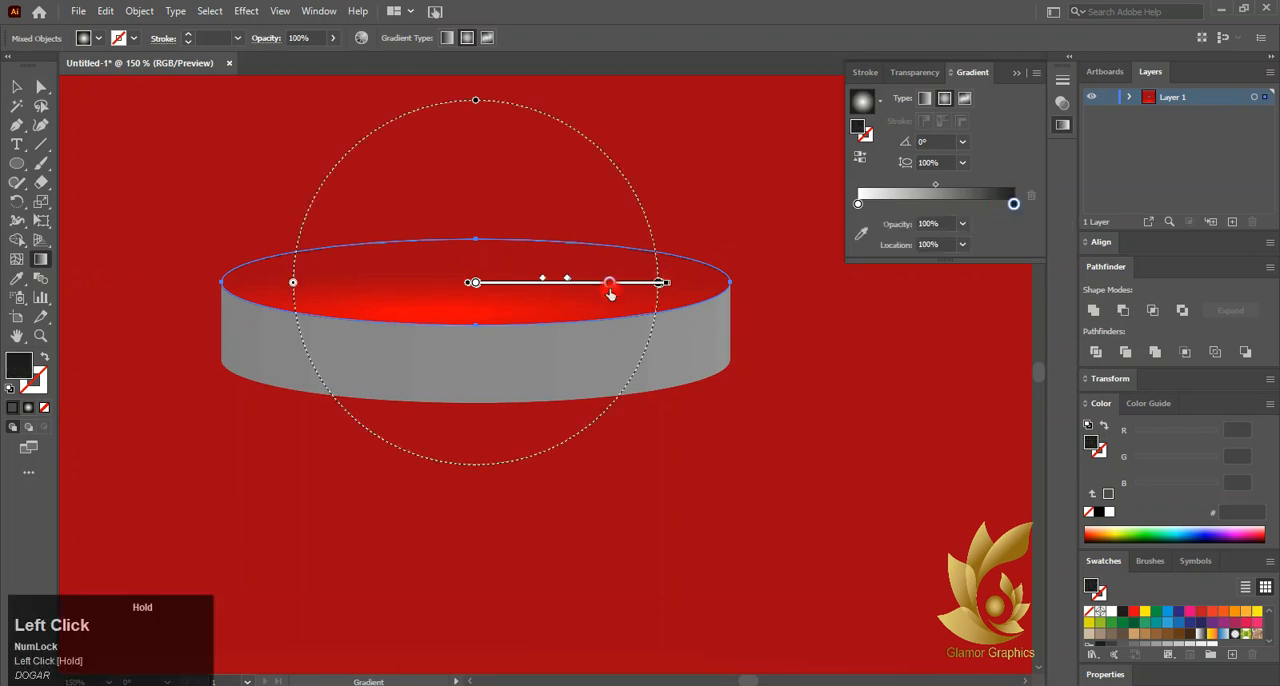
pyautogui.moveTo(658, 283)
pyautogui.mouseDown()
pyautogui.moveTo(617, 290)
pyautogui.moveTo(650, 286)
pyautogui.moveTo(643, 306)
pyautogui.mouseUp()
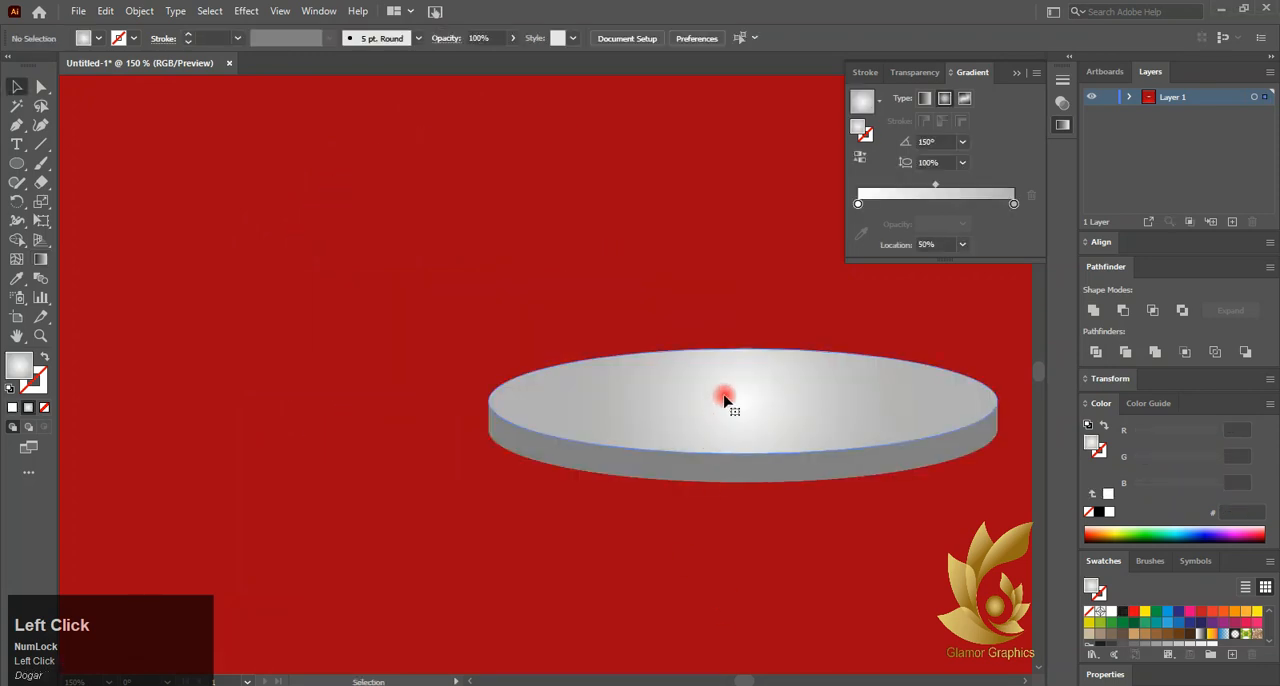
pyautogui.click(726, 401)
pyautogui.click(907, 206)
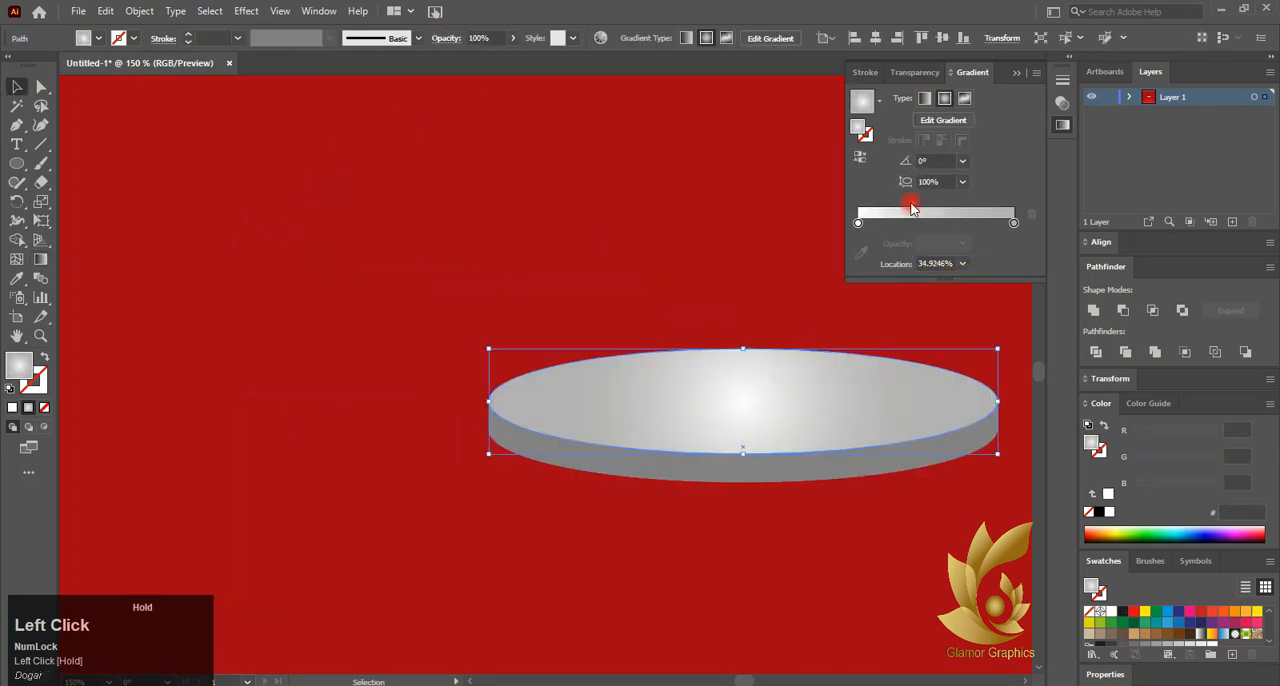
# Fill the disc's side with a linear gradient that has grey ends and a white middle stop at about 48%
pyautogui.click(830, 437)
pyautogui.scroll(-1, 835, 440)
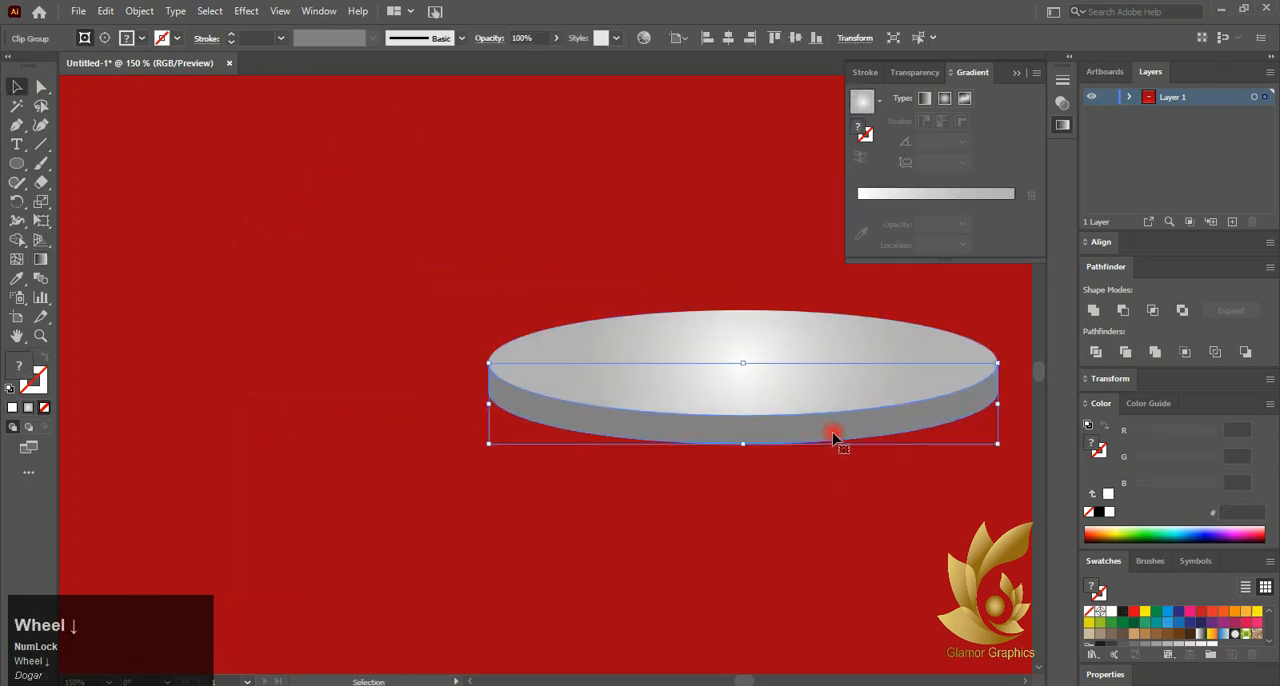
pyautogui.click(933, 194)
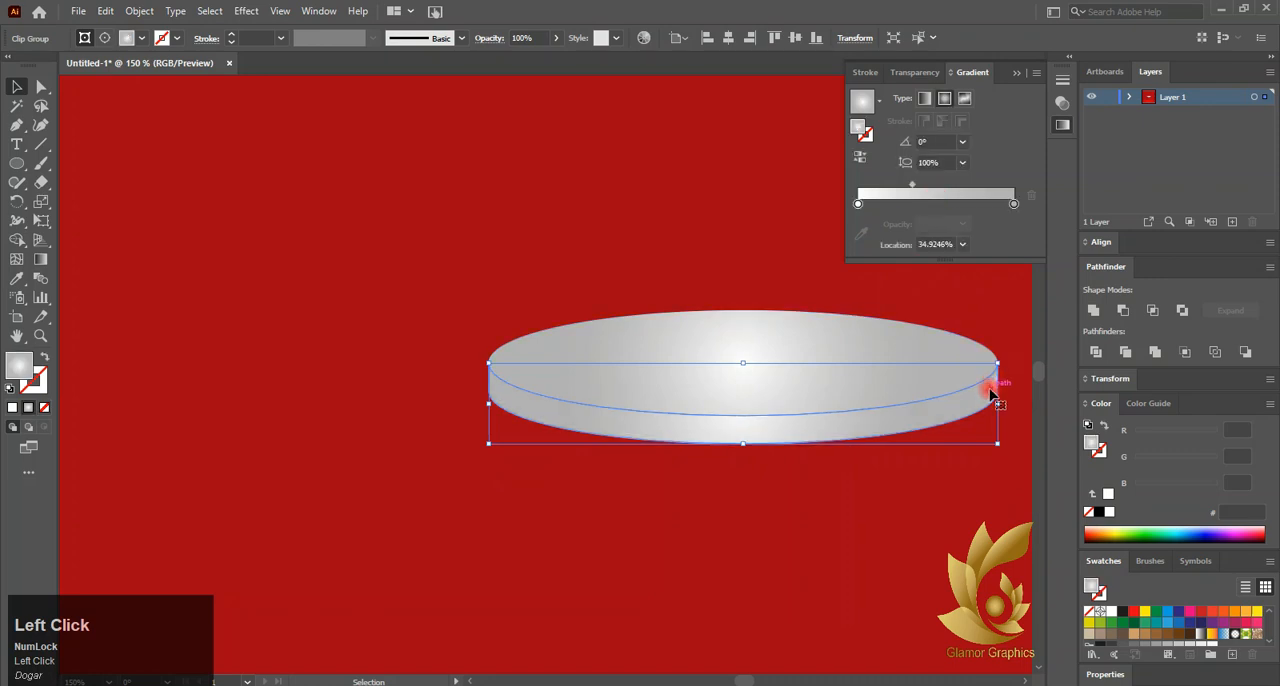
pyautogui.moveTo(1013, 203); pyautogui.dragTo(857, 203)
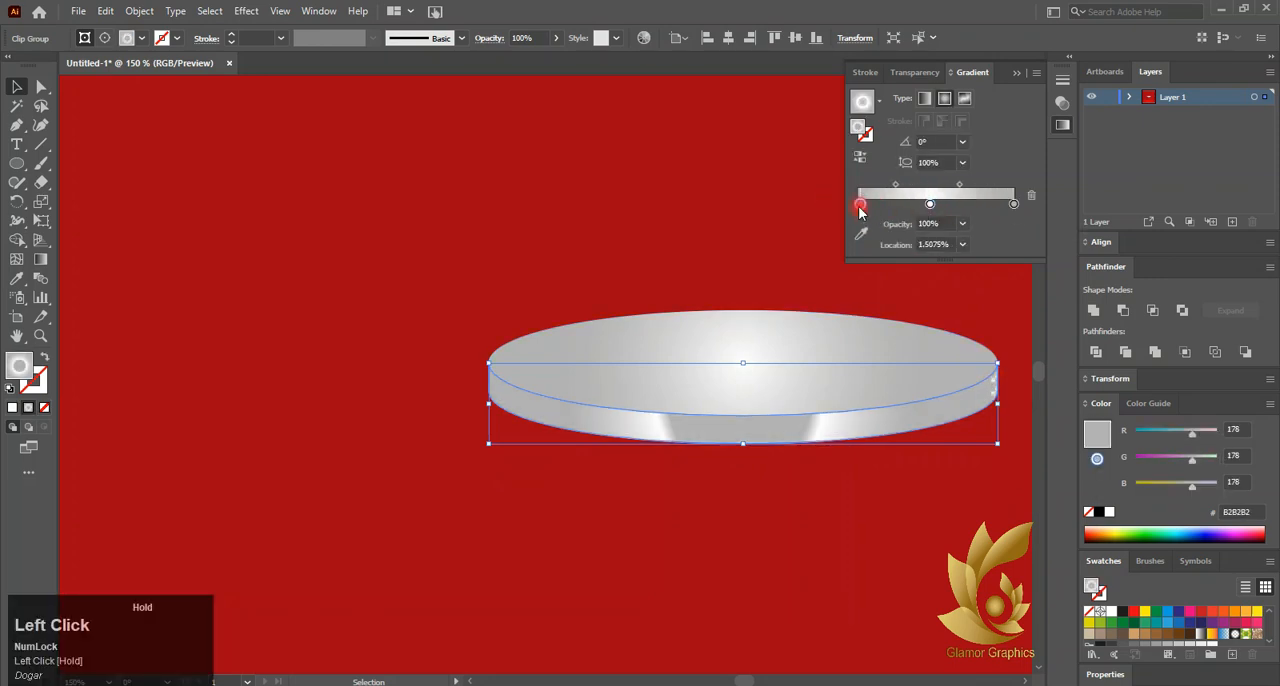
pyautogui.moveTo(935, 205); pyautogui.dragTo(905, 187)
pyautogui.click(933, 205)
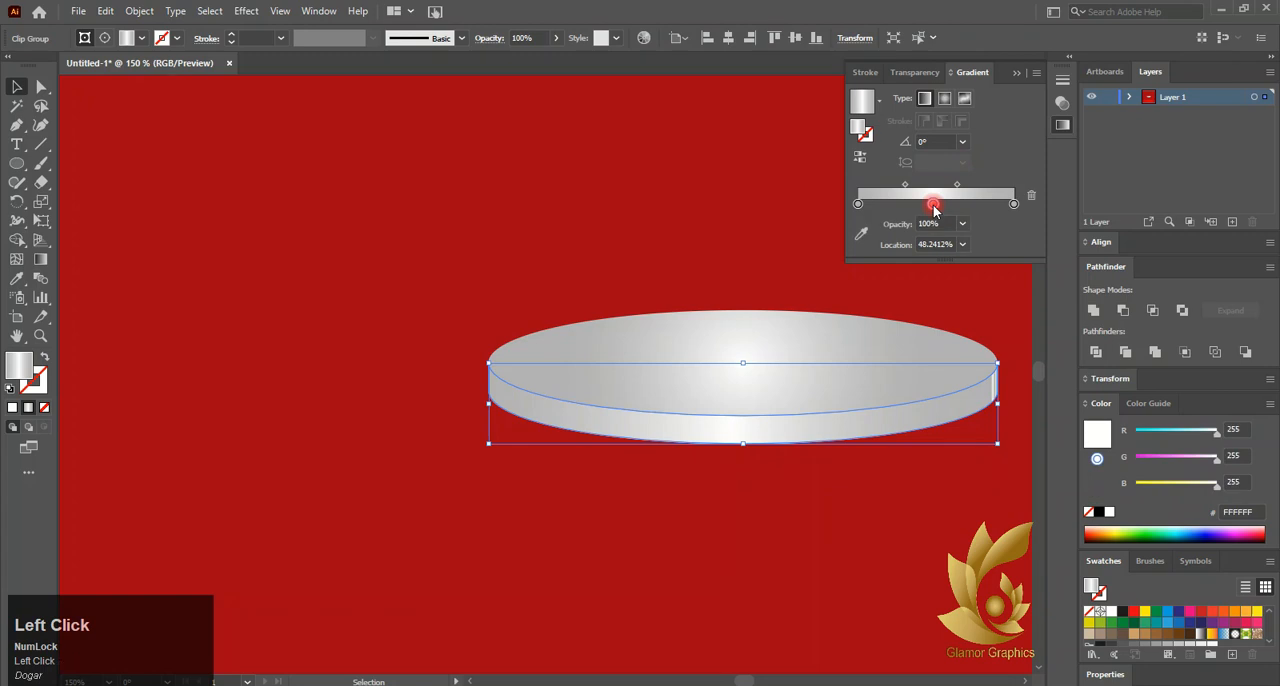
# Recolour the middle and start stops of the side's gradient with the red swatch E30613
pyautogui.click(862, 235)
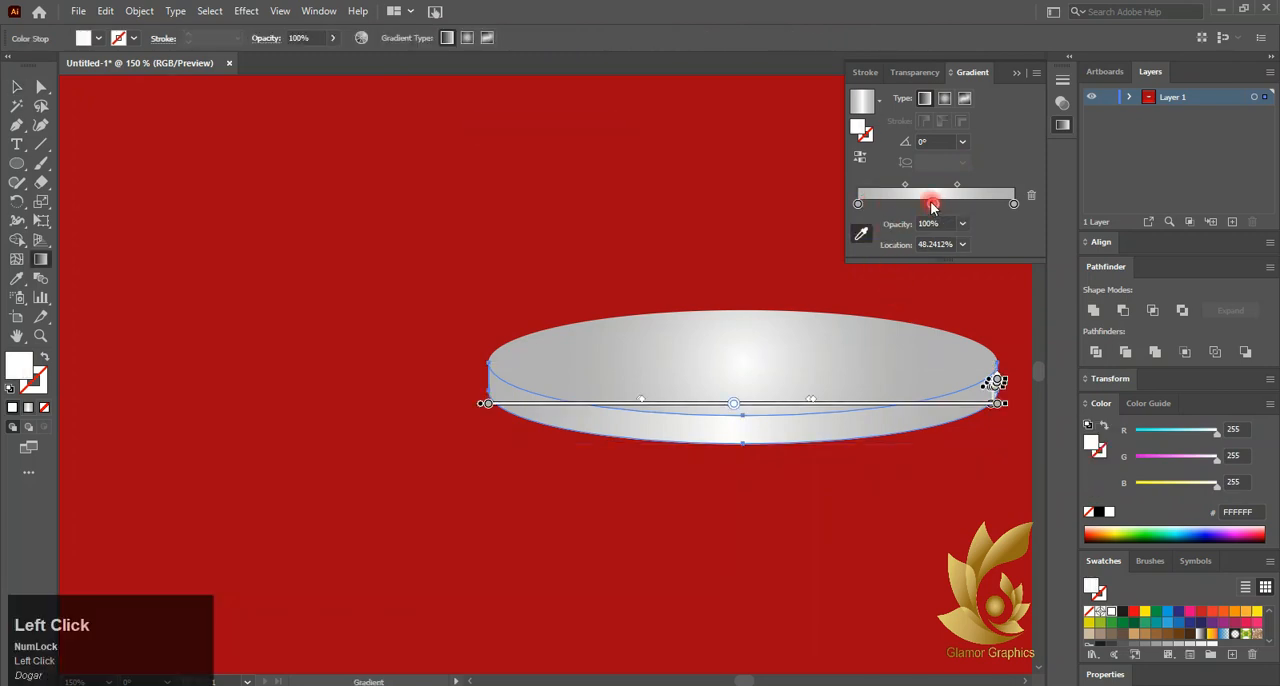
pyautogui.doubleClick(933, 204)
pyautogui.click(852, 254)
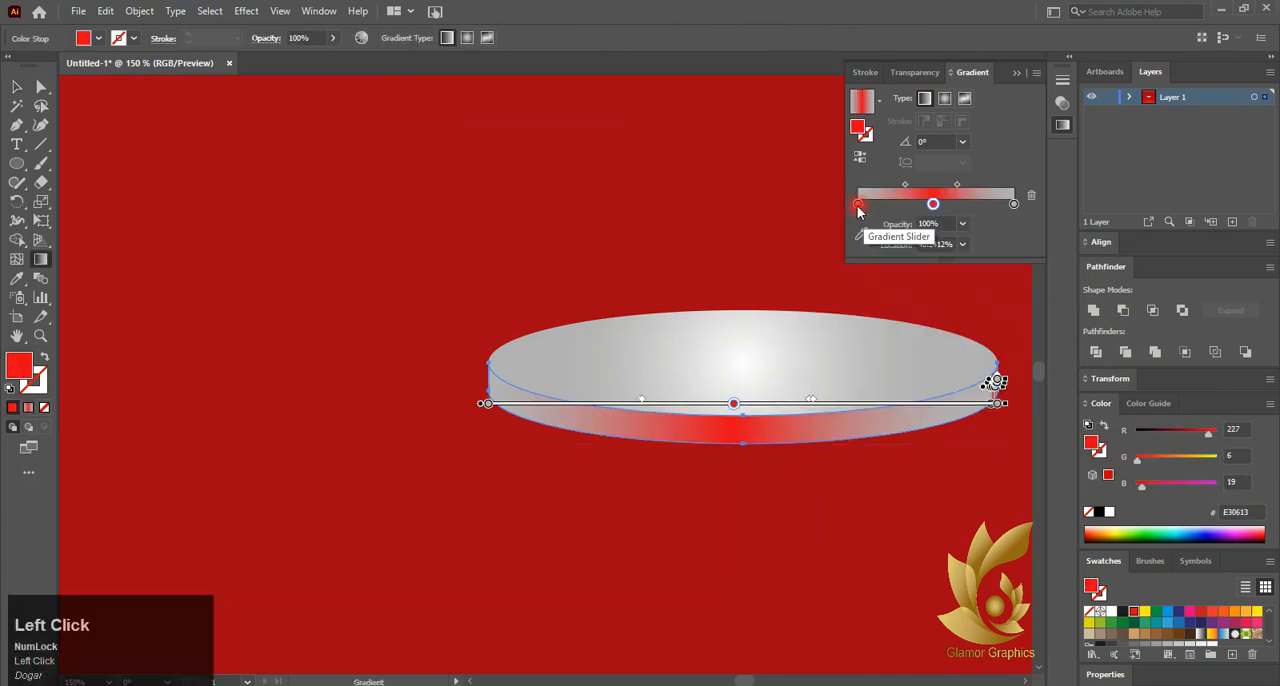
pyautogui.doubleClick(858, 205)
pyautogui.click(852, 254)
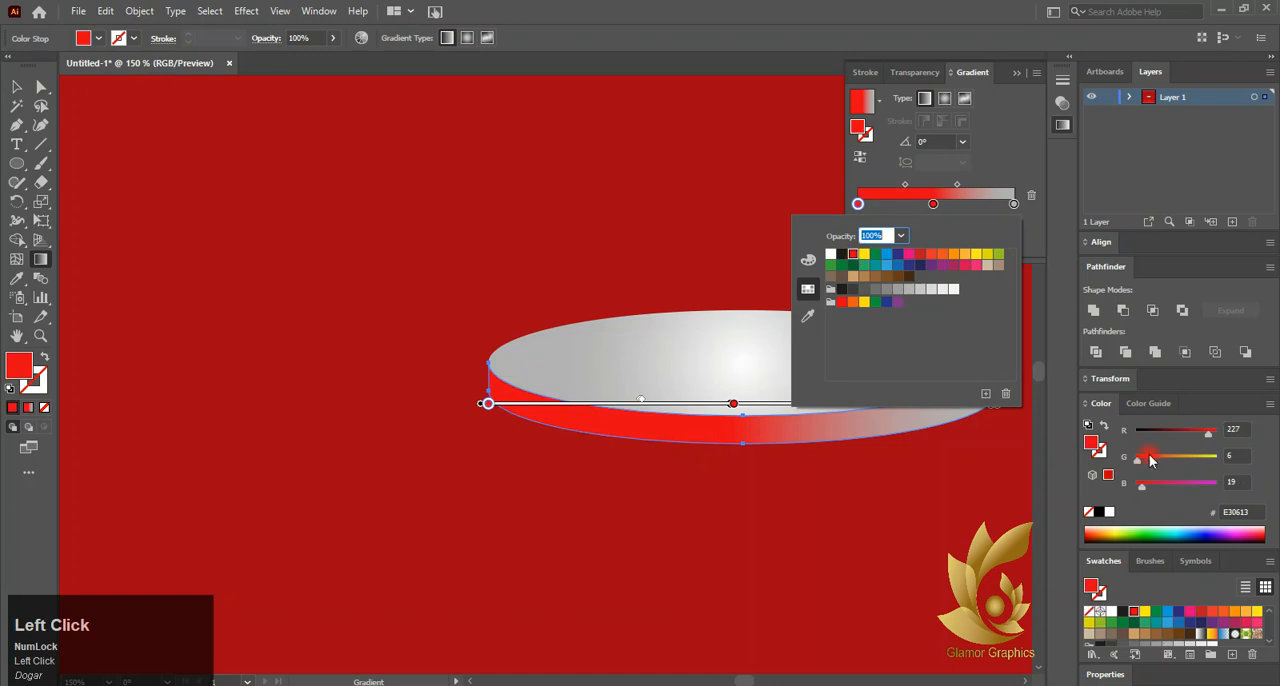
# Try darkening the start stop of the side's gradient to a red value of 195, and undo the last changes
pyautogui.click(1199, 433)
pyautogui.moveTo(1208, 438); pyautogui.dragTo(1200, 440)
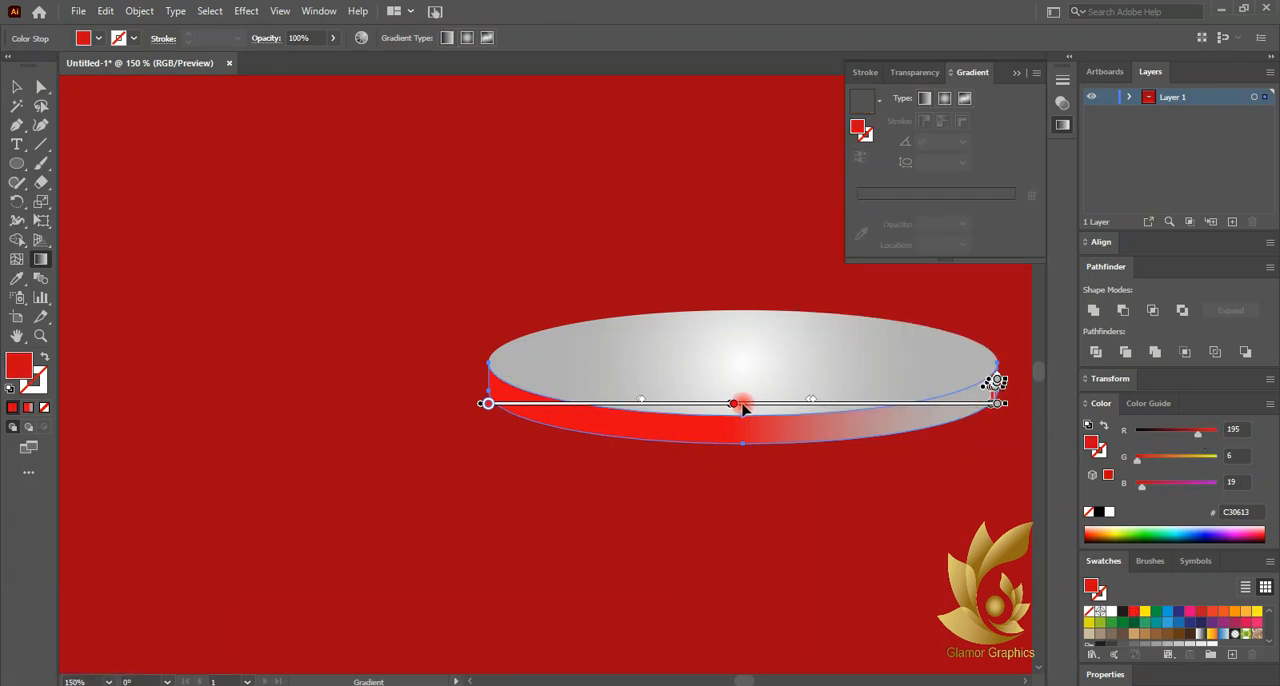
pyautogui.hotkey('ctrl', 'z')
pyautogui.hotkey('ctrl', 'z')
# Finish the side's gradient with dark red ends, a bright red middle and the first midpoint at about 76%
pyautogui.click(614, 457)
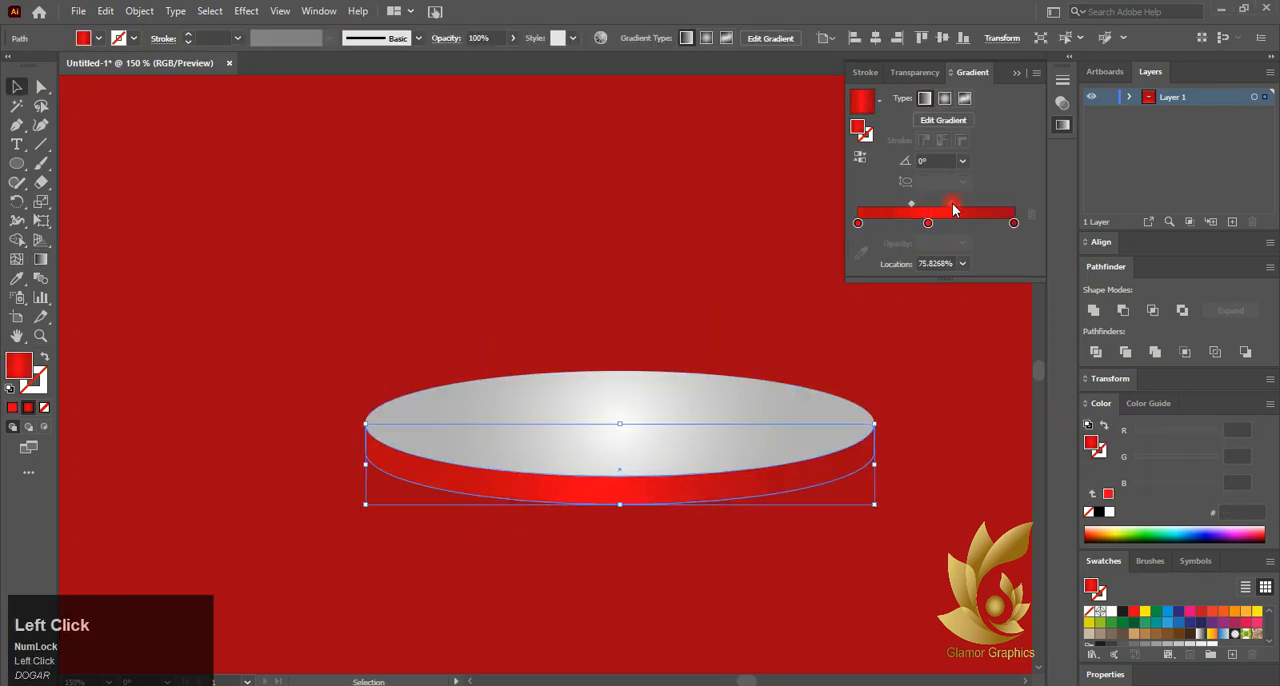
pyautogui.click(785, 553)
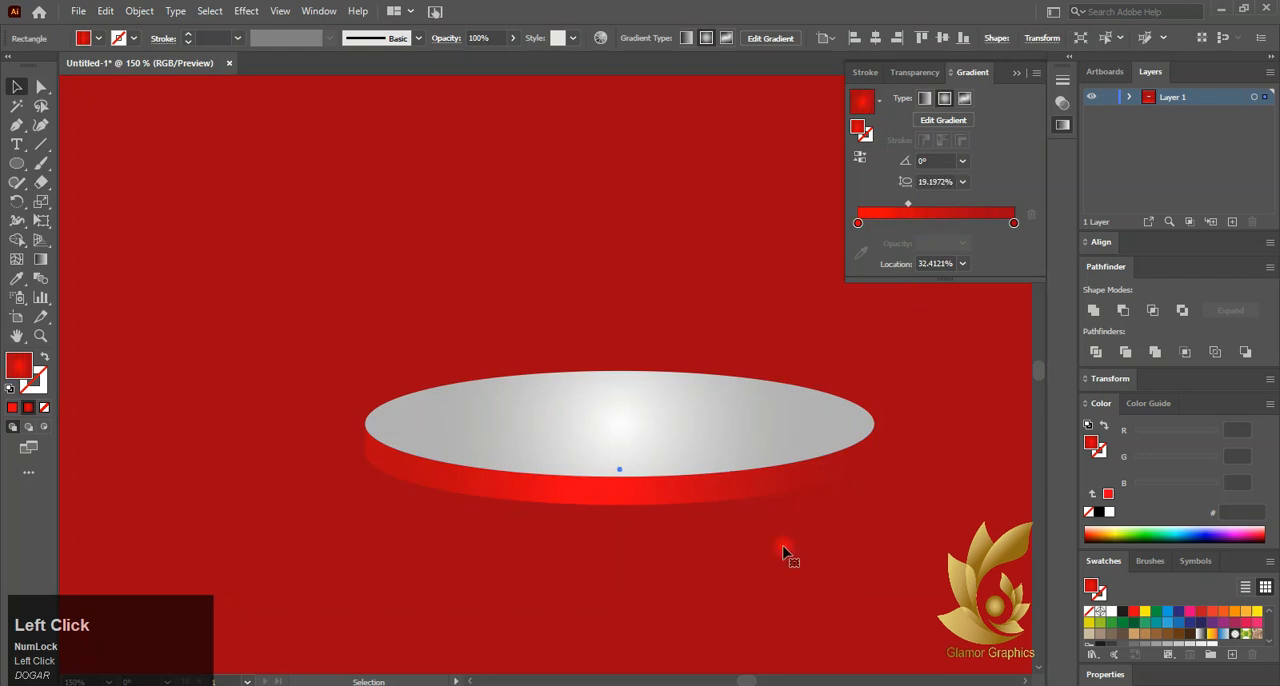
pyautogui.click(1016, 72)
pyautogui.scroll(-1, 586, 551)
# Lighten the outer stop of the top face's radial gradient to grey C6C6C6 (K=30) and deselect it
pyautogui.click(609, 474)
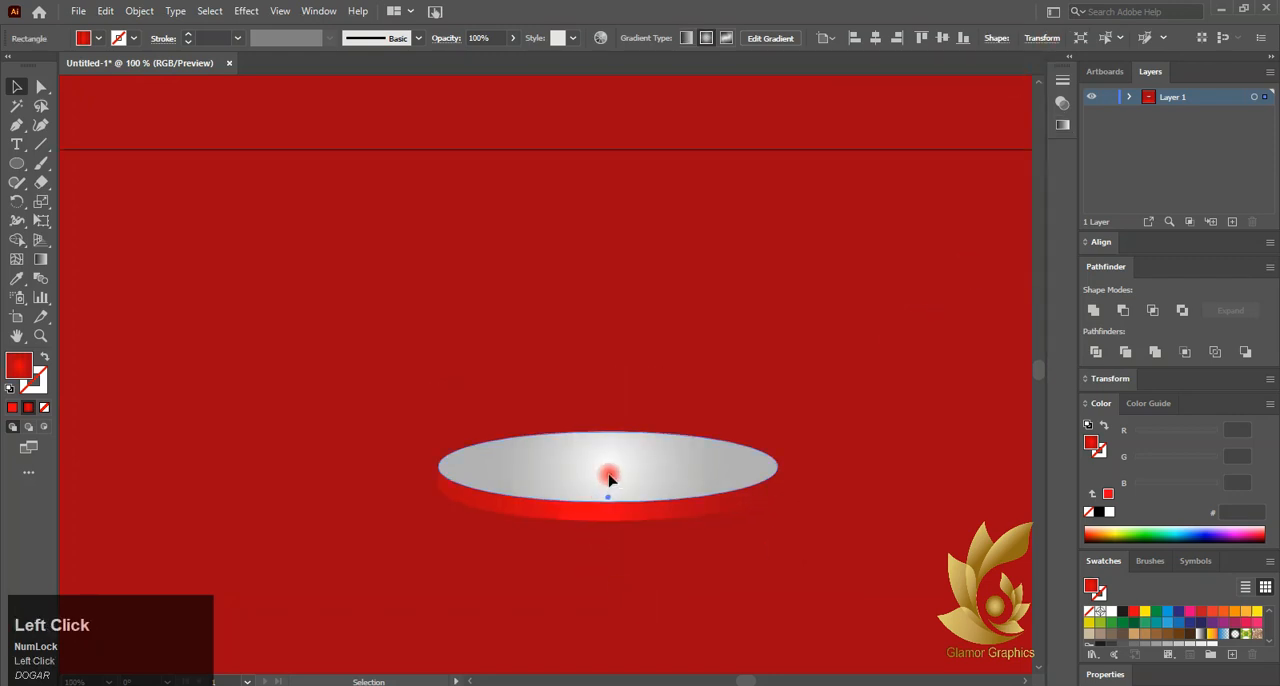
pyautogui.click(1062, 125)
pyautogui.click(1013, 227)
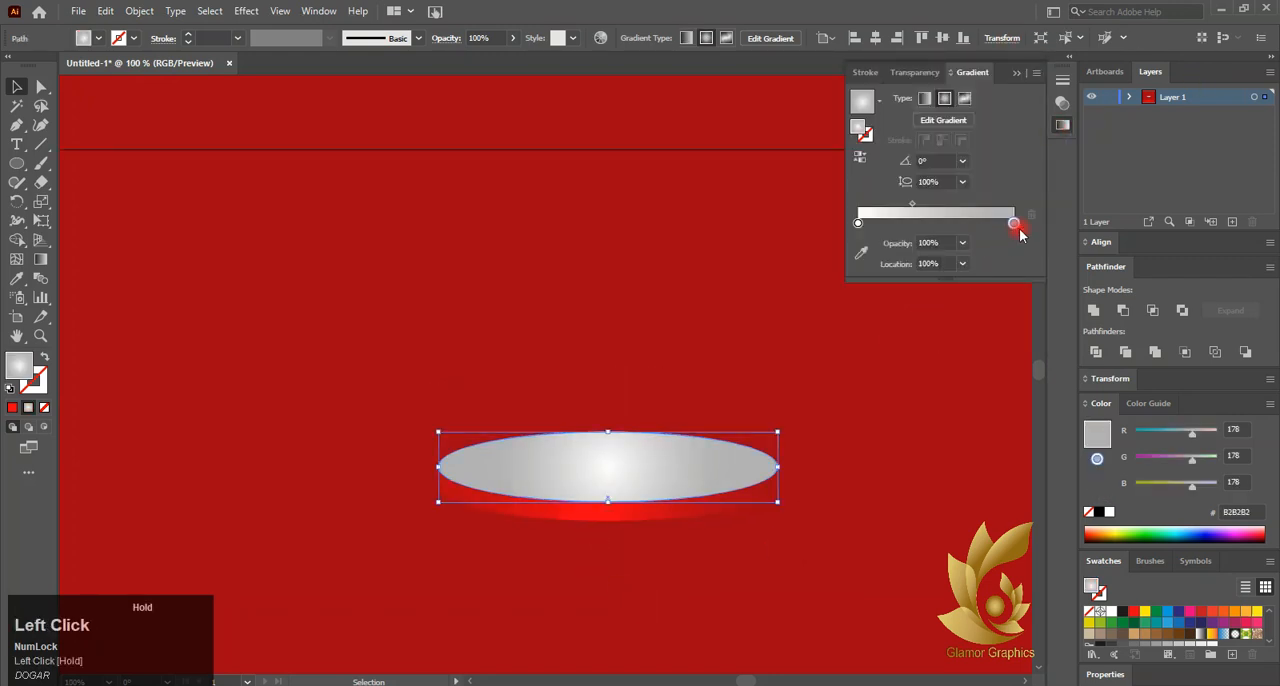
pyautogui.doubleClick(1013, 227)
pyautogui.click(920, 308)
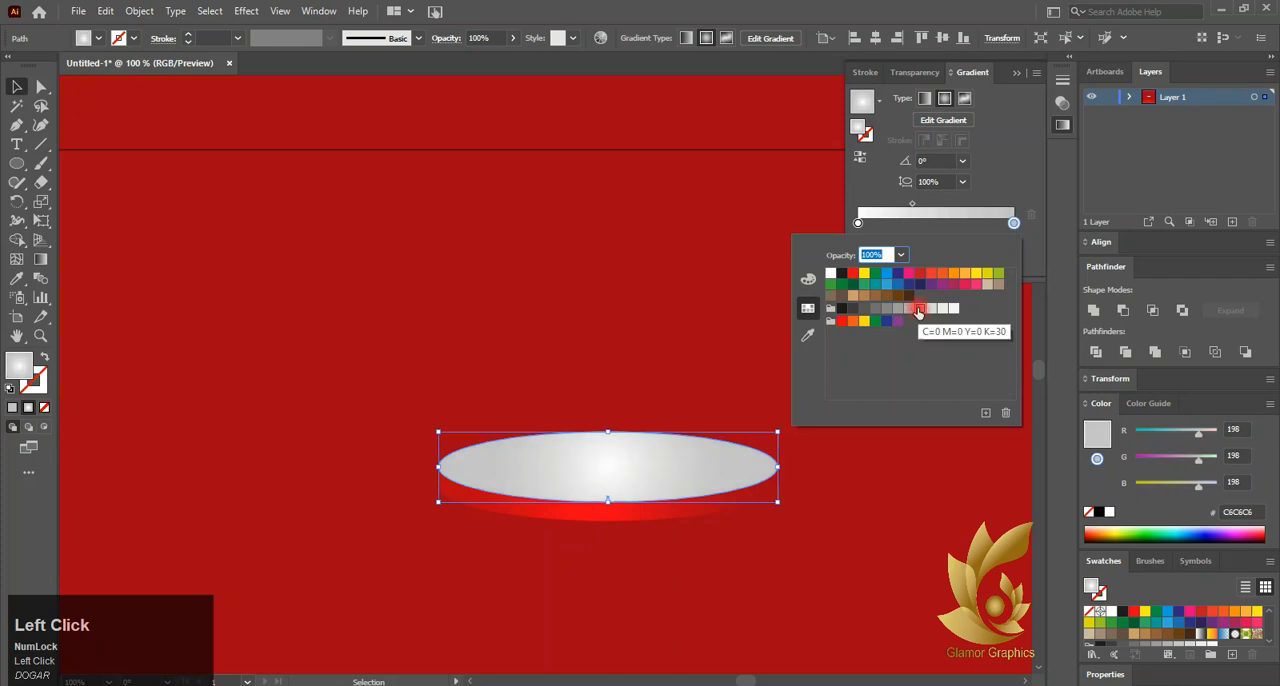
pyautogui.click(603, 476)
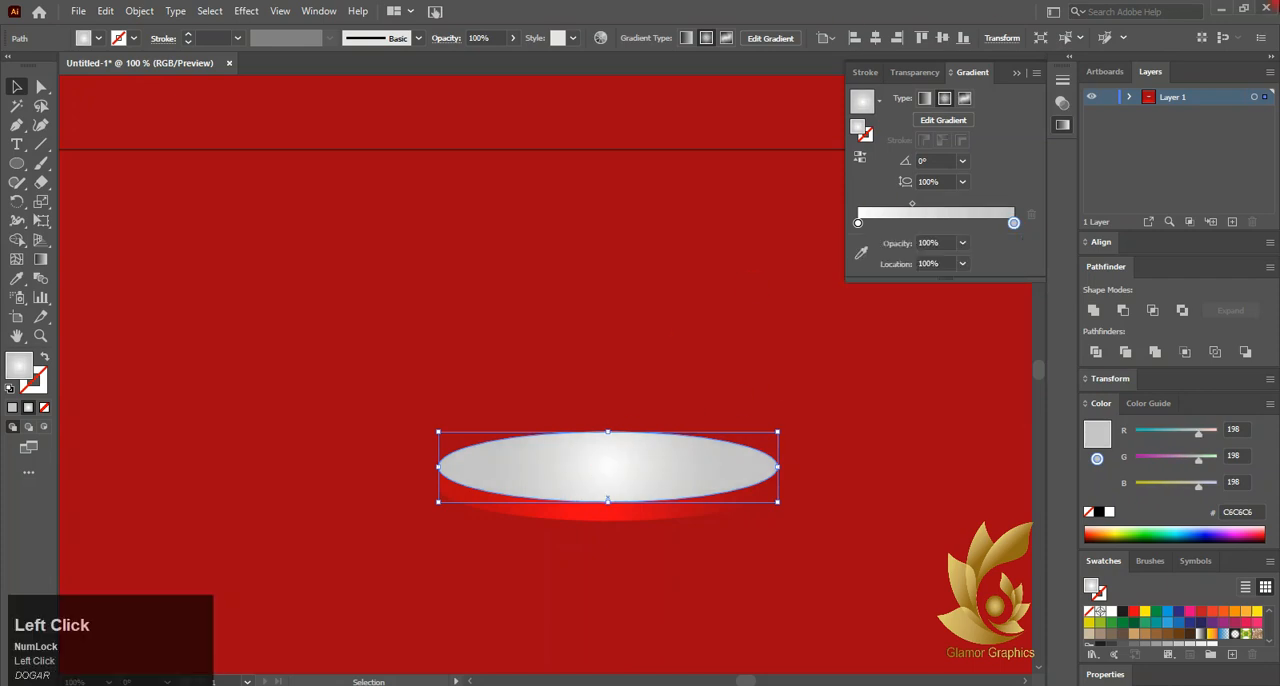
pyautogui.scroll(-3, 543, 455)
pyautogui.click(449, 497)
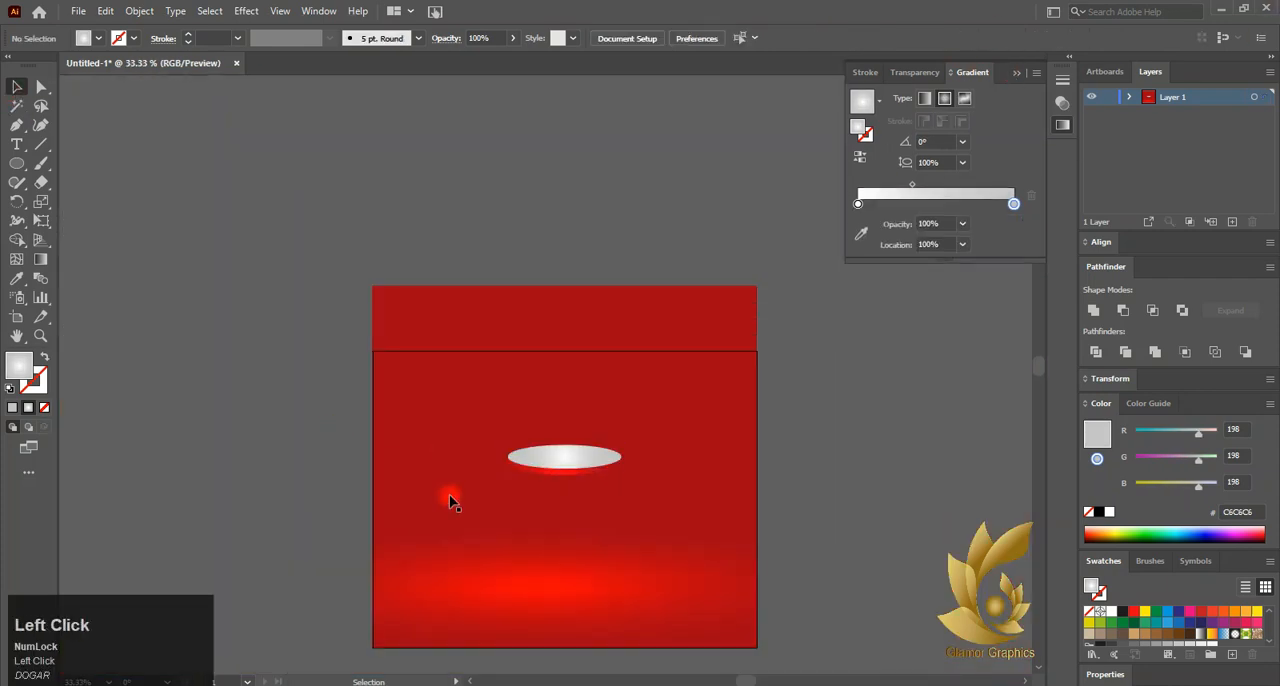
# Copy the disc's top face and paste the copy directly in front of it
pyautogui.scroll(-1, 543, 452)
pyautogui.scroll(2, 632, 368)
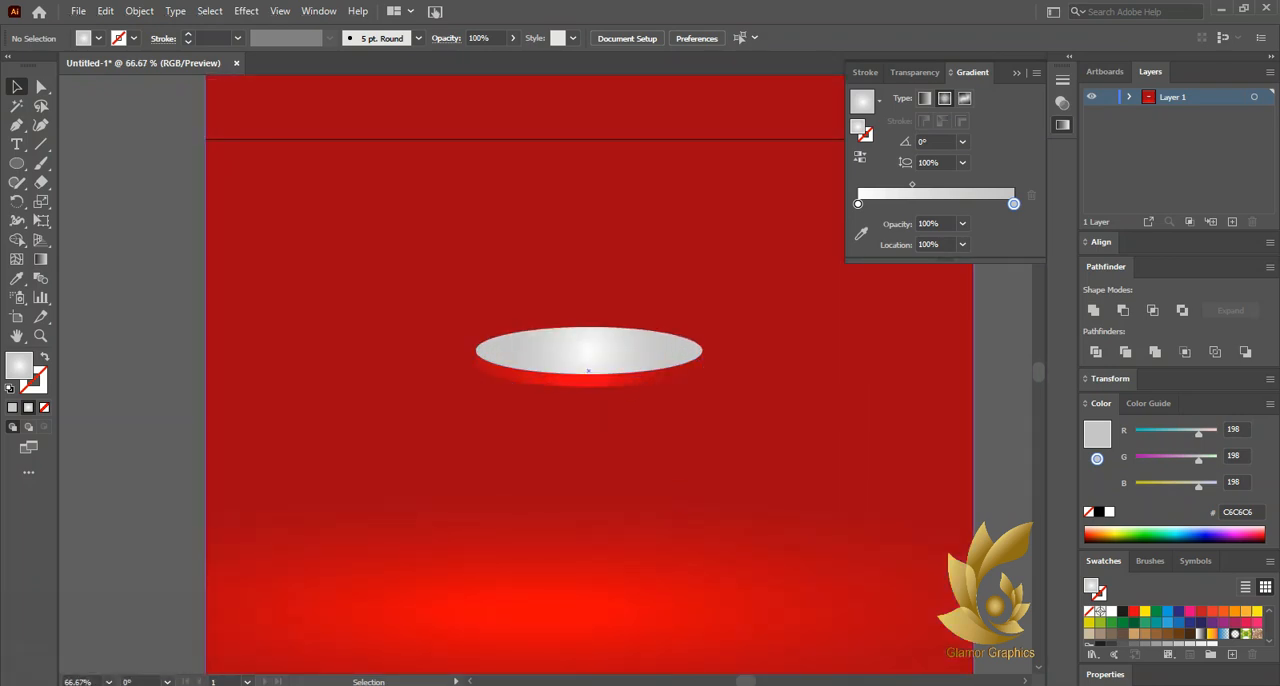
pyautogui.click(623, 341)
pyautogui.click(105, 11)
pyautogui.click(120, 83)
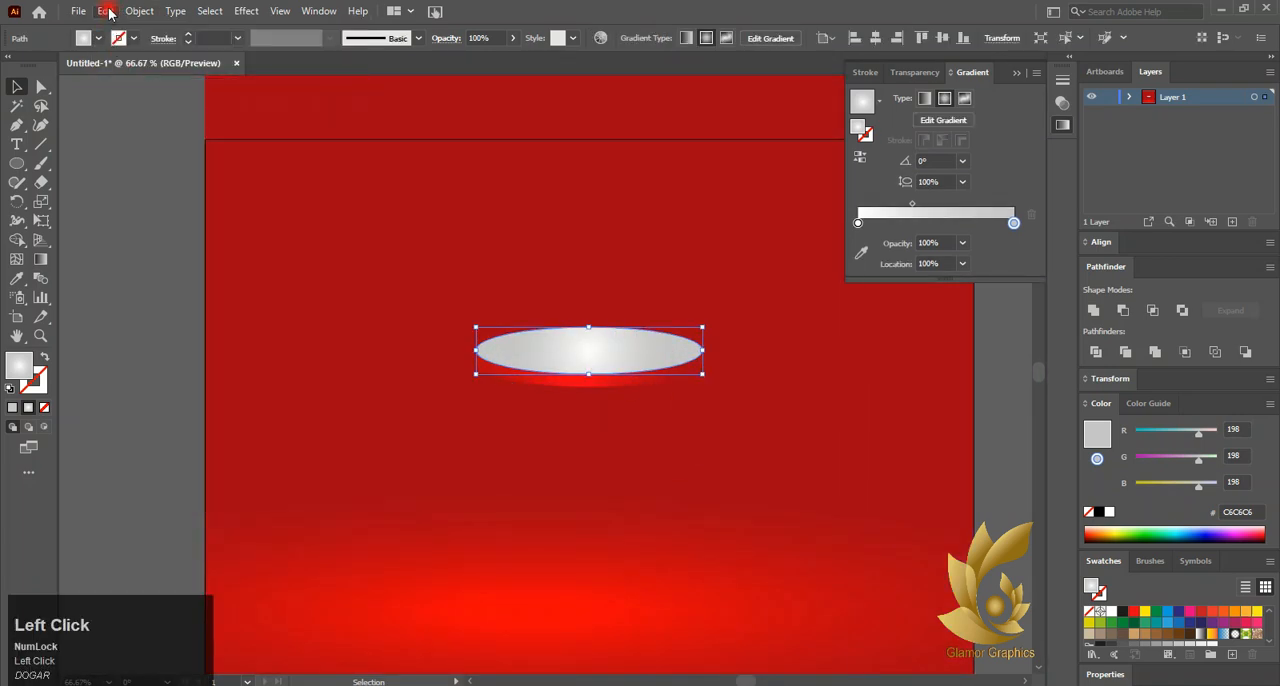
pyautogui.click(108, 11)
pyautogui.click(120, 123)
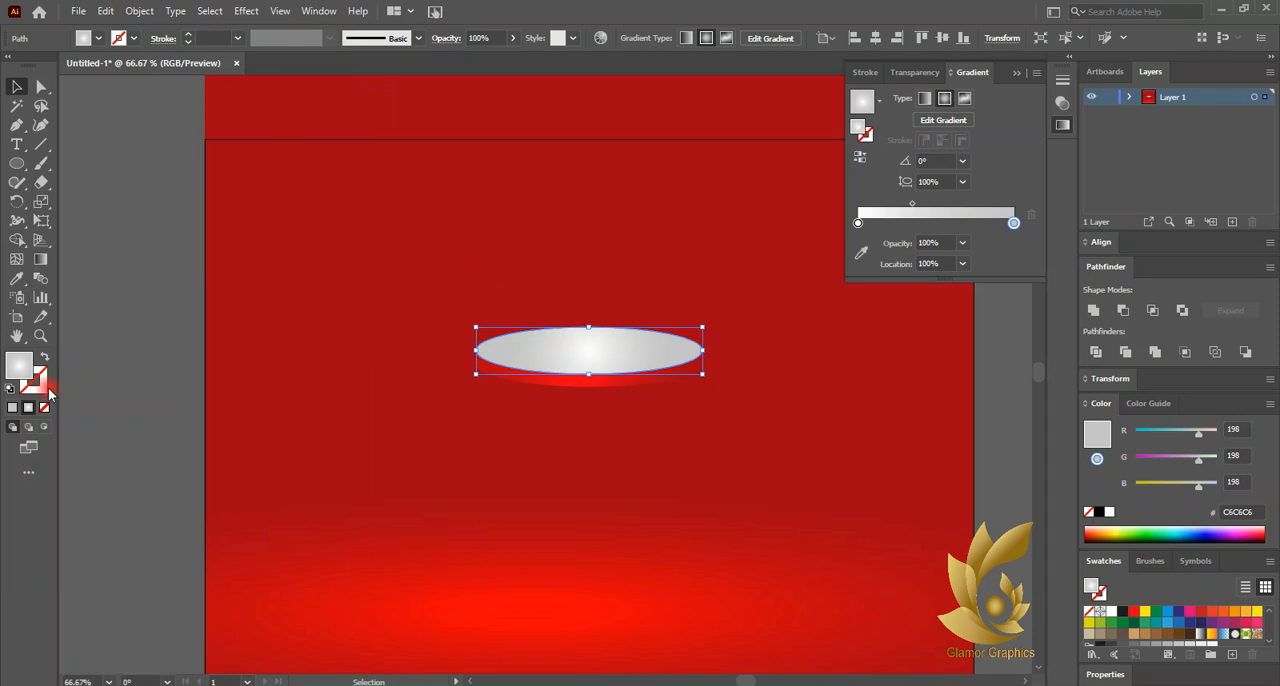
# Turn the copied ellipse into an unfilled outline with a red radial gradient stroke, using BE1622 for the end stop
pyautogui.click(44, 357)
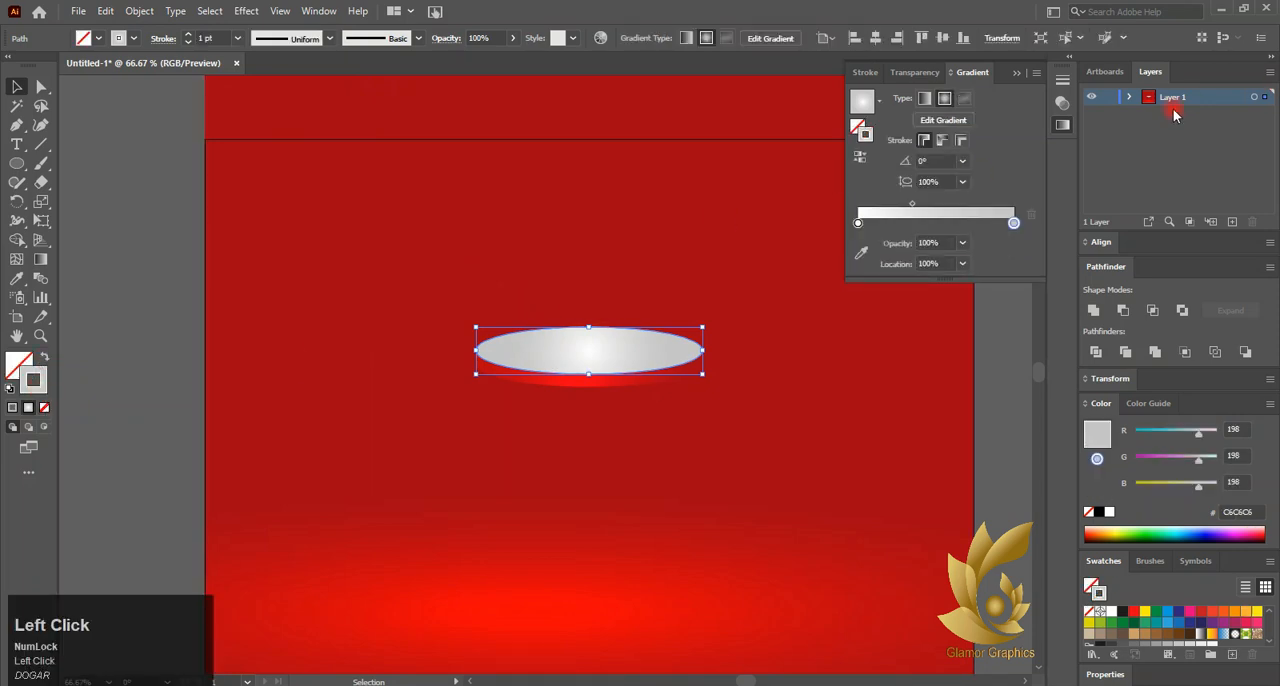
pyautogui.click(1133, 612)
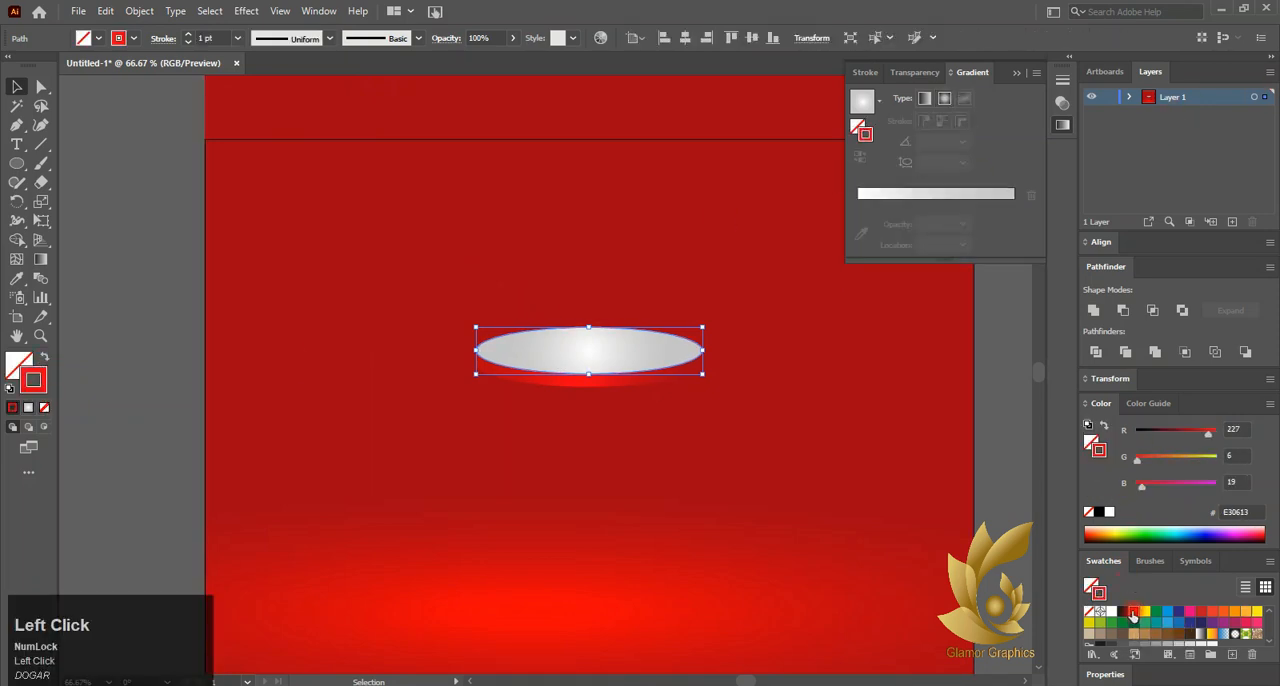
pyautogui.click(903, 196)
pyautogui.doubleClick(858, 223)
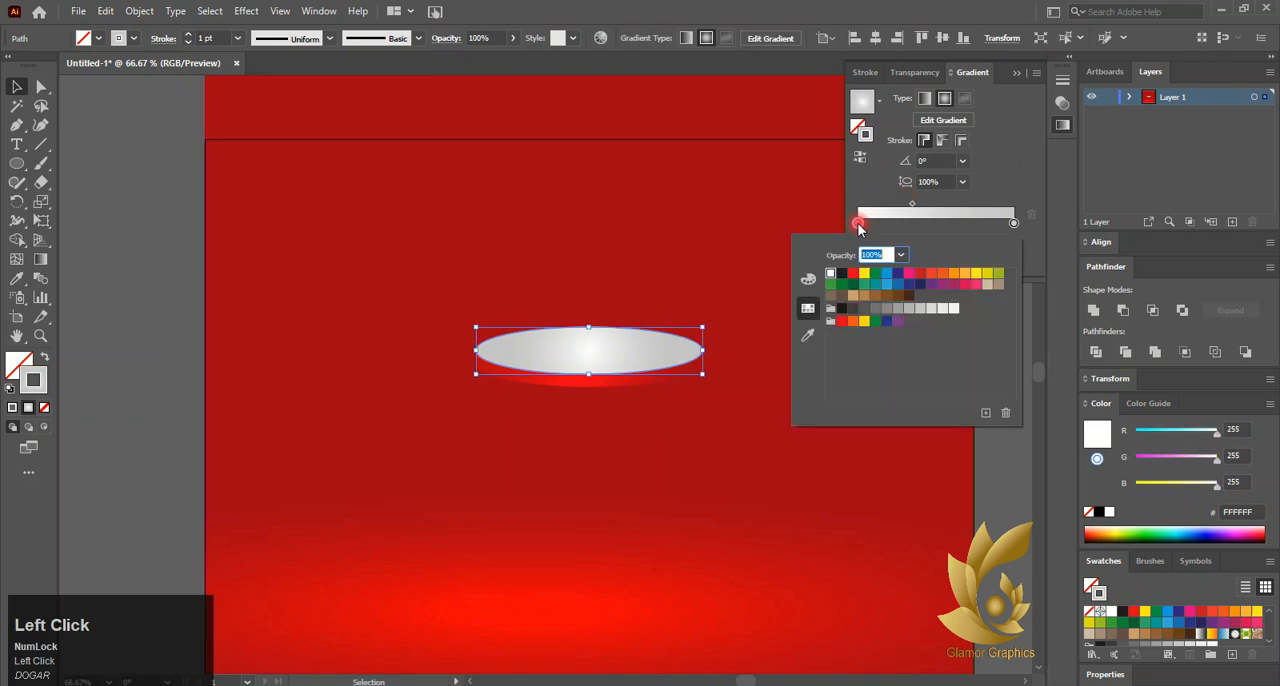
pyautogui.click(850, 276)
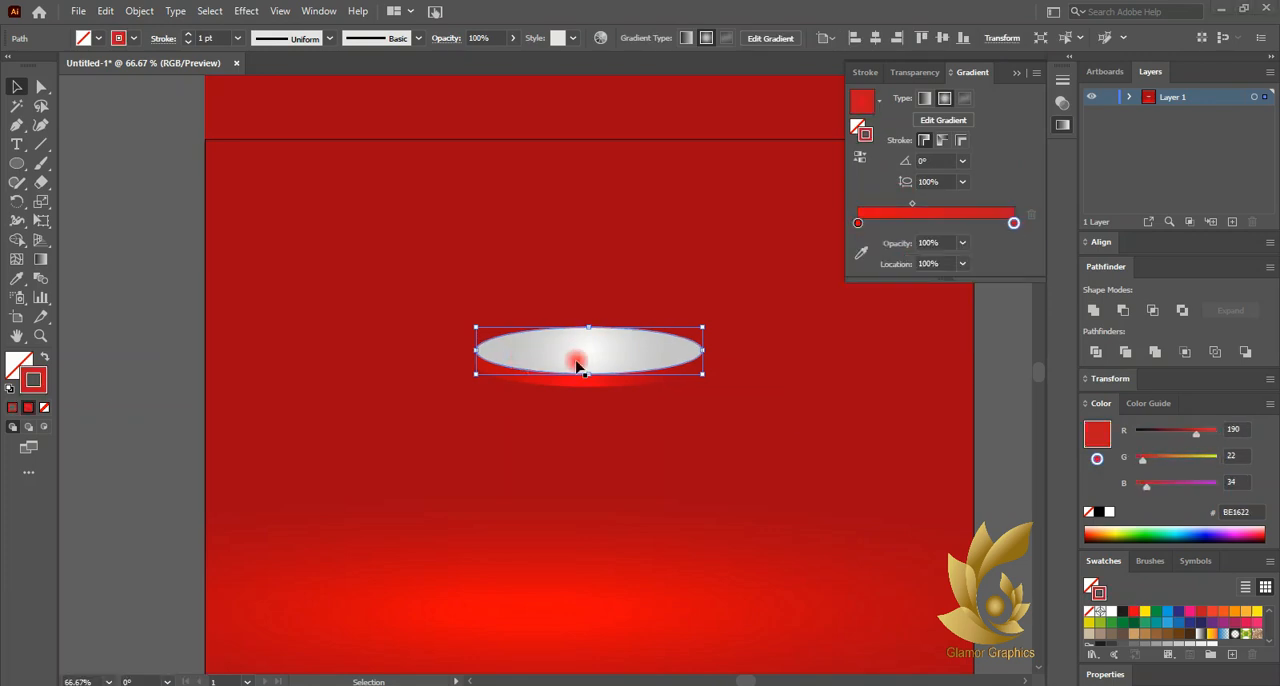
# Brighten the end stop of the outline's stroke gradient to pure red FF0000
pyautogui.scroll(3, 577, 363)
pyautogui.click(33, 380)
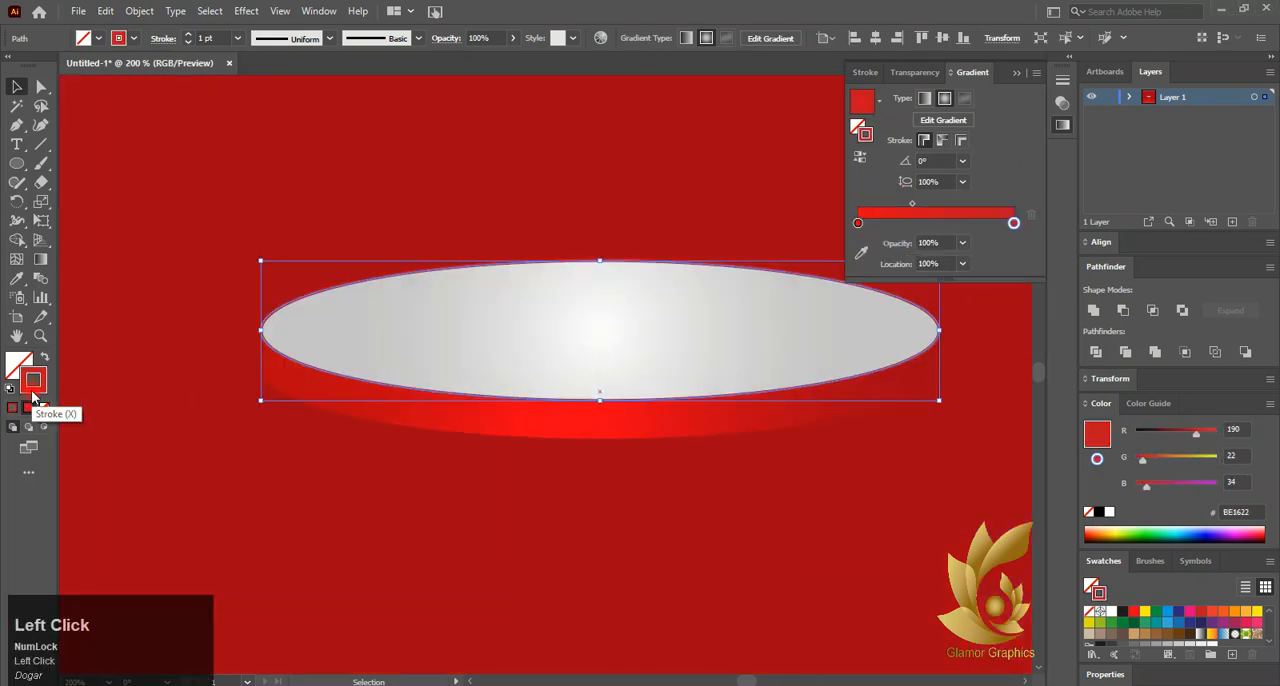
pyautogui.doubleClick(1014, 224)
pyautogui.click(1065, 340)
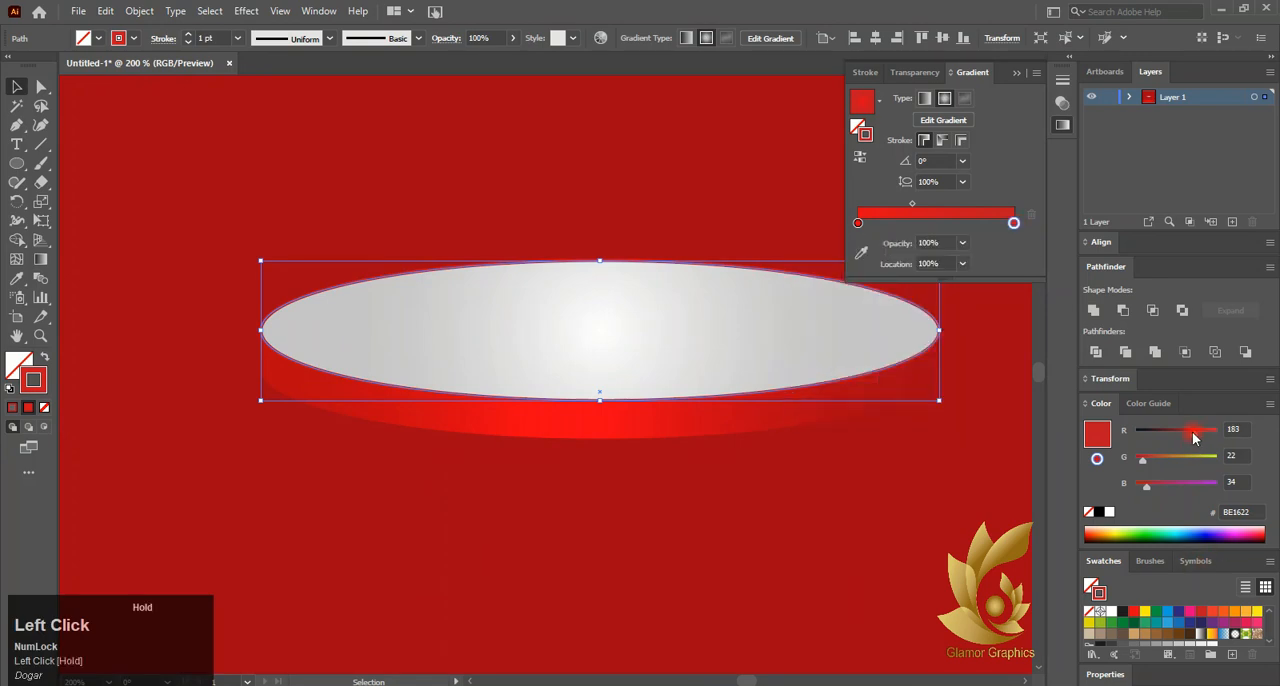
pyautogui.moveTo(1207, 440); pyautogui.dragTo(1220, 436)
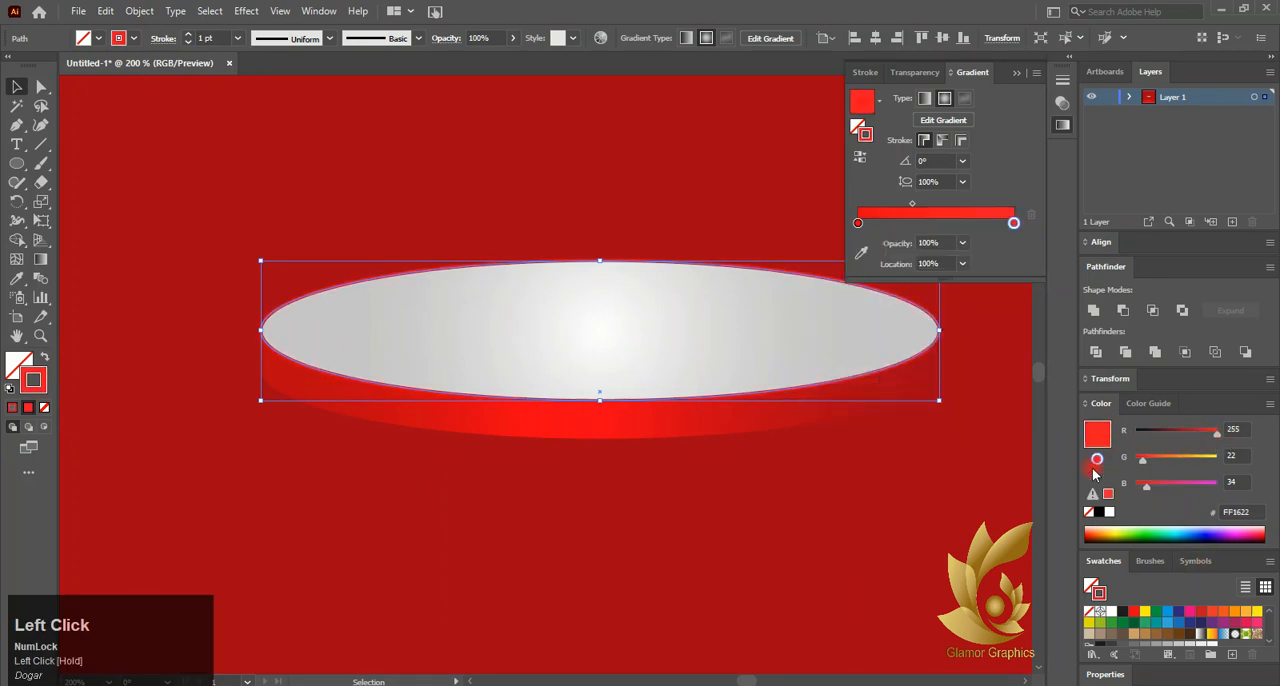
pyautogui.moveTo(1143, 462); pyautogui.dragTo(1130, 464)
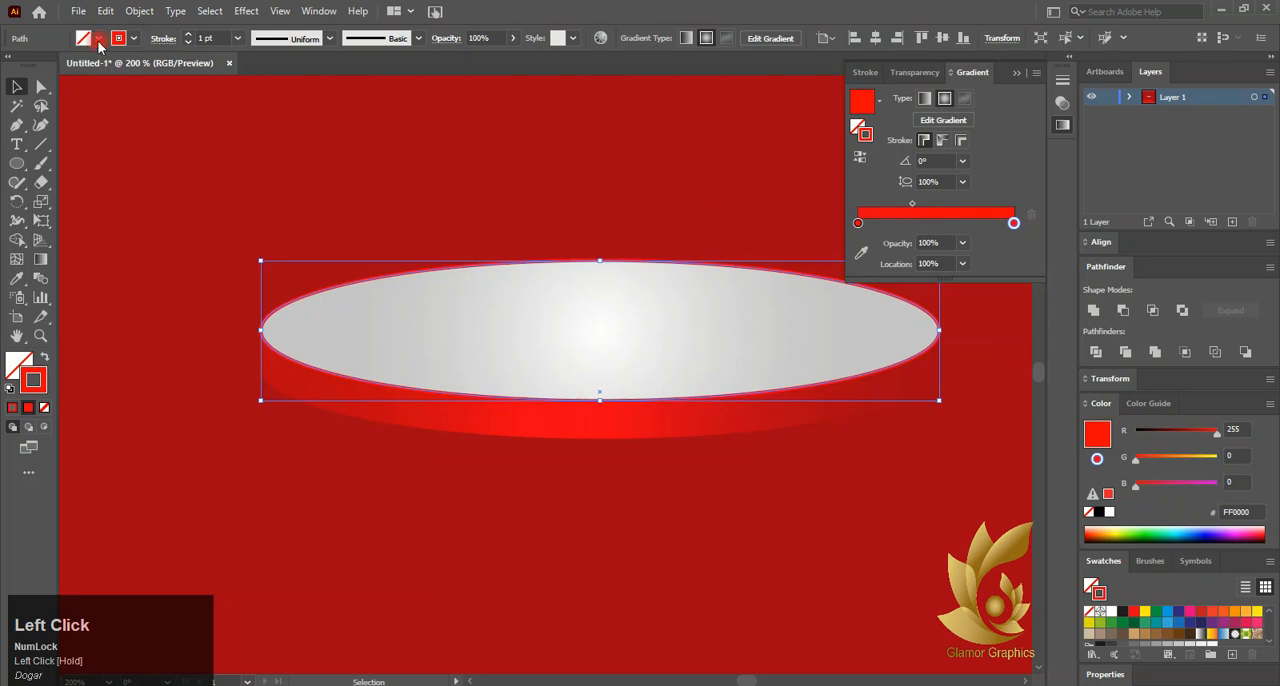
# Set the stroke weight of the red outline around the disc's top face to 0.25 pt
pyautogui.click(296, 302)
pyautogui.click(238, 40)
pyautogui.click(252, 58)
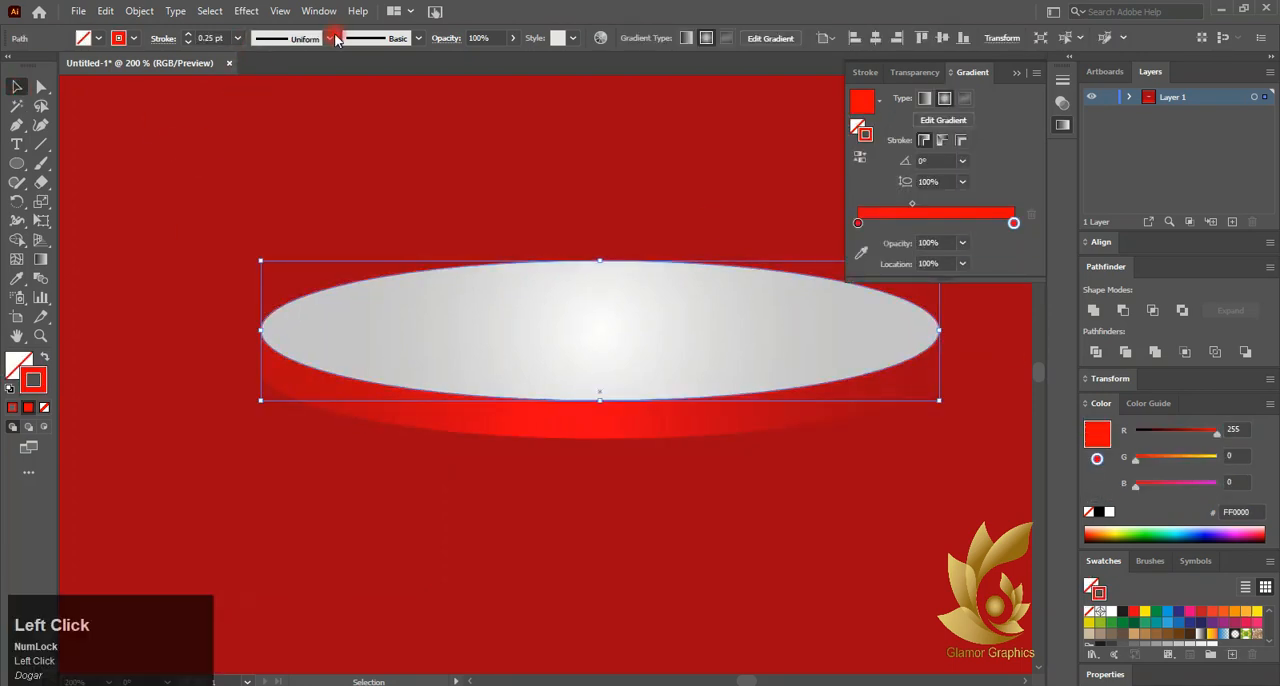
# Give the red background rectangle a 0.5 pt stroke with a tapered width profile, and undo a trial removal of its fill
pyautogui.click(238, 348)
pyautogui.click(419, 38)
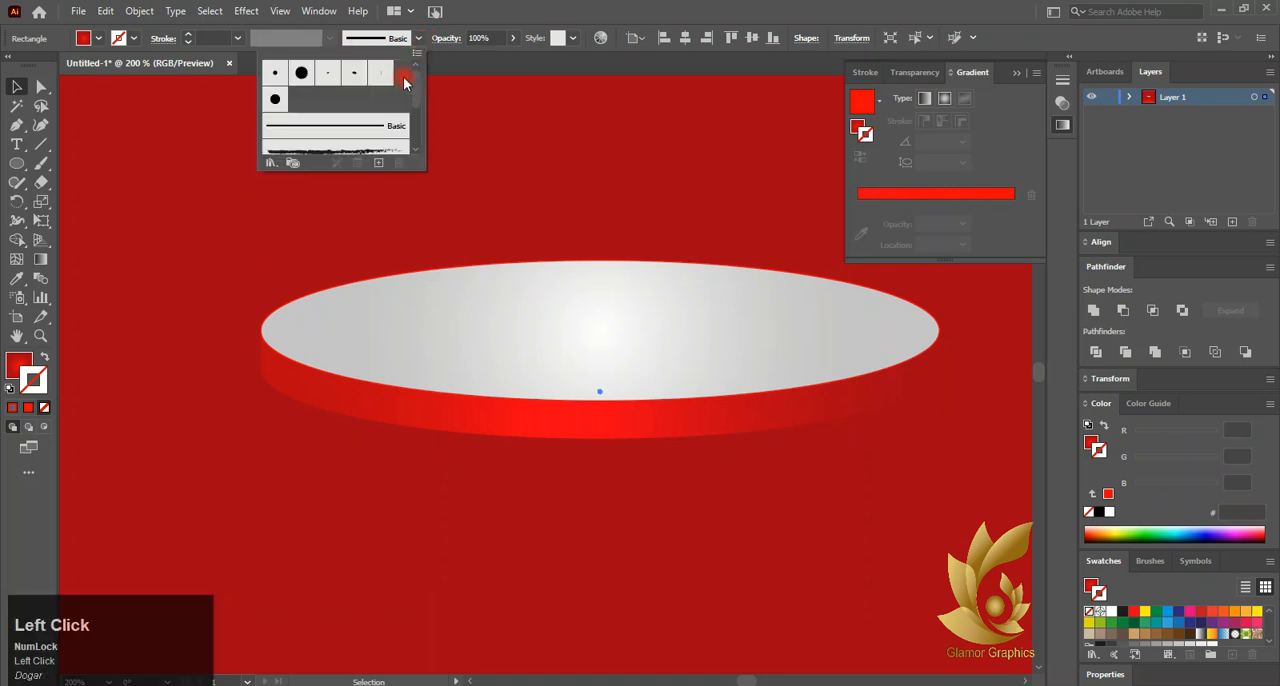
pyautogui.click(356, 44)
pyautogui.click(239, 39)
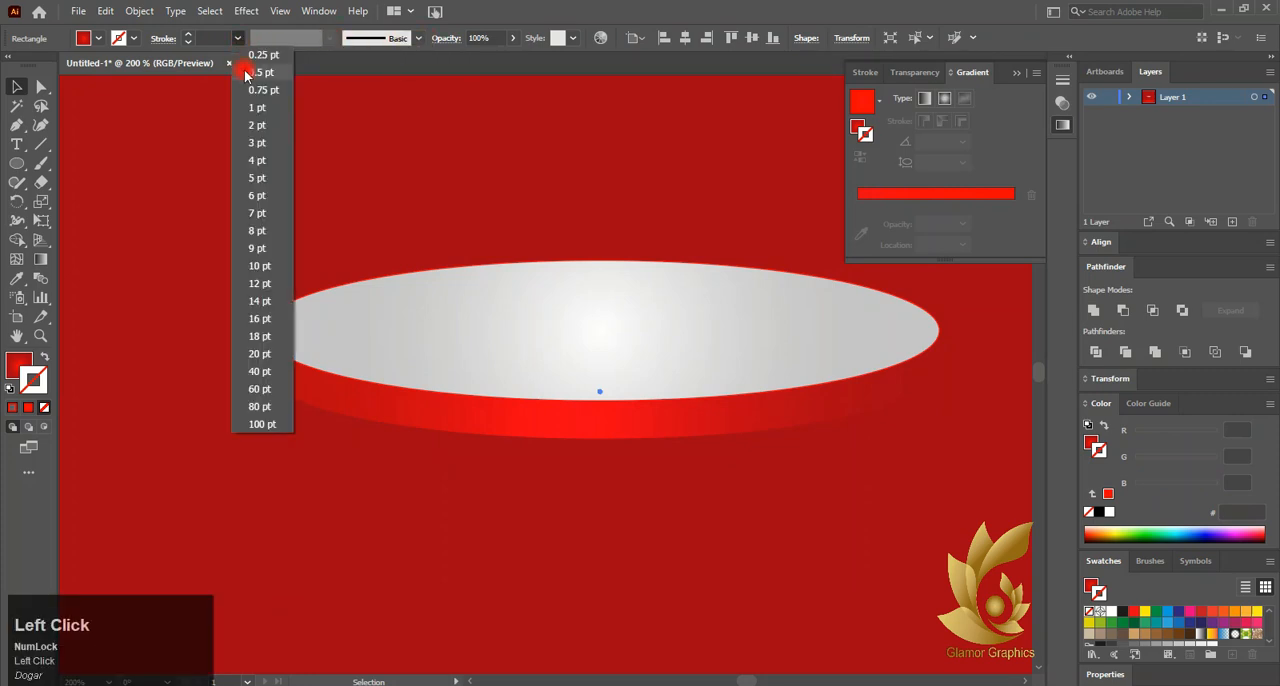
pyautogui.click(248, 73)
pyautogui.click(330, 39)
pyautogui.click(290, 214)
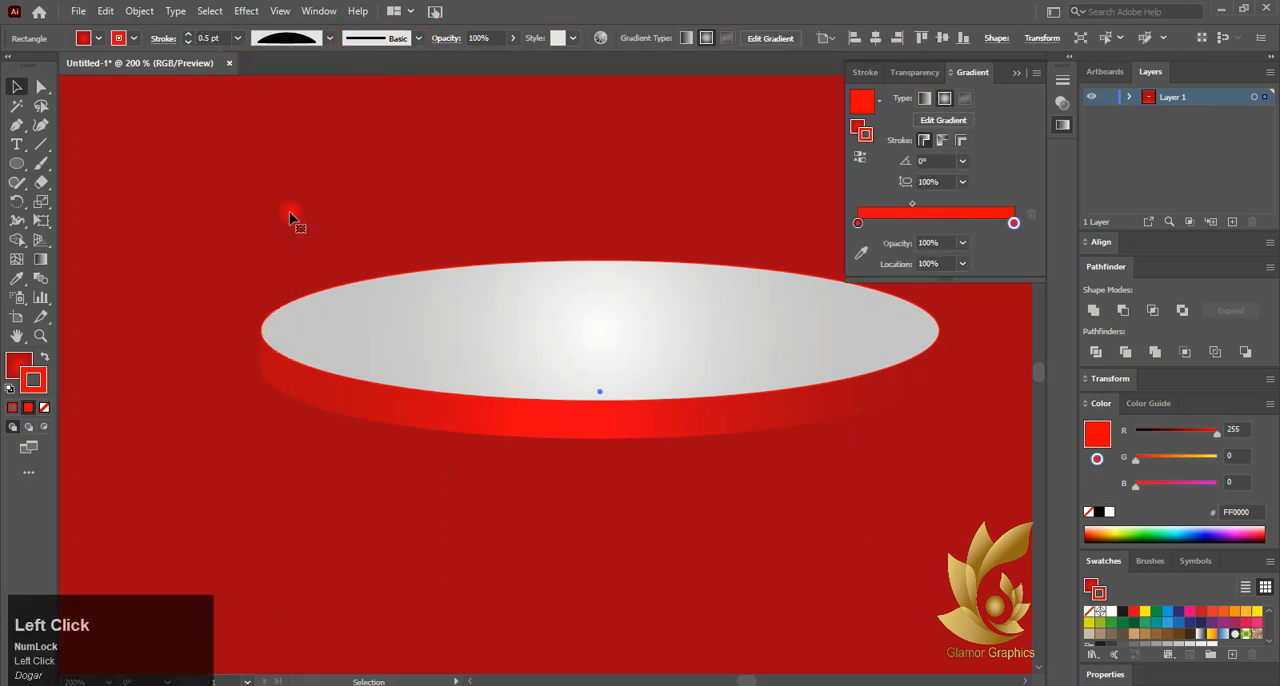
pyautogui.click(44, 408)
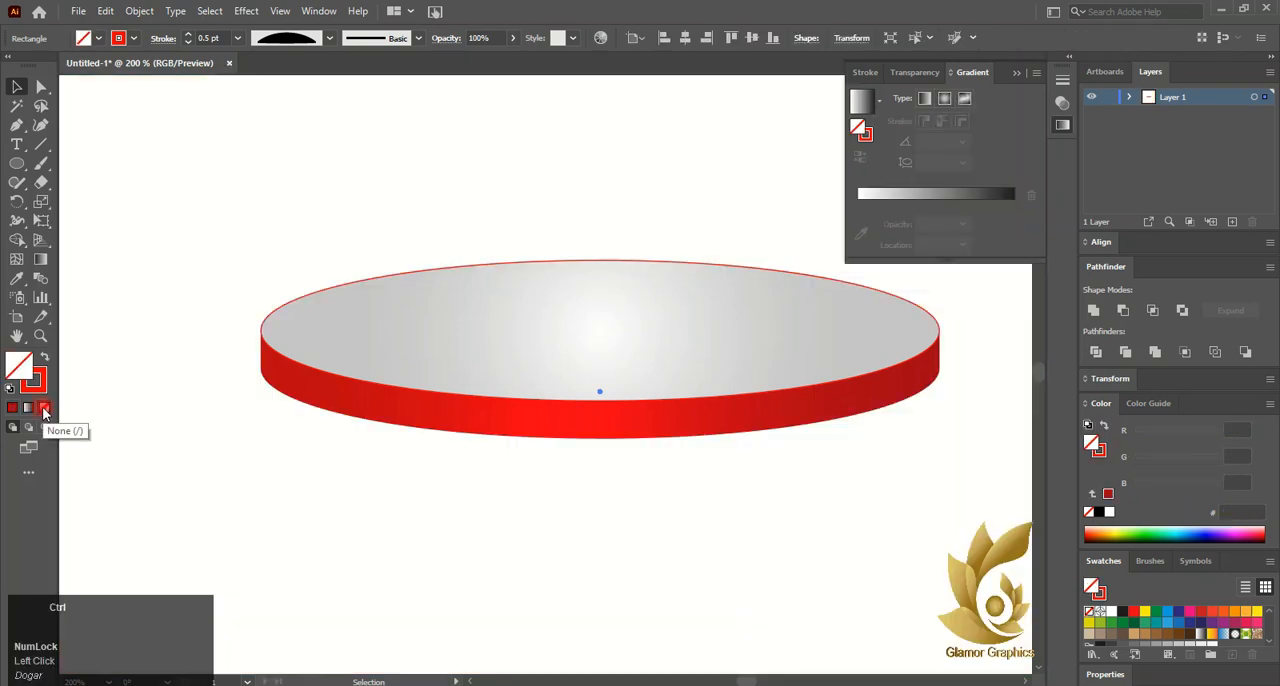
pyautogui.hotkey('ctrl', 'z')
# Apply the tapered elliptical width profile to the disc's red rim outline and deselect it
pyautogui.click(276, 350)
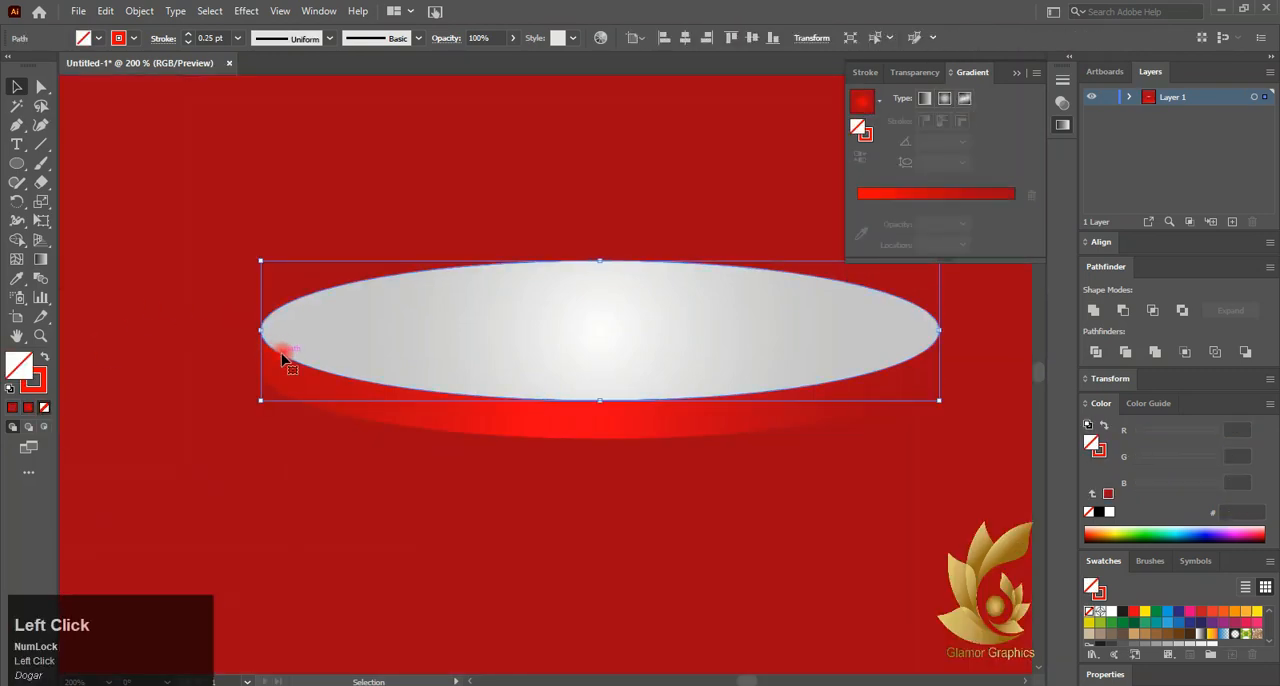
pyautogui.click(329, 38)
pyautogui.click(274, 217)
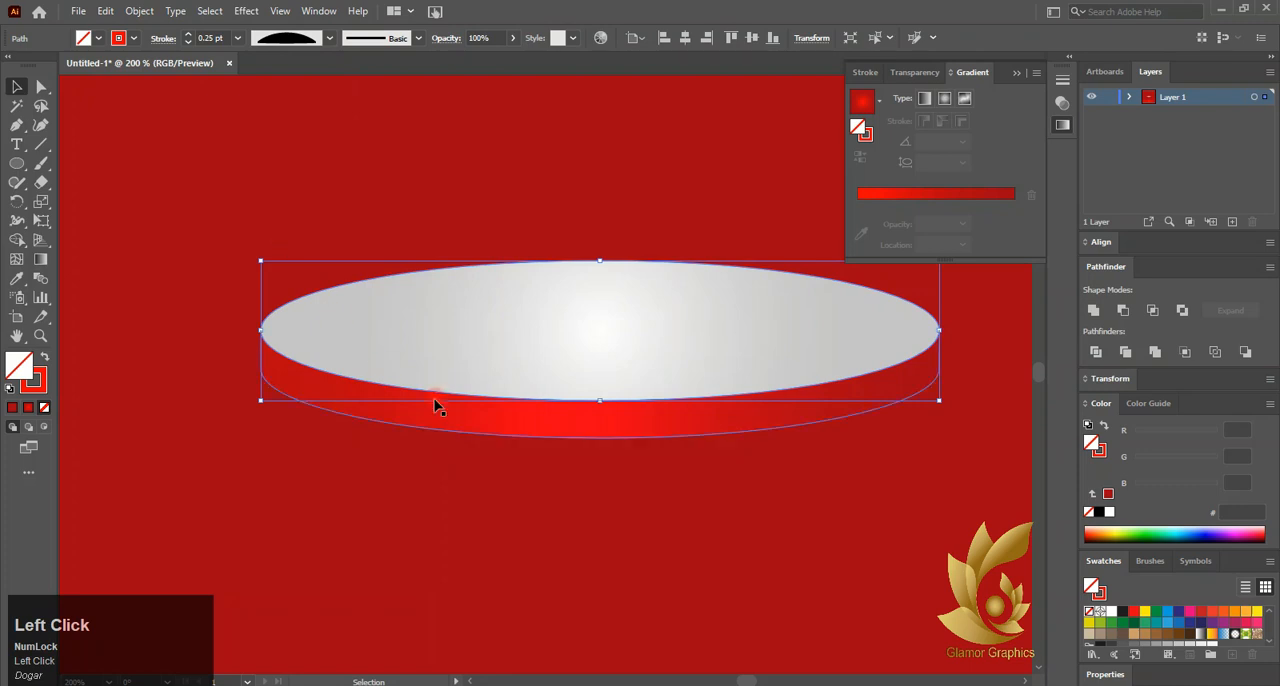
pyautogui.scroll(-3, 445, 430)
pyautogui.click(929, 420)
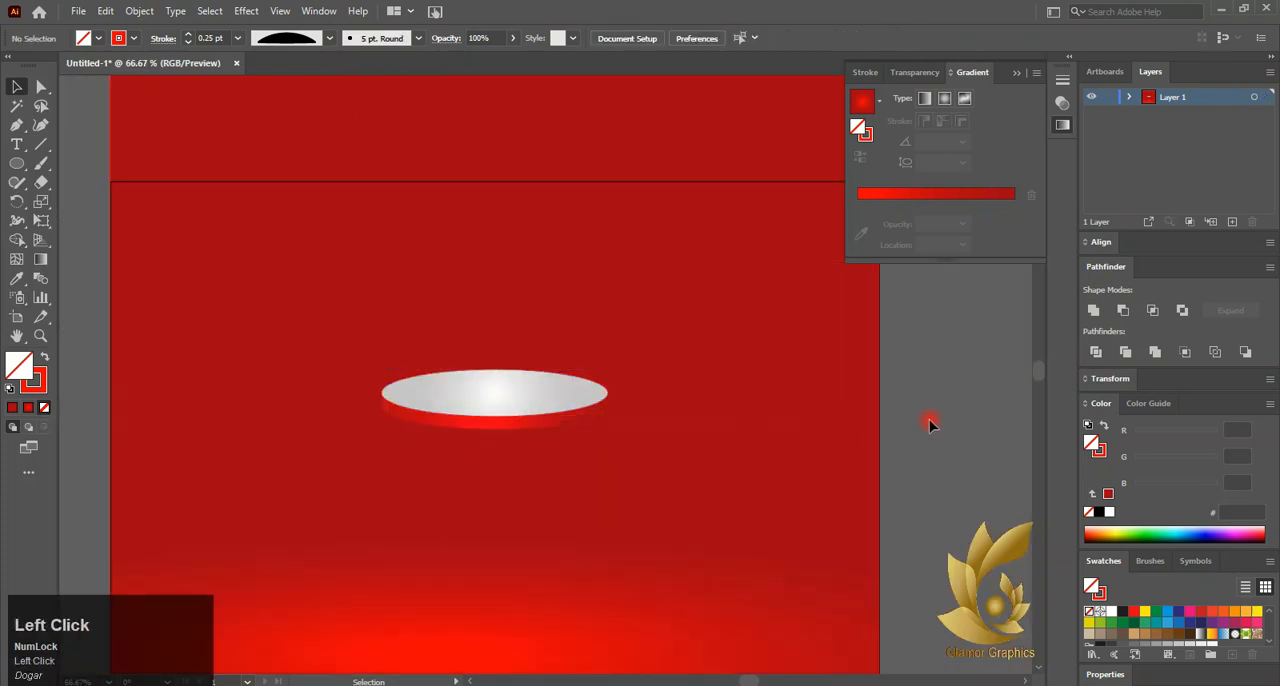
# Copy the disc's silver top face, paste it and place the copy just above the disc
pyautogui.rightClick(530, 395)
pyautogui.click(519, 392)
pyautogui.click(105, 11)
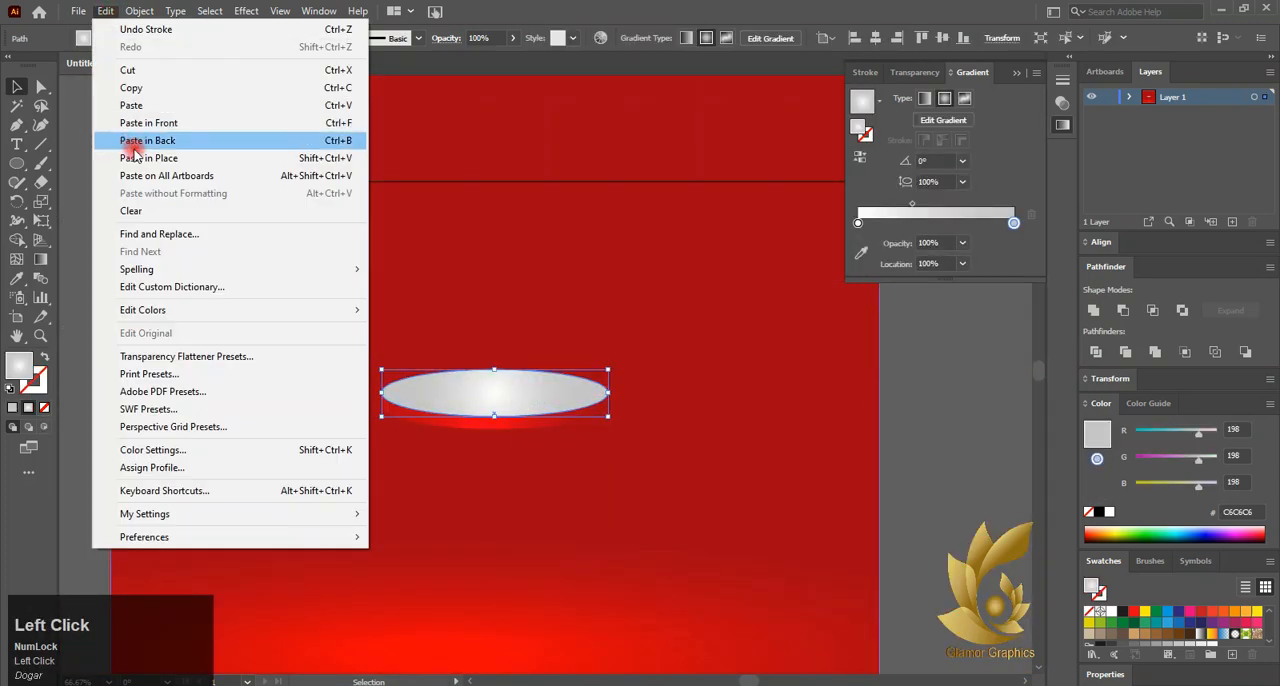
pyautogui.click(157, 88)
pyautogui.click(105, 11)
pyautogui.click(131, 105)
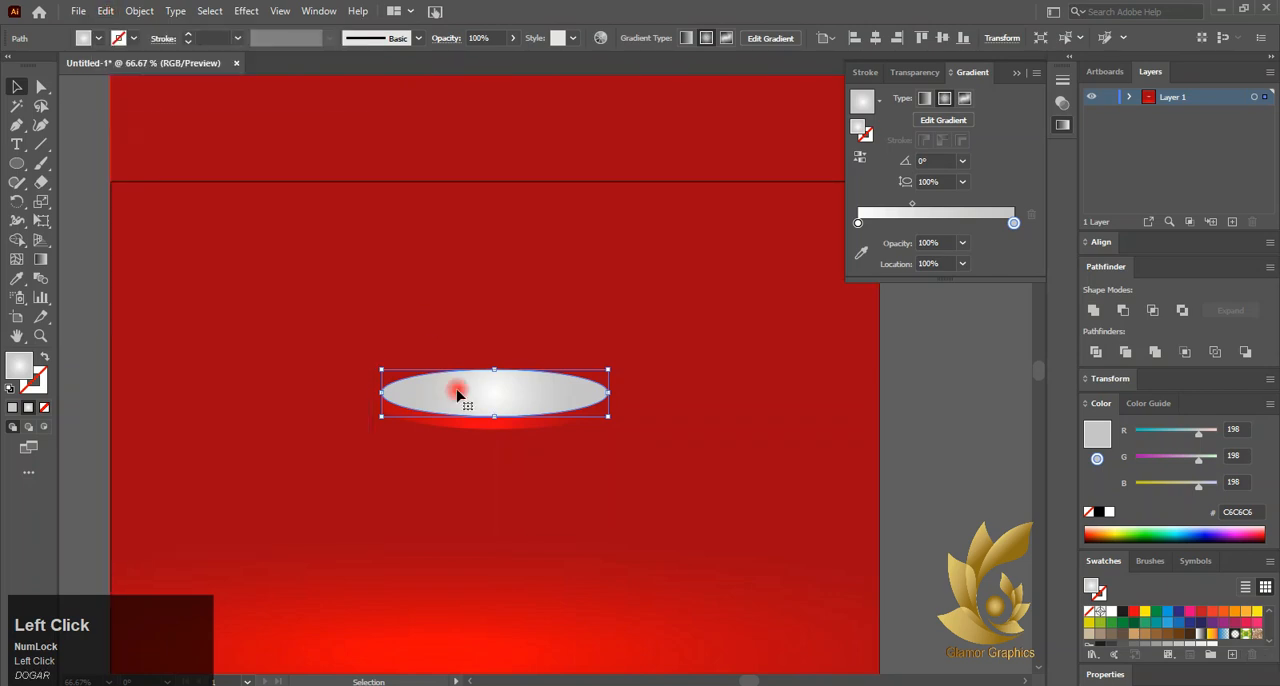
pyautogui.moveTo(483, 408); pyautogui.dragTo(490, 345)
pyautogui.scroll(2, 490, 345)
pyautogui.moveTo(402, 458); pyautogui.dragTo(363, 437)
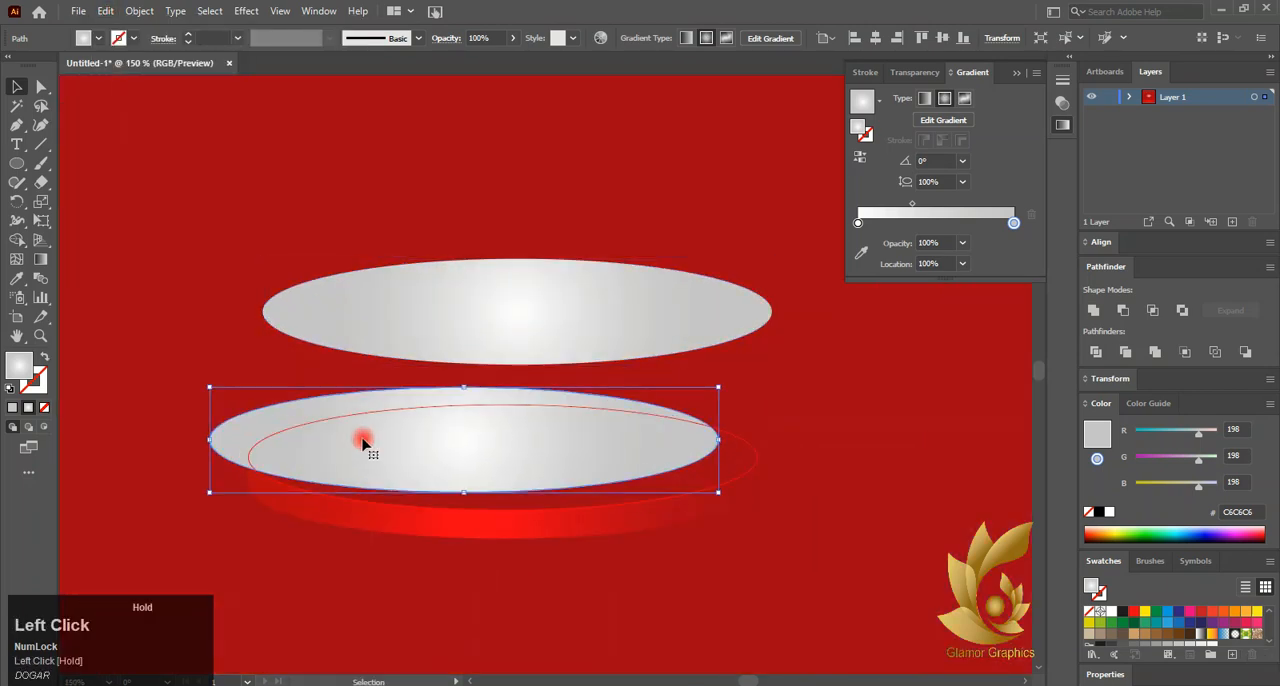
pyautogui.hotkey('ctrl', 'z')
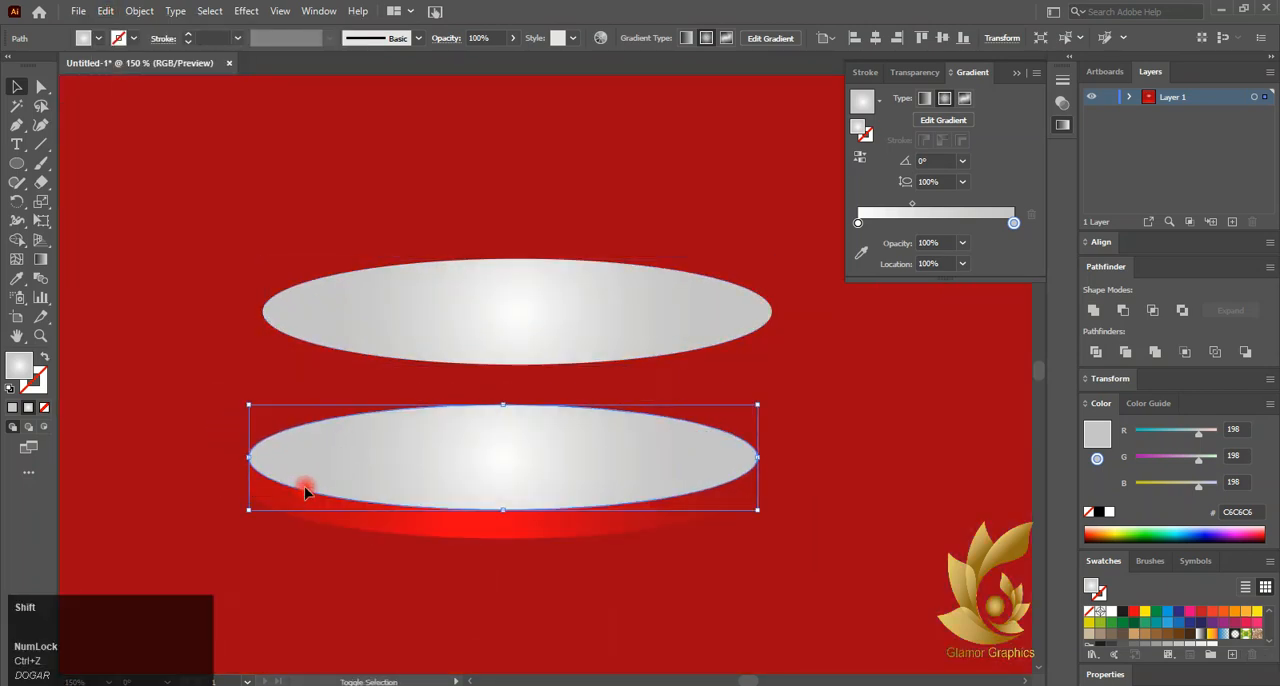
pyautogui.keyDown('shift'); pyautogui.click(310, 497); pyautogui.keyUp('shift')
pyautogui.click(311, 505)
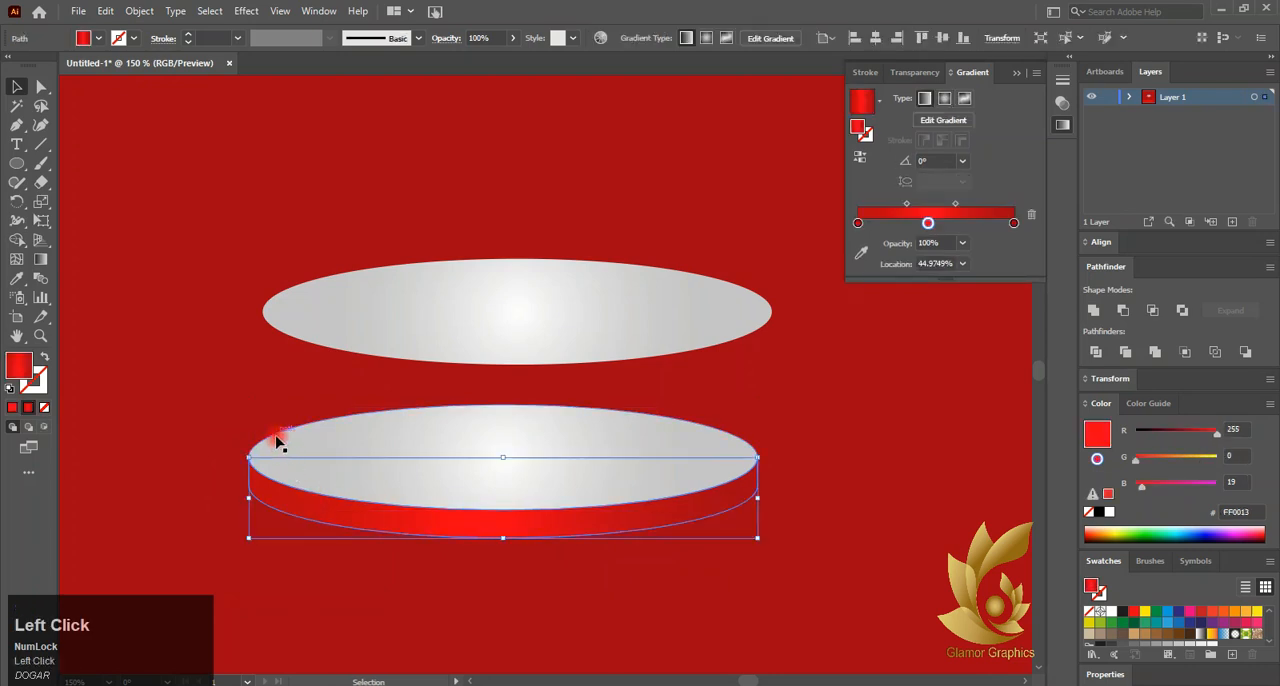
# Lock the red background rectangle
pyautogui.click(565, 545)
pyautogui.scroll(-2, 565, 545)
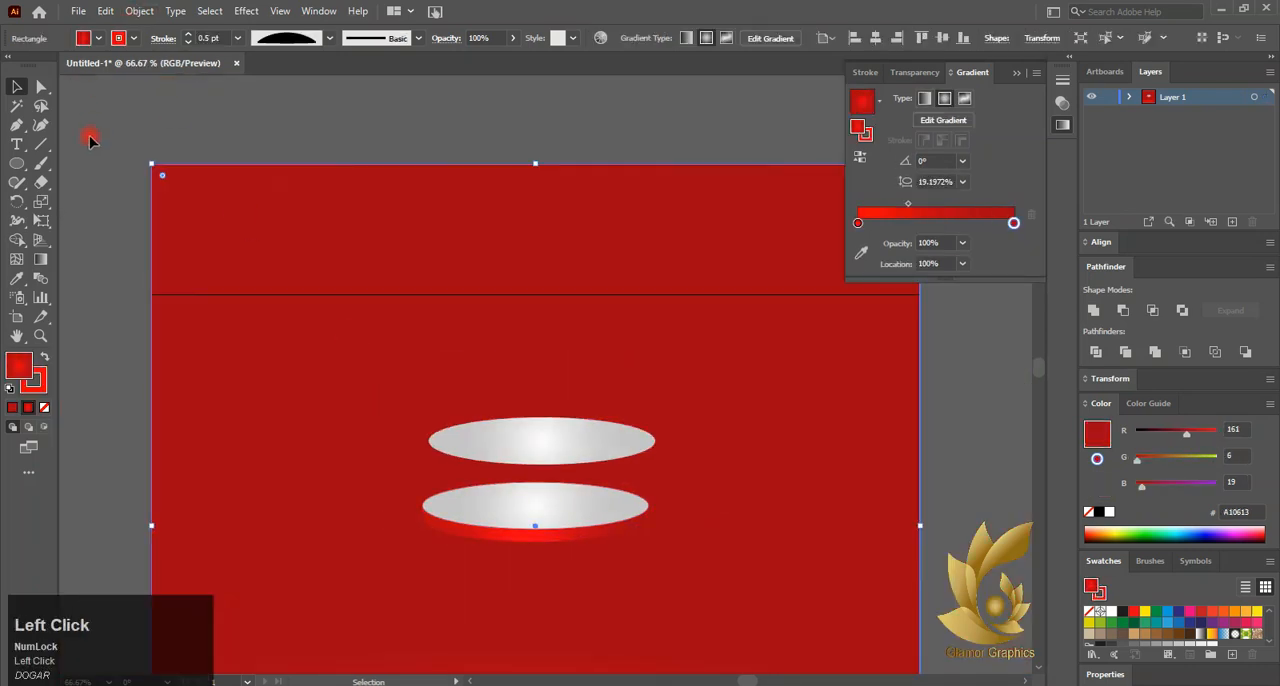
pyautogui.click(139, 11)
pyautogui.moveTo(200, 123)
pyautogui.click(390, 123)
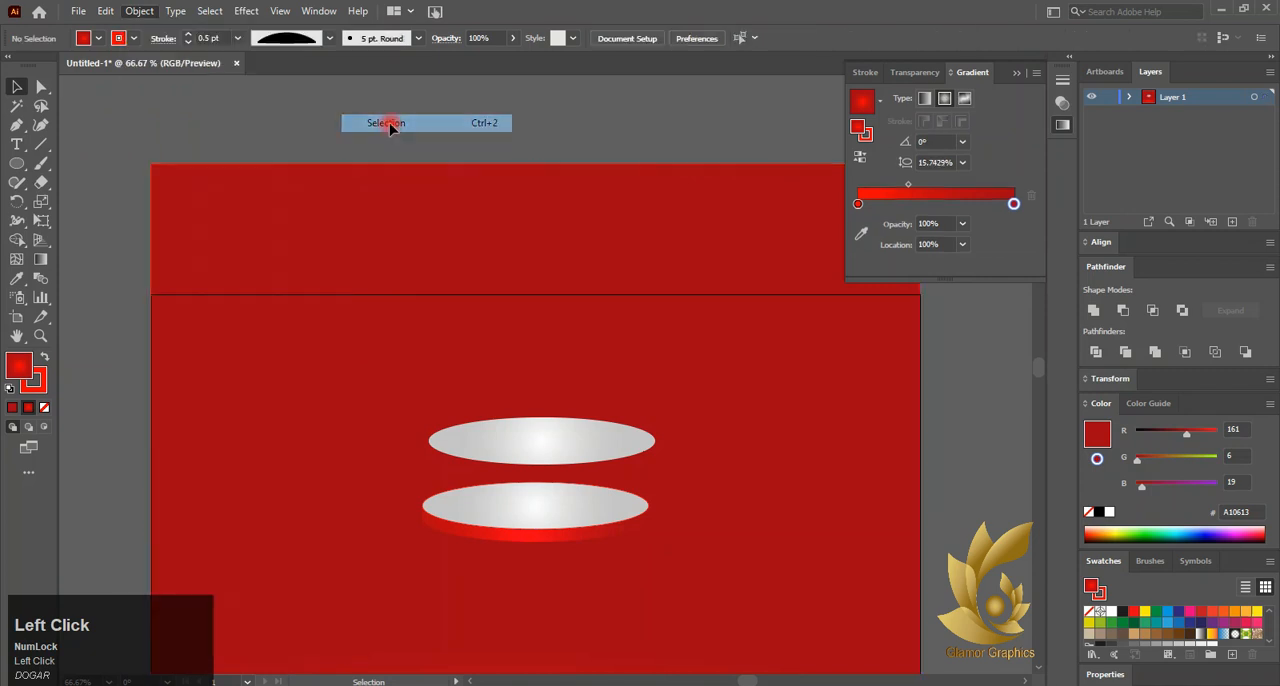
# Group the disc's top face, side and rim outline, and check the group in isolation mode
pyautogui.moveTo(499, 552); pyautogui.dragTo(500, 554)
pyautogui.rightClick(503, 508)
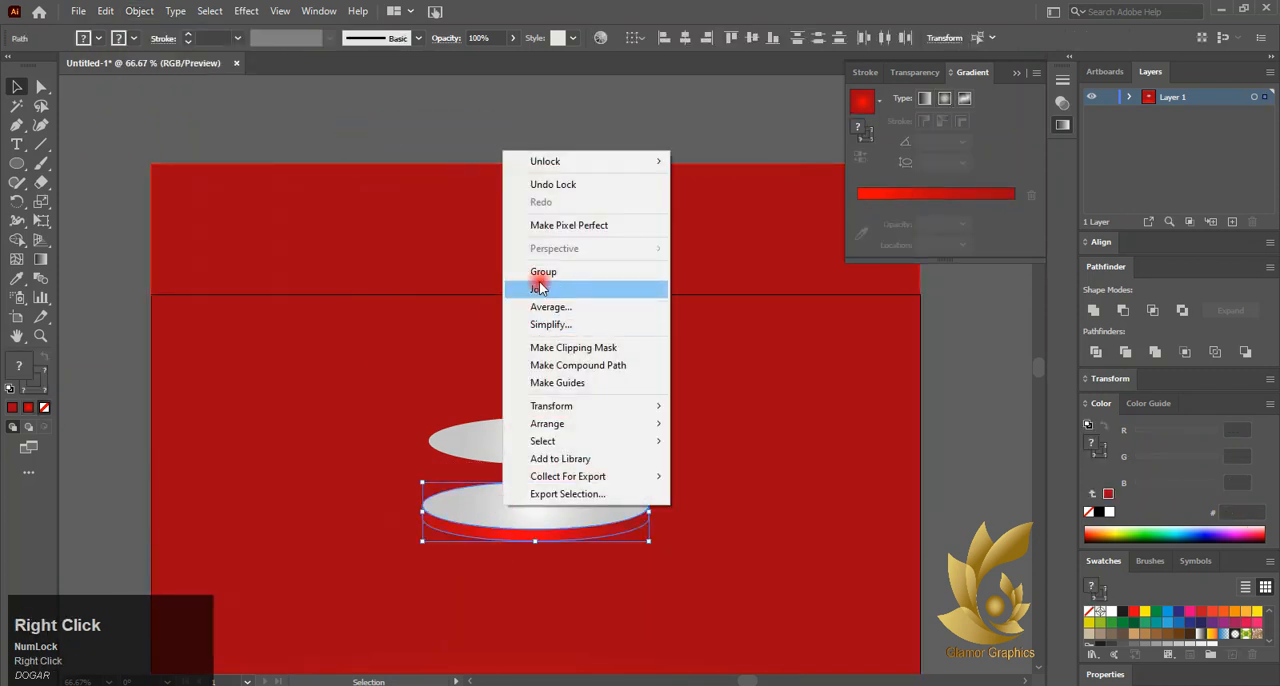
pyautogui.click(540, 274)
pyautogui.click(127, 440)
pyautogui.doubleClick(516, 534)
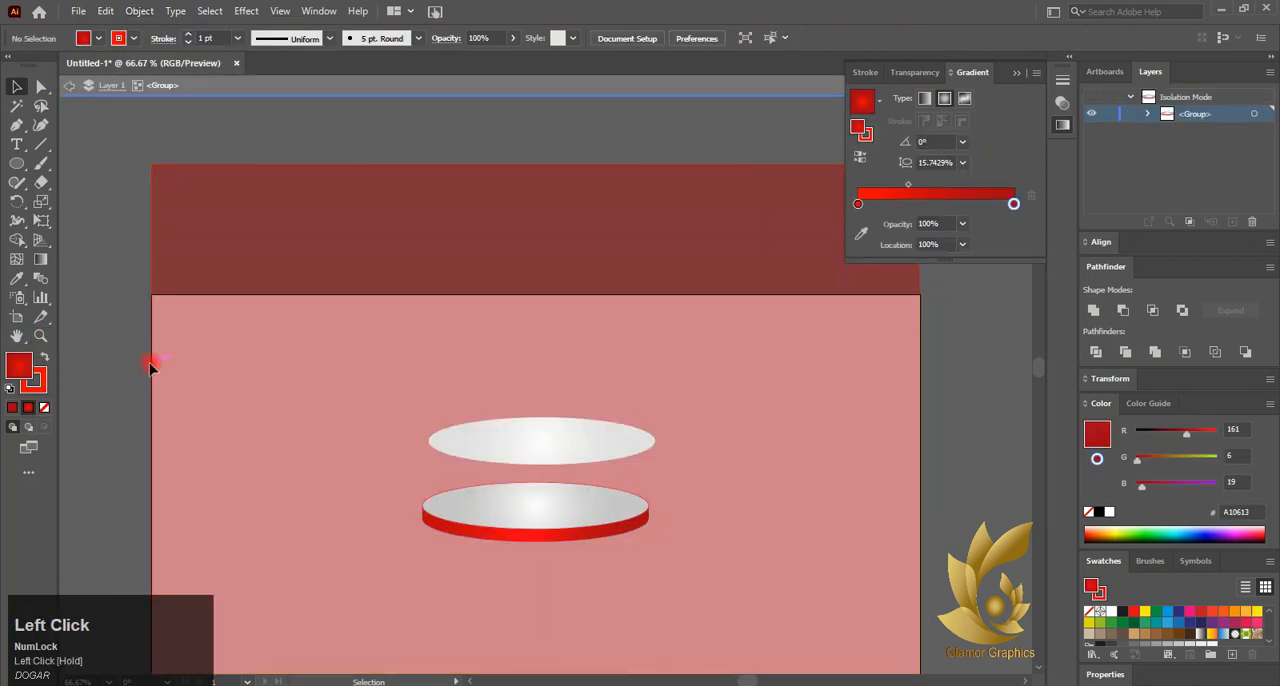
pyautogui.doubleClick(150, 368)
pyautogui.click(480, 503)
# Change the spare ellipse's outer gradient stop to near-black 1D1D1B and shift the gradient midpoint to about 62%
pyautogui.click(517, 434)
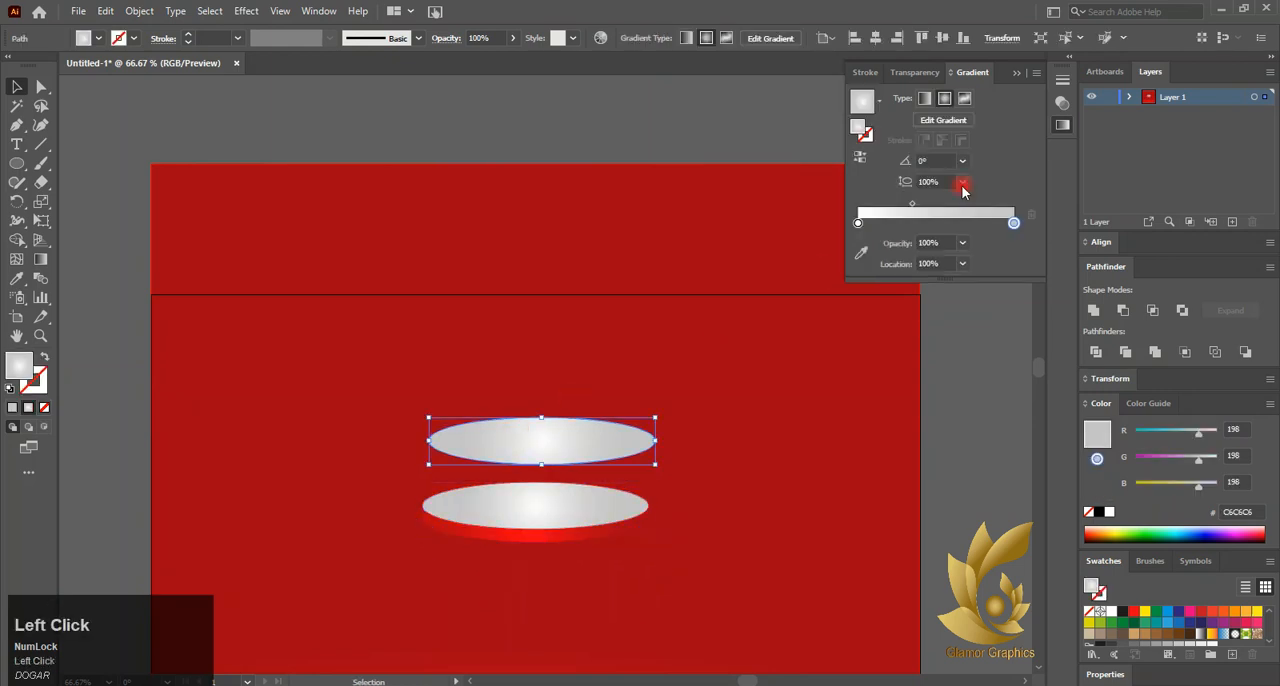
pyautogui.doubleClick(1014, 224)
pyautogui.click(840, 276)
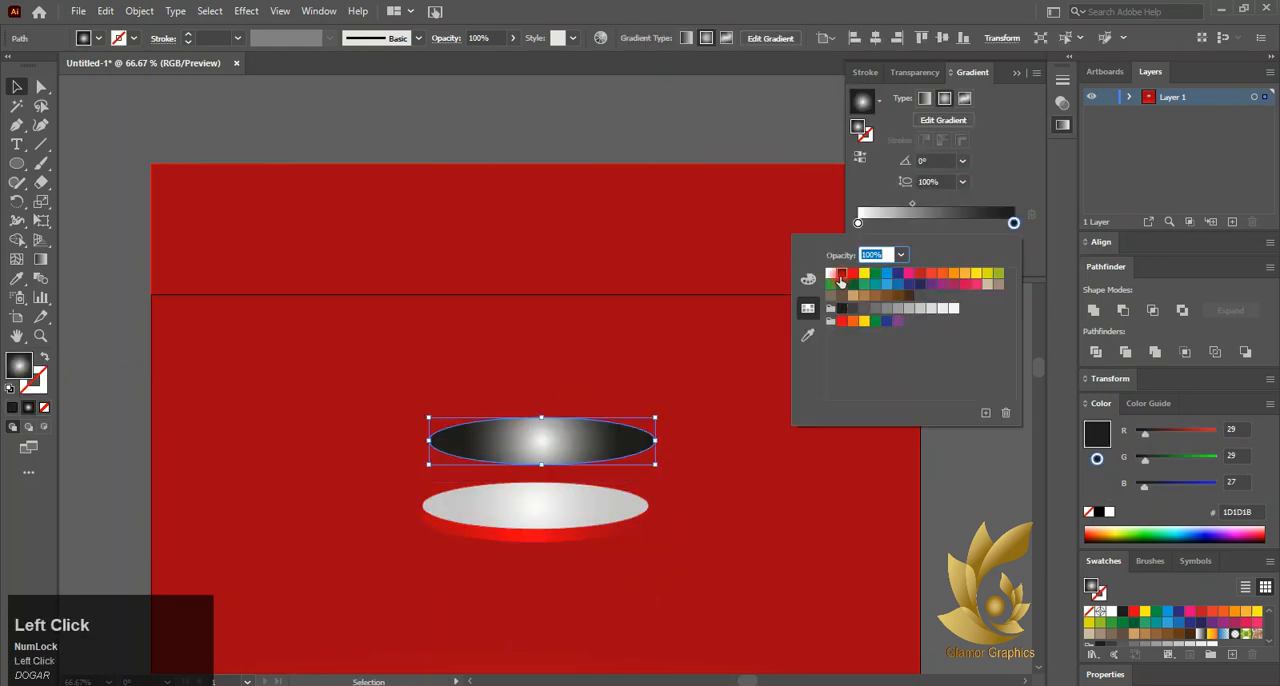
pyautogui.click(1025, 422)
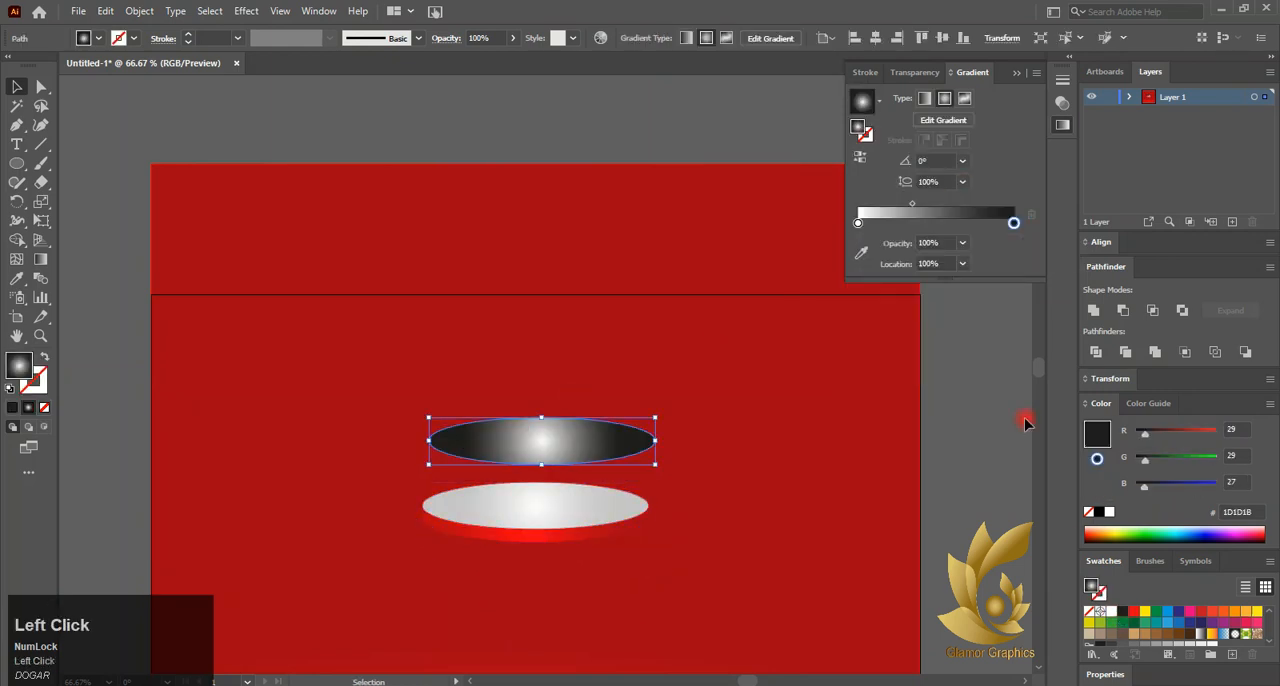
pyautogui.click(912, 205)
pyautogui.moveTo(946, 218); pyautogui.dragTo(955, 221)
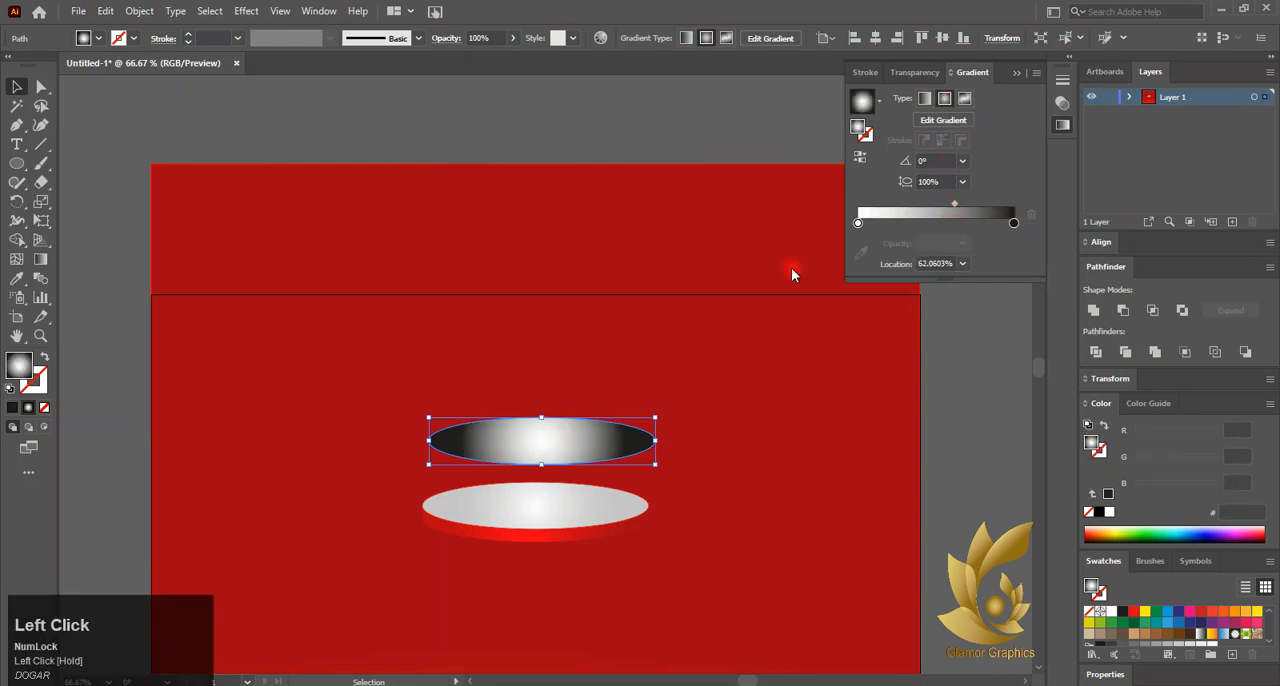
# Flatten the spare ellipse's radial gradient to about 28% aspect ratio and stretch it out to the ellipse's edge
pyautogui.click(41, 259)
pyautogui.scroll(2, 557, 449)
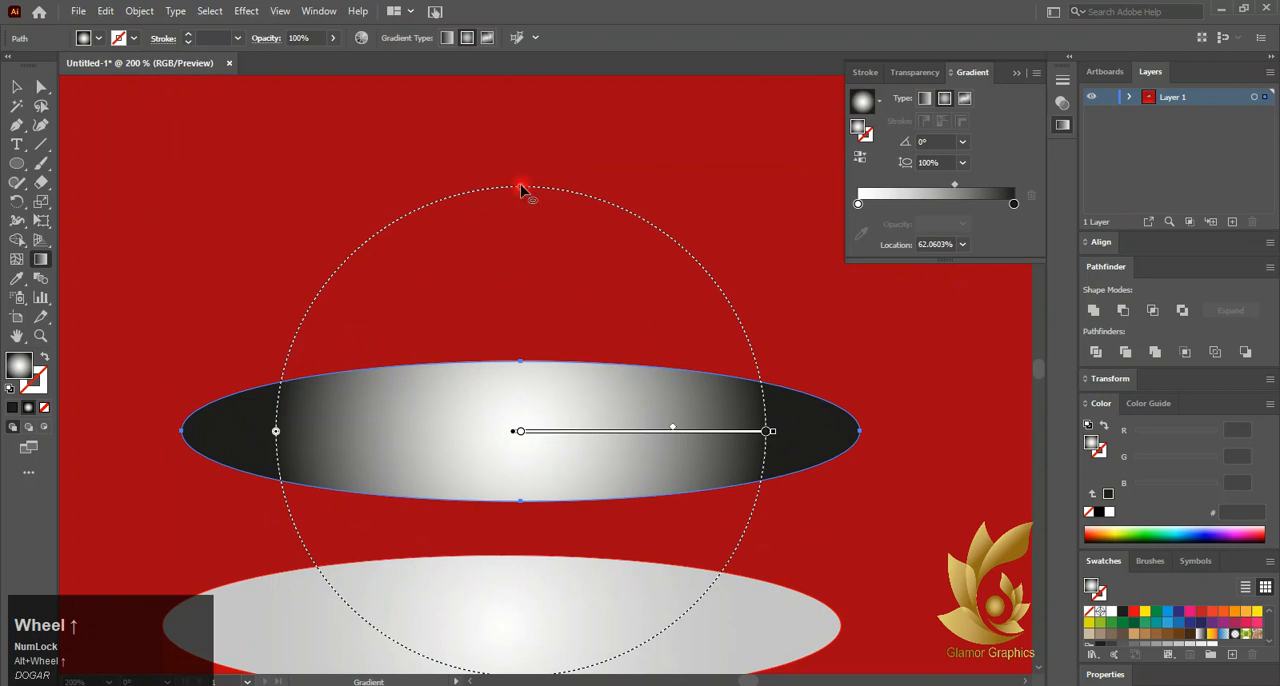
pyautogui.moveTo(520, 188); pyautogui.dragTo(514, 363)
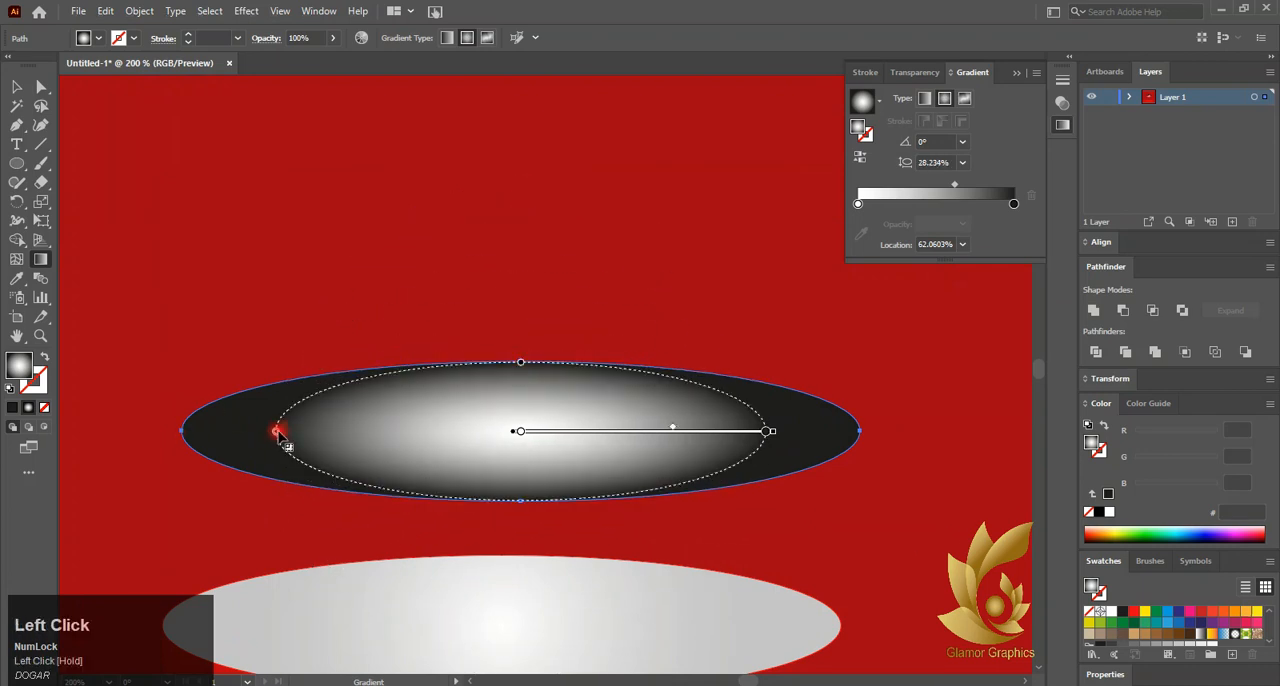
pyautogui.moveTo(276, 432); pyautogui.dragTo(185, 432)
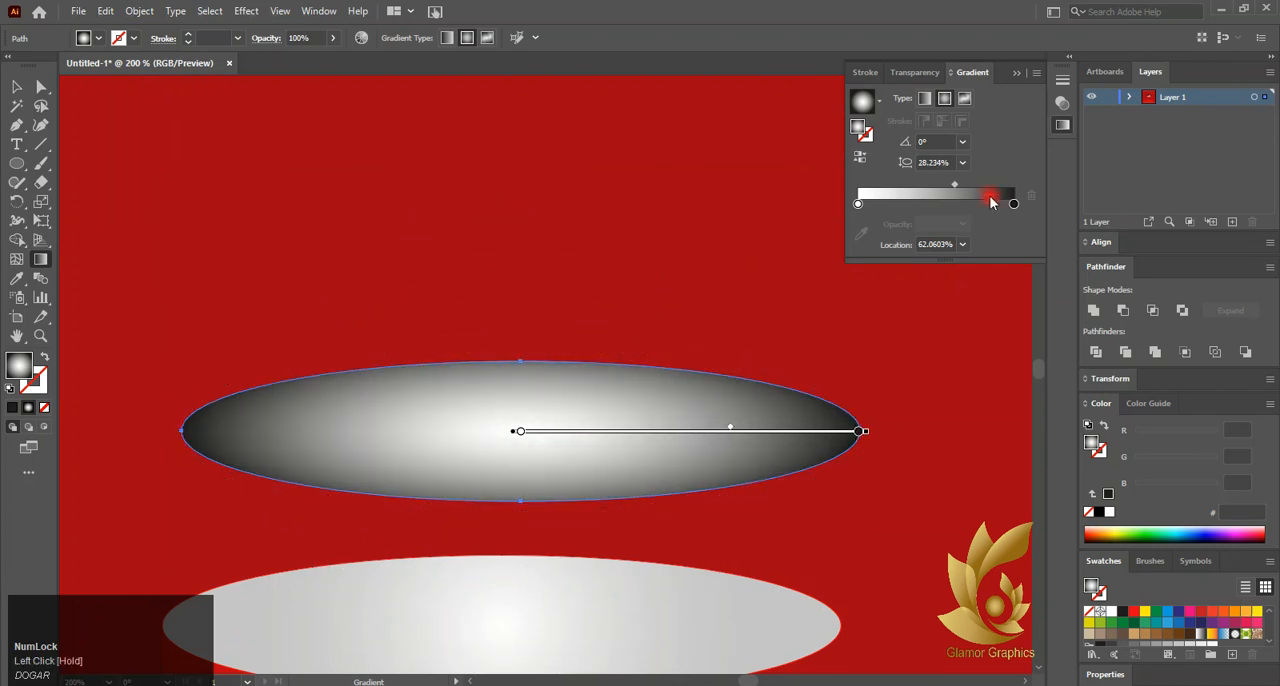
# Move the ellipse's gradient midpoint to 87% and reverse the gradient so the dark colour fills the centre
pyautogui.moveTo(954, 186); pyautogui.dragTo(1003, 187)
pyautogui.click(860, 157)
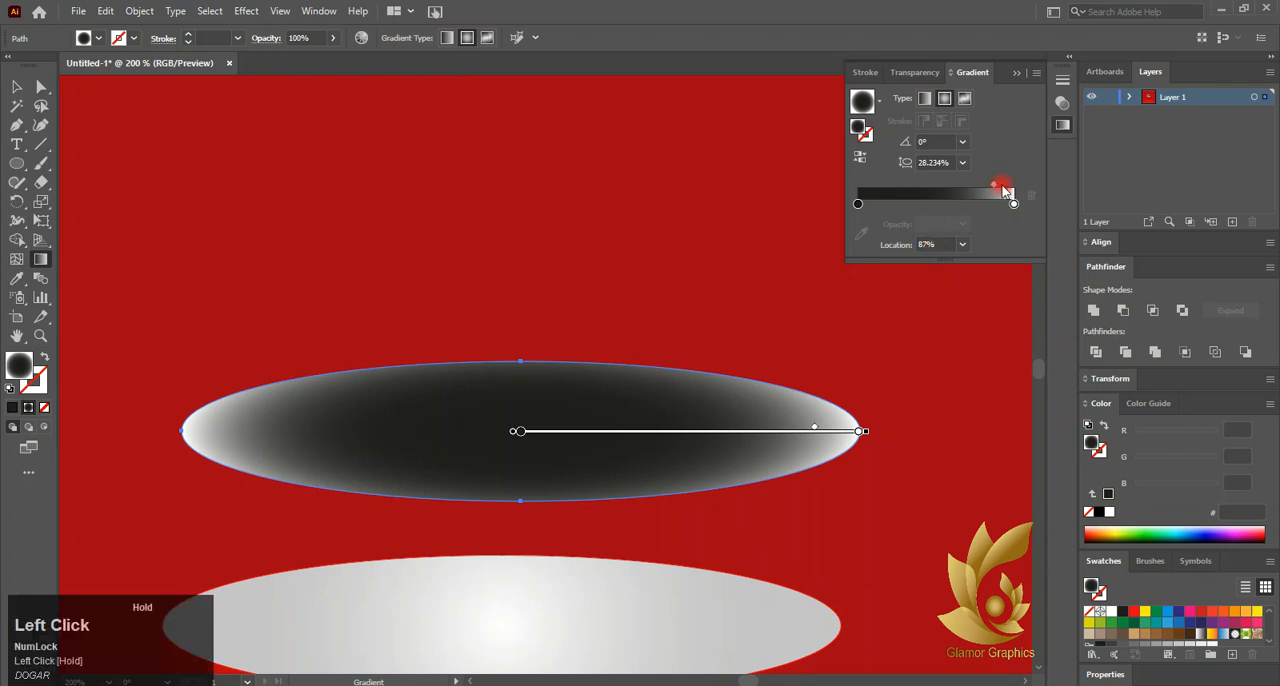
# Set the dark ellipse's blending mode to Multiply
pyautogui.click(915, 78)
pyautogui.click(906, 97)
pyautogui.click(906, 162)
pyautogui.click(14, 87)
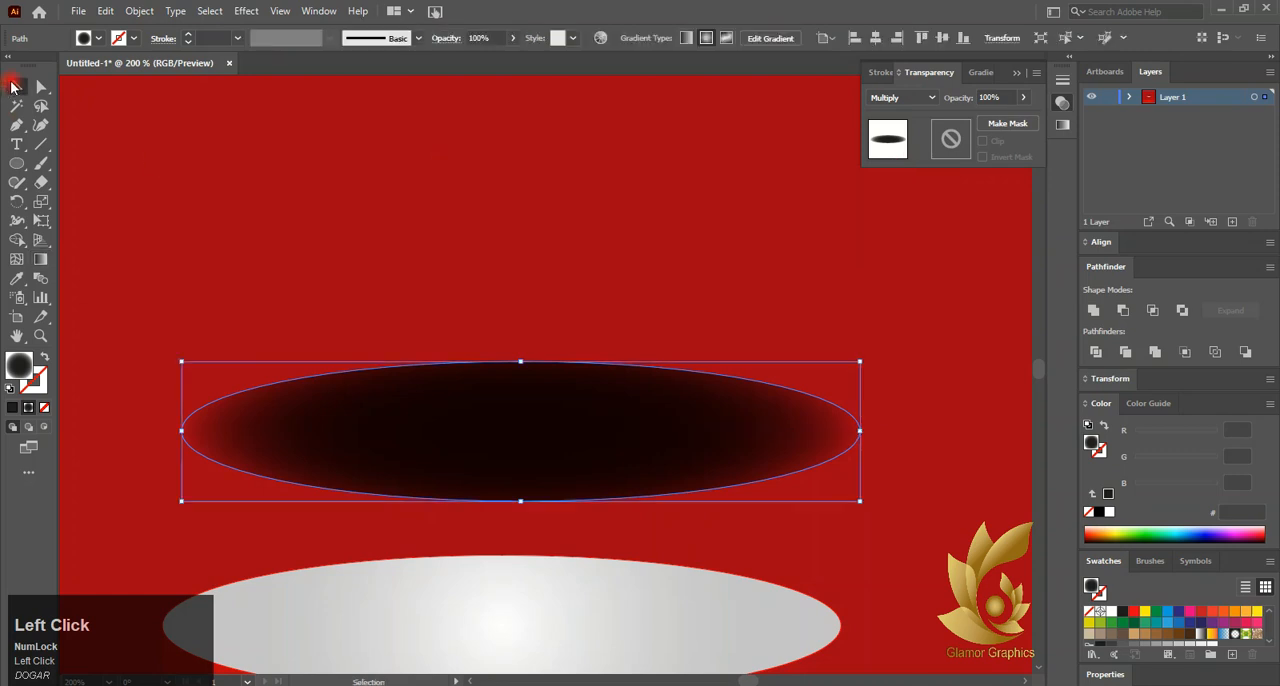
# Place the dark ellipse beneath the disc as a shadow and widen it slightly beyond both sides of the disc
pyautogui.scroll(-2, 500, 310)
pyautogui.moveTo(510, 350); pyautogui.dragTo(492, 489)
pyautogui.moveTo(664, 496); pyautogui.dragTo(679, 497)
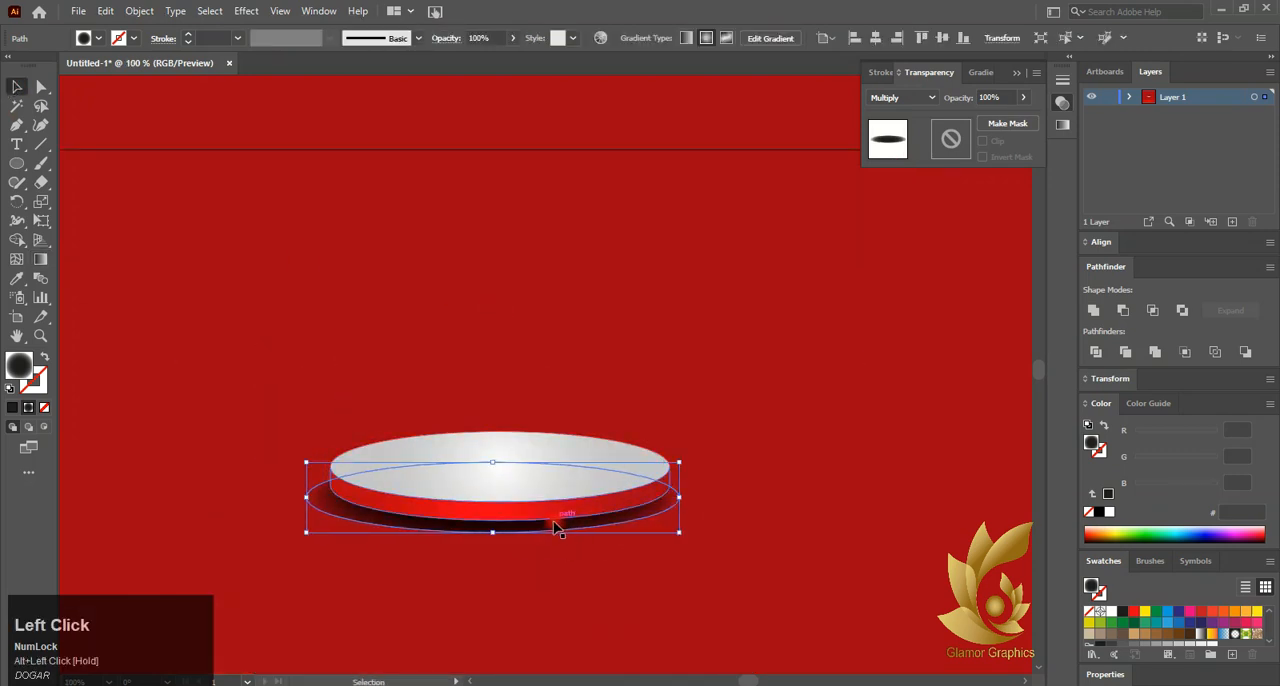
pyautogui.scroll(2, 490, 527)
pyautogui.moveTo(471, 526); pyautogui.dragTo(478, 519)
pyautogui.moveTo(884, 455); pyautogui.dragTo(875, 455)
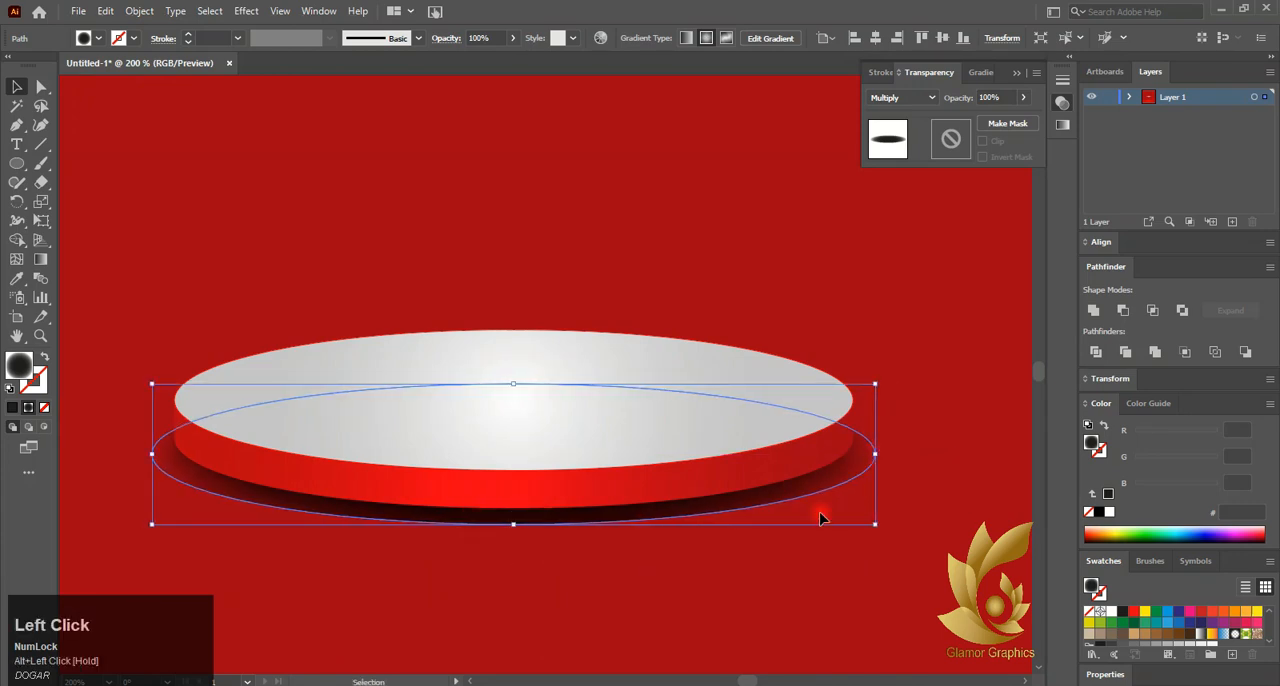
pyautogui.click(664, 557)
pyautogui.scroll(-3, 644, 577)
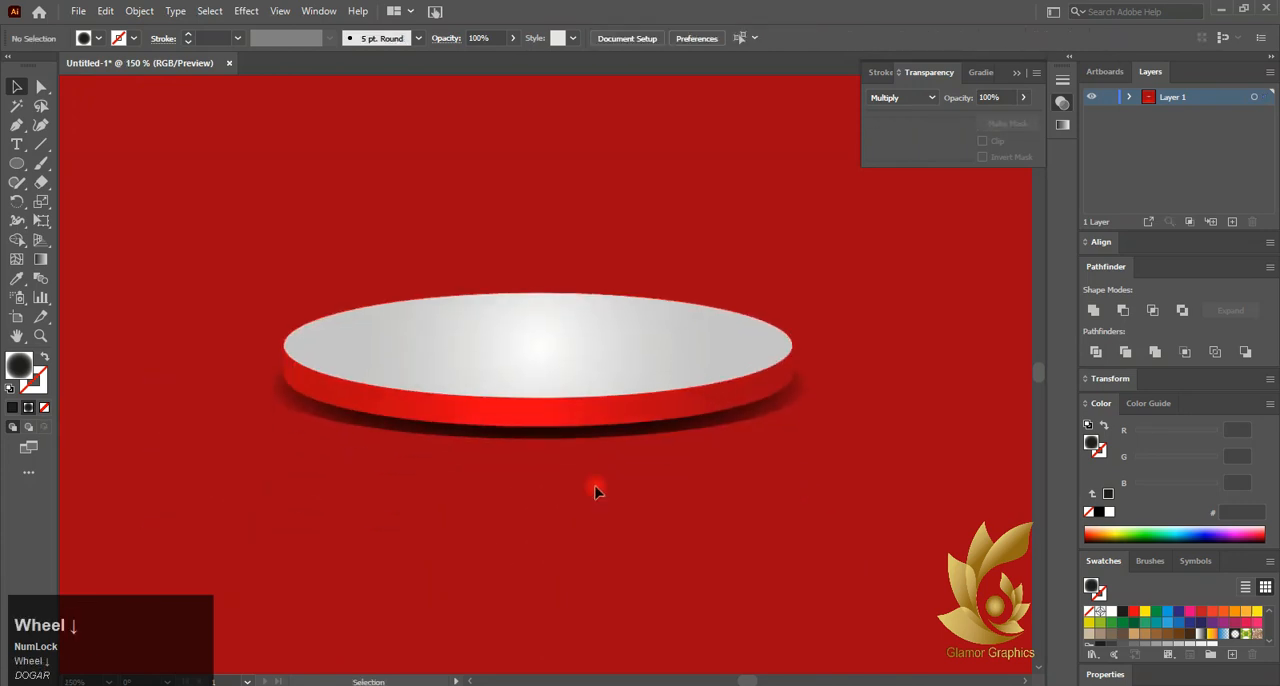
pyautogui.click(564, 476)
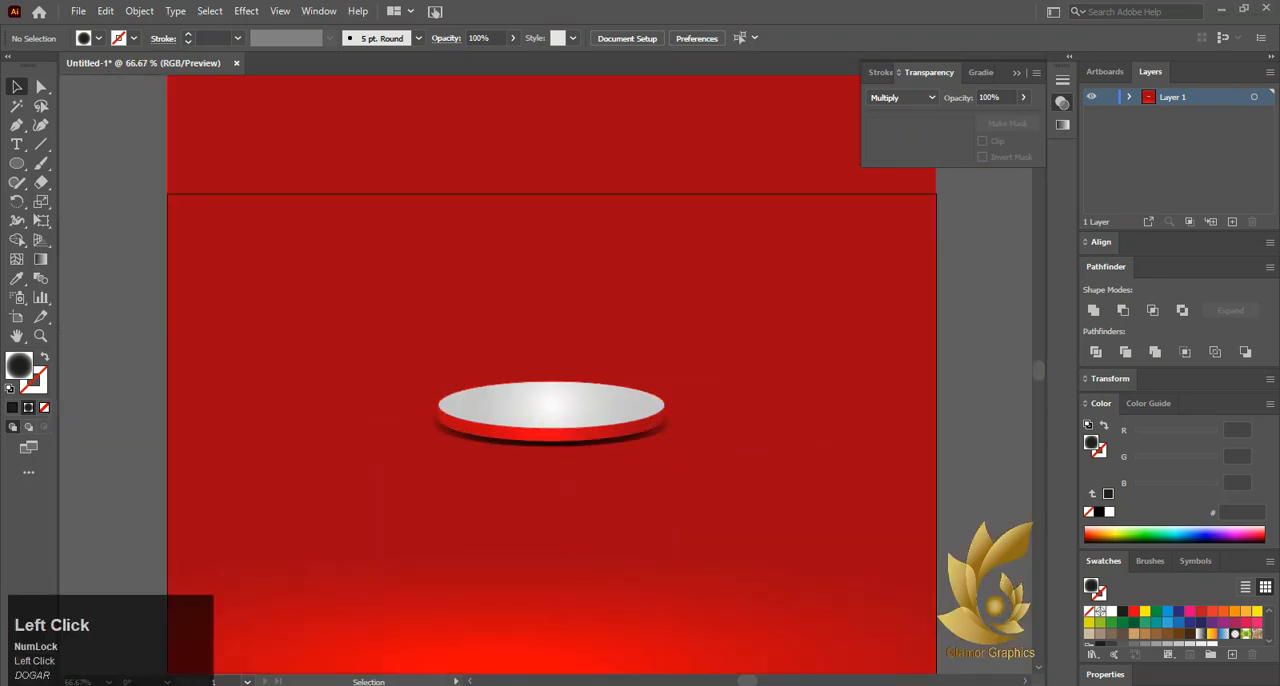
pyautogui.click(621, 446)
pyautogui.press('g')
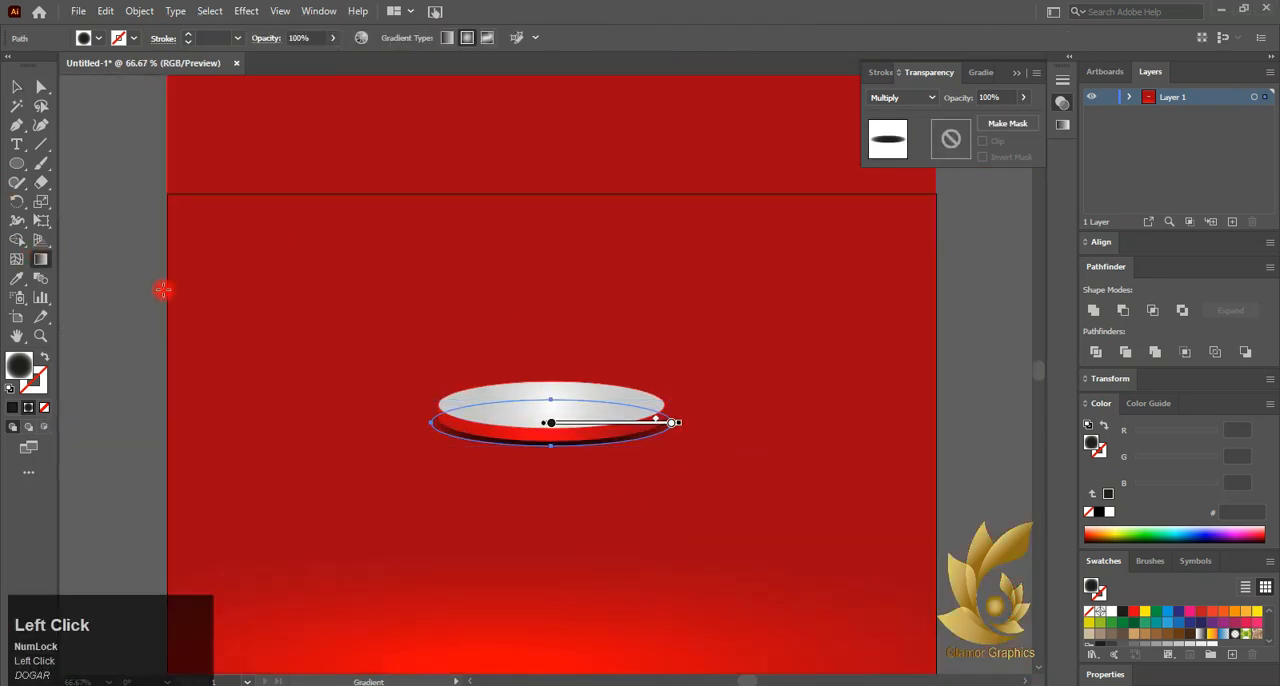
pyautogui.scroll(3, 515, 397)
pyautogui.scroll(-1, 551, 420)
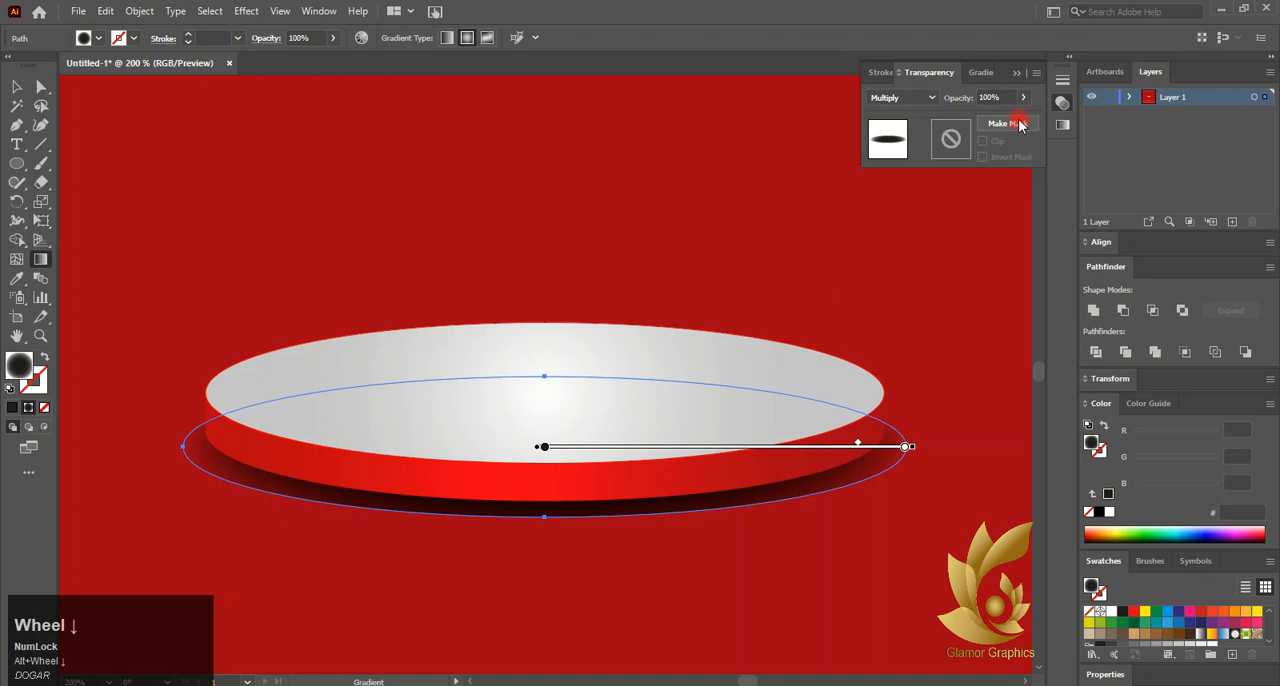
pyautogui.click(975, 73)
# Group the disc together with its shadow ellipse and deselect the group
pyautogui.rightClick(303, 470)
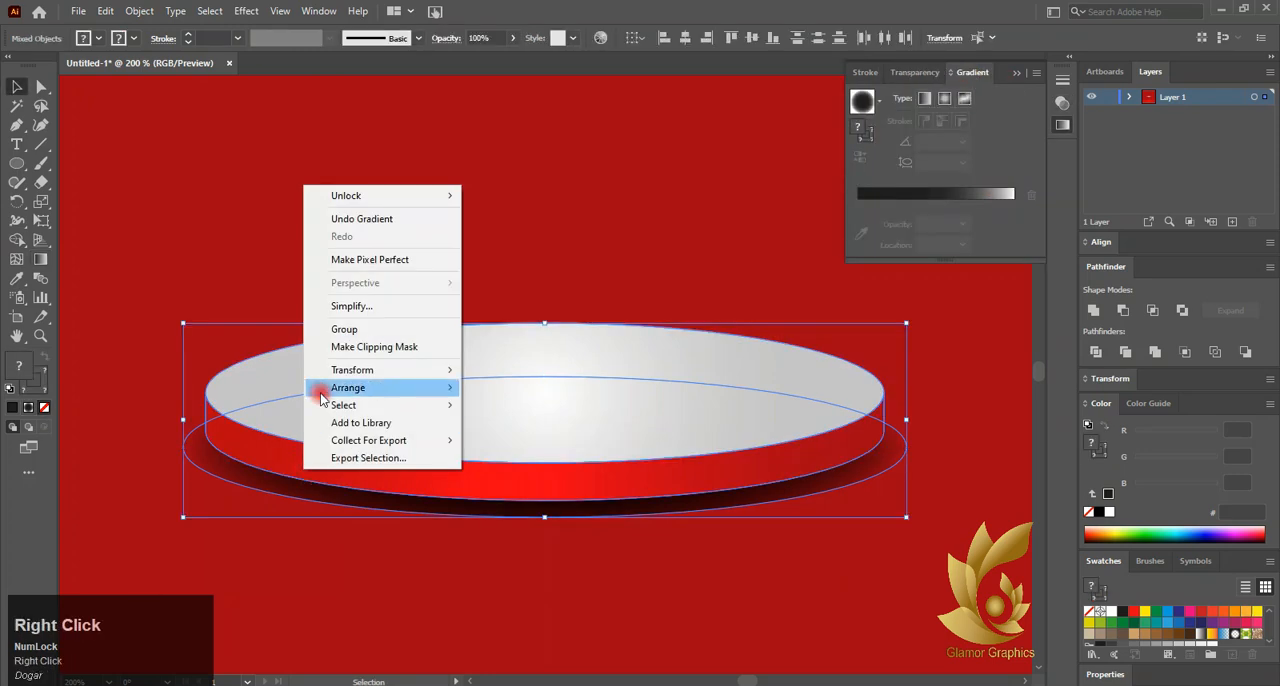
pyautogui.click(341, 329)
pyautogui.click(162, 332)
pyautogui.click(199, 450)
pyautogui.click(157, 452)
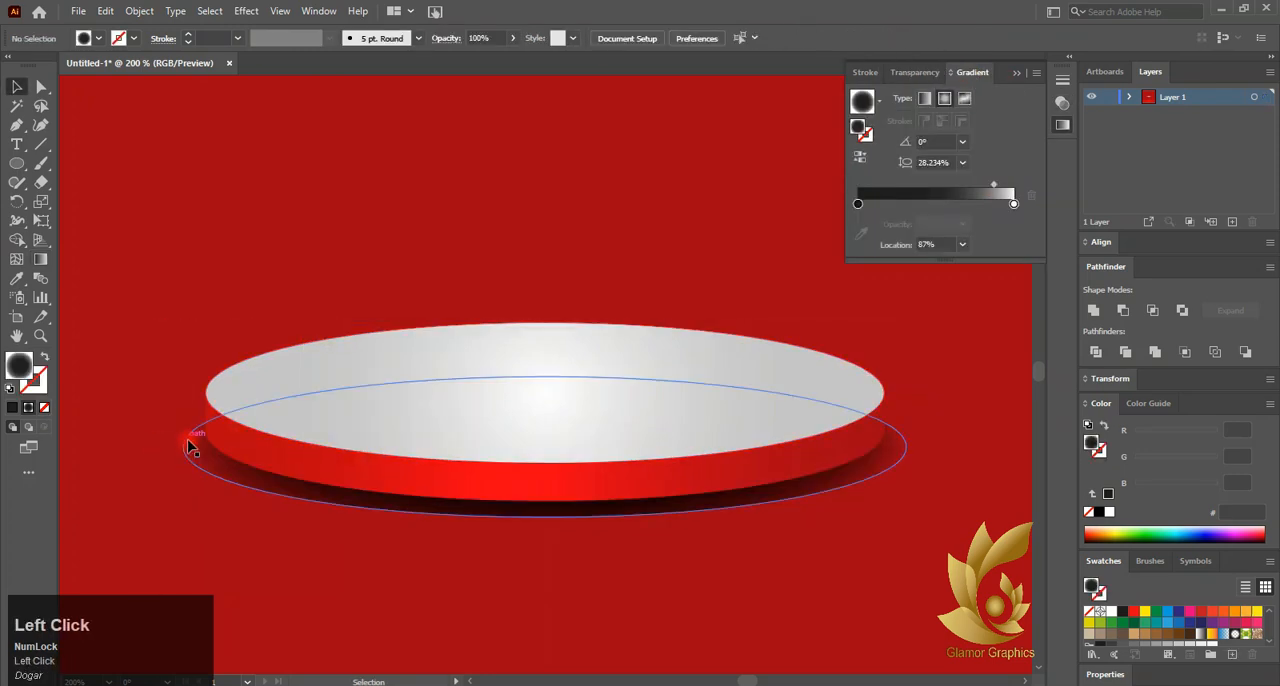
pyautogui.scroll(-2, 316, 390)
pyautogui.hscroll(-3, 400, 474)
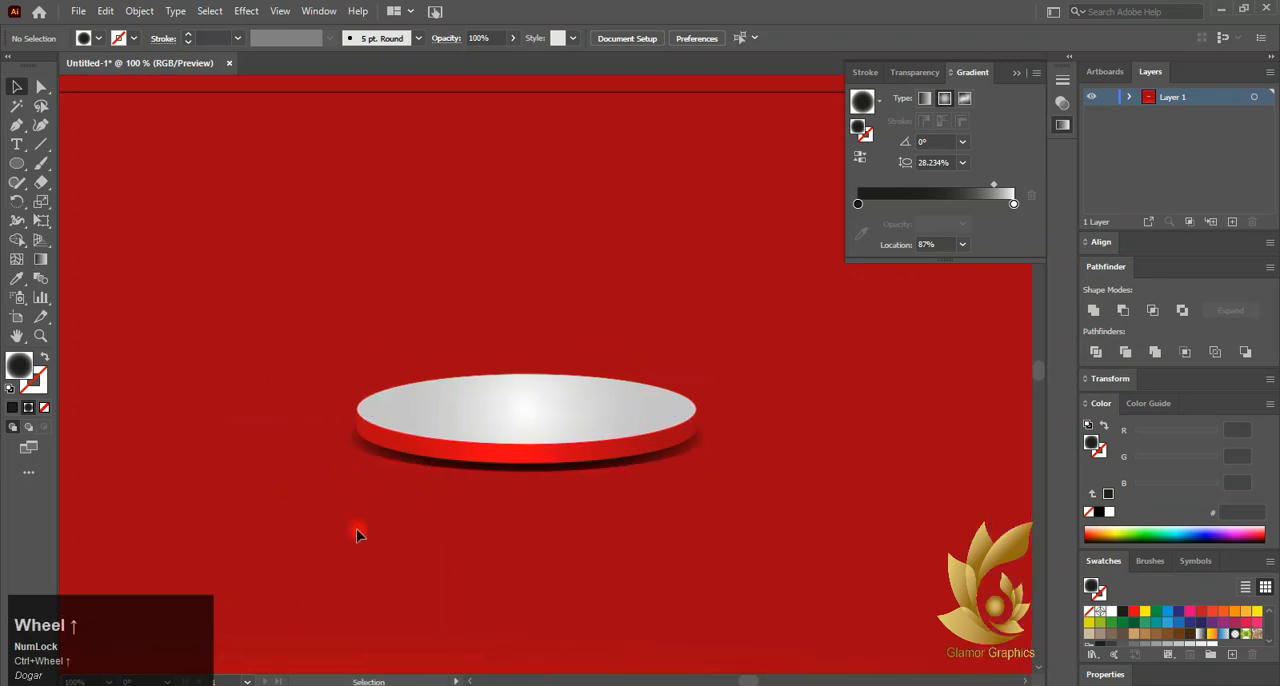
# Move the disc group down onto the bright glow near the artboard's lower edge and centre it horizontally
pyautogui.scroll(-2, 540, 400)
pyautogui.moveTo(537, 398); pyautogui.dragTo(540, 593)
pyautogui.scroll(-1, 503, 493)
pyautogui.moveTo(503, 520); pyautogui.dragTo(503, 486)
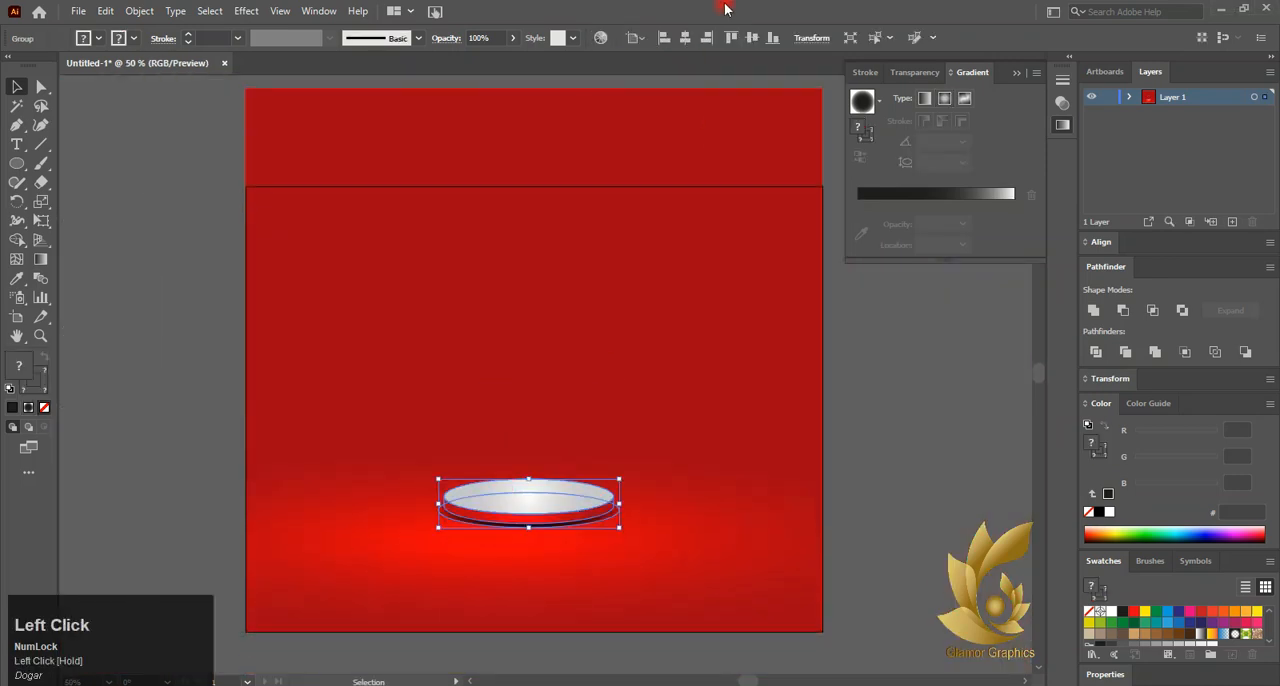
pyautogui.scroll(3, 520, 535)
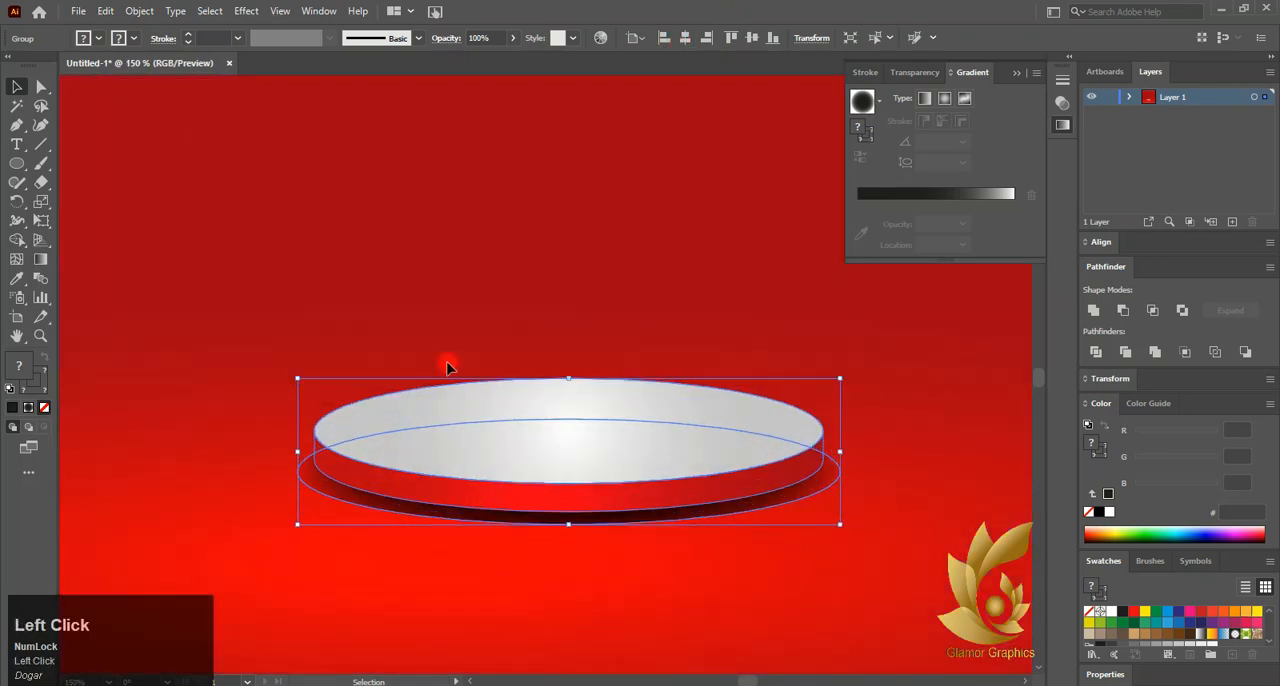
pyautogui.click(105, 10)
pyautogui.click(126, 83)
pyautogui.click(105, 10)
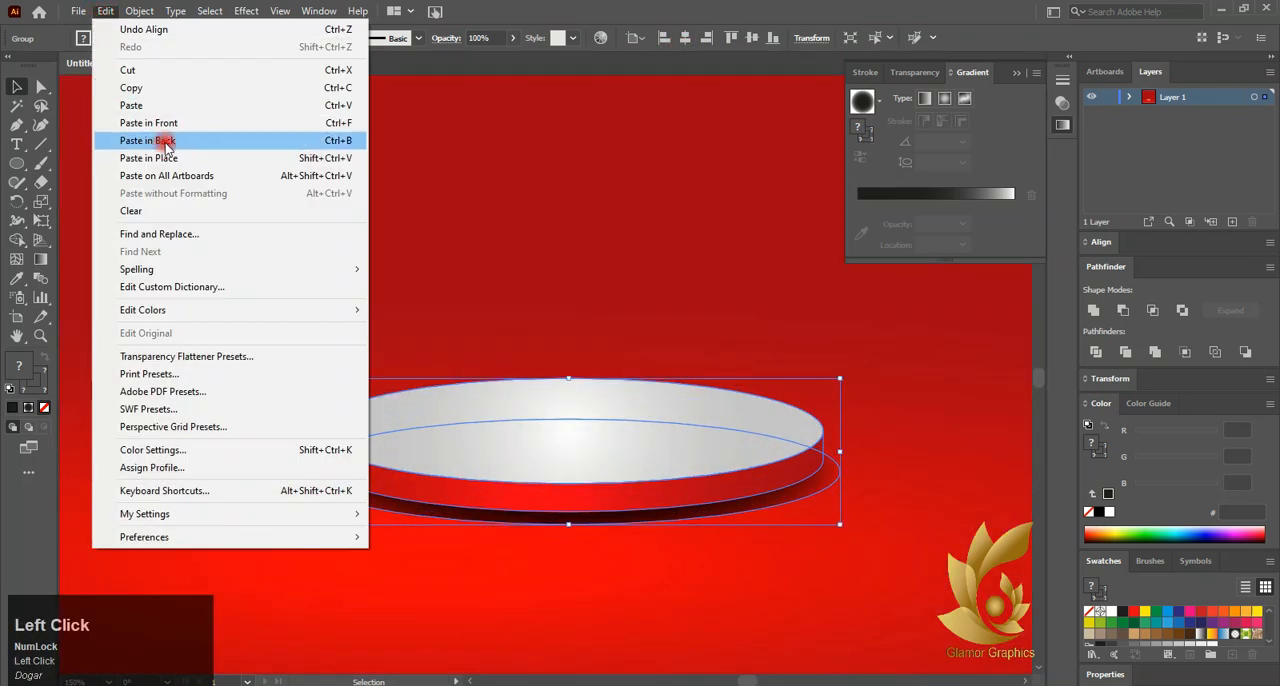
pyautogui.click(126, 134)
pyautogui.moveTo(626, 472); pyautogui.dragTo(620, 511)
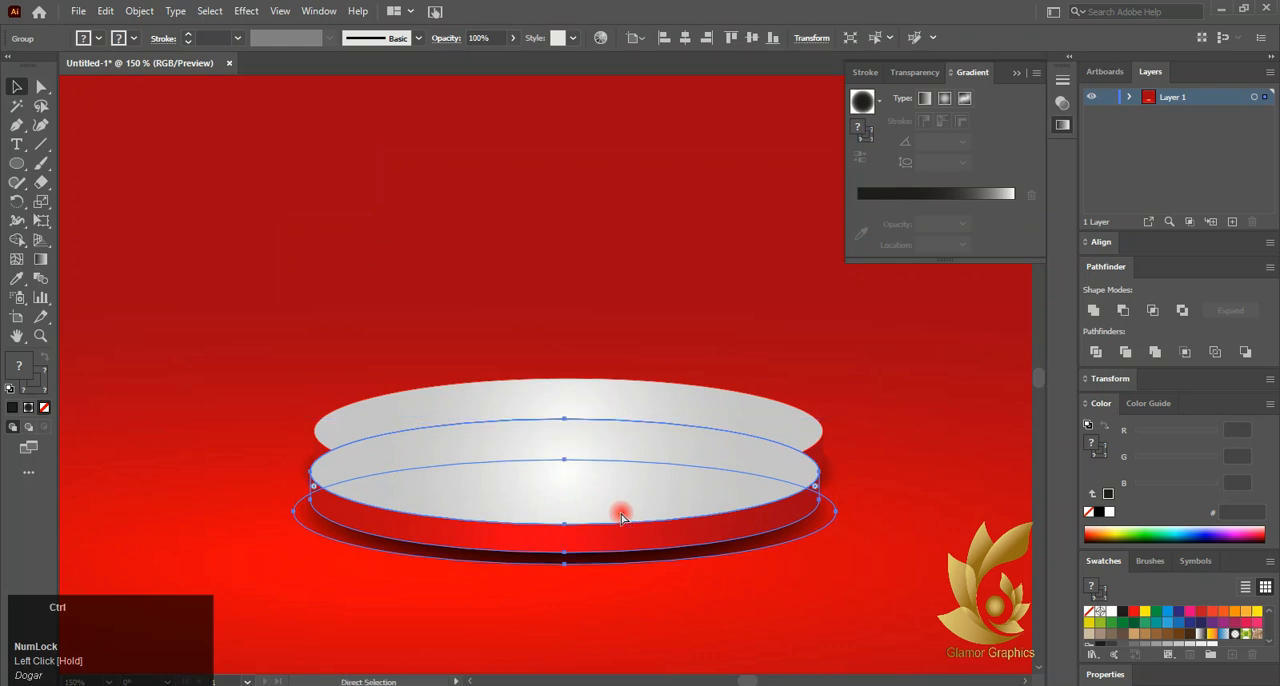
pyautogui.hotkey('ctrl', 'z')
pyautogui.moveTo(313, 490); pyautogui.dragTo(301, 528)
pyautogui.hotkey('ctrl', 'z')
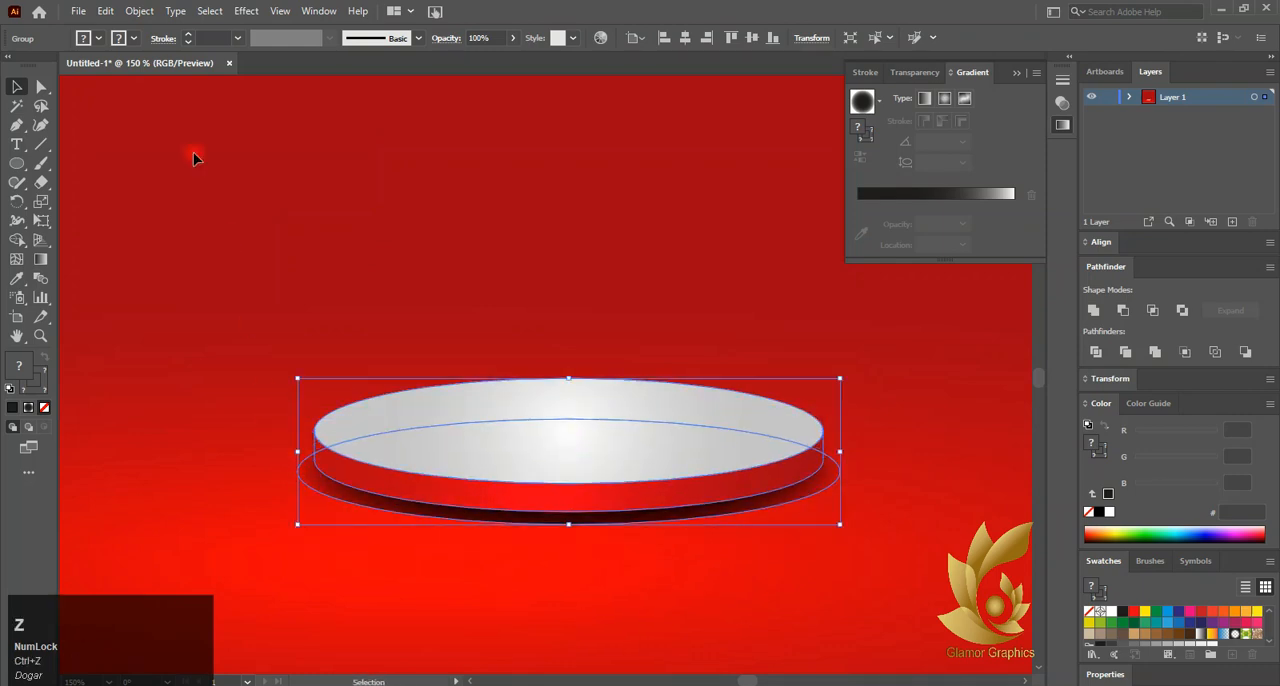
# Paste a copy of the disc group behind the original, enlarge it and shift it down as a second tier
pyautogui.click(105, 11)
pyautogui.click(122, 87)
pyautogui.click(104, 13)
pyautogui.click(127, 140)
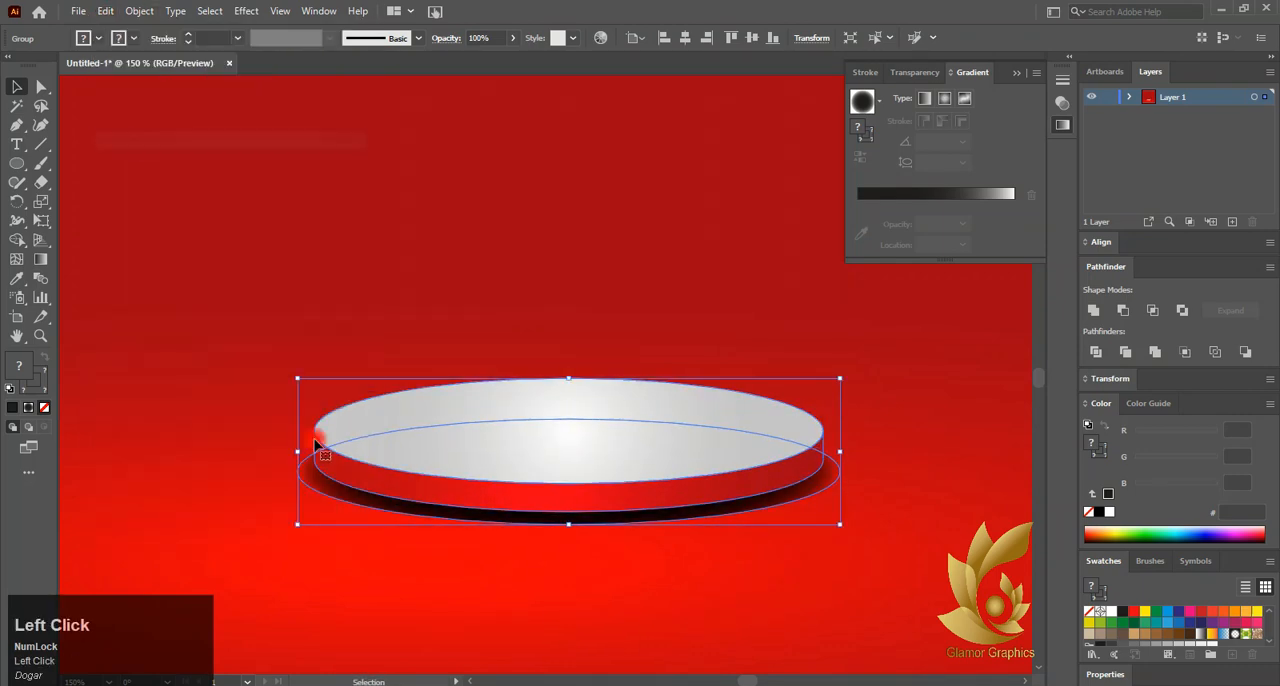
pyautogui.moveTo(346, 508); pyautogui.dragTo(347, 537)
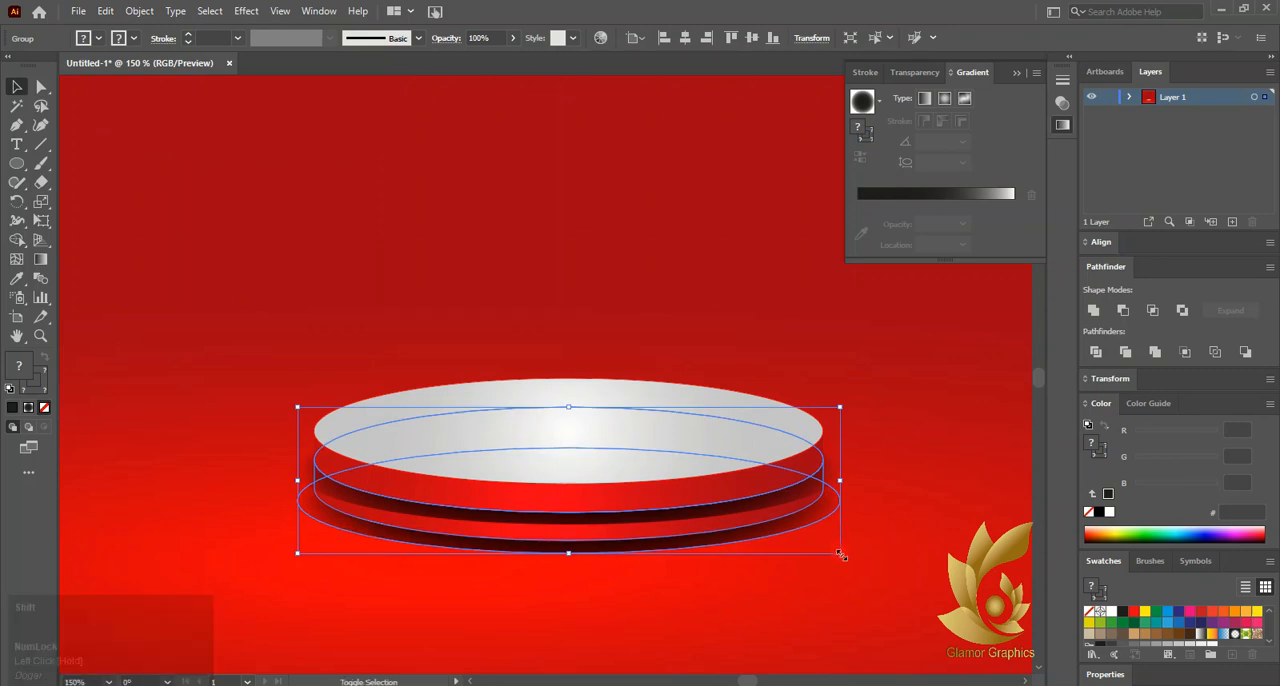
pyautogui.moveTo(839, 552); pyautogui.dragTo(875, 590)
pyautogui.moveTo(690, 552)
pyautogui.mouseDown()
pyautogui.moveTo(692, 573)
pyautogui.moveTo(691, 558)
pyautogui.moveTo(682, 565)
pyautogui.mouseUp()
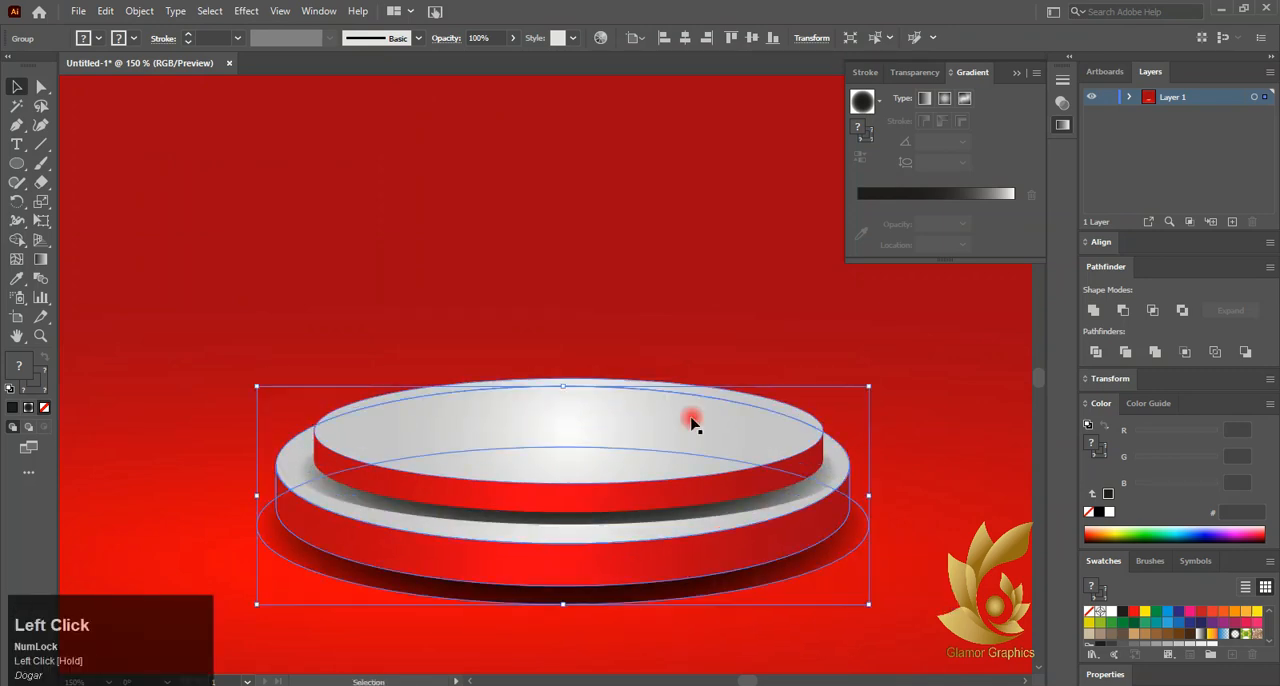
# Enlarge the lower tier slightly more and lower it so more of its silver top shows
pyautogui.scroll(-2, 443, 366)
pyautogui.scroll(-2, 443, 366)
pyautogui.click(362, 585)
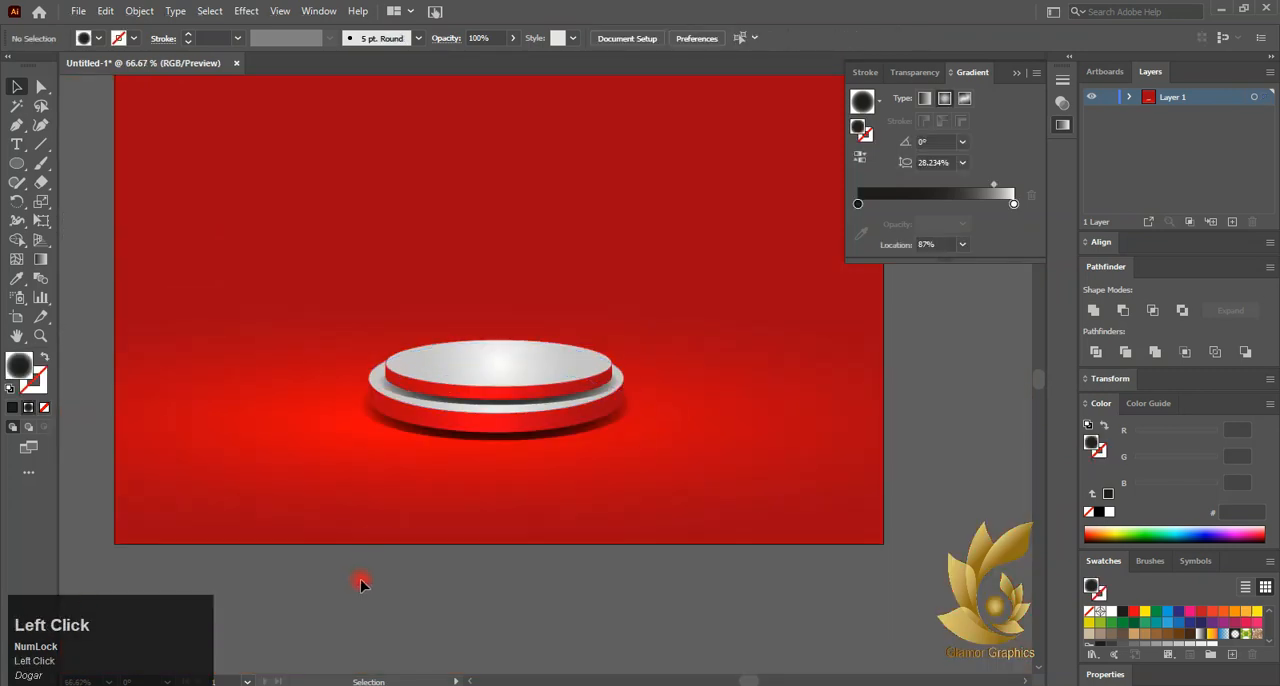
pyautogui.scroll(2, 505, 435)
pyautogui.click(491, 428)
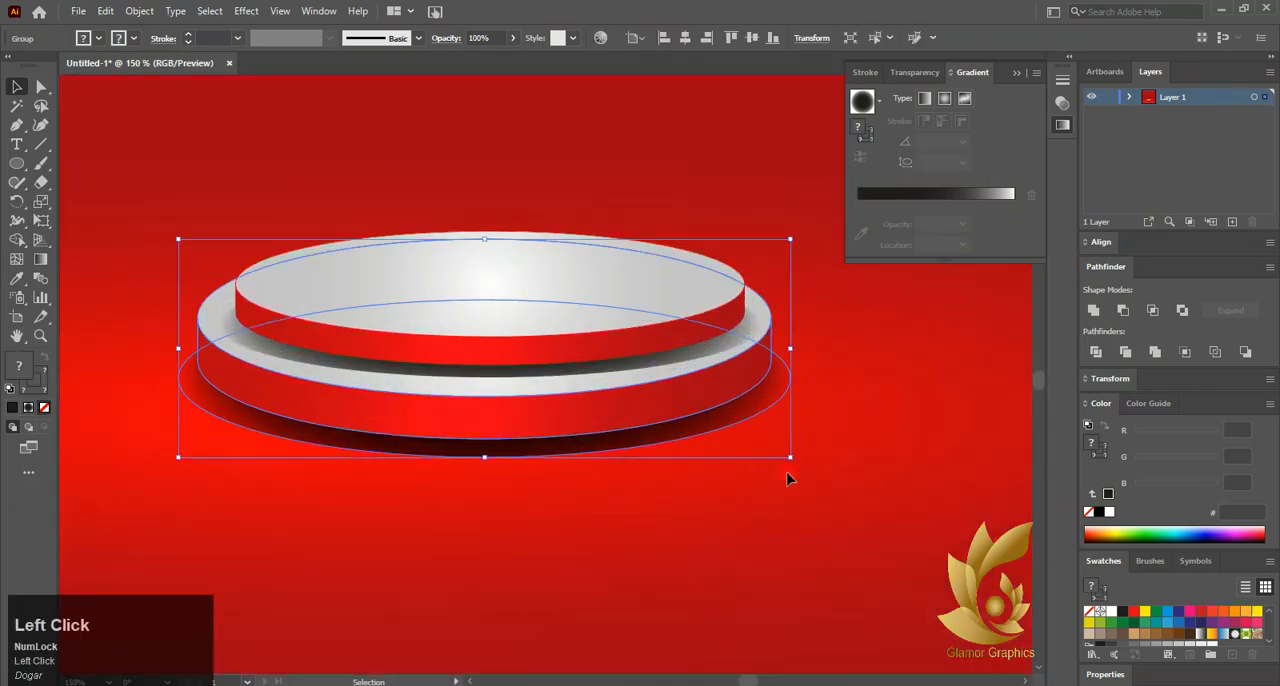
pyautogui.moveTo(791, 458); pyautogui.dragTo(801, 462)
pyautogui.moveTo(633, 433); pyautogui.dragTo(640, 451)
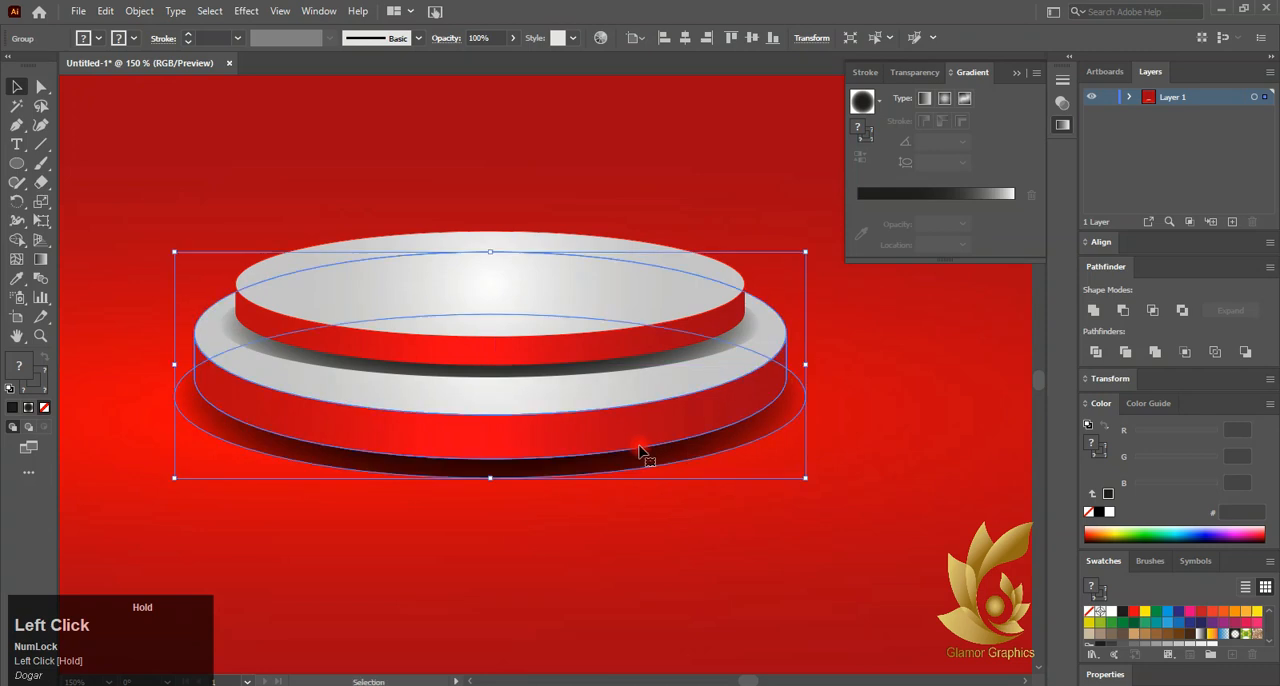
# Duplicate the lower tier in place and move the bottom tier down to start a third level
pyautogui.scroll(-1, 580, 489)
pyautogui.click(508, 560)
pyautogui.click(523, 460)
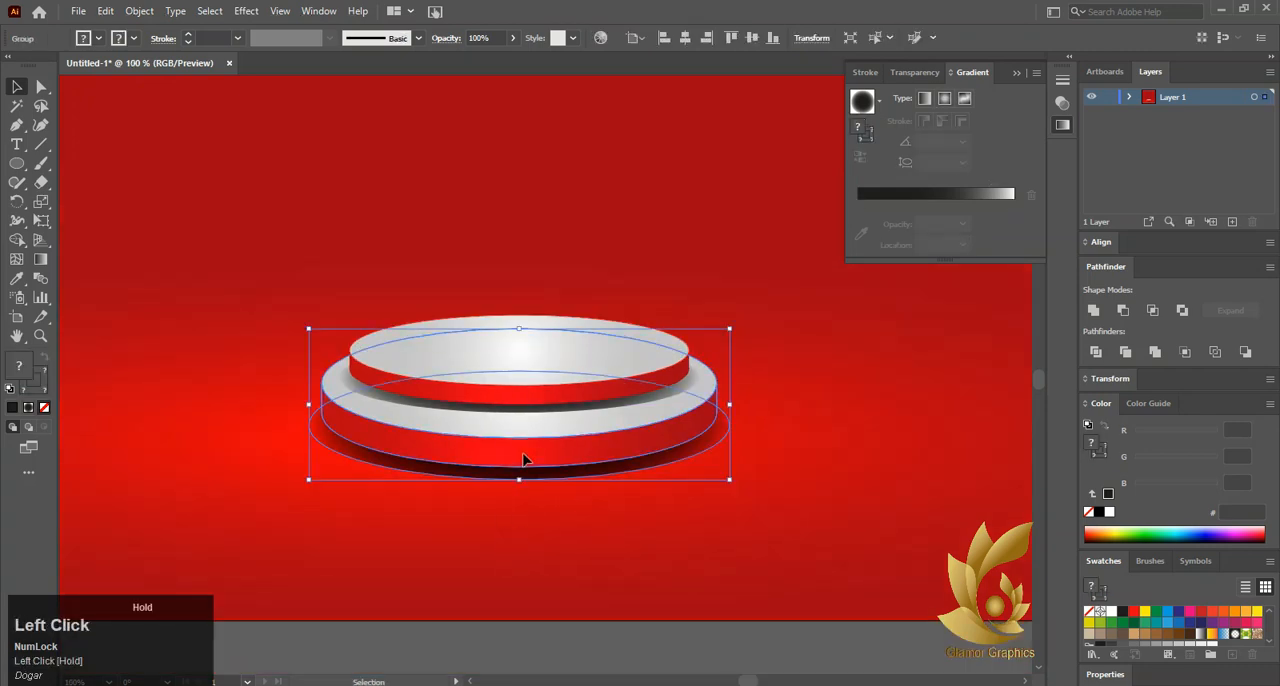
pyautogui.click(105, 11)
pyautogui.click(137, 85)
pyautogui.click(105, 11)
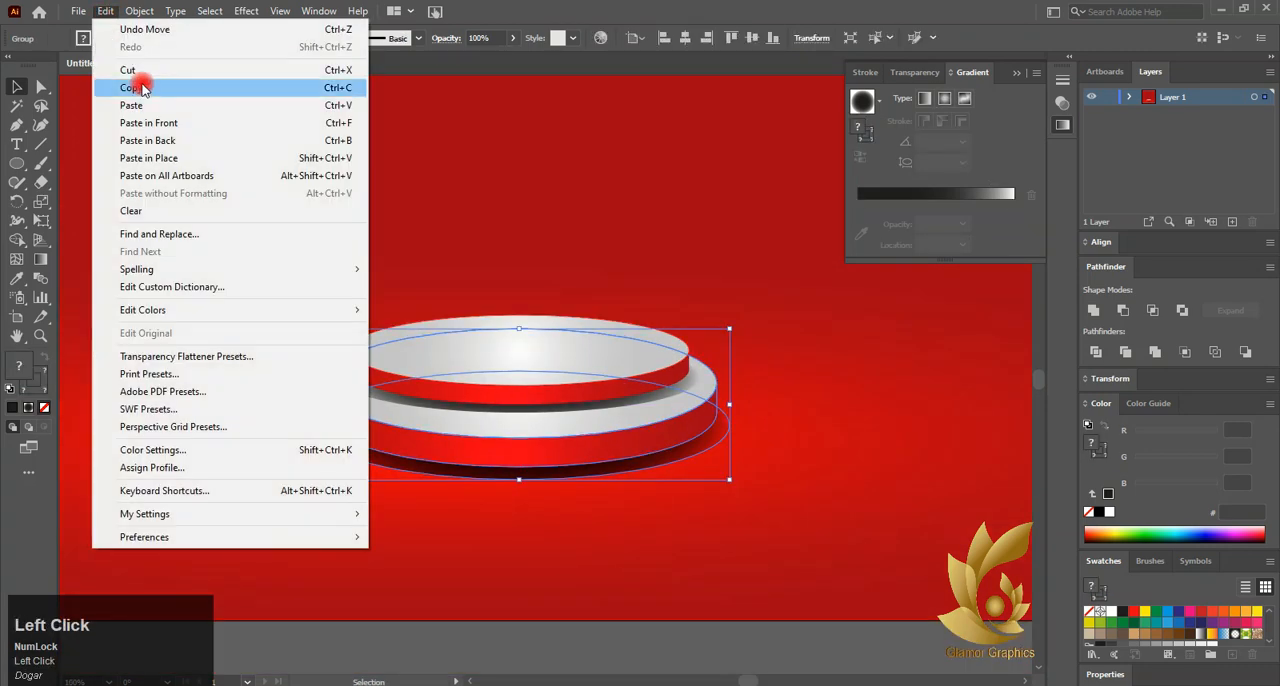
pyautogui.click(140, 123)
pyautogui.moveTo(455, 481); pyautogui.dragTo(437, 594)
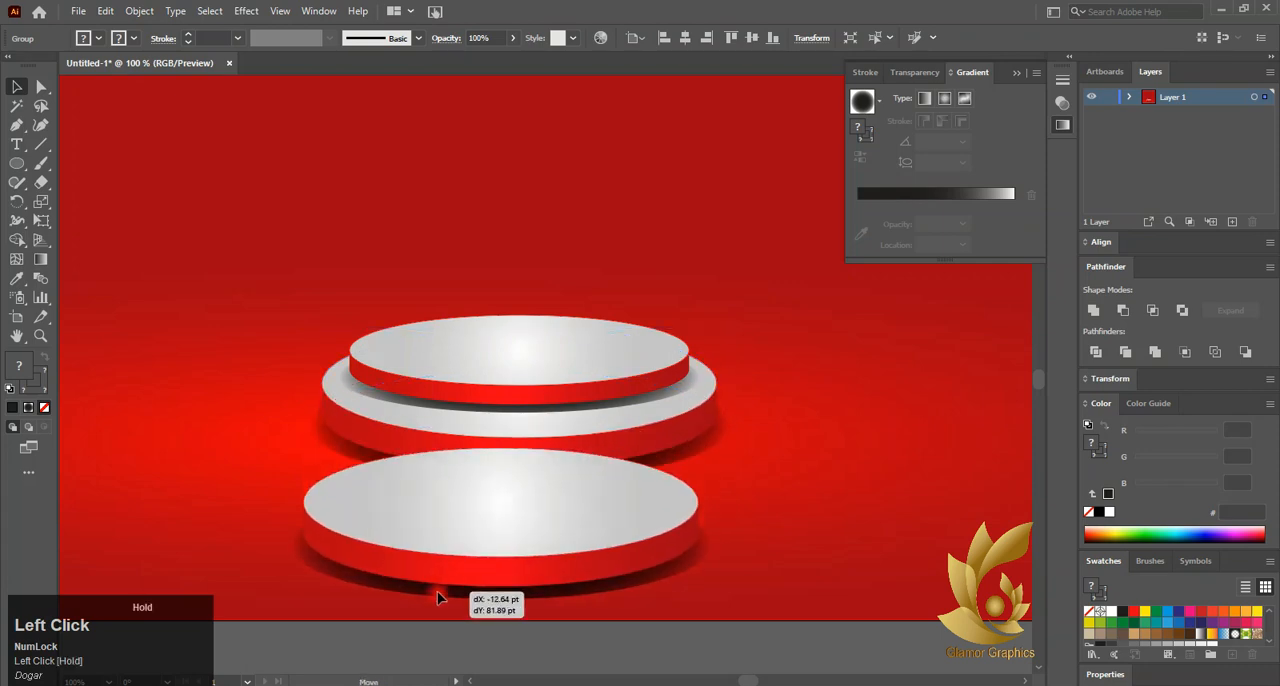
pyautogui.hotkey('ctrl', 'z')
pyautogui.click(357, 481)
pyautogui.click(321, 445)
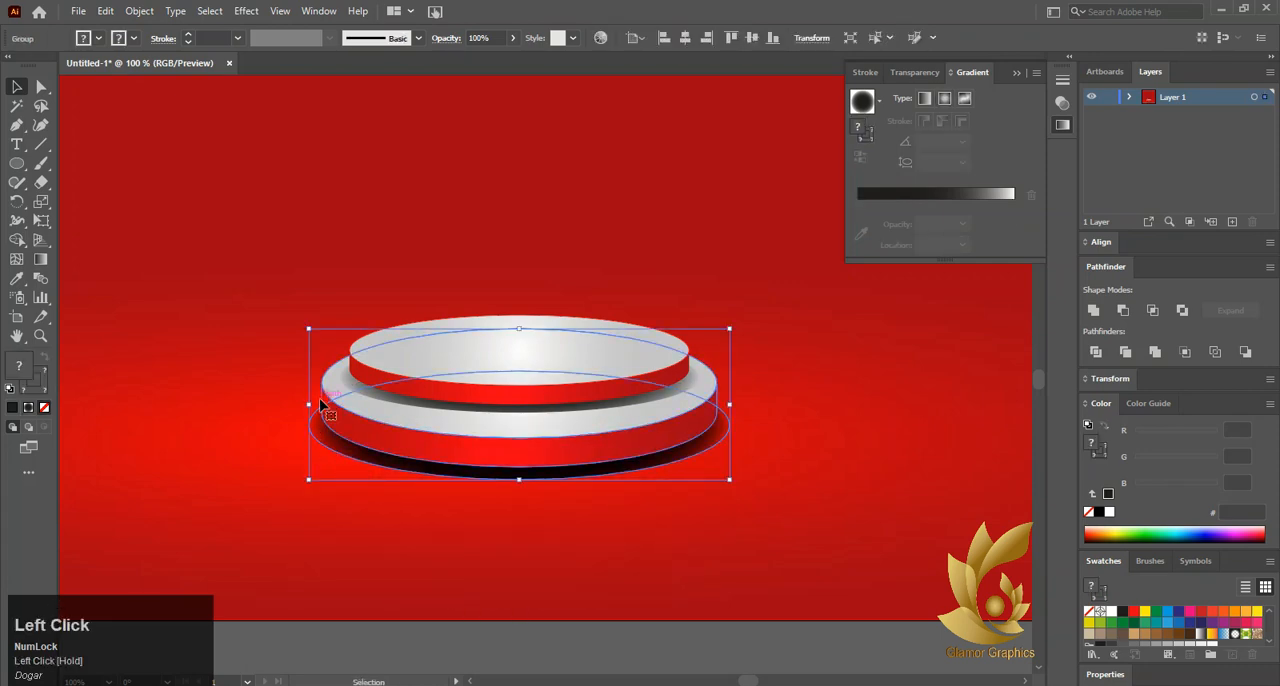
pyautogui.moveTo(321, 405); pyautogui.dragTo(305, 501)
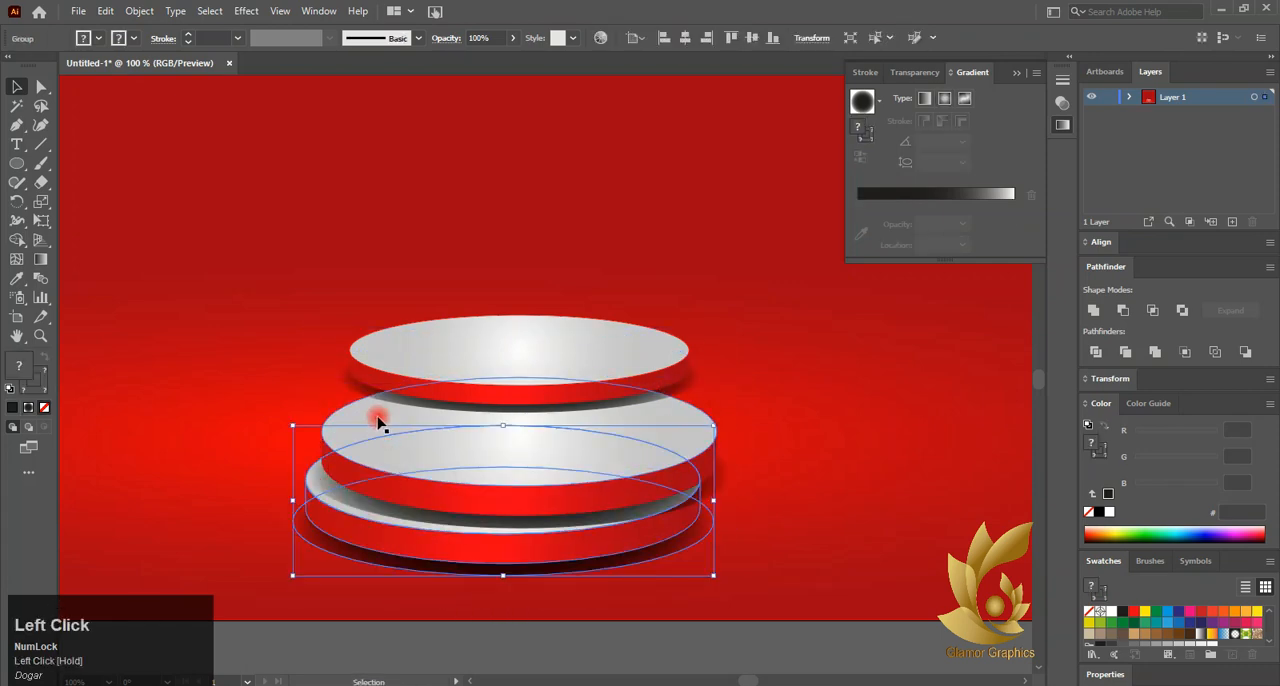
# Tuck the middle tier back under the top disc and set the third tier, enlarged beyond both sides, beneath it
pyautogui.moveTo(400, 459); pyautogui.dragTo(419, 424)
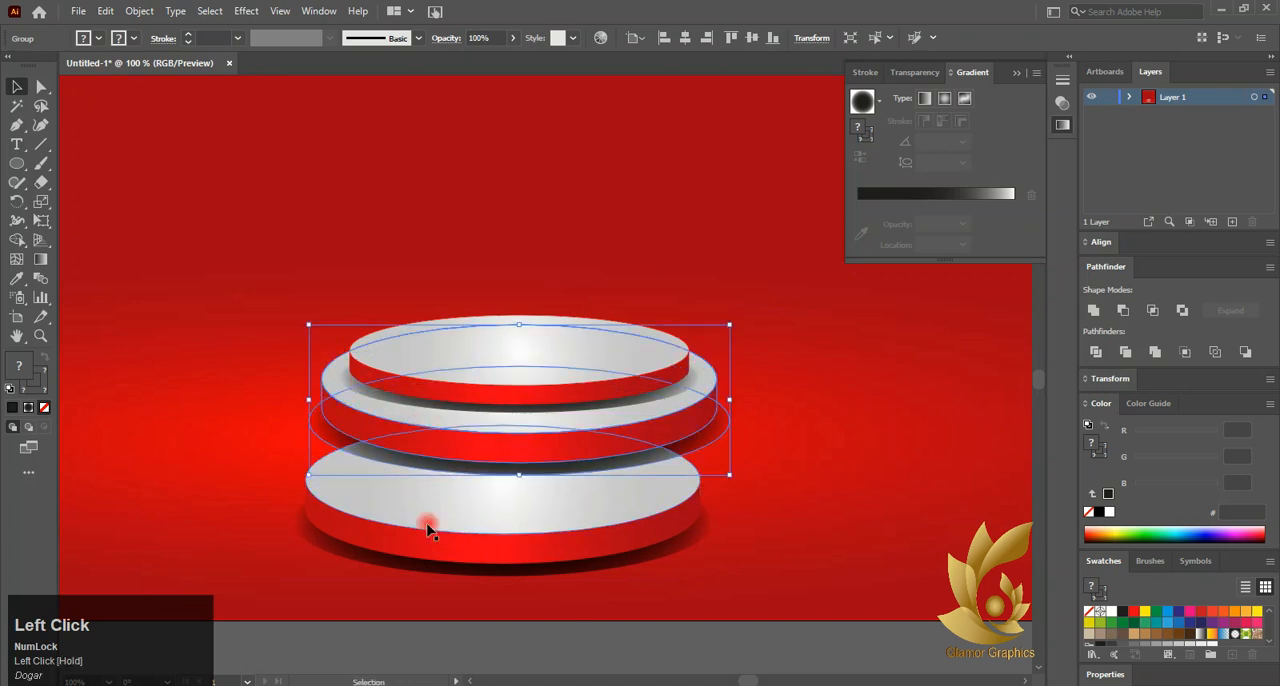
pyautogui.moveTo(428, 530); pyautogui.dragTo(449, 486)
pyautogui.moveTo(723, 529); pyautogui.dragTo(763, 541)
pyautogui.moveTo(592, 509)
pyautogui.mouseDown()
pyautogui.moveTo(599, 500)
pyautogui.moveTo(583, 513)
pyautogui.mouseUp()
pyautogui.click(494, 622)
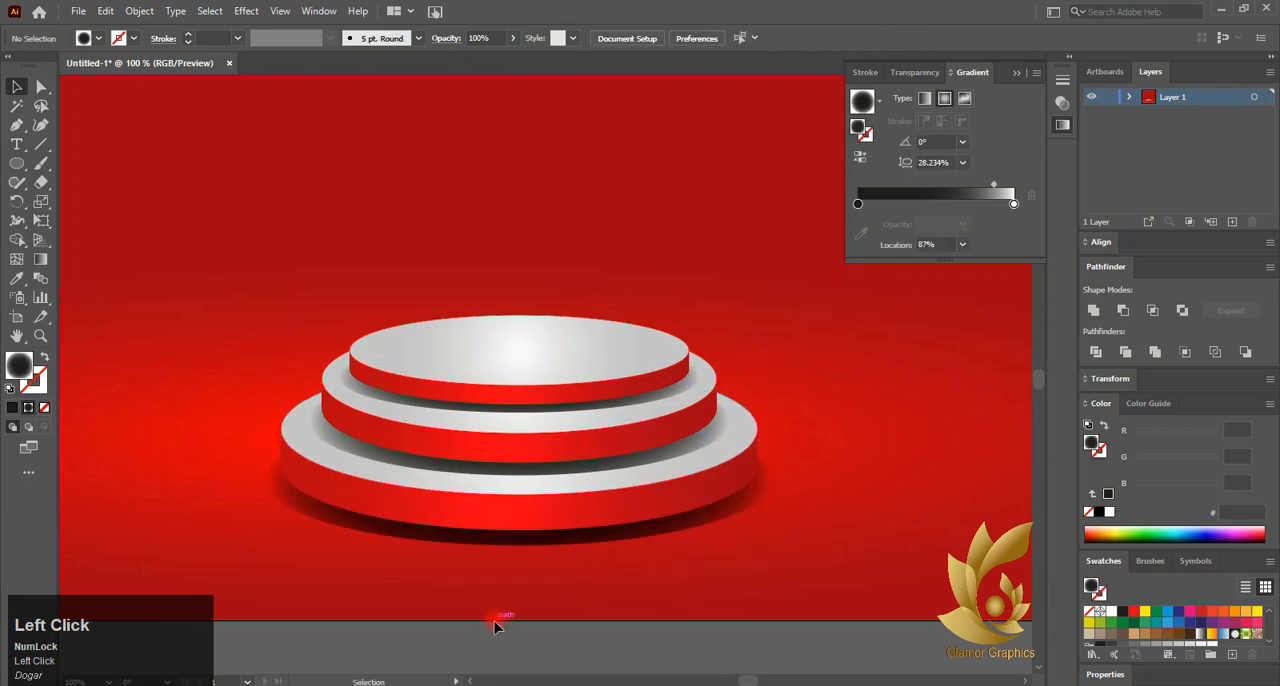
# Select all three podium tiers, group them together and deselect the group
pyautogui.scroll(-2, 489, 624)
pyautogui.scroll(3, 461, 577)
pyautogui.moveTo(470, 546); pyautogui.dragTo(543, 569)
pyautogui.scroll(-1, 543, 569)
pyautogui.click(951, 487)
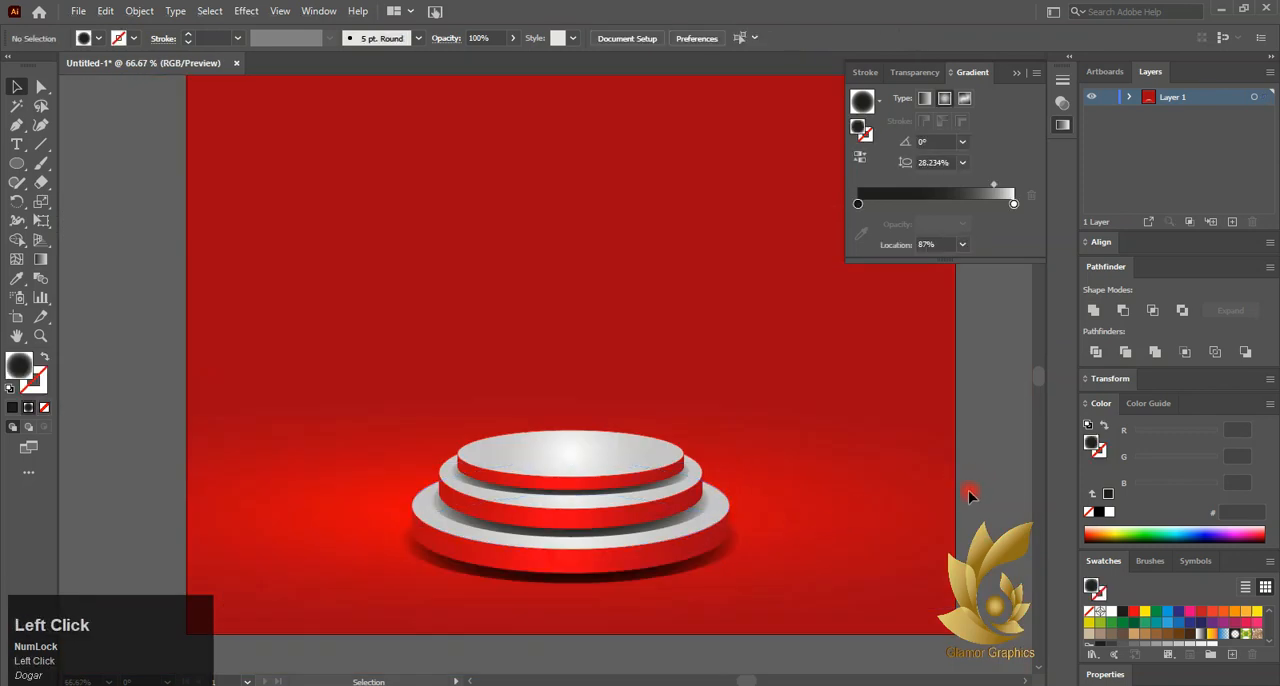
pyautogui.click(449, 466)
pyautogui.click(318, 531)
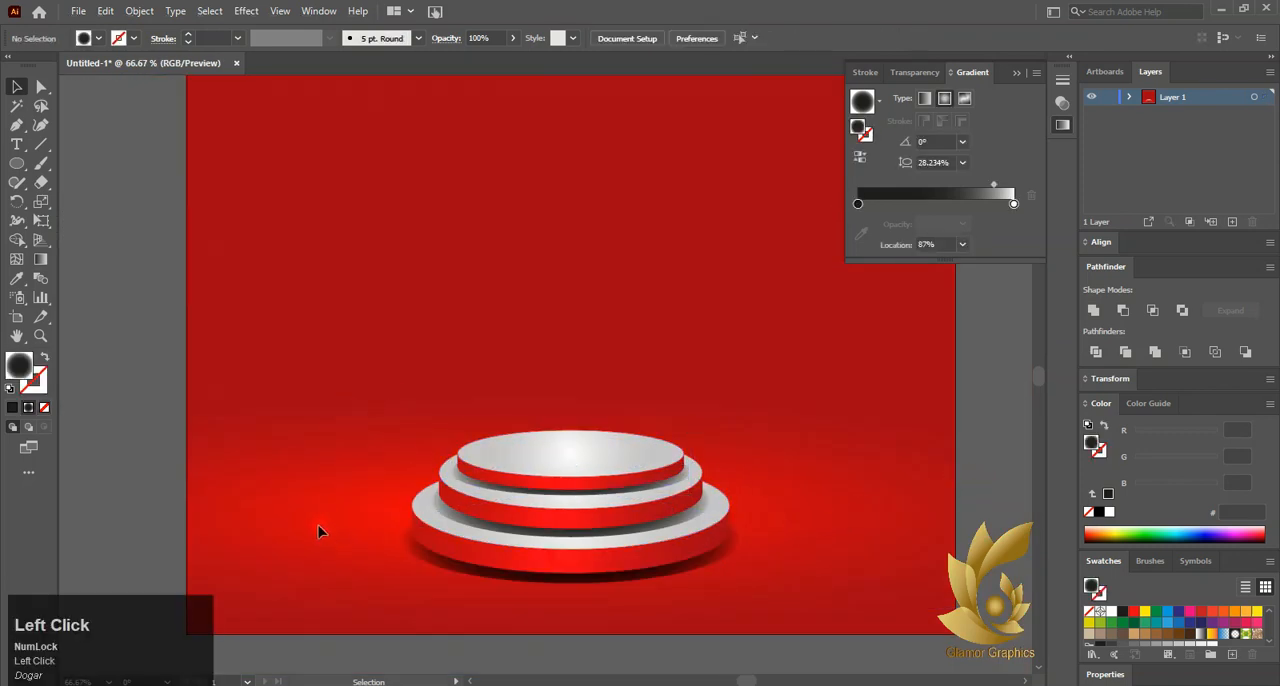
pyautogui.moveTo(752, 622); pyautogui.dragTo(752, 622)
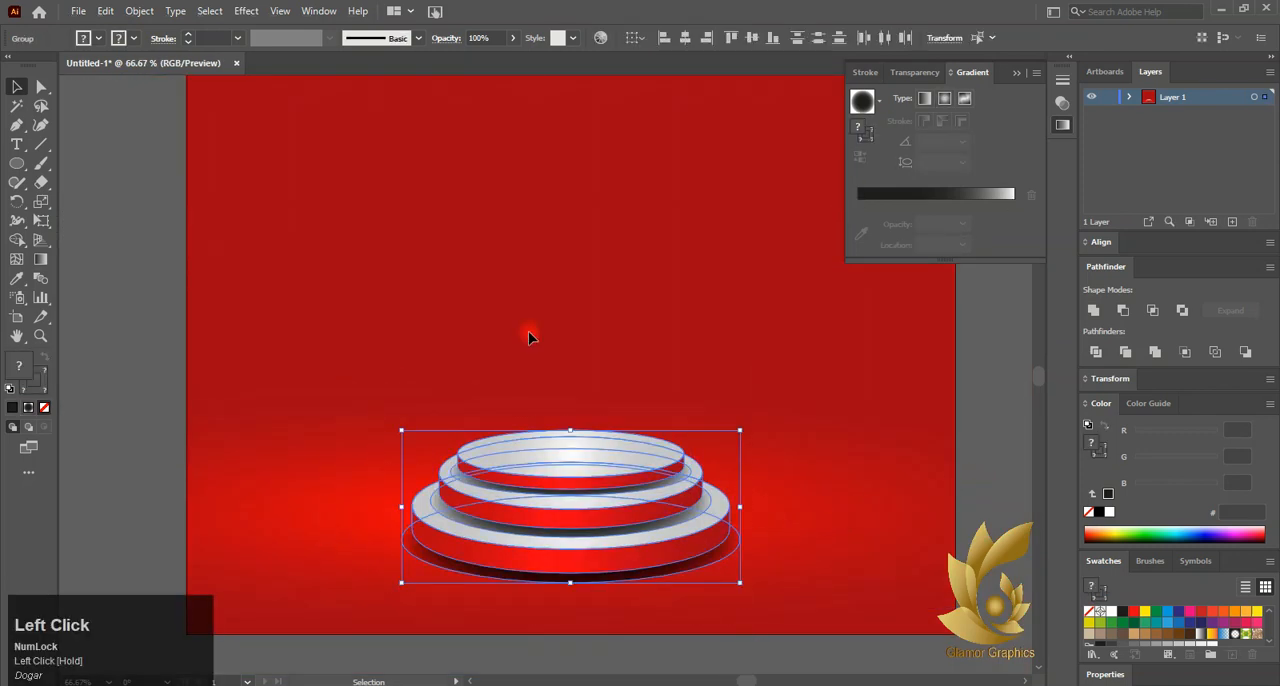
pyautogui.rightClick(547, 193)
pyautogui.click(590, 337)
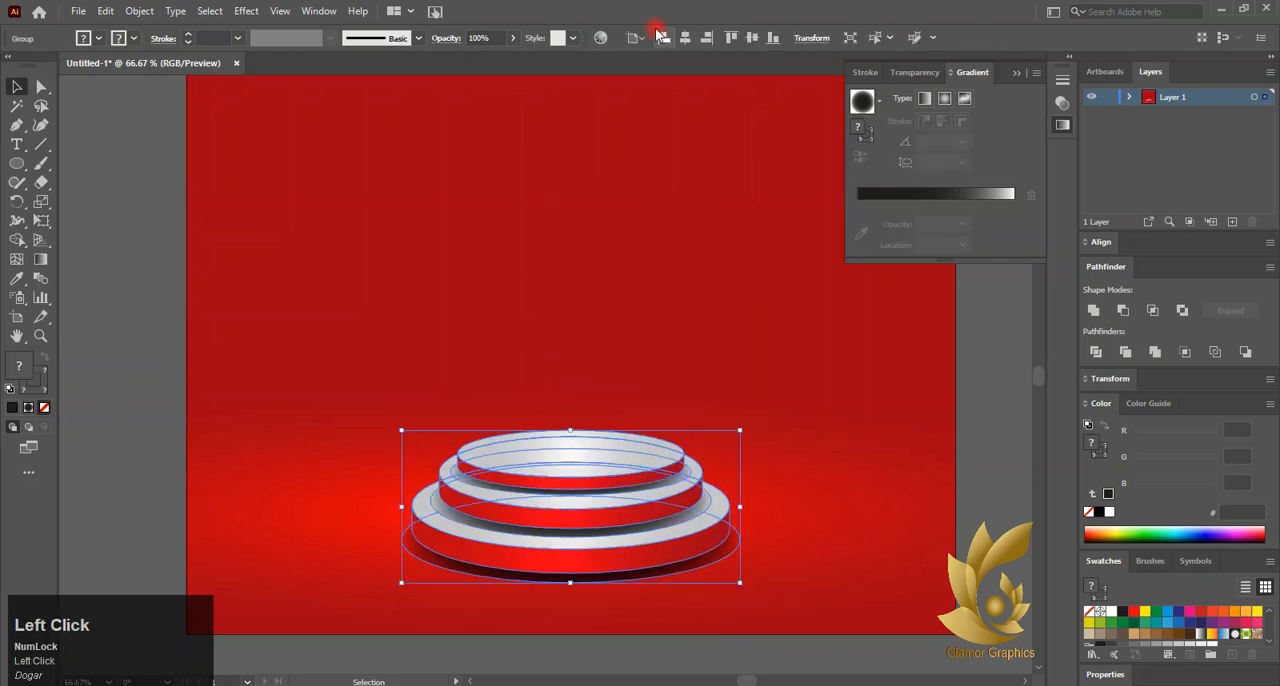
pyautogui.click(137, 320)
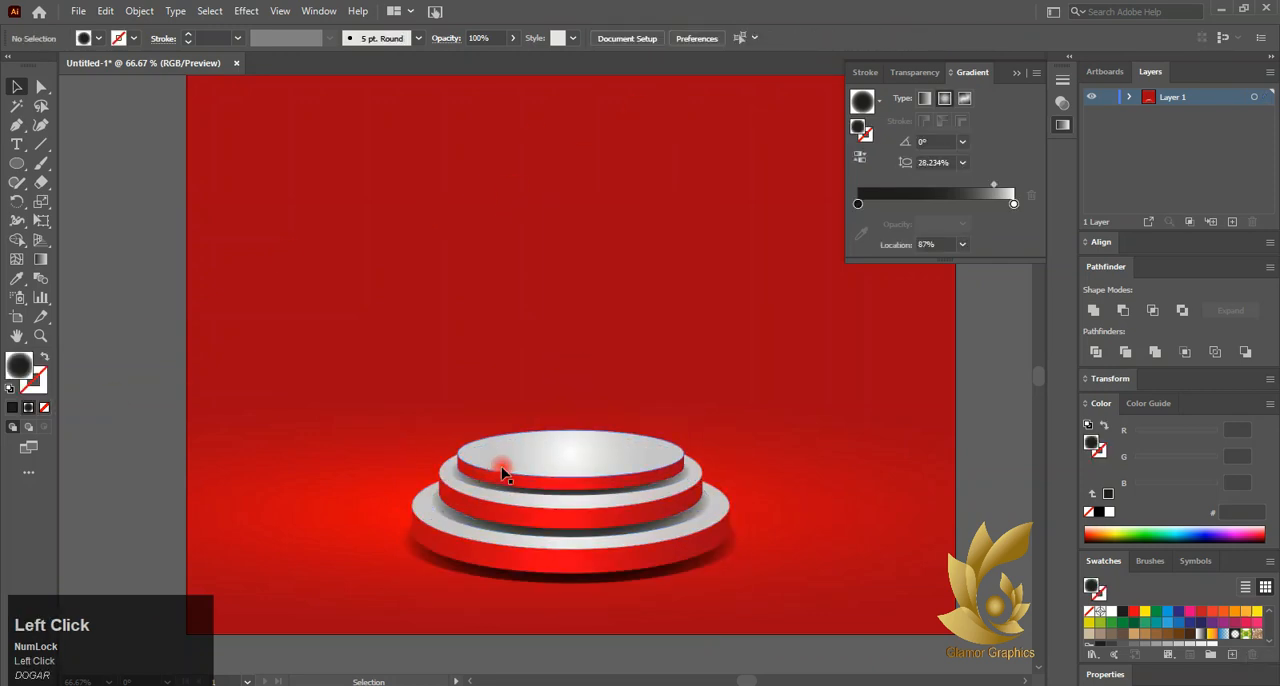
# Draw a wide ellipse above the podium, with its radial gradient reversed to a white centre and the midpoint at 87%
pyautogui.scroll(-1, 309, 469)
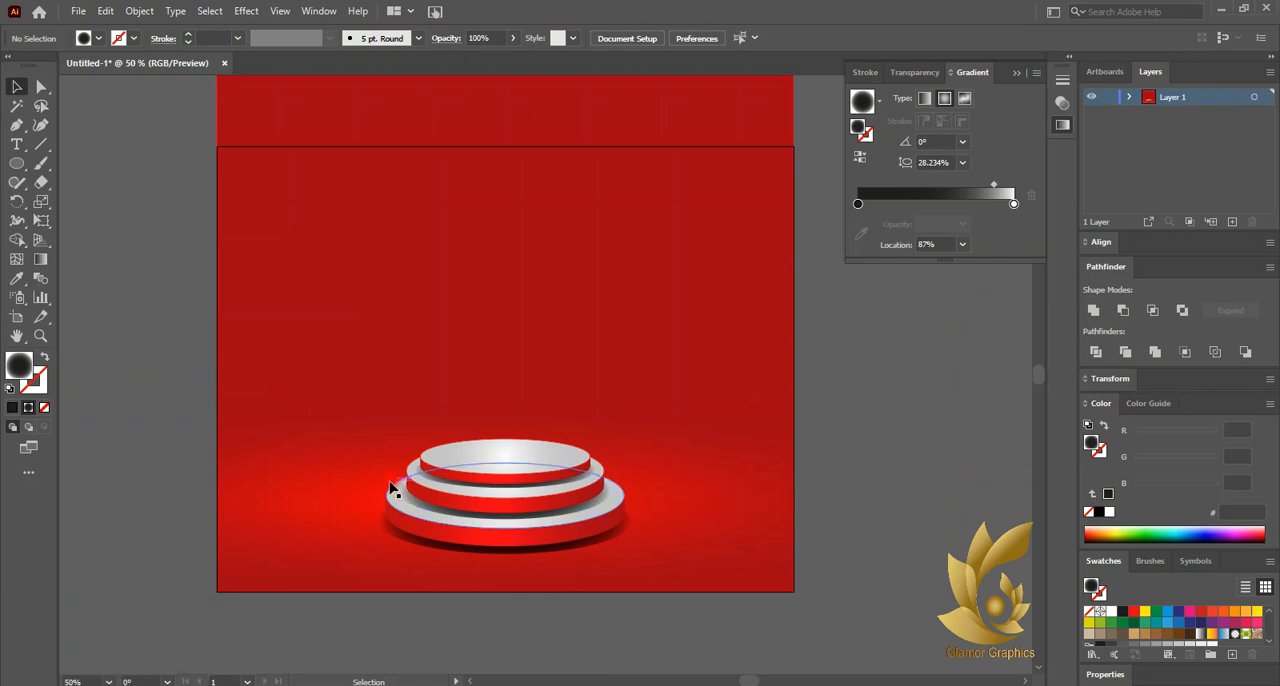
pyautogui.click(37, 170)
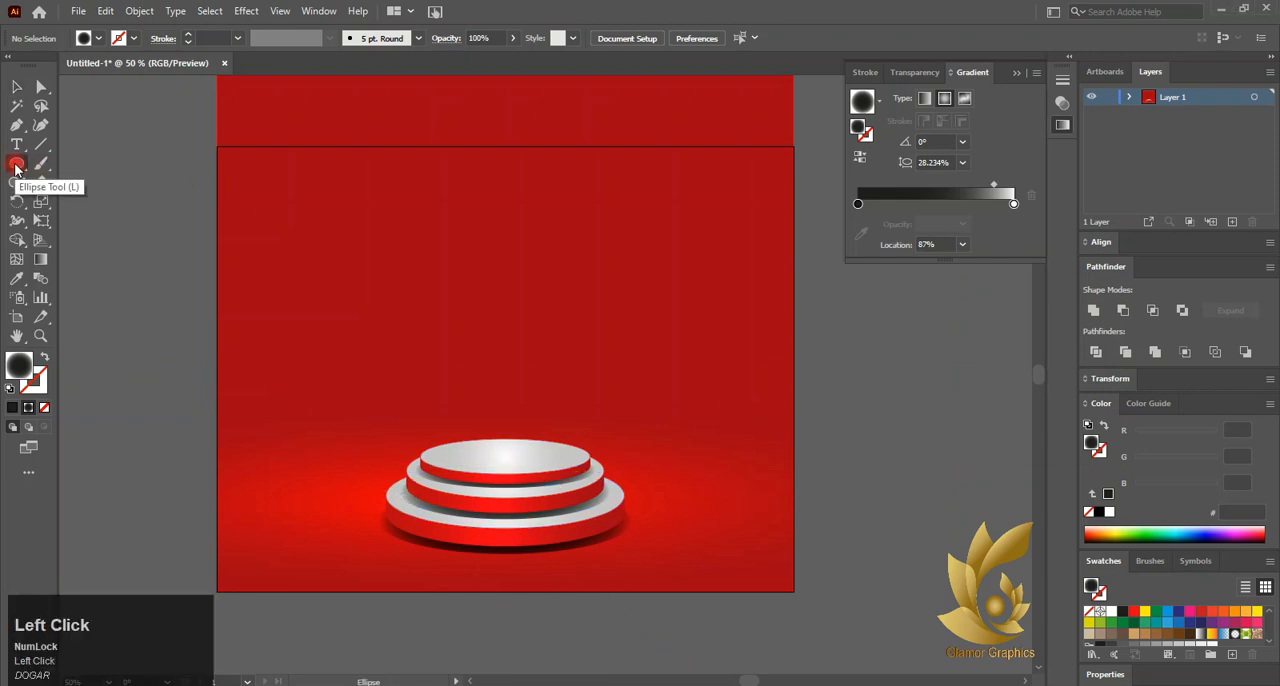
pyautogui.moveTo(304, 165); pyautogui.dragTo(695, 343)
pyautogui.click(860, 158)
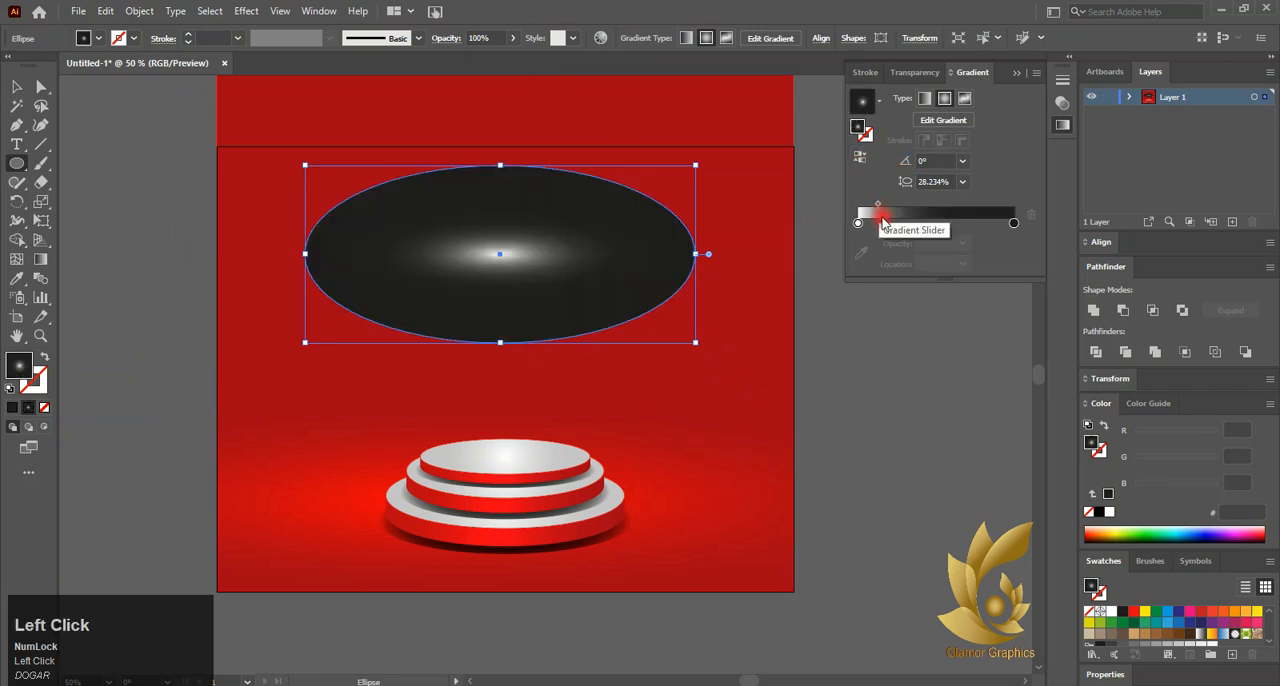
pyautogui.moveTo(880, 206); pyautogui.dragTo(998, 214)
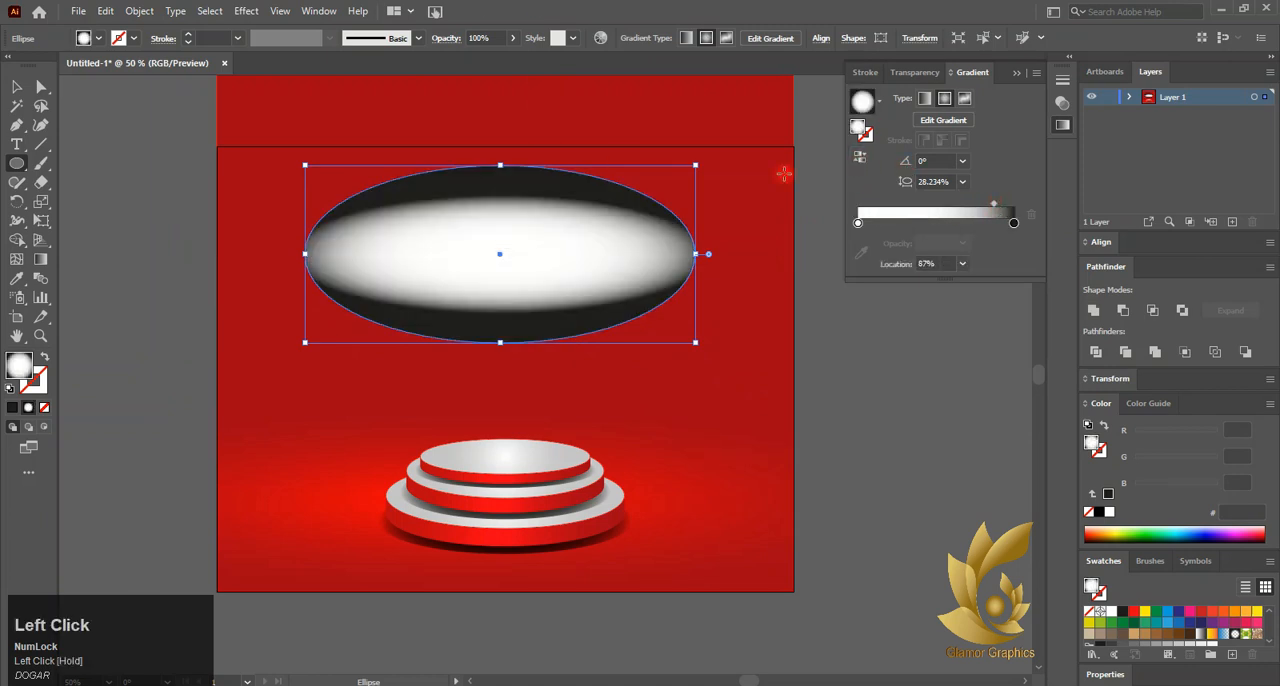
# Stretch the radial gradient to fit the ellipse's outline, with an aspect ratio of about 45.9%
pyautogui.press('g')
pyautogui.moveTo(500, 195); pyautogui.dragTo(500, 165)
pyautogui.moveTo(291, 253); pyautogui.dragTo(305, 254)
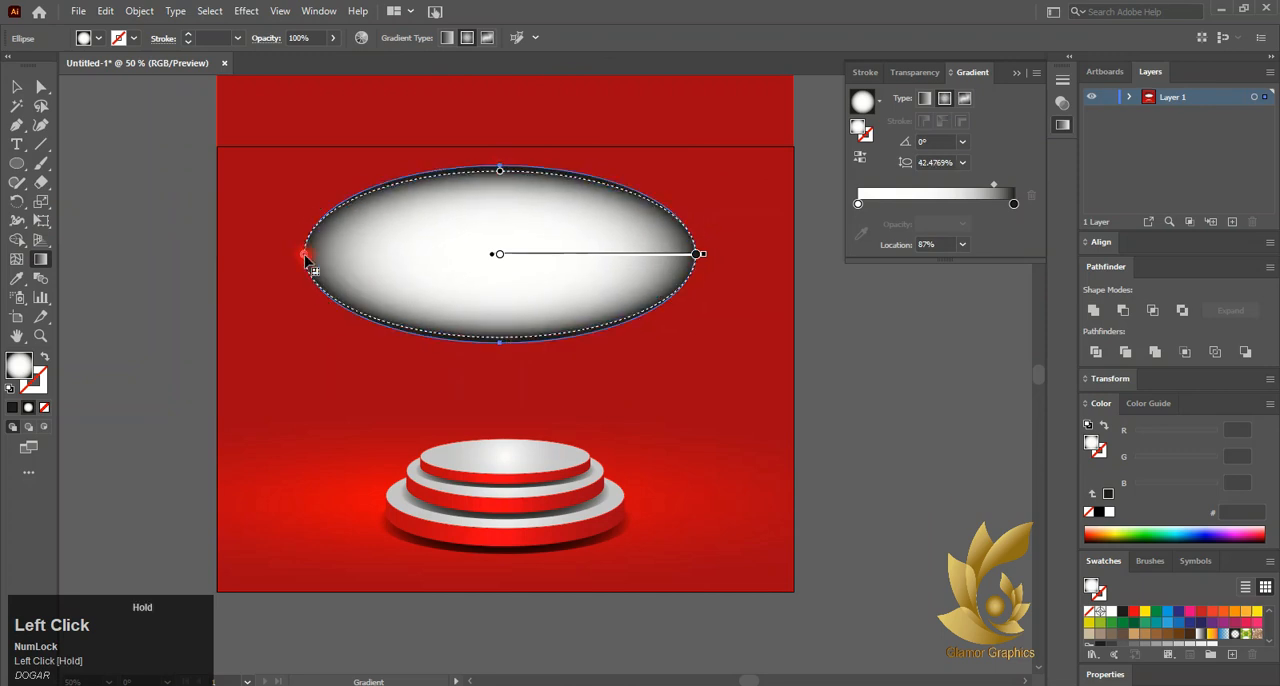
pyautogui.moveTo(502, 172); pyautogui.dragTo(501, 167)
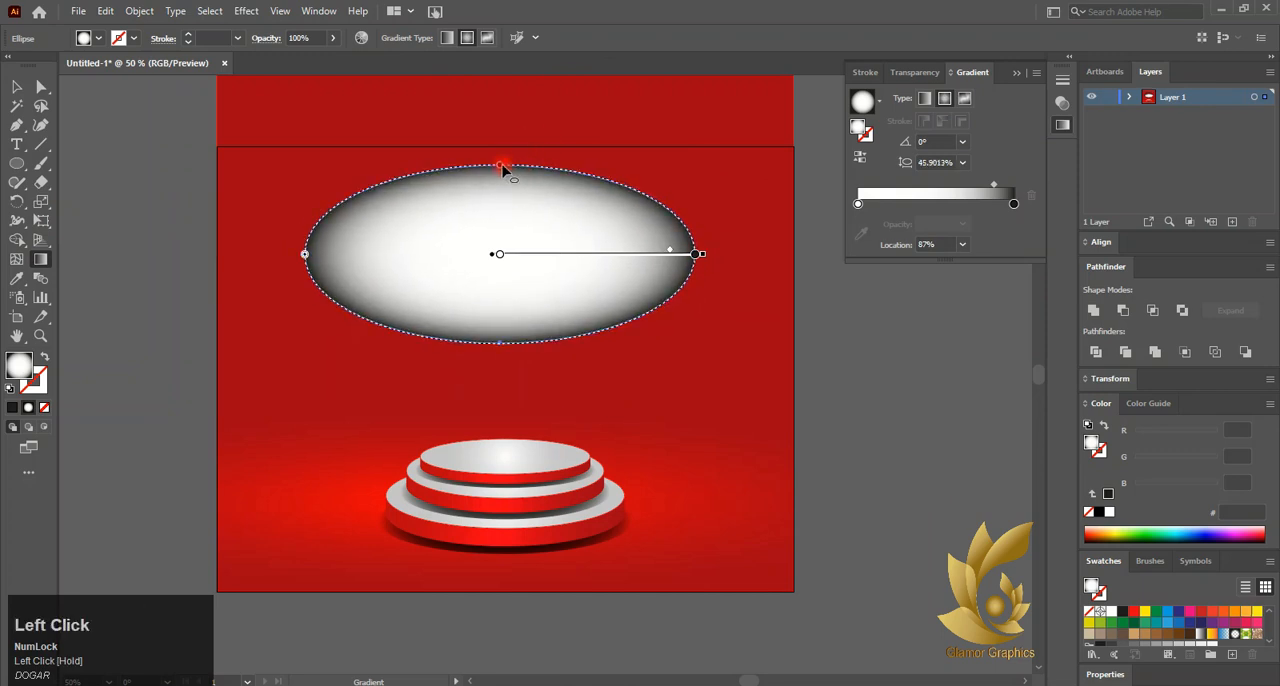
pyautogui.click(903, 78)
pyautogui.click(930, 97)
pyautogui.click(899, 156)
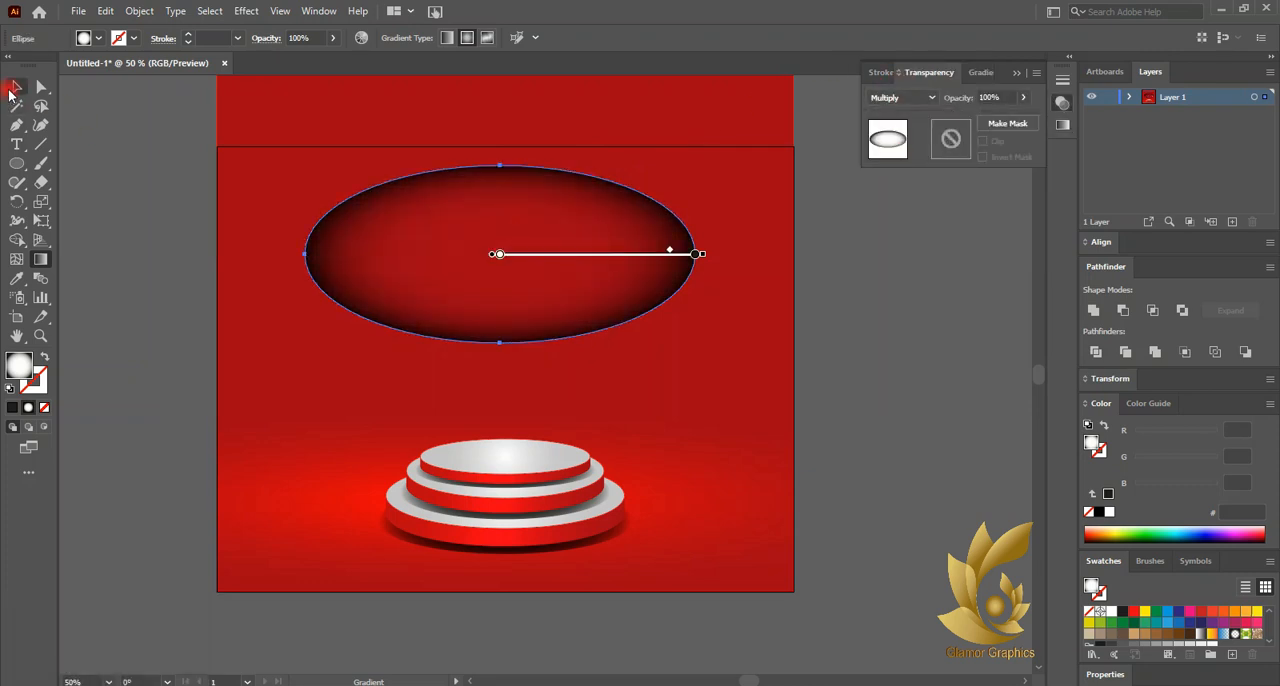
pyautogui.hotkey('ctrl', 'z')
# Make the gradient's dark outer stop fade to transparent and set the ellipse's opacity to 57%
pyautogui.click(973, 74)
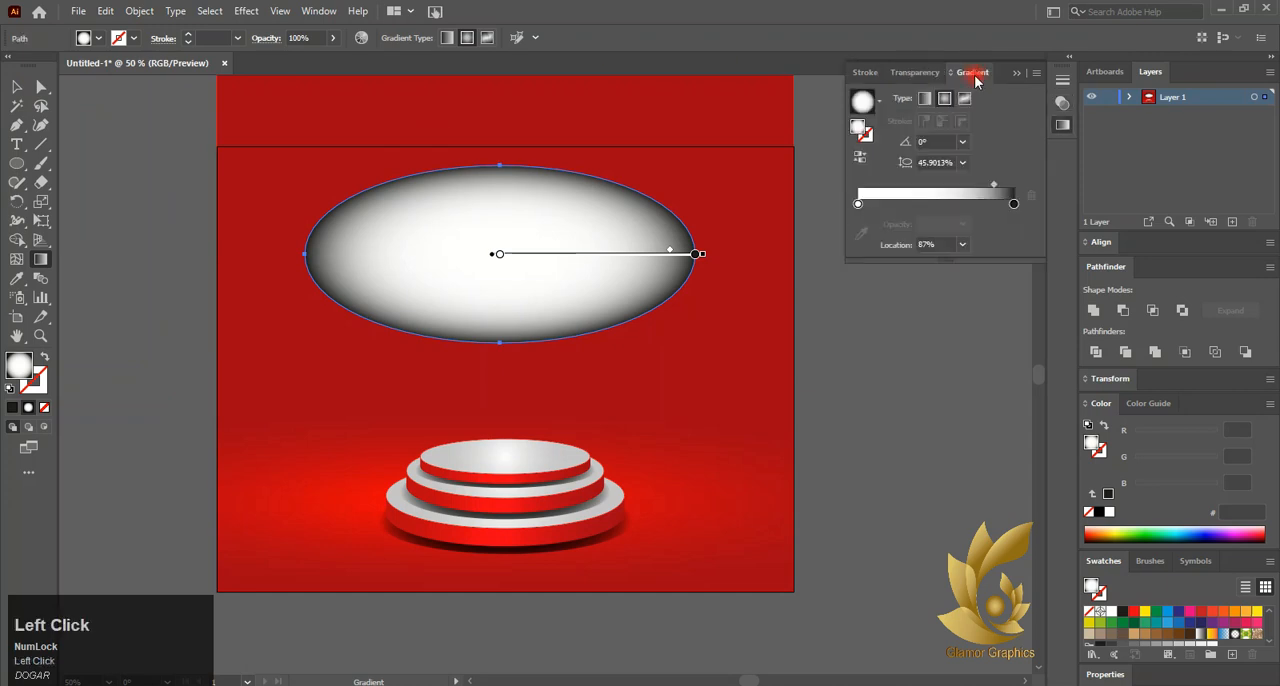
pyautogui.click(1012, 205)
pyautogui.click(916, 76)
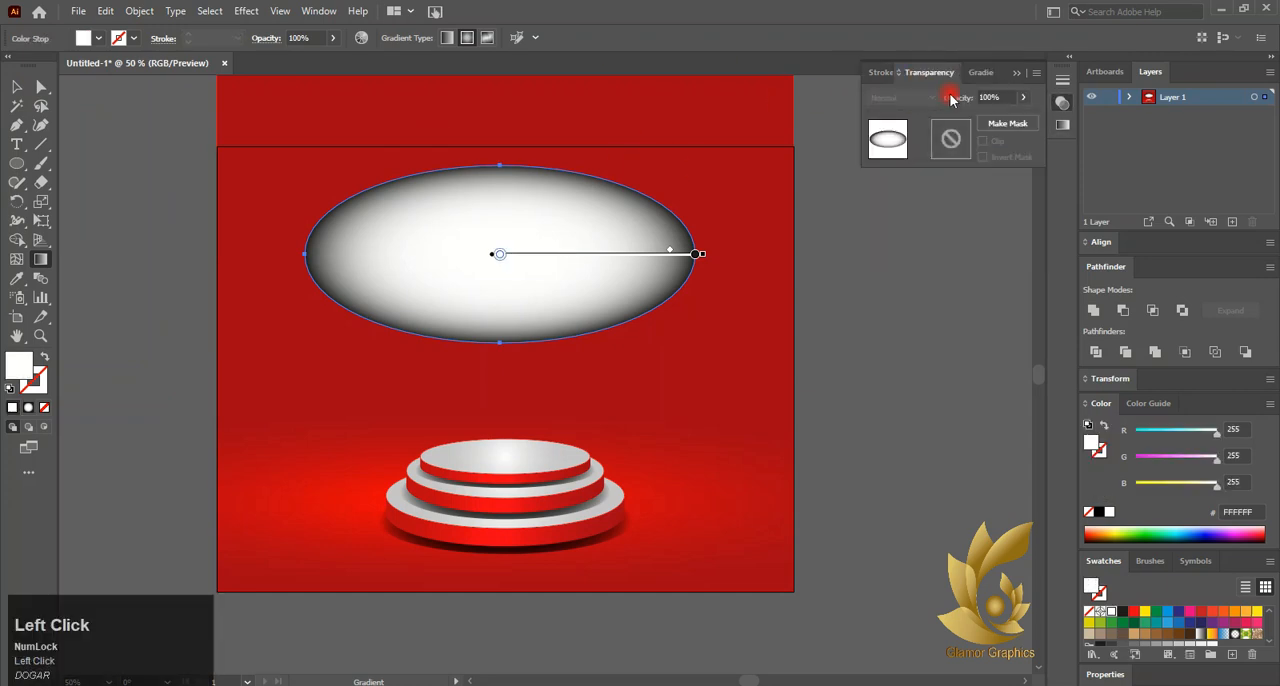
pyautogui.click(881, 73)
pyautogui.click(930, 73)
pyautogui.click(970, 73)
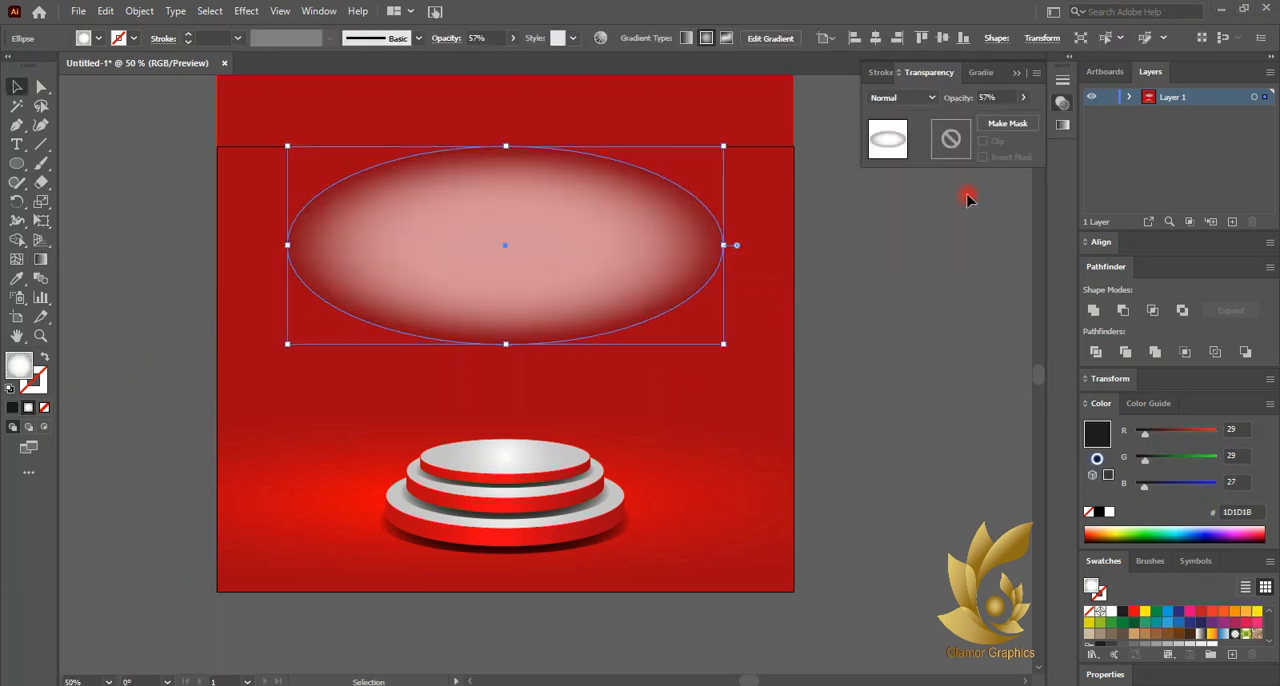
# Bring the podium group to the front and place the white glow ellipse behind it, widened to nearly the artboard's width
pyautogui.moveTo(546, 262); pyautogui.dragTo(549, 363)
pyautogui.rightClick(517, 513)
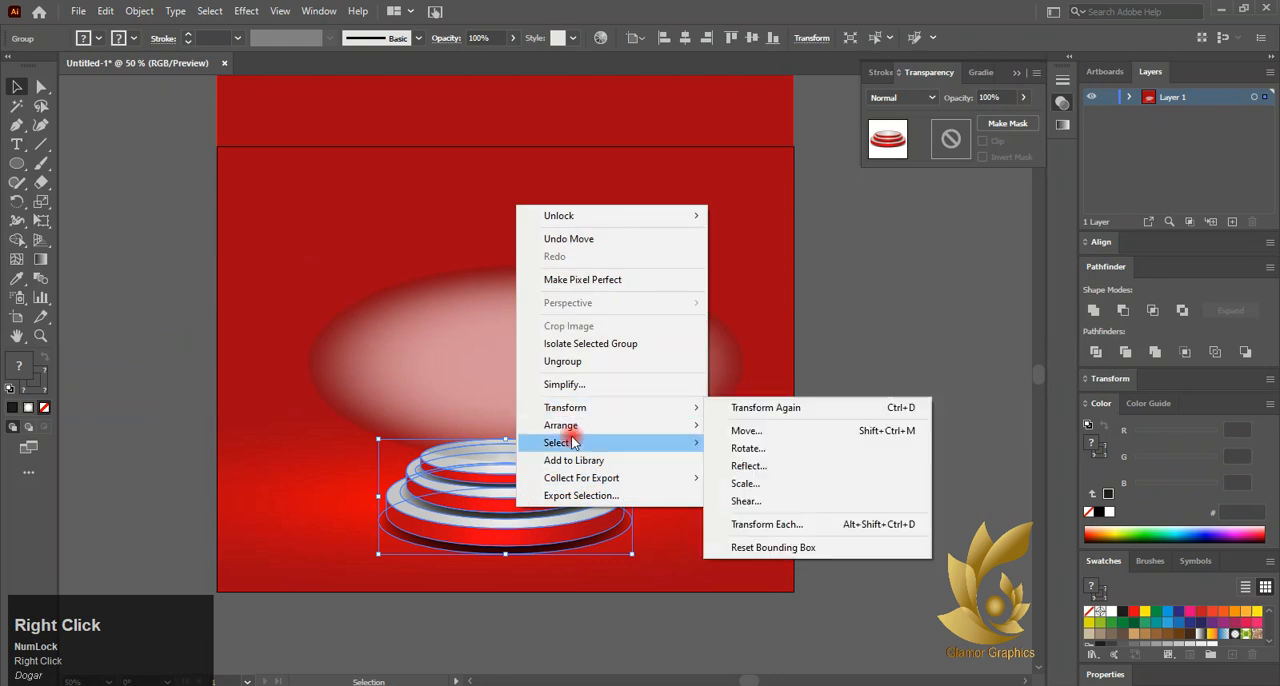
pyautogui.rightClick(494, 491)
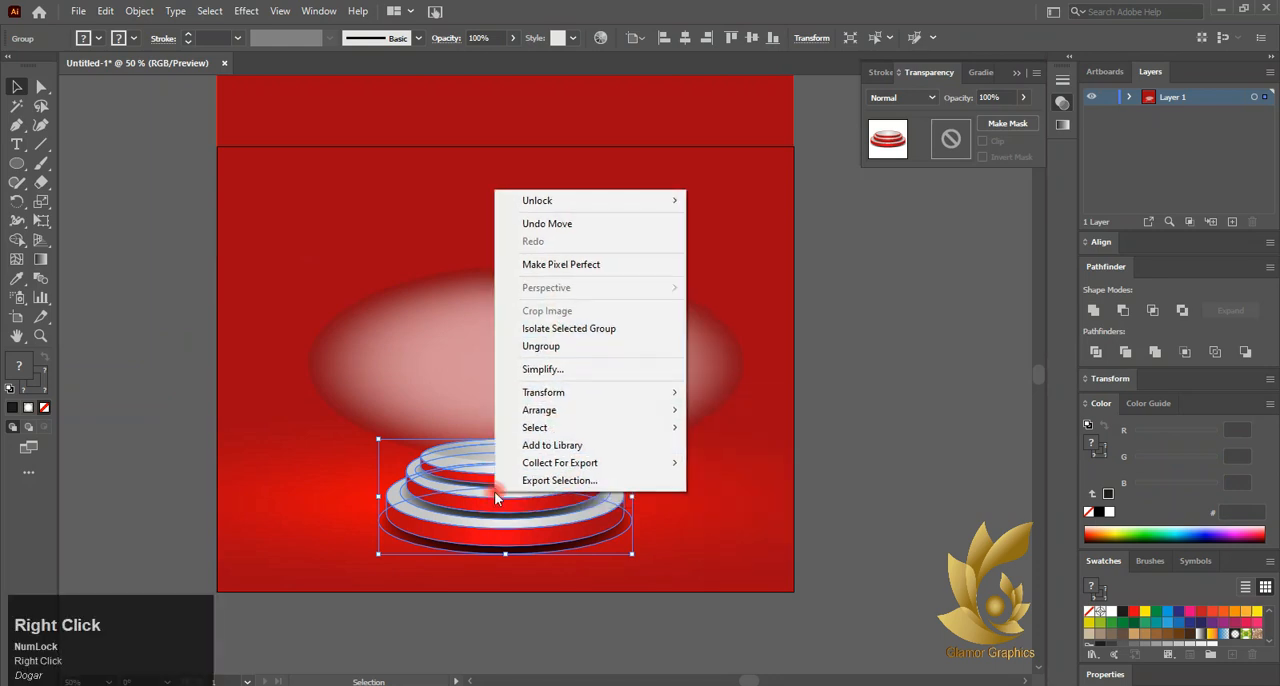
pyautogui.moveTo(660, 409)
pyautogui.click(732, 410)
pyautogui.moveTo(567, 390); pyautogui.dragTo(533, 528)
pyautogui.moveTo(711, 503); pyautogui.dragTo(773, 502)
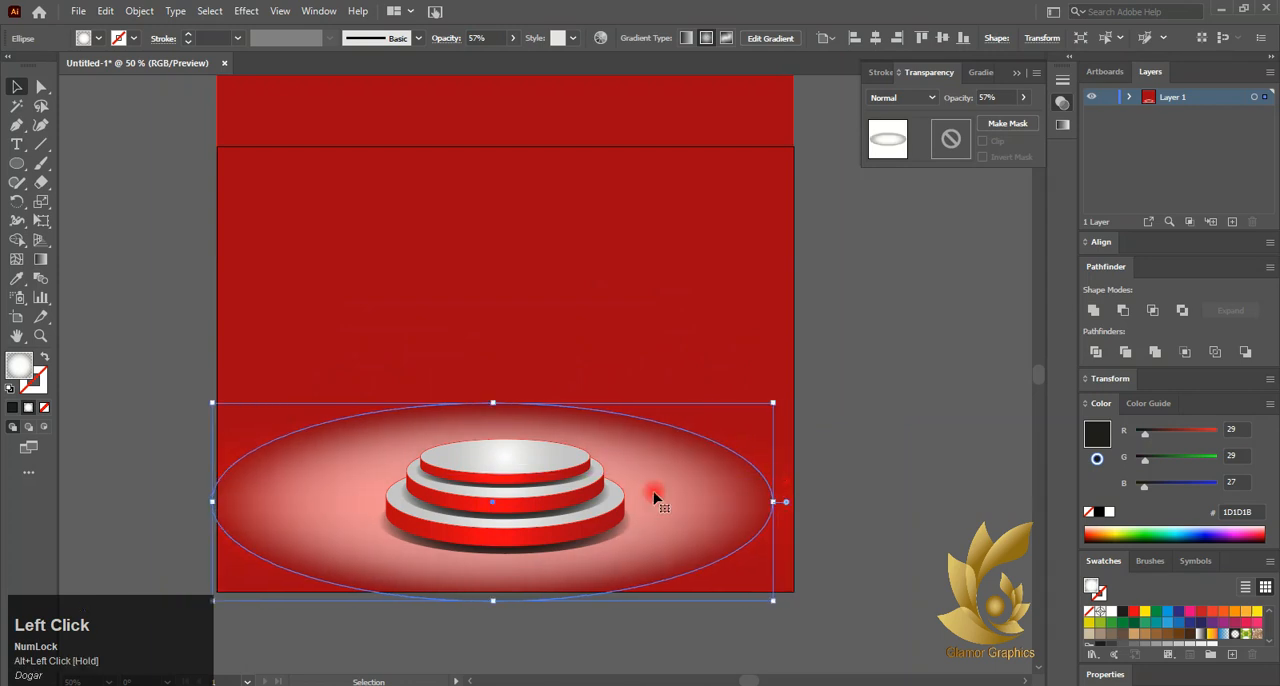
# Centre the white glow ellipse horizontally on the artboard and widen it to the artboard's full width
pyautogui.click(876, 38)
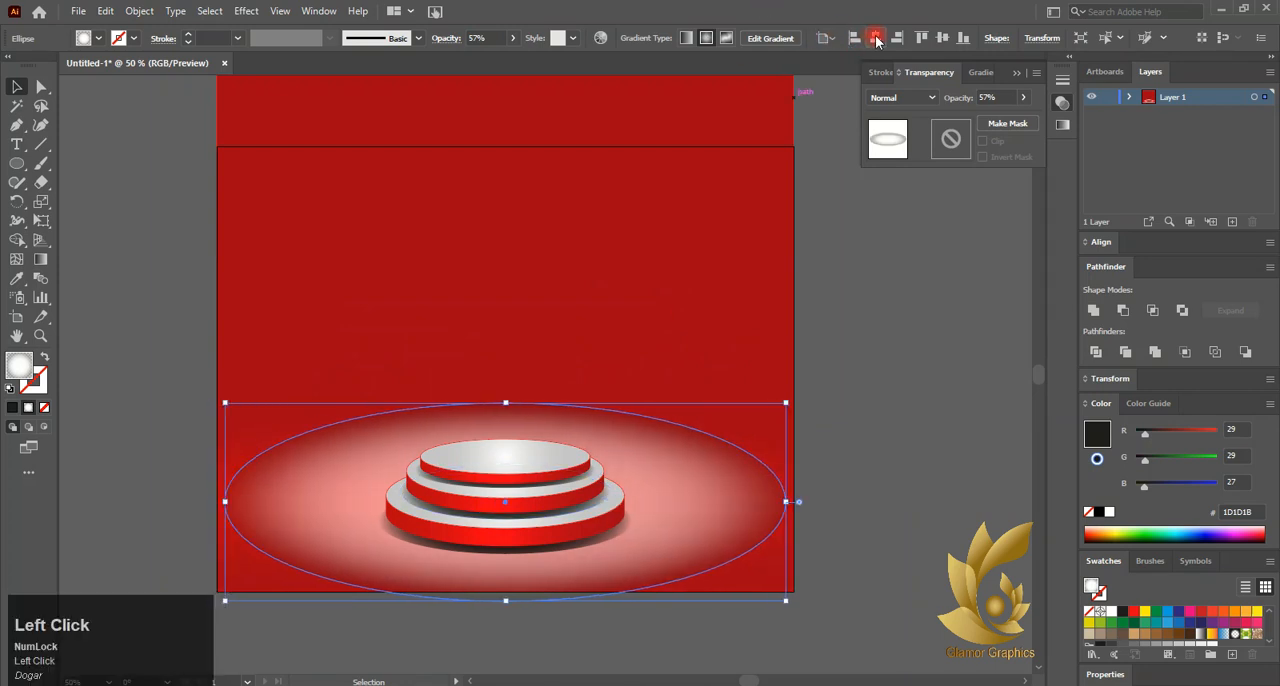
pyautogui.click(499, 484)
pyautogui.click(748, 508)
pyautogui.click(831, 549)
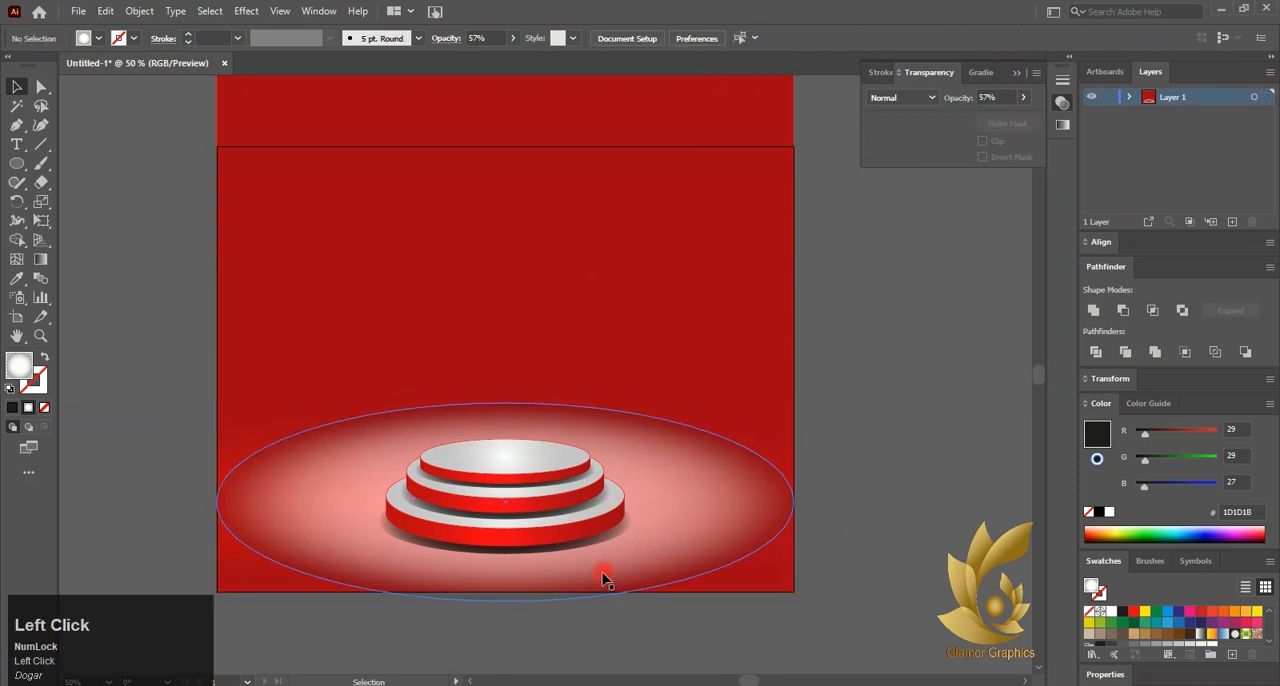
# Raise the glow ellipse until it rests on the artboard's bottom edge and nudge the podium group slightly upward
pyautogui.moveTo(506, 583); pyautogui.dragTo(505, 572)
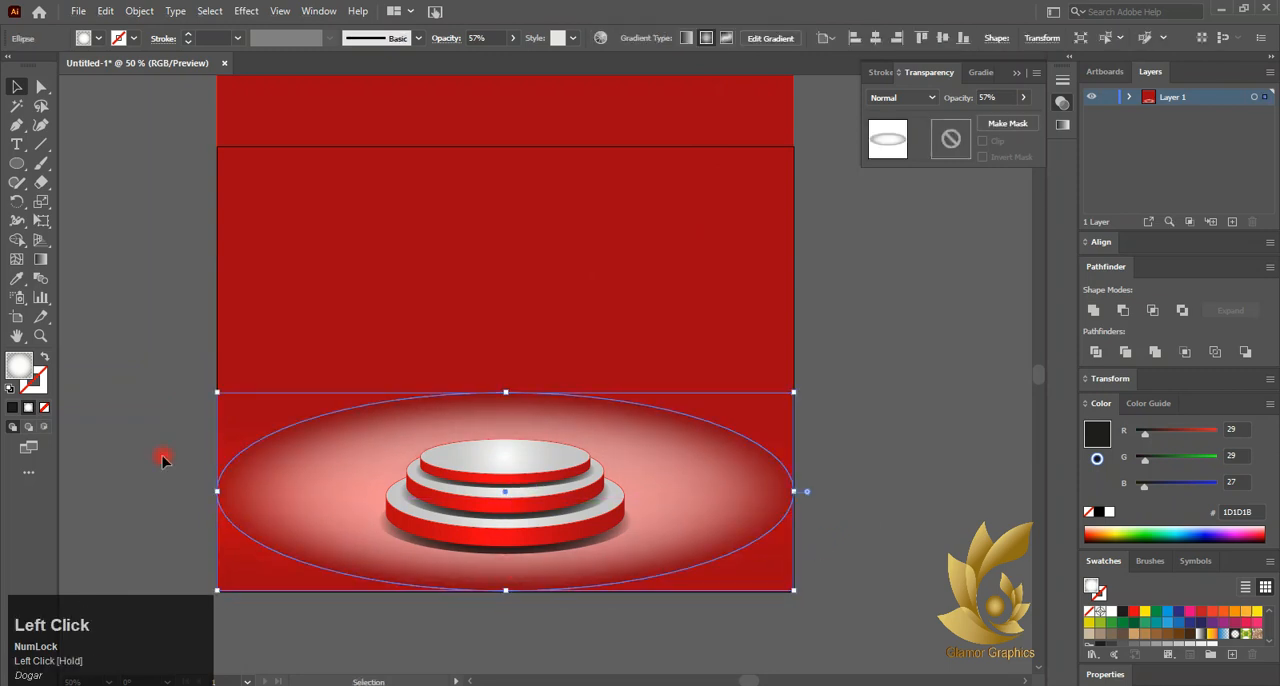
pyautogui.click(471, 491)
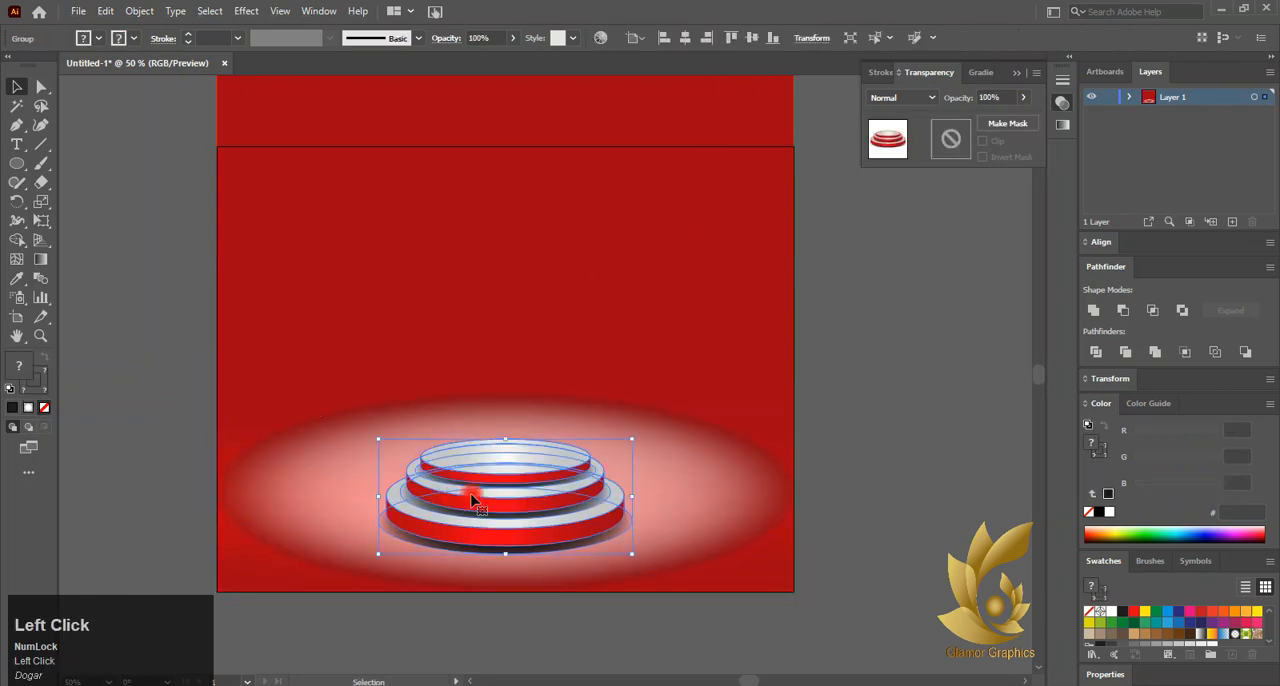
pyautogui.click(205, 343)
# Draw a square about 98 pt wide across the middle of the artboard's top edge, with white fill and no stroke
pyautogui.moveTo(17, 163); pyautogui.dragTo(68, 170)
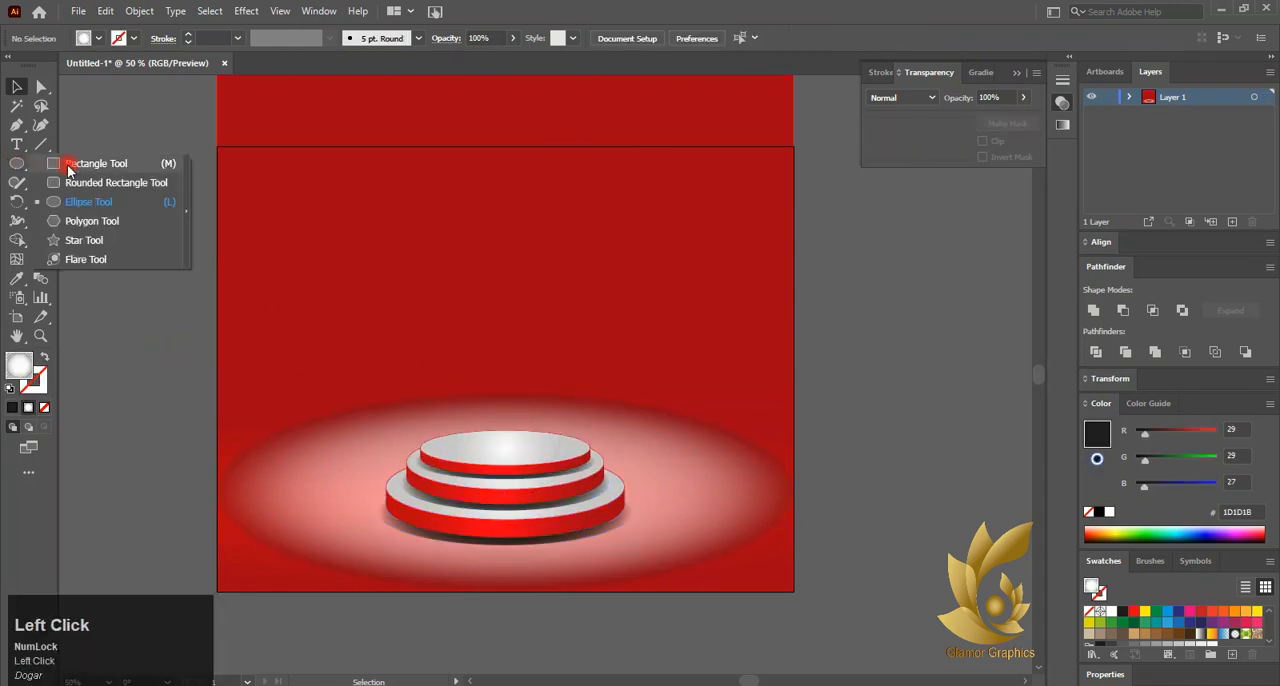
pyautogui.moveTo(433, 151); pyautogui.dragTo(507, 180)
pyautogui.click(13, 408)
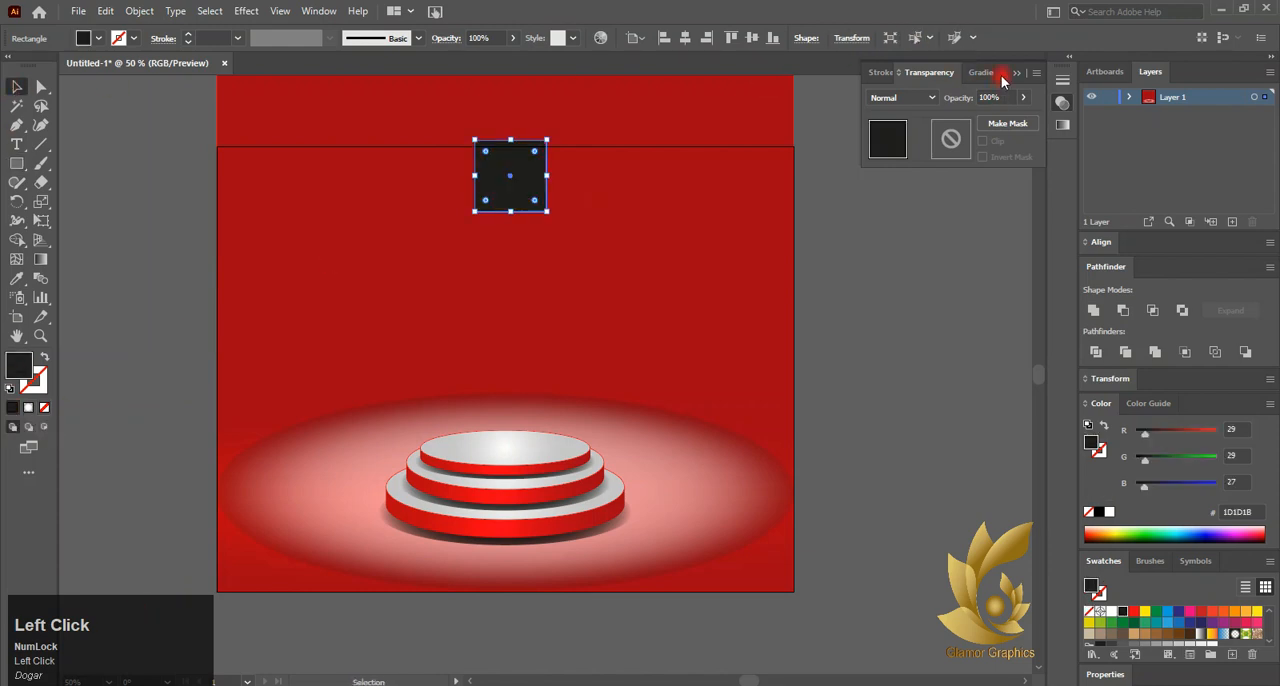
pyautogui.click(910, 250)
pyautogui.click(504, 190)
pyautogui.click(9, 389)
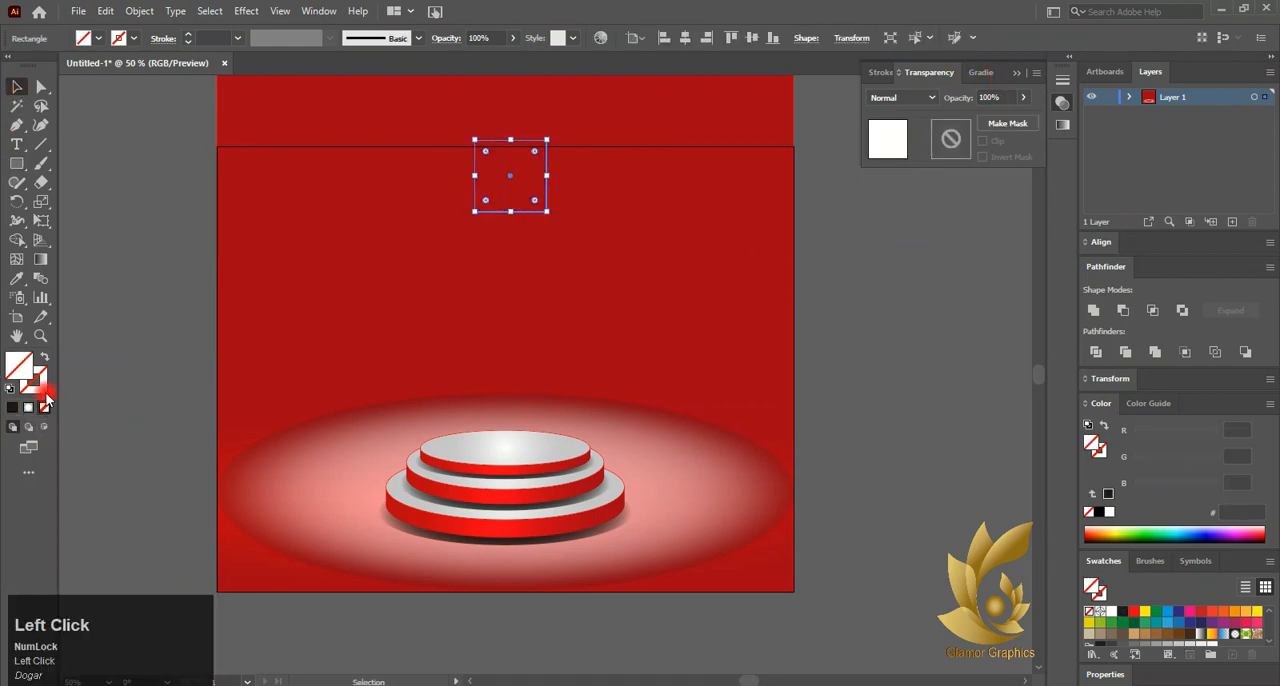
pyautogui.click(36, 384)
pyautogui.click(43, 407)
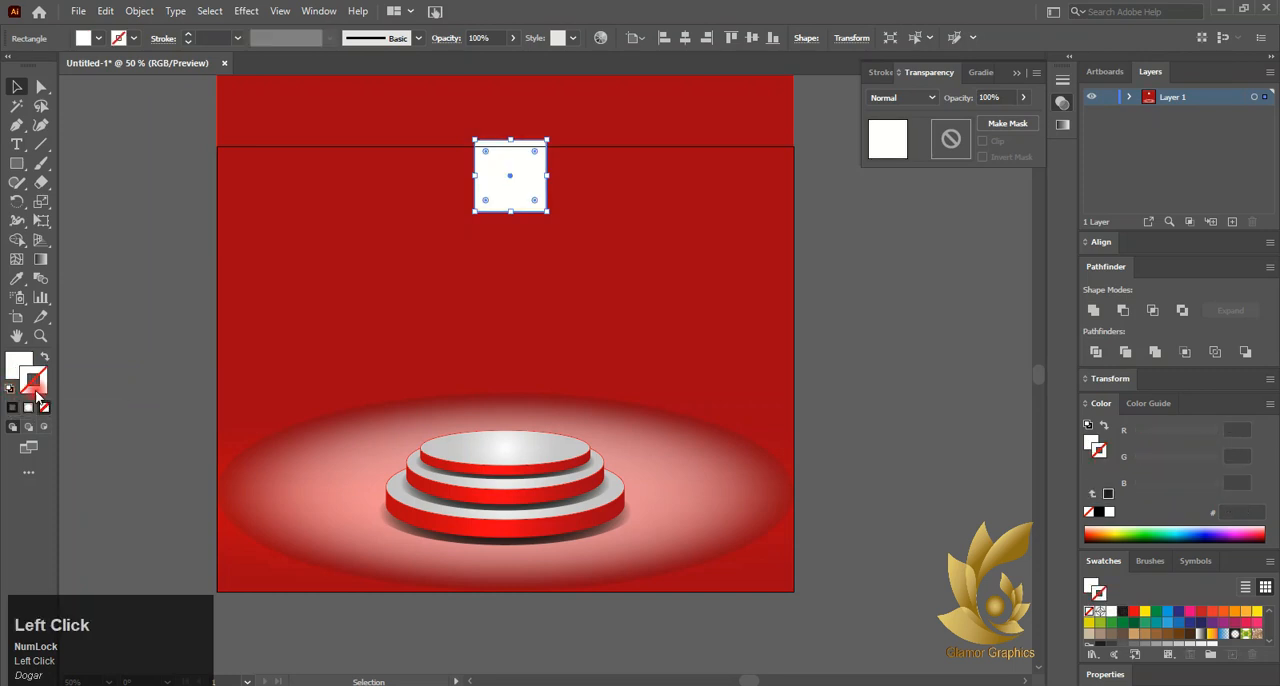
pyautogui.click(18, 362)
# Round the square's two top corners fully, to a radius of about 49 pt, forming a dome
pyautogui.click(41, 87)
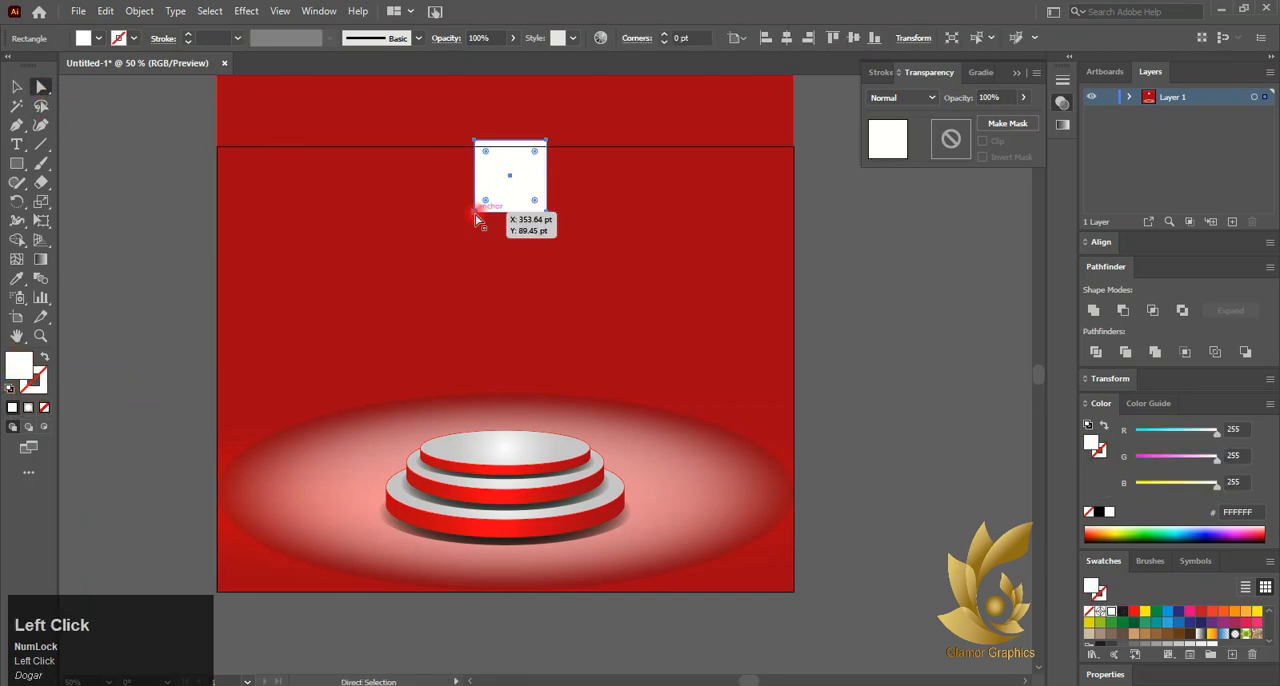
pyautogui.click(475, 140)
pyautogui.keyDown('shift'); pyautogui.click(548, 142); pyautogui.keyUp('shift')
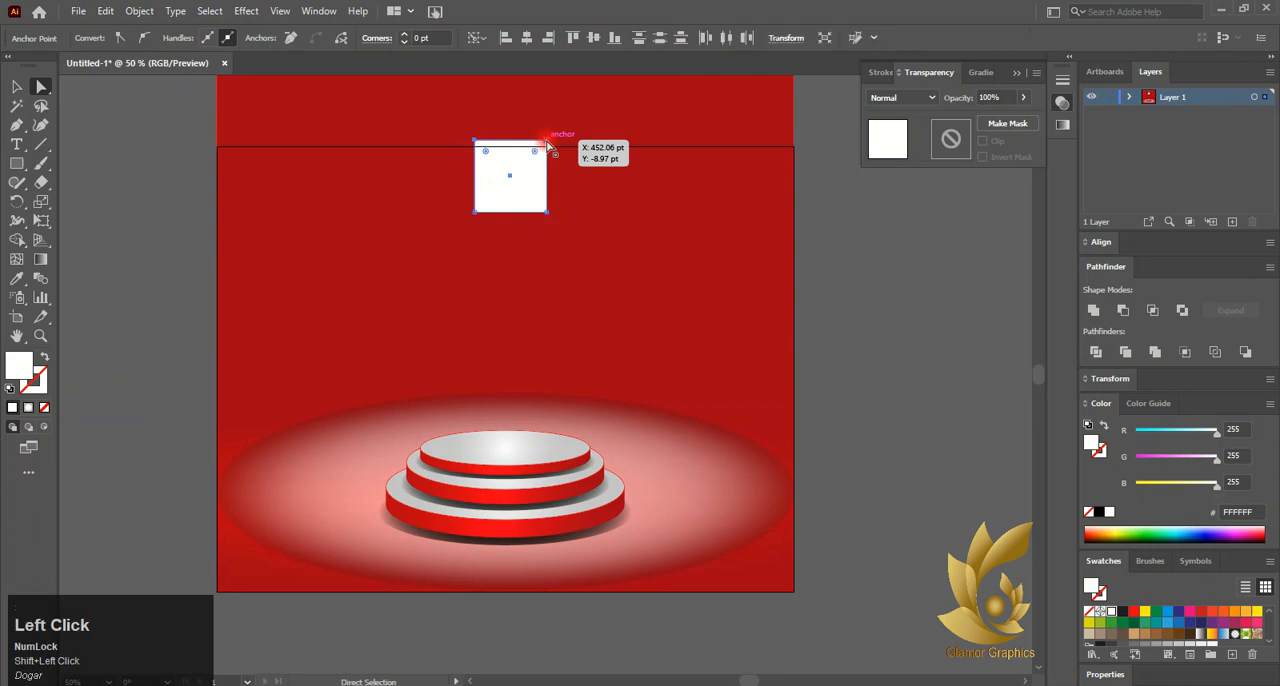
pyautogui.moveTo(535, 153); pyautogui.dragTo(496, 227)
pyautogui.click(14, 88)
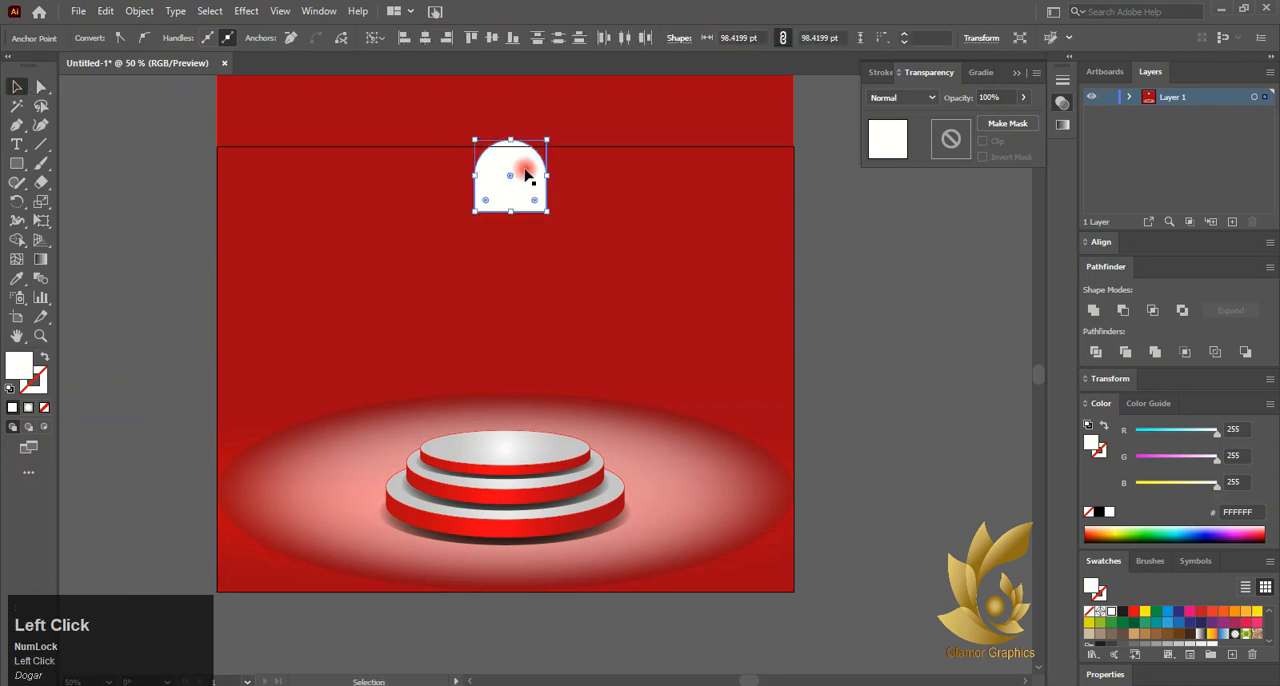
# Widen the dome across the artboard's top edge and increase its top corner radius to about 58.26 pt
pyautogui.click(519, 188)
pyautogui.click(135, 182)
pyautogui.moveTo(501, 190); pyautogui.dragTo(545, 175)
pyautogui.scroll(1, 417, 309)
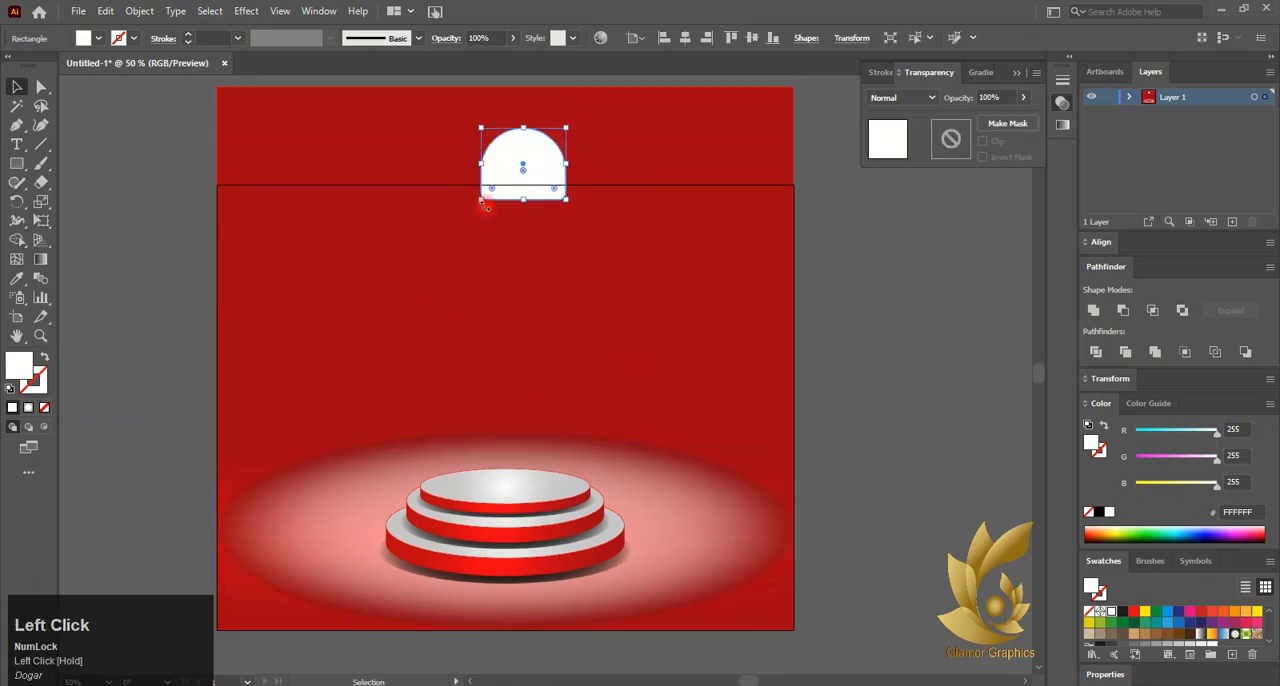
pyautogui.click(36, 87)
pyautogui.click(519, 131)
pyautogui.keyDown('shift'); pyautogui.click(531, 127); pyautogui.keyUp('shift')
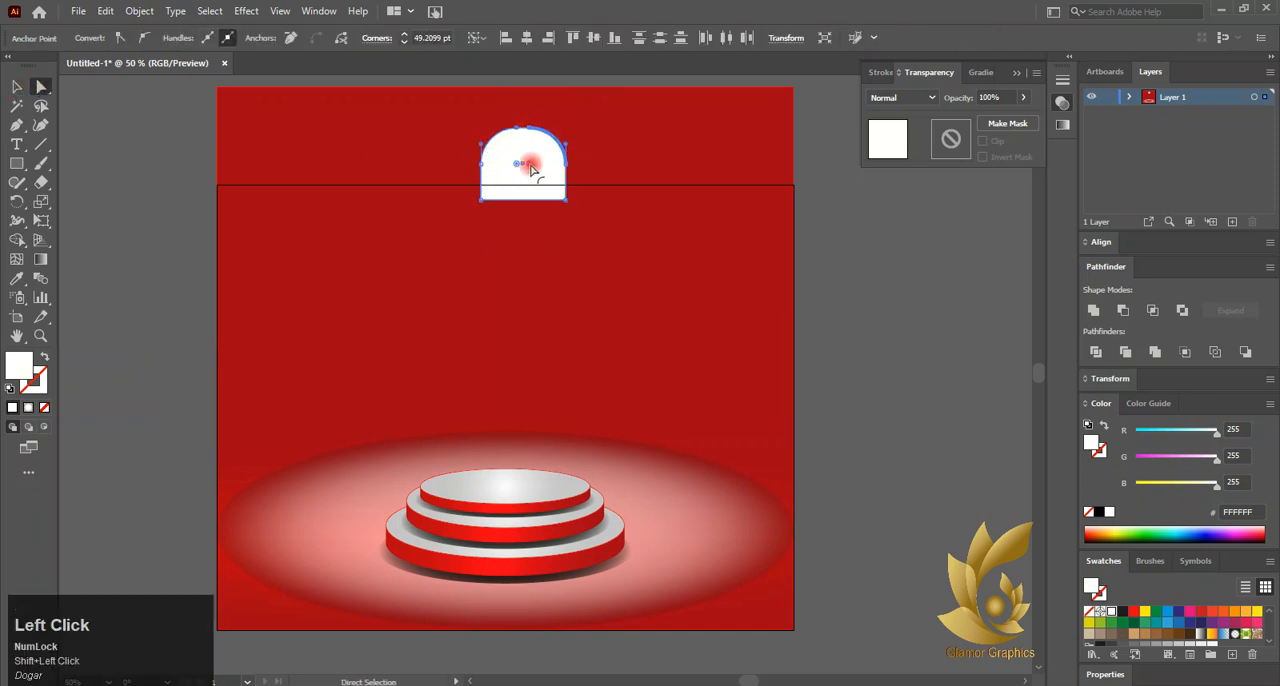
# Fill the dome with a linear gradient that has dark stops at both ends and a white stop in the middle
pyautogui.click(975, 72)
pyautogui.click(940, 100)
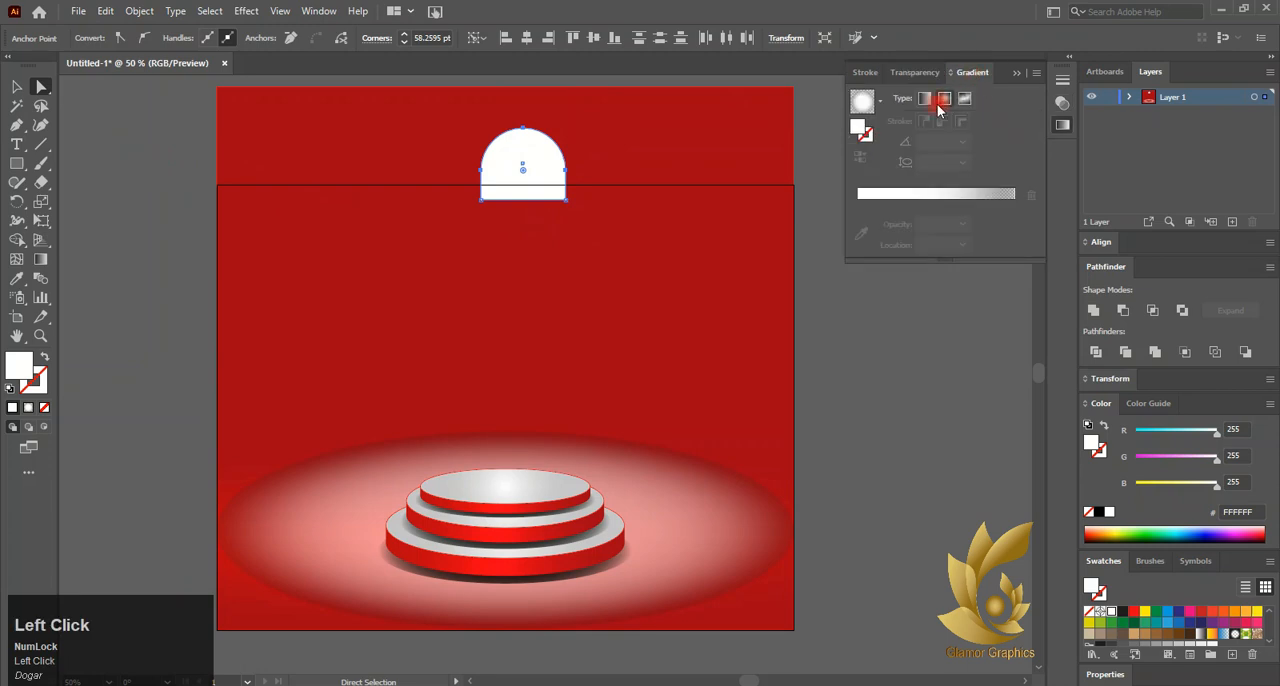
pyautogui.click(879, 103)
pyautogui.click(786, 135)
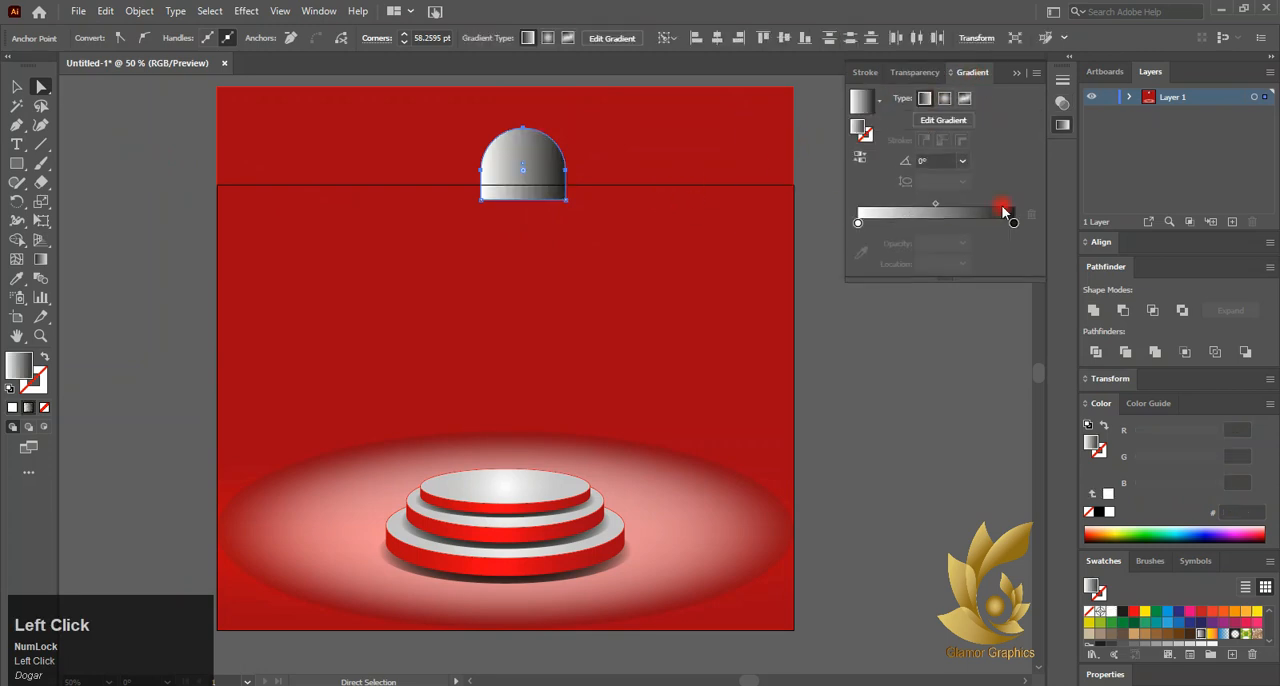
pyautogui.keyDown('alt'); pyautogui.moveTo(1014, 224); pyautogui.dragTo(972, 225); pyautogui.keyUp('alt')
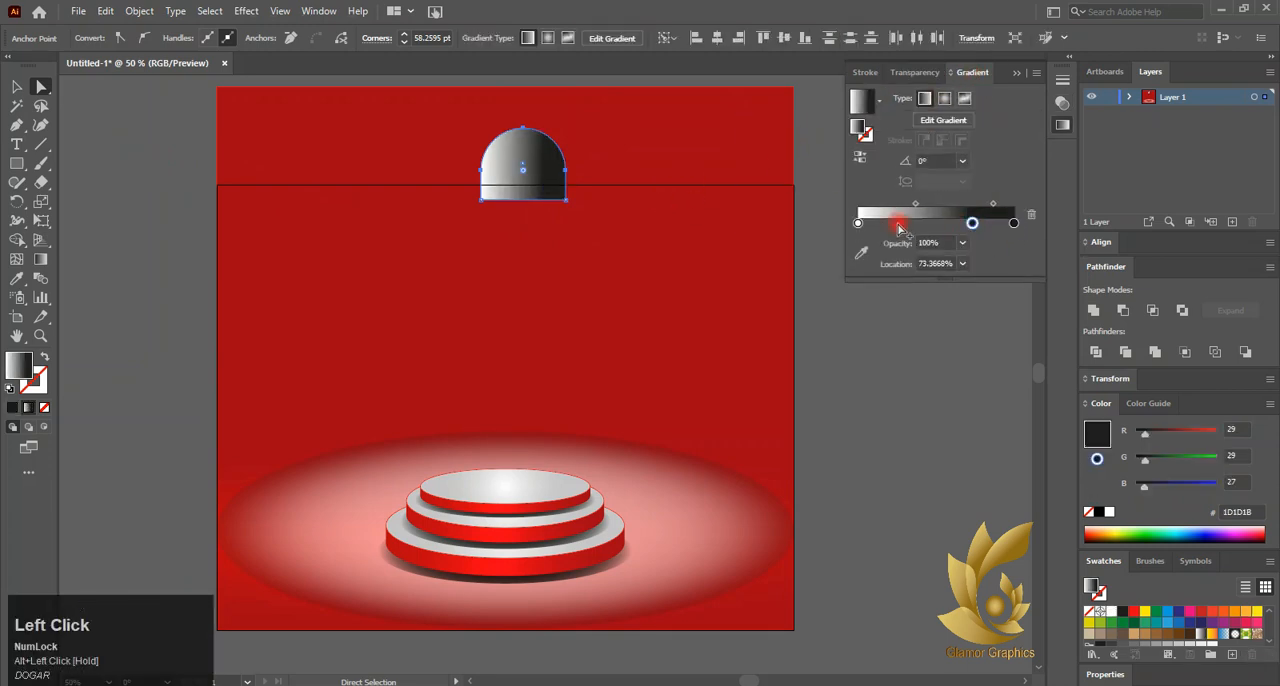
pyautogui.moveTo(858, 223)
pyautogui.mouseDown()
pyautogui.moveTo(938, 223)
pyautogui.moveTo(855, 231)
pyautogui.mouseUp()
pyautogui.moveTo(938, 224); pyautogui.dragTo(938, 224)
# Pull both gradient midpoints in toward the centre and set the middle stop to dark grey RGB 60, 60, 59
pyautogui.moveTo(898, 205); pyautogui.dragTo(921, 206)
pyautogui.moveTo(975, 205); pyautogui.dragTo(950, 206)
pyautogui.doubleClick(938, 223)
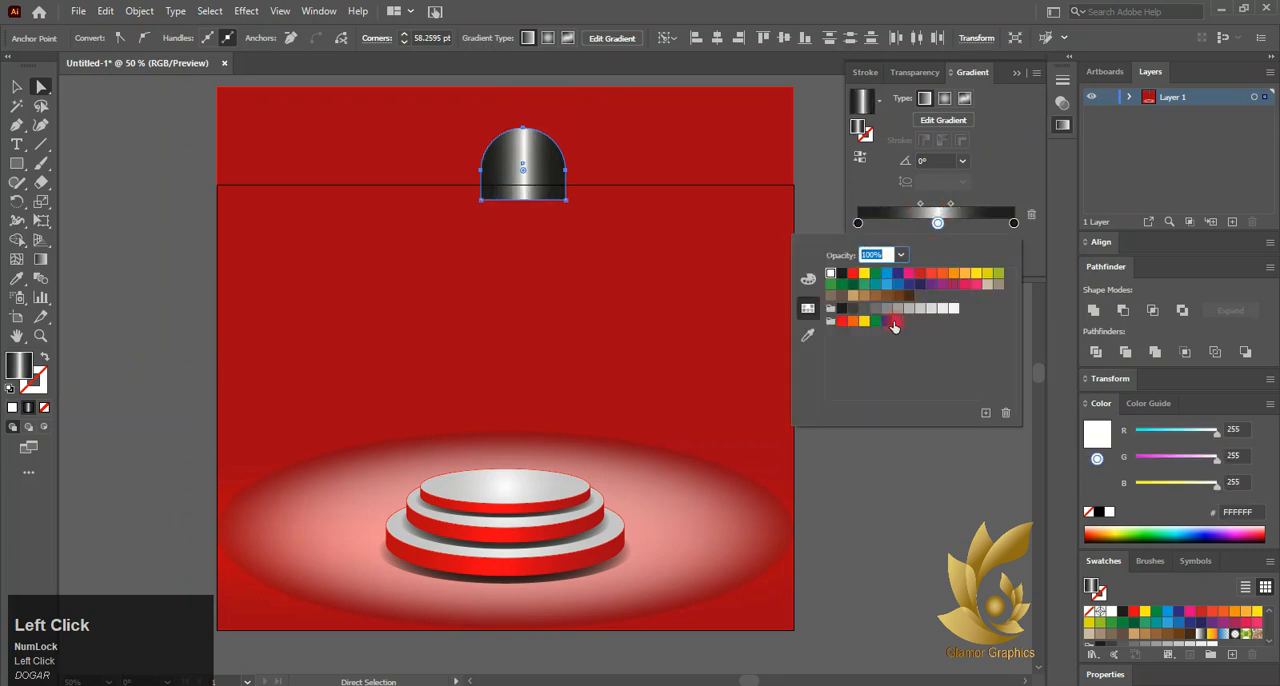
pyautogui.click(852, 308)
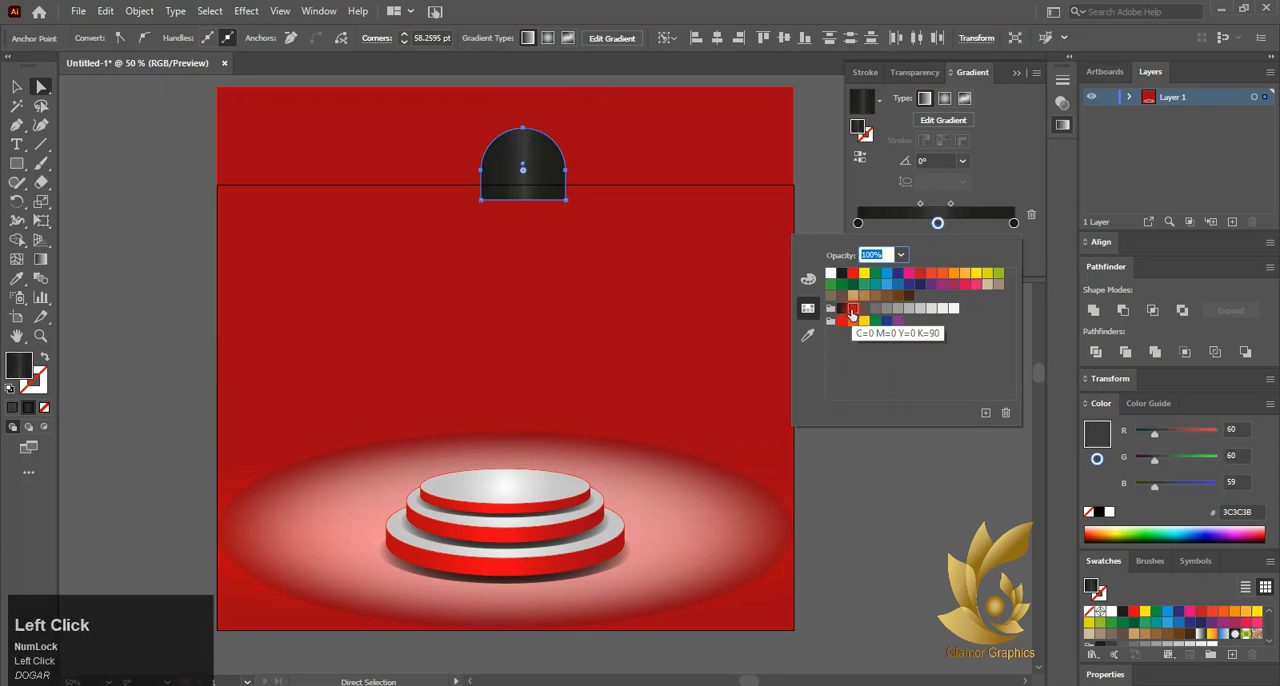
pyautogui.click(533, 177)
pyautogui.click(16, 87)
pyautogui.click(931, 73)
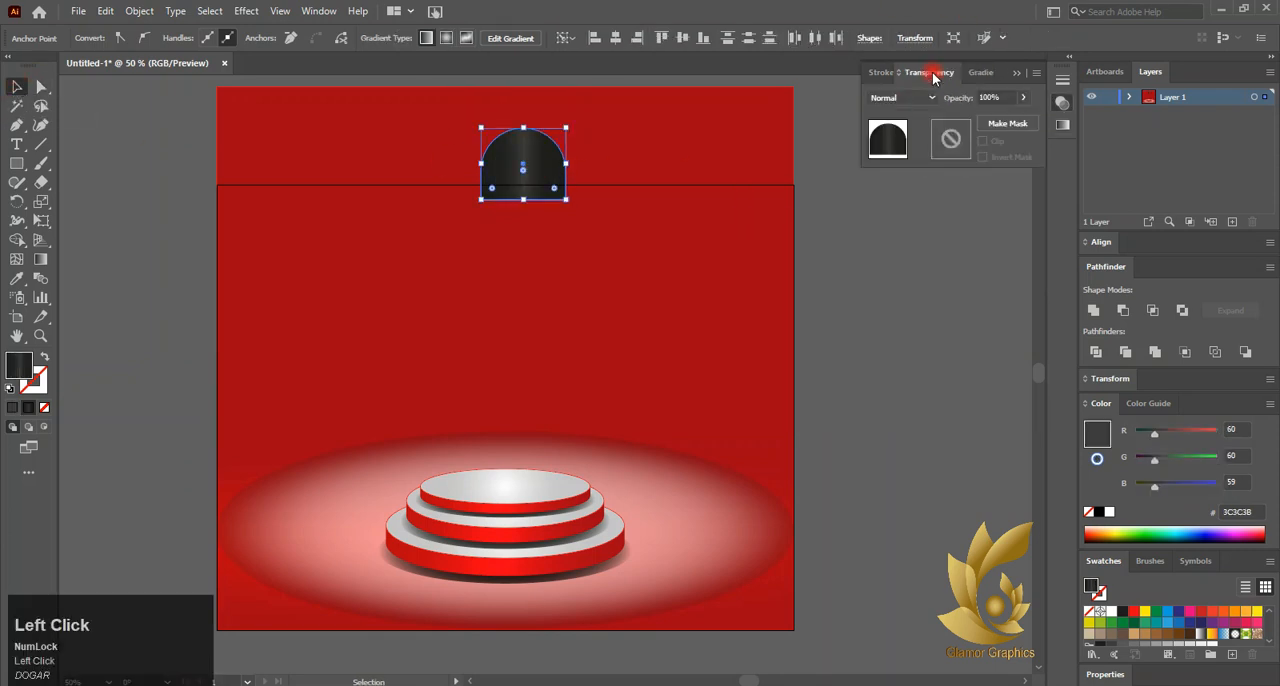
pyautogui.click(973, 72)
pyautogui.click(1017, 226)
pyautogui.click(910, 72)
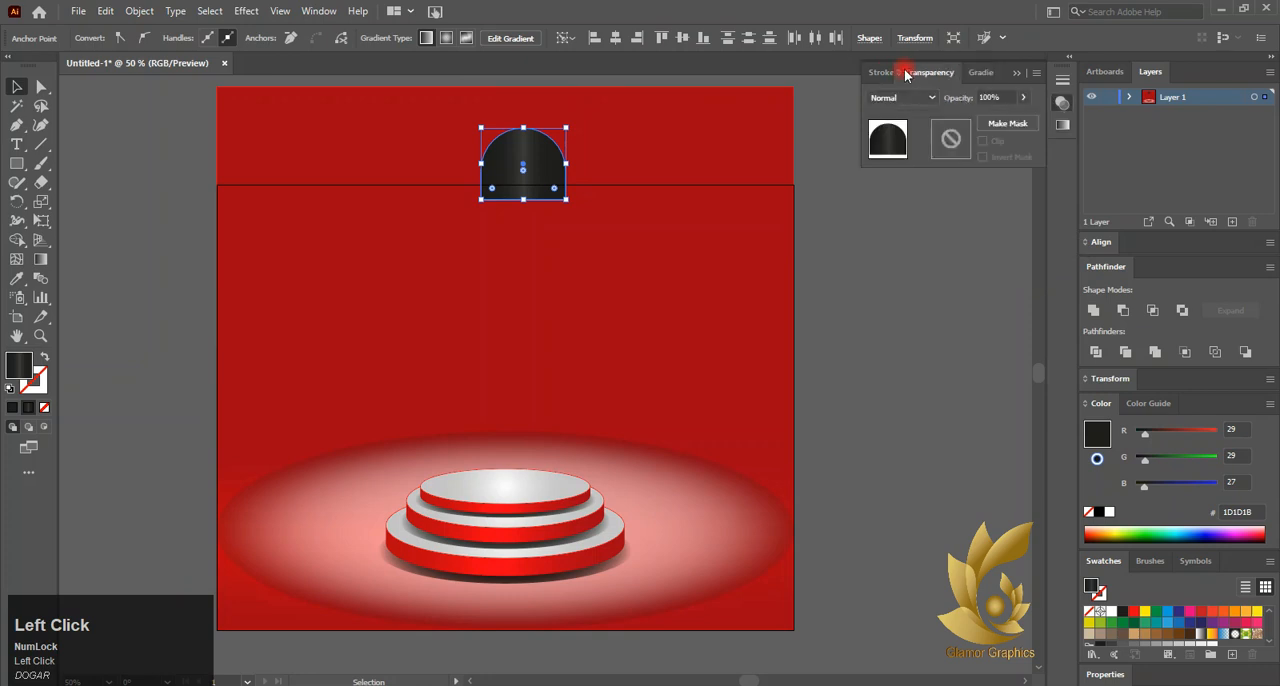
pyautogui.click(974, 72)
pyautogui.click(910, 72)
pyautogui.click(980, 74)
pyautogui.click(771, 212)
pyautogui.click(879, 204)
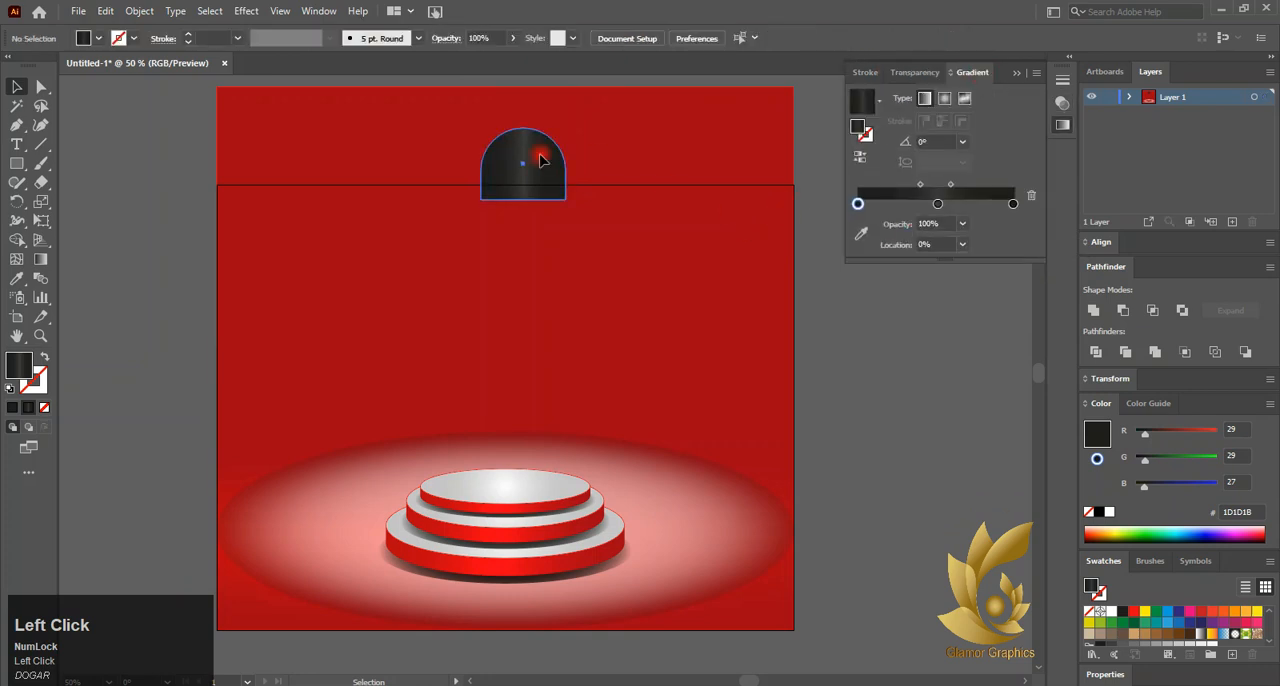
# Move the dark dome toward the middle and centre it horizontally on the artboard
pyautogui.moveTo(540, 160)
pyautogui.mouseDown()
pyautogui.moveTo(514, 203)
pyautogui.moveTo(519, 163)
pyautogui.mouseUp()
pyautogui.click(875, 39)
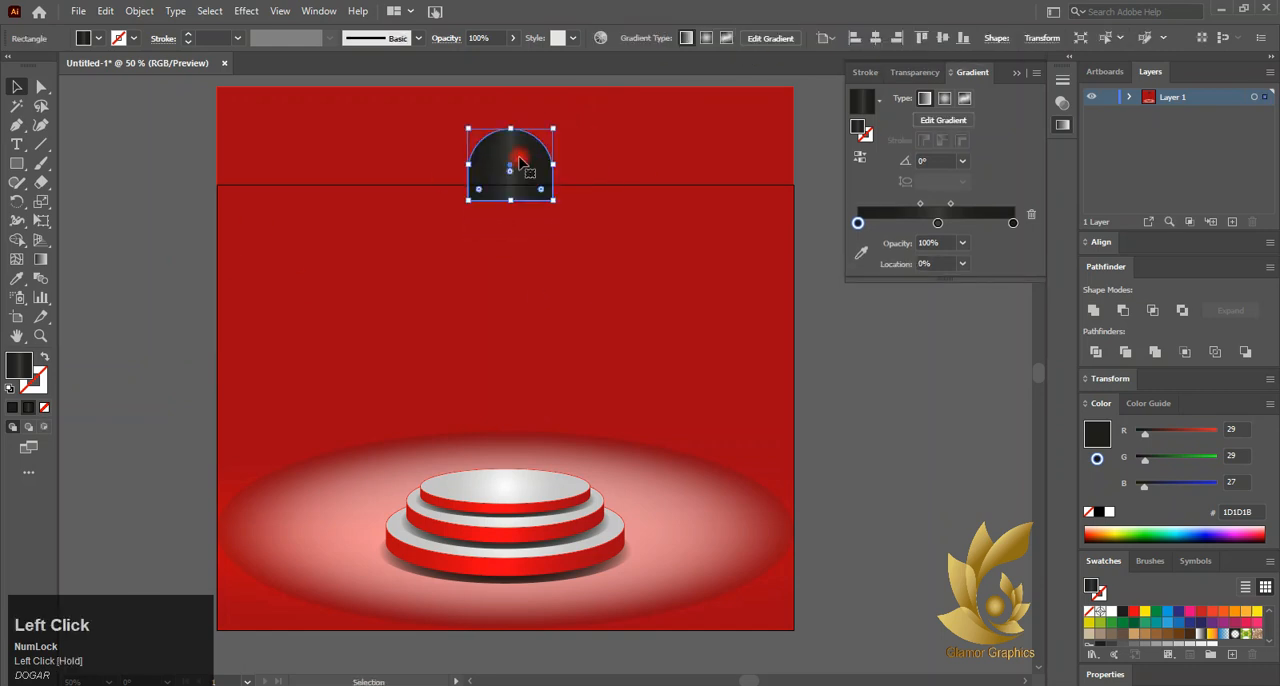
pyautogui.click(877, 39)
pyautogui.click(693, 368)
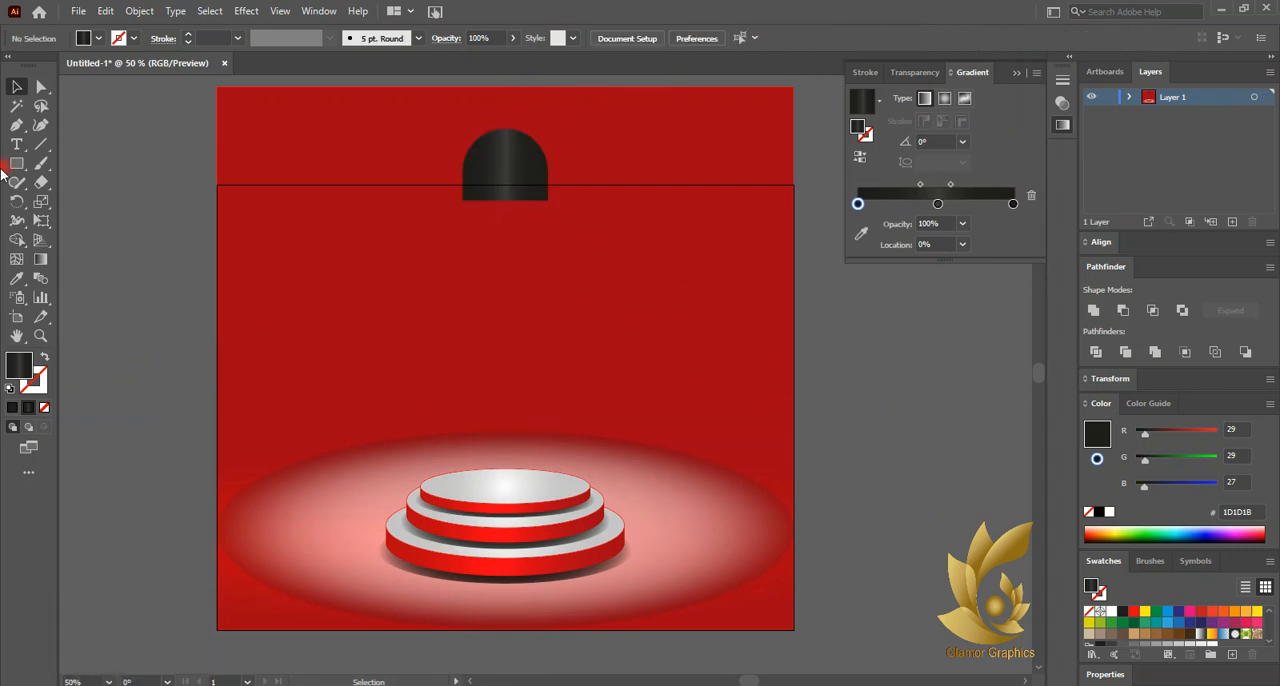
# Draw a vertical line from the dome's top centre upward past the red background's top edge
pyautogui.click(43, 147)
pyautogui.scroll(3, 508, 239)
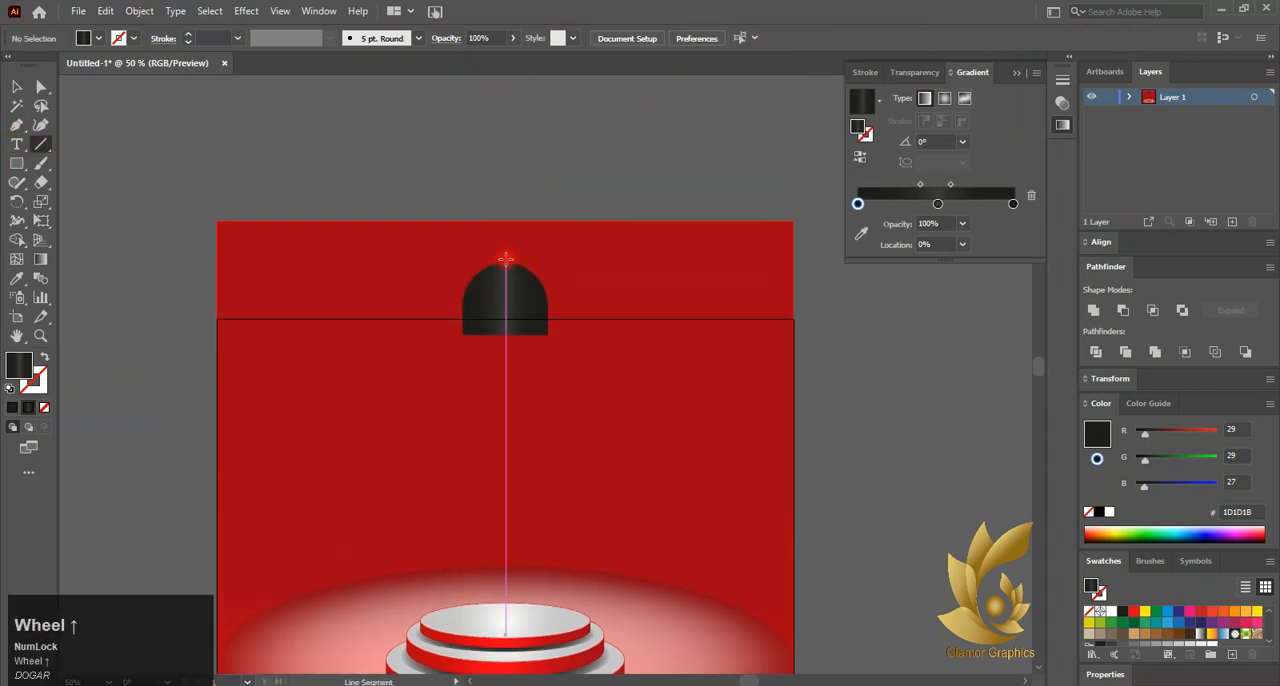
pyautogui.click(506, 259)
pyautogui.click(676, 394)
pyautogui.moveTo(505, 262); pyautogui.dragTo(505, 153)
# Give the lamp's cord line a solid dark 1D1D1B stroke with a weight of 2 pt
pyautogui.click(14, 408)
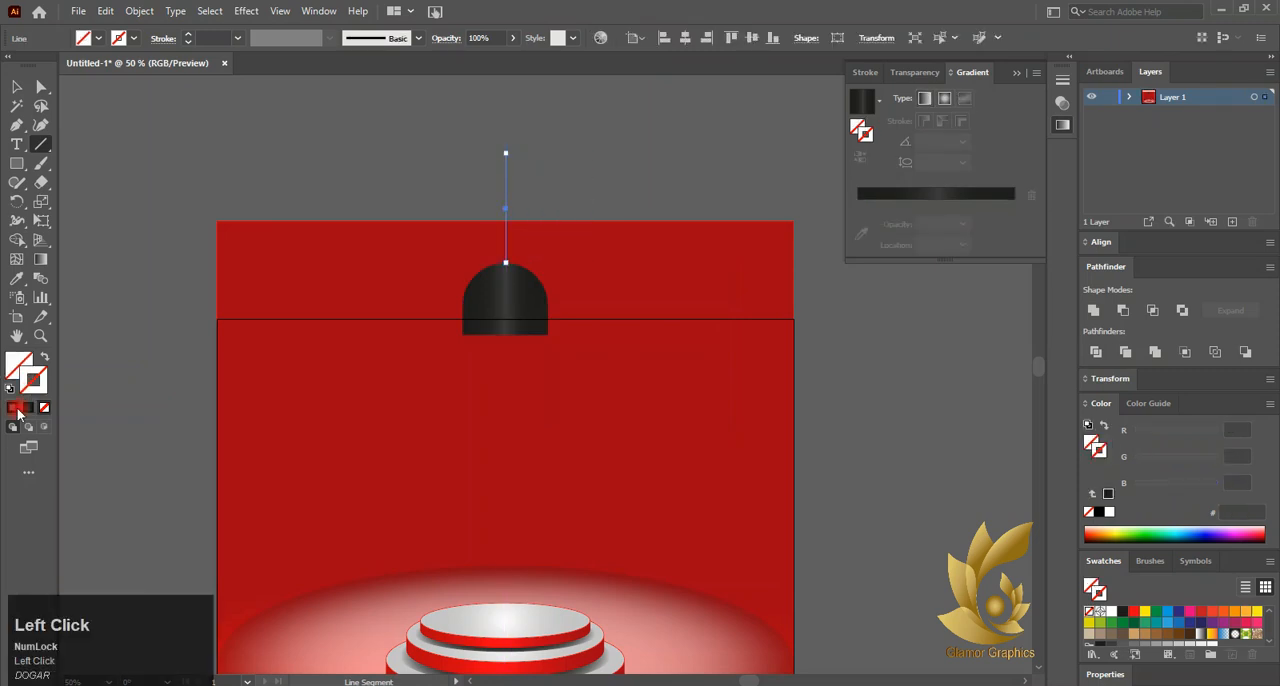
pyautogui.click(237, 38)
pyautogui.click(262, 124)
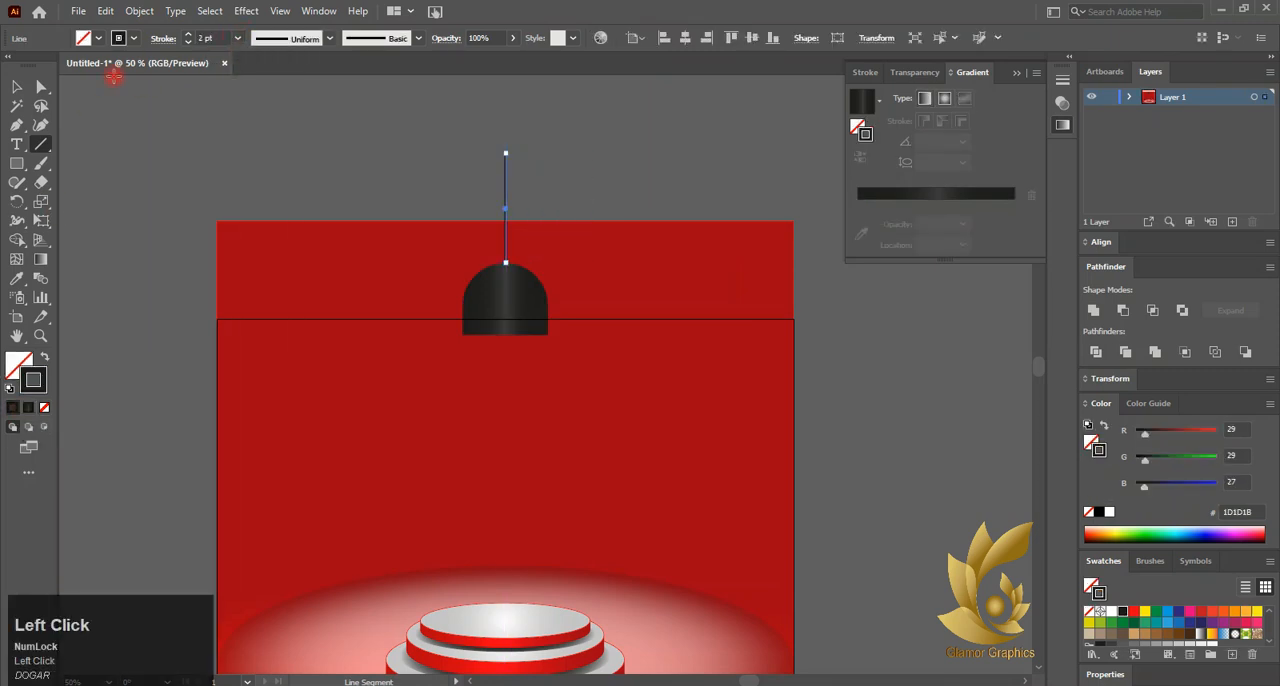
pyautogui.press('v')
pyautogui.click(163, 152)
pyautogui.click(511, 256)
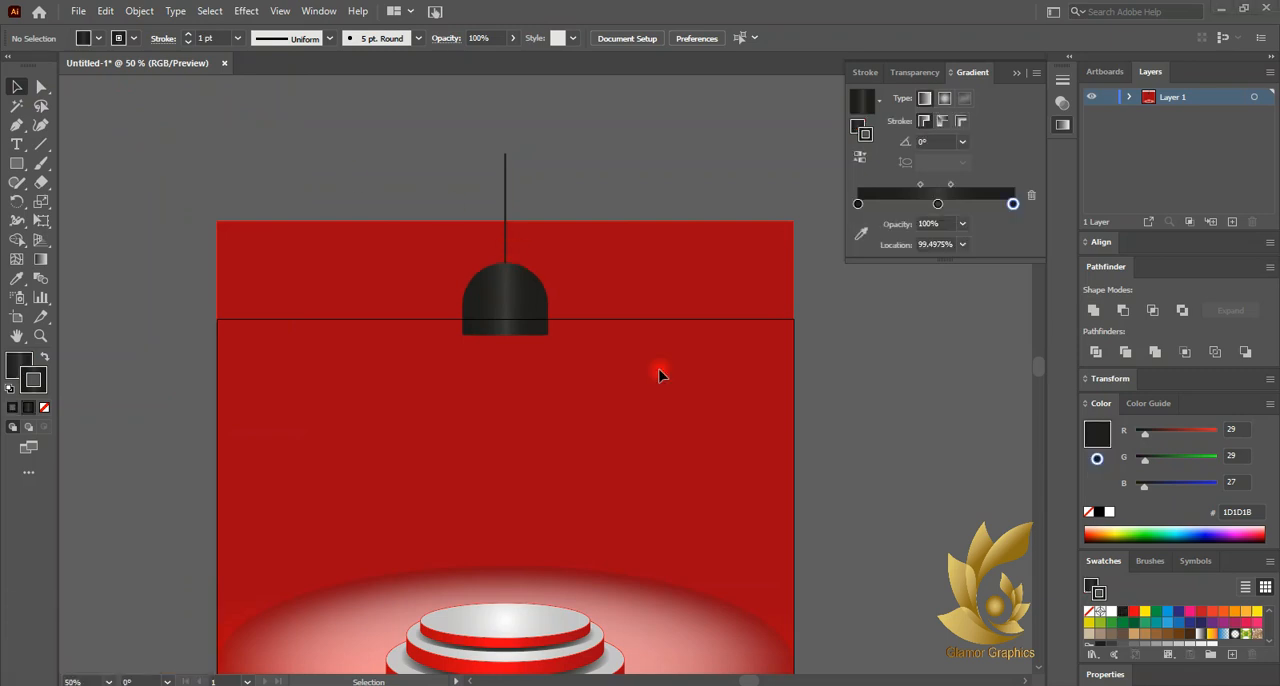
pyautogui.click(534, 466)
# Copy the dark dome and paste the duplicate in place directly in front of the original
pyautogui.scroll(-4, 486, 443)
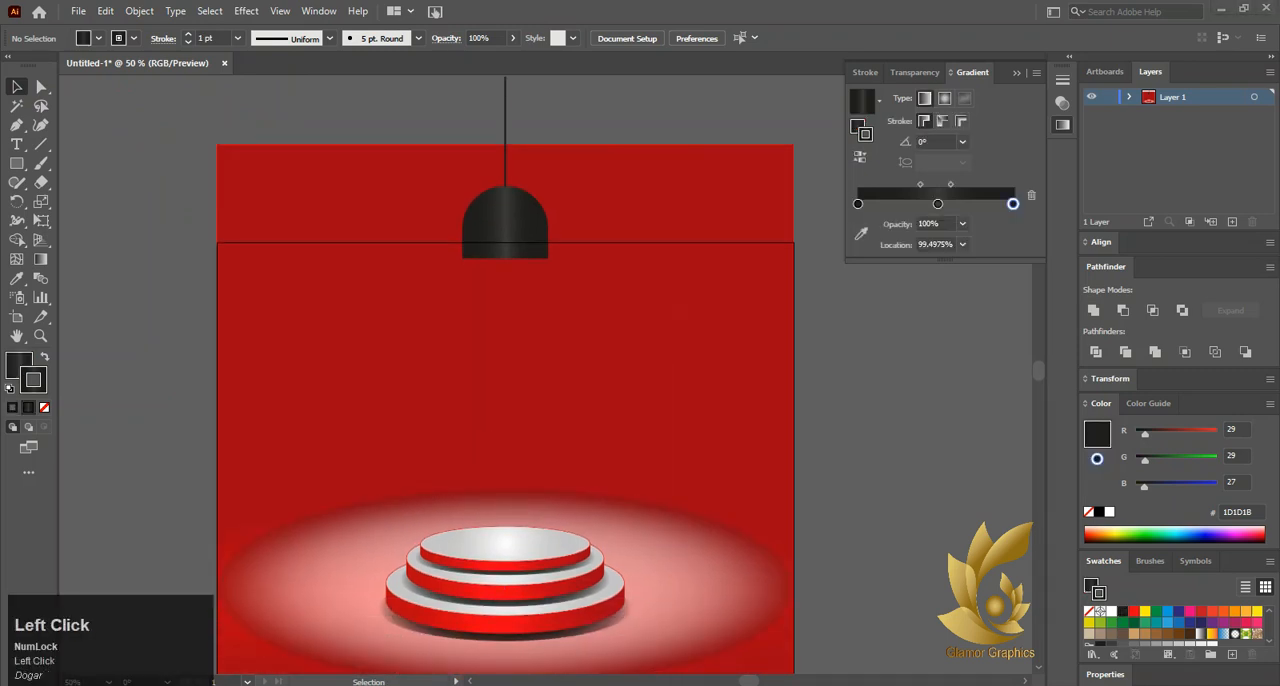
pyautogui.click(505, 225)
pyautogui.click(108, 12)
pyautogui.click(131, 88)
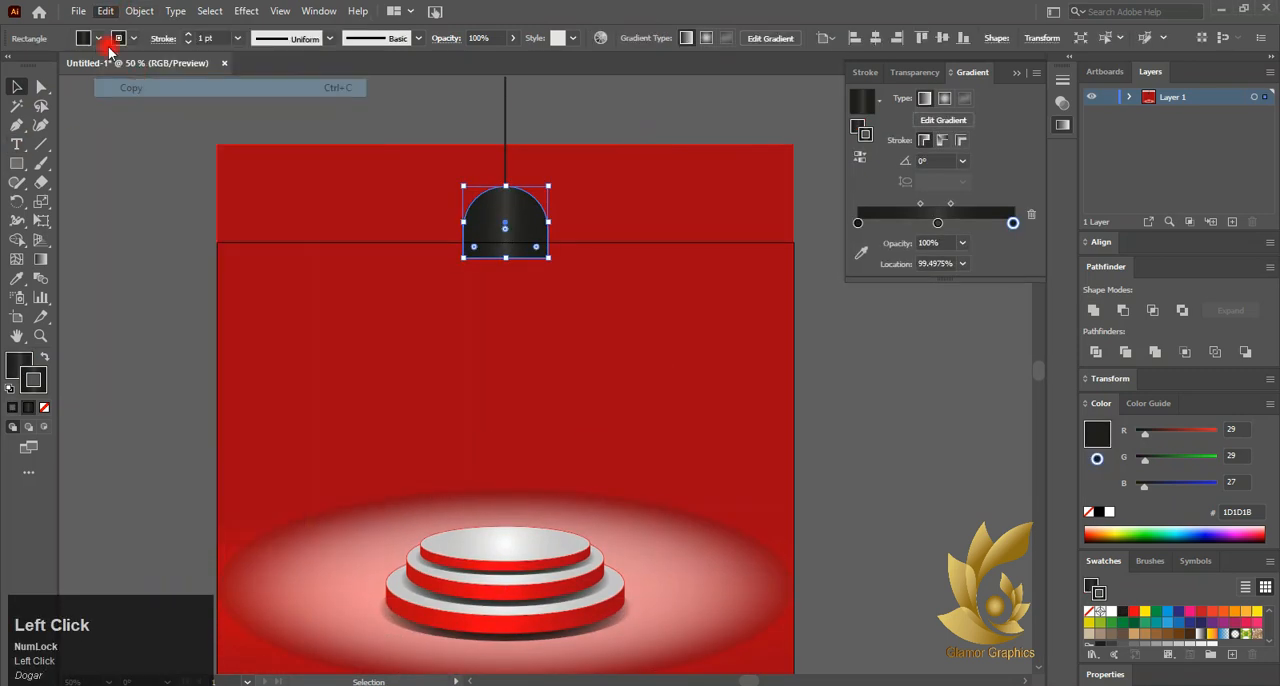
pyautogui.click(107, 12)
pyautogui.click(160, 122)
pyautogui.moveTo(526, 222); pyautogui.dragTo(528, 288)
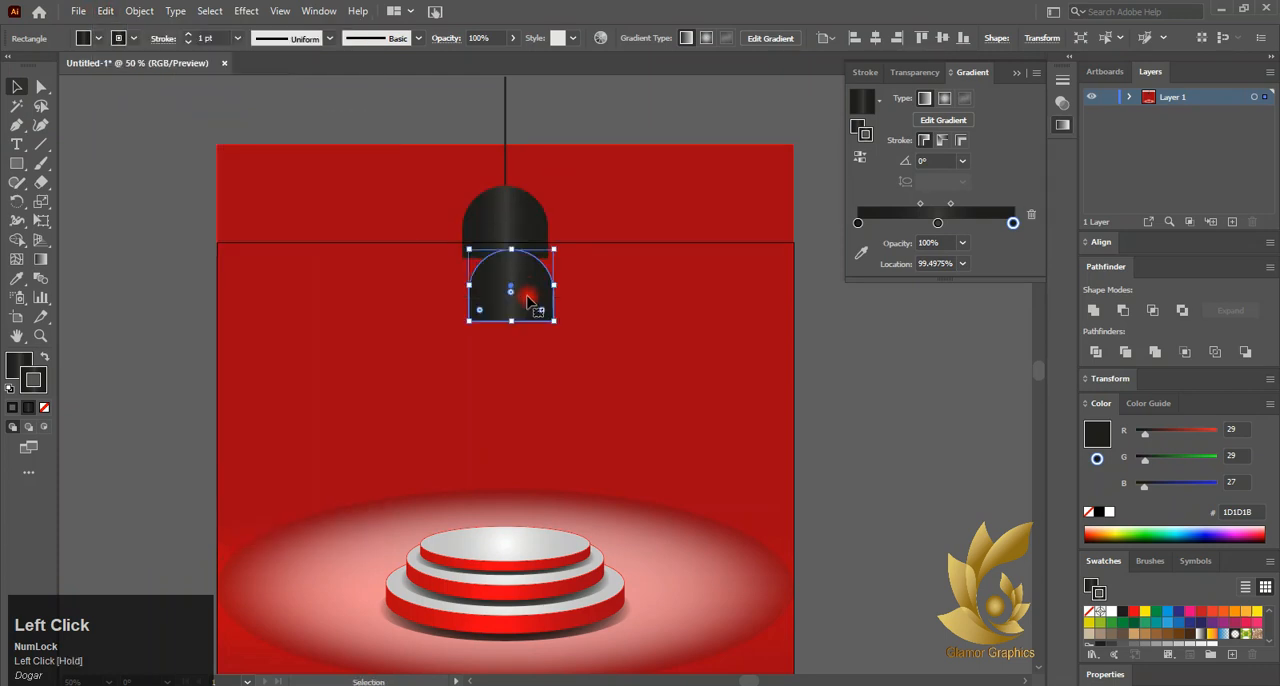
pyautogui.hotkey('ctrl', 'z')
# Remove the stroke from the front dome copy and fill it with white
pyautogui.click(47, 410)
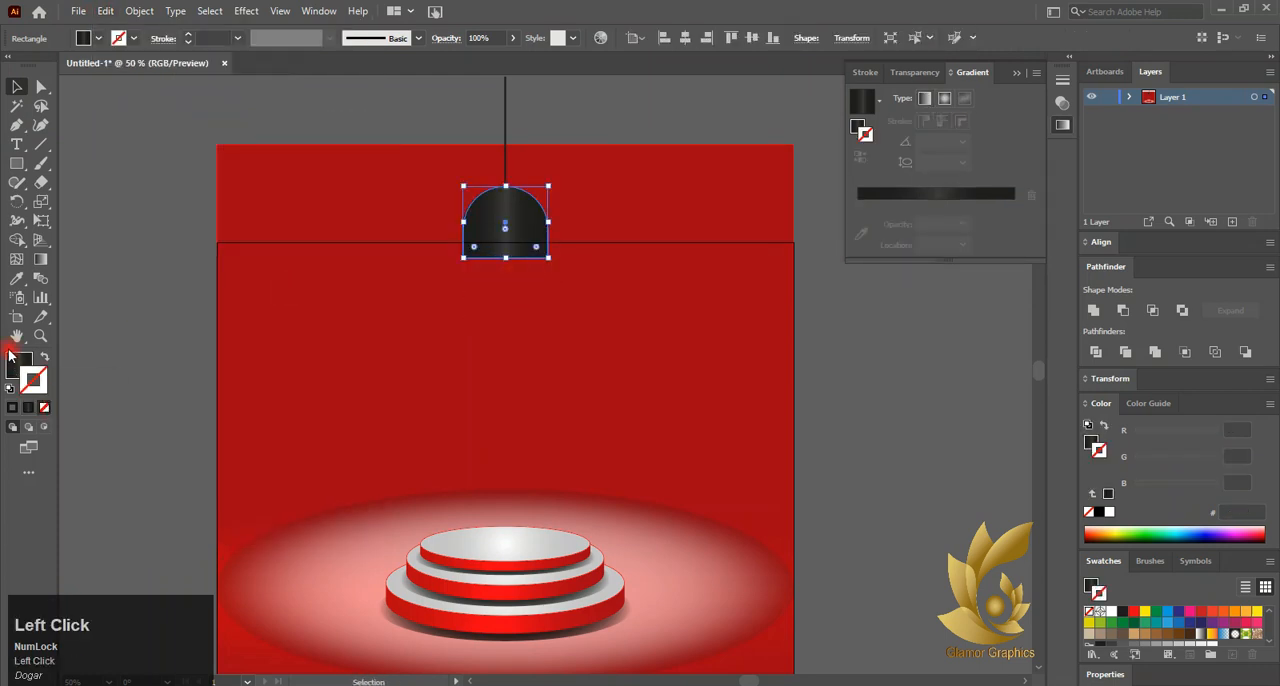
pyautogui.click(1018, 73)
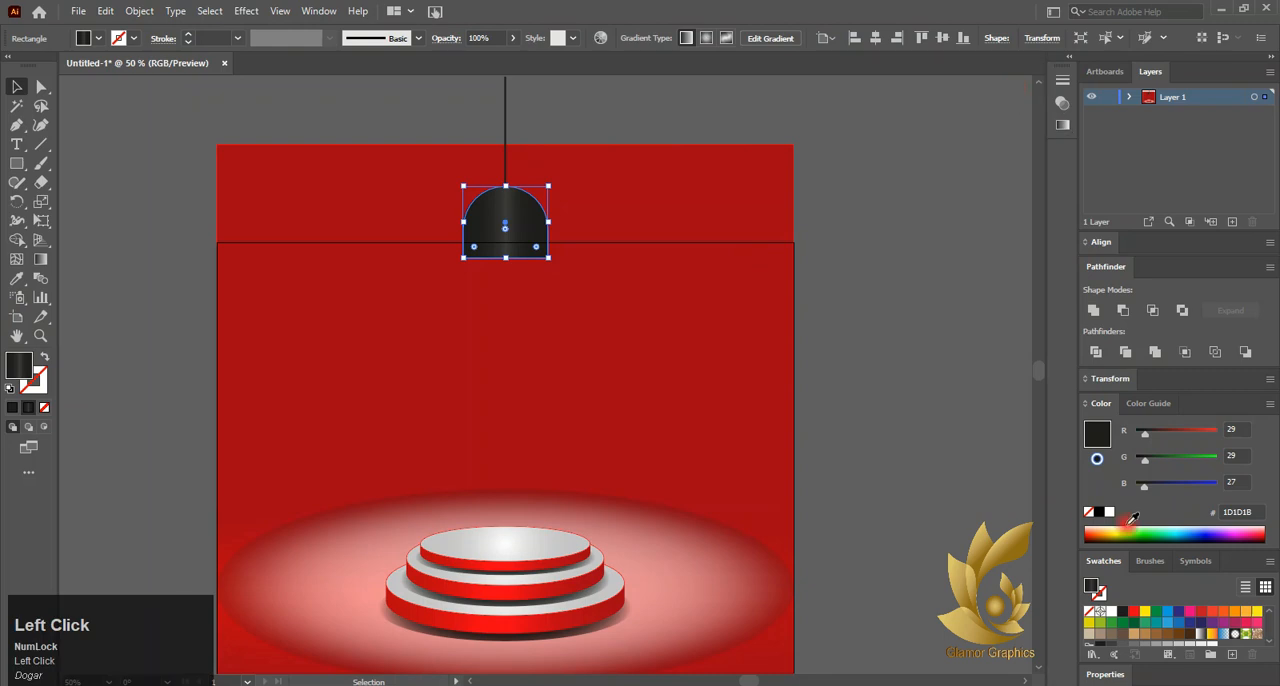
pyautogui.click(97, 38)
pyautogui.click(33, 65)
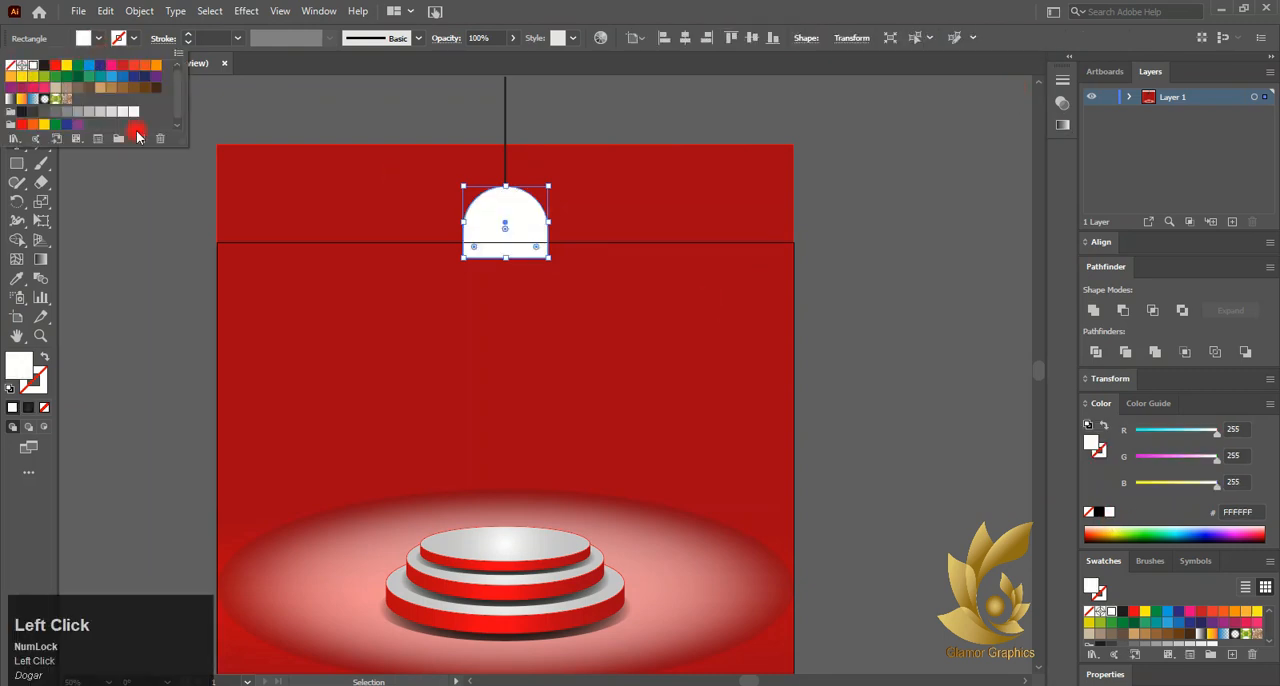
pyautogui.click(101, 41)
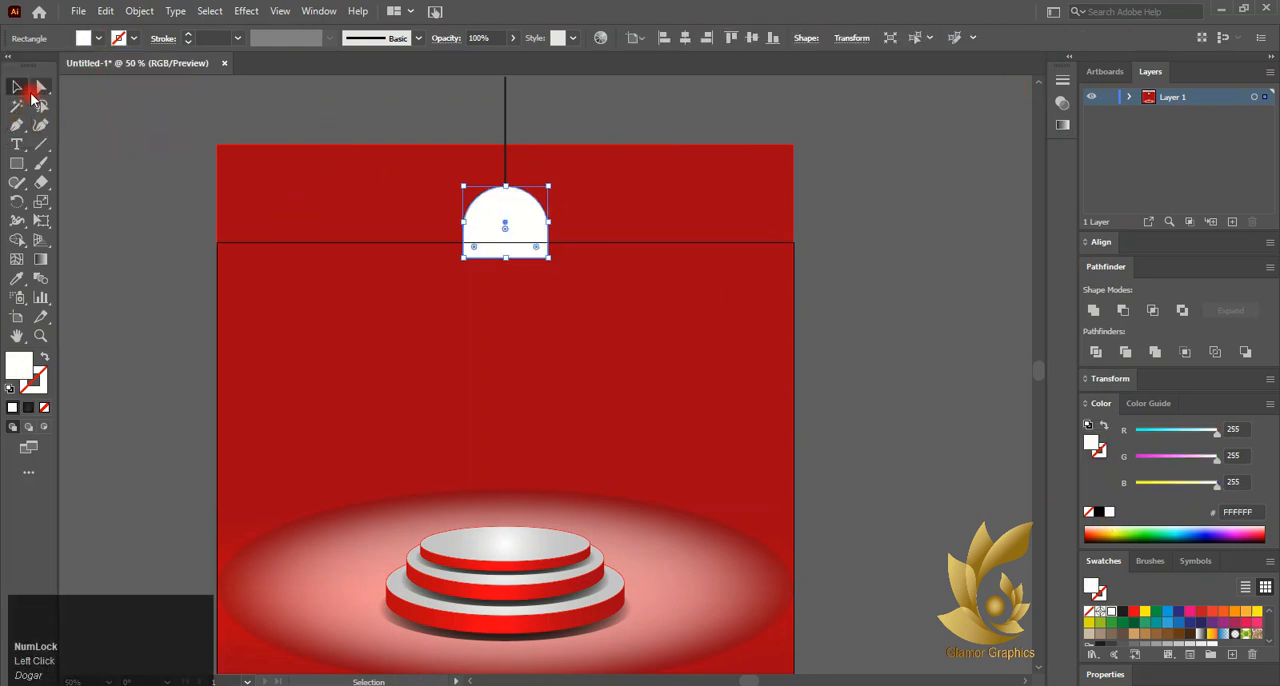
# Add an anchor point at the middle of the white dome's straight bottom edge
pyautogui.click(541, 258)
pyautogui.click(36, 86)
pyautogui.click(509, 258)
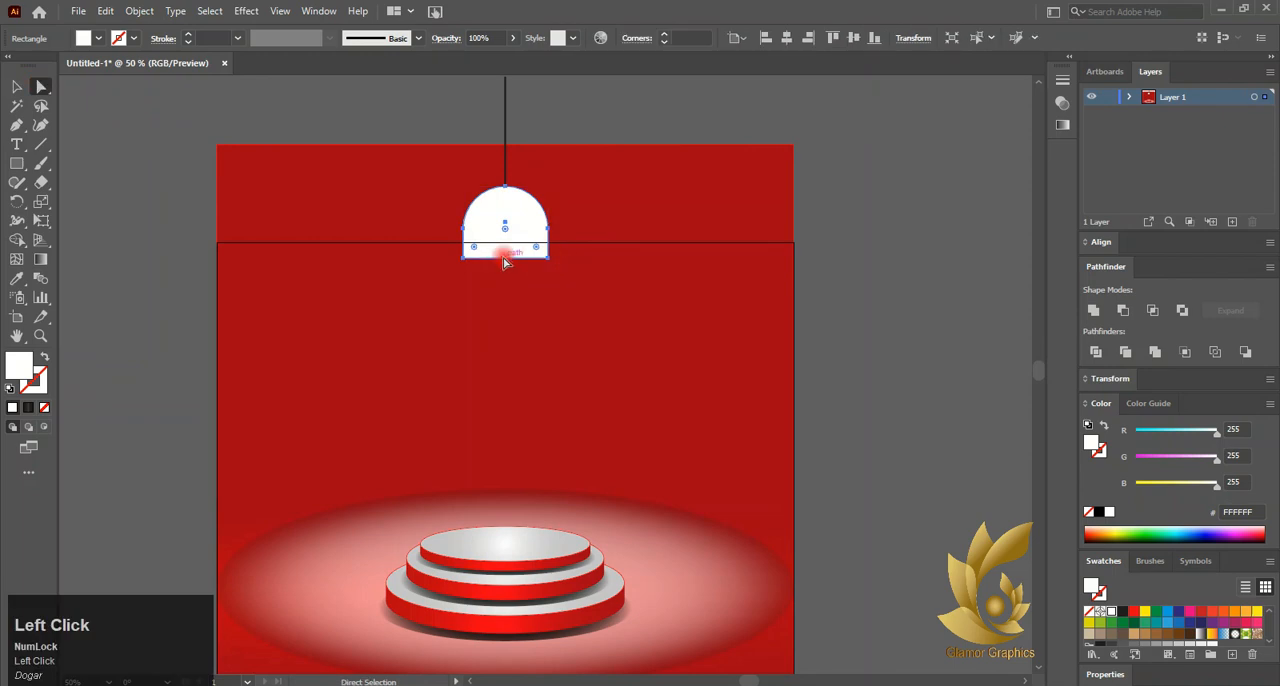
pyautogui.click(16, 126)
pyautogui.click(505, 258)
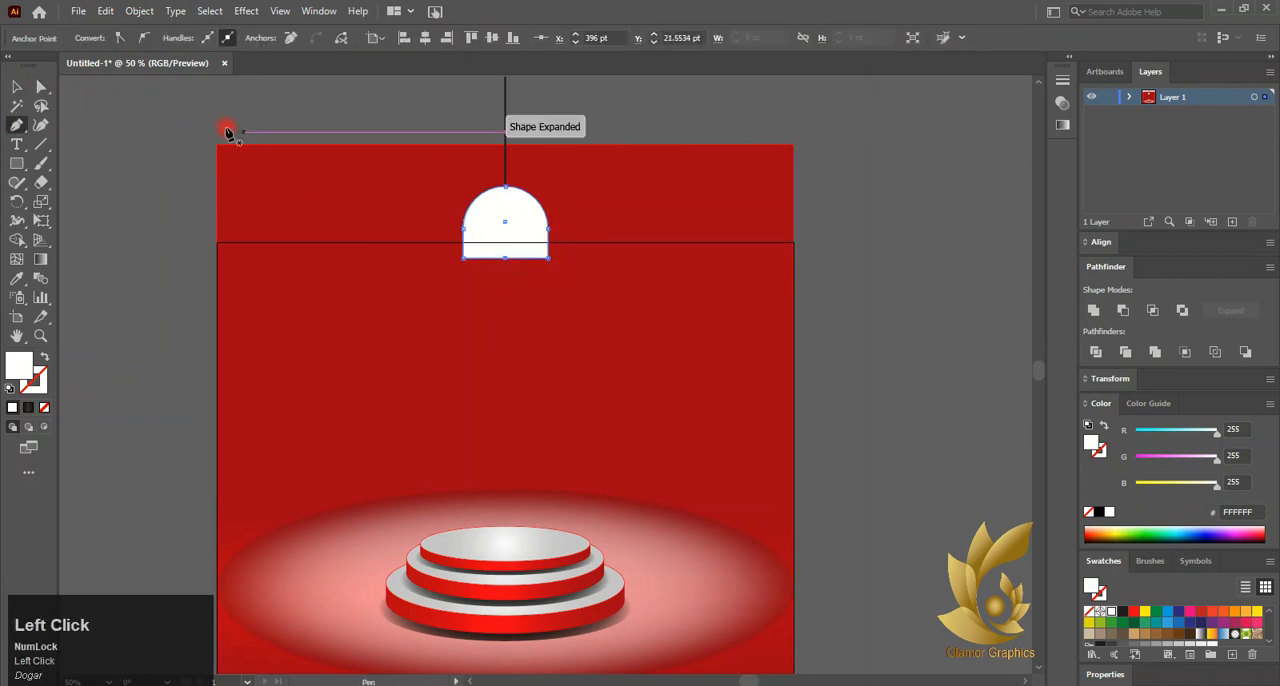
pyautogui.click(501, 258)
# Raise the white dome's bottom middle anchor and curve the edge into an arch that exposes the dark dome behind
pyautogui.moveTo(505, 258)
pyautogui.mouseDown()
pyautogui.moveTo(503, 208)
pyautogui.moveTo(524, 307)
pyautogui.moveTo(505, 223)
pyautogui.moveTo(487, 275)
pyautogui.mouseUp()
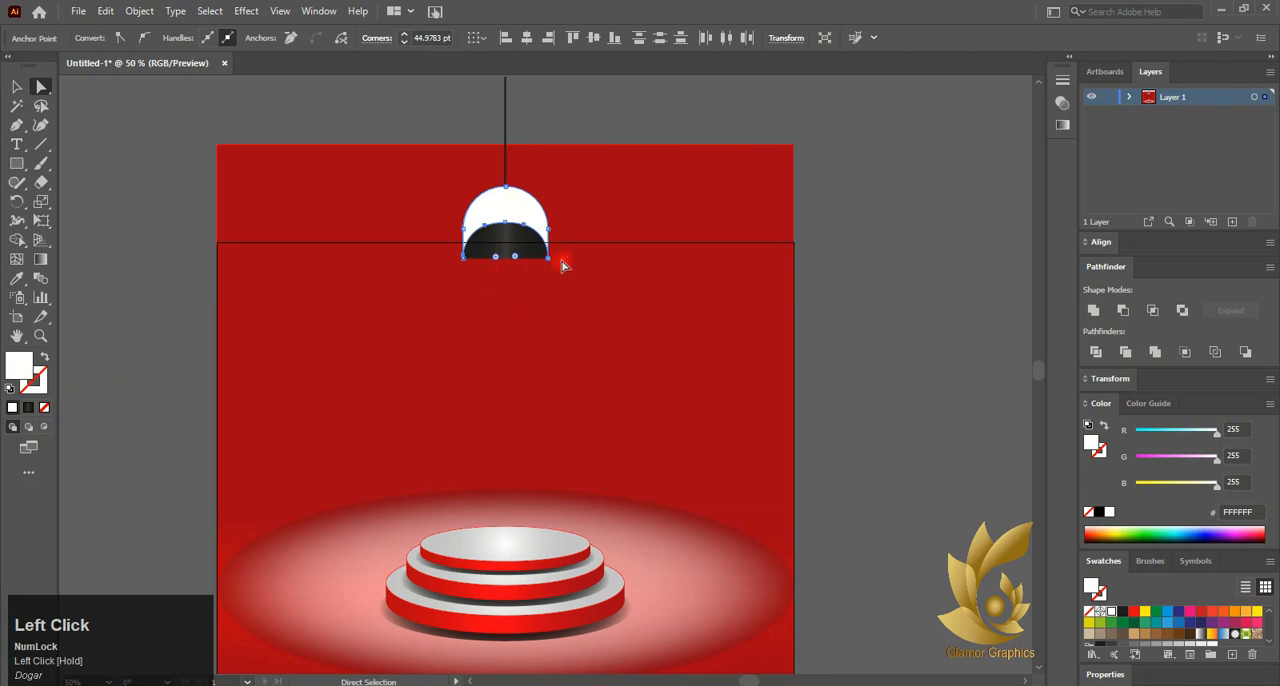
pyautogui.moveTo(507, 229)
pyautogui.mouseDown()
pyautogui.moveTo(531, 234)
pyautogui.moveTo(514, 229)
pyautogui.mouseUp()
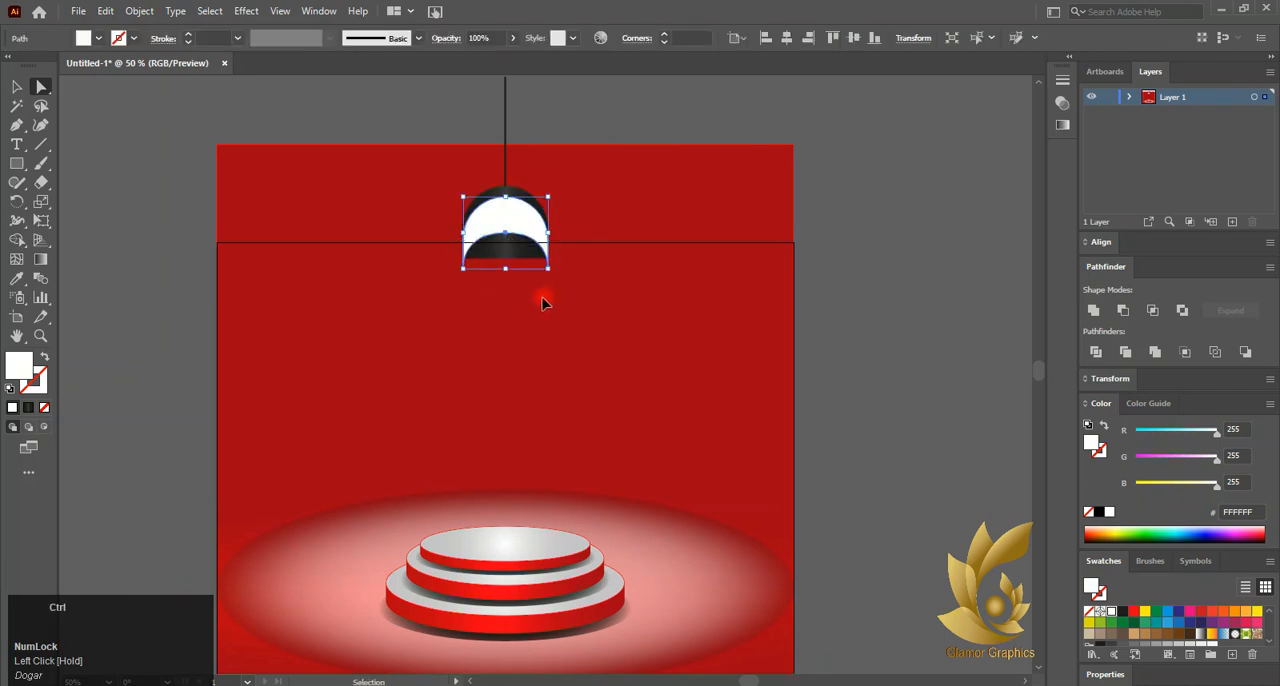
pyautogui.hotkey('ctrl', 'z')
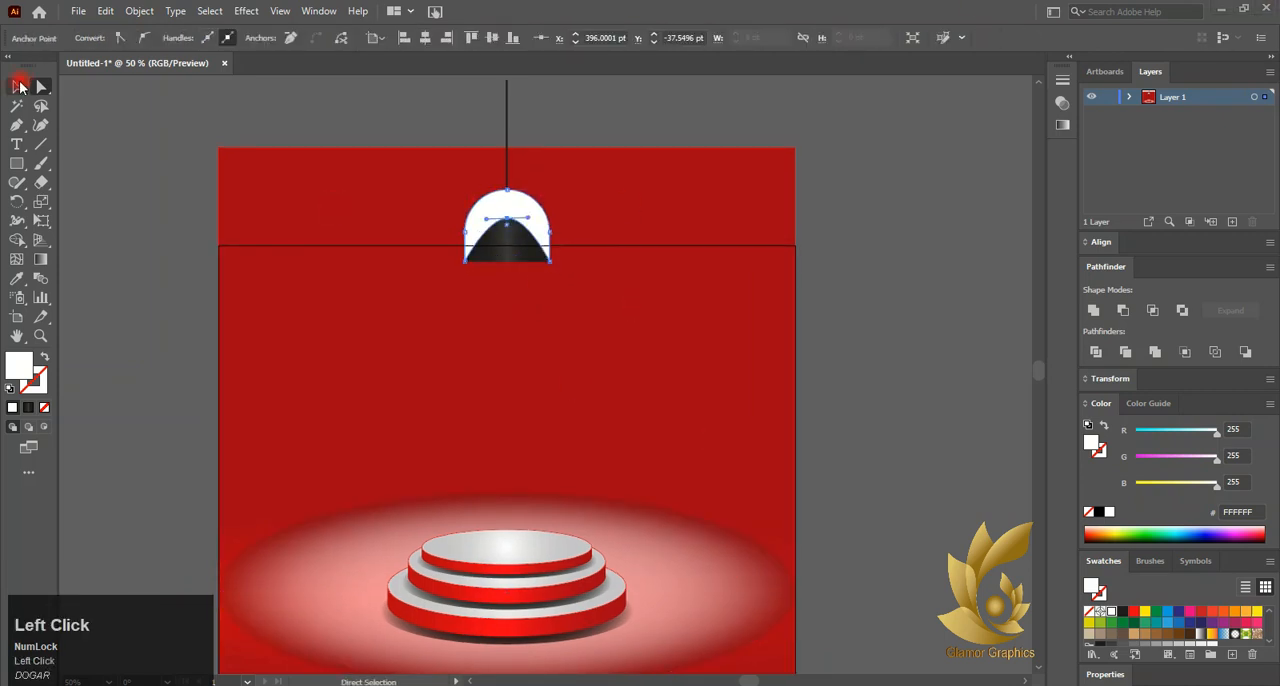
pyautogui.click(17, 87)
# Fill the arched white dome shape with the white-to-black preset gradient, keeping its type linear
pyautogui.click(1070, 58)
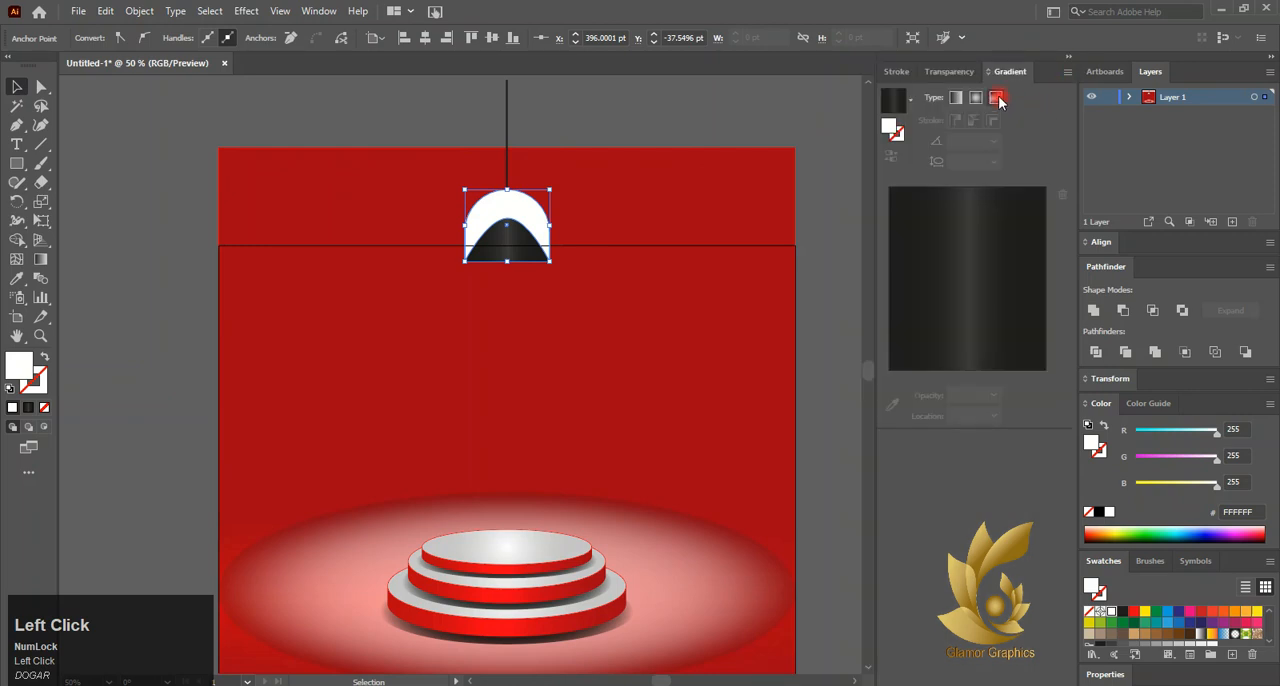
pyautogui.click(986, 214)
pyautogui.moveTo(981, 227); pyautogui.dragTo(1062, 215)
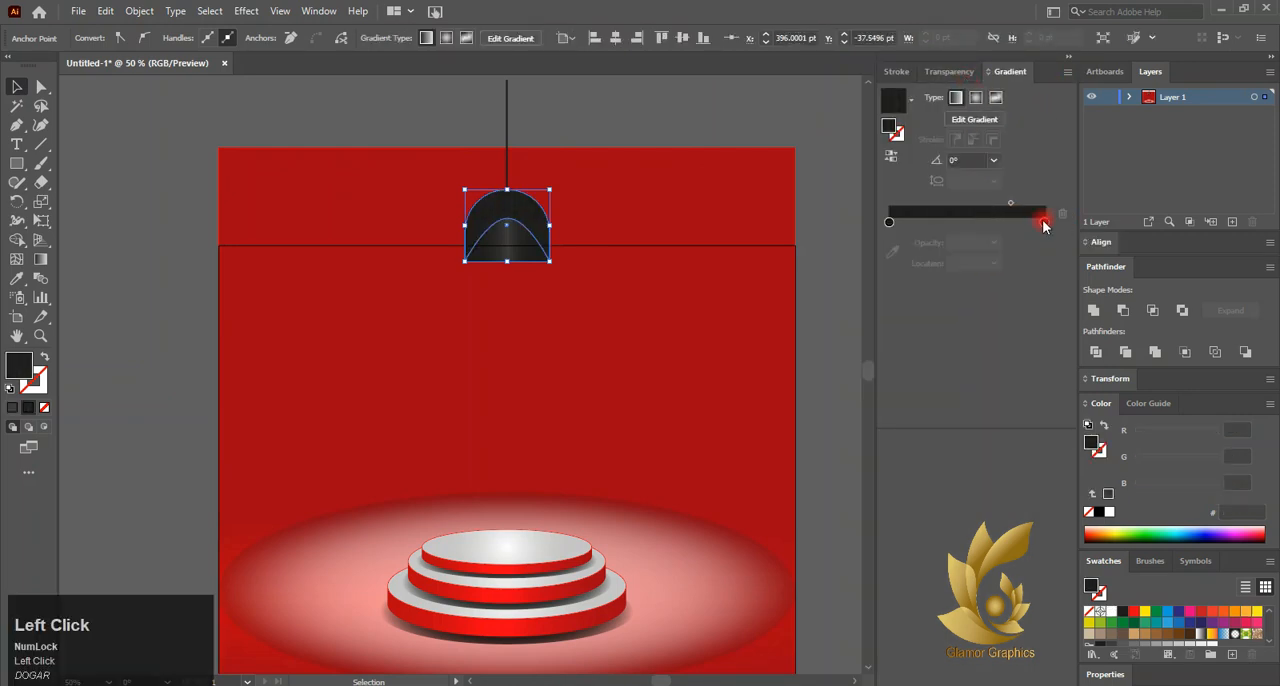
pyautogui.click(914, 104)
pyautogui.click(810, 130)
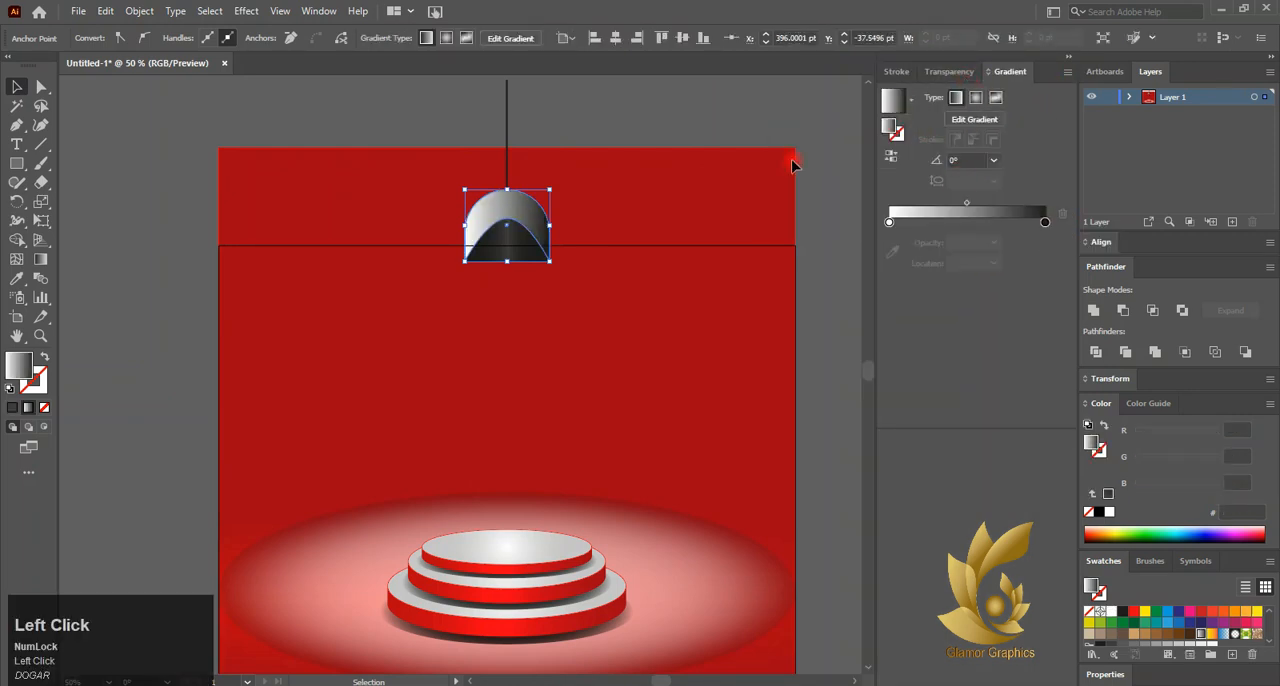
pyautogui.click(976, 97)
pyautogui.click(959, 100)
# Rearrange the gradient to dark stops at both ends and a 706F6F grey stop near the middle, at about 48%
pyautogui.moveTo(892, 223); pyautogui.dragTo(948, 223)
pyautogui.moveTo(1045, 223); pyautogui.dragTo(962, 222)
pyautogui.doubleClick(963, 222)
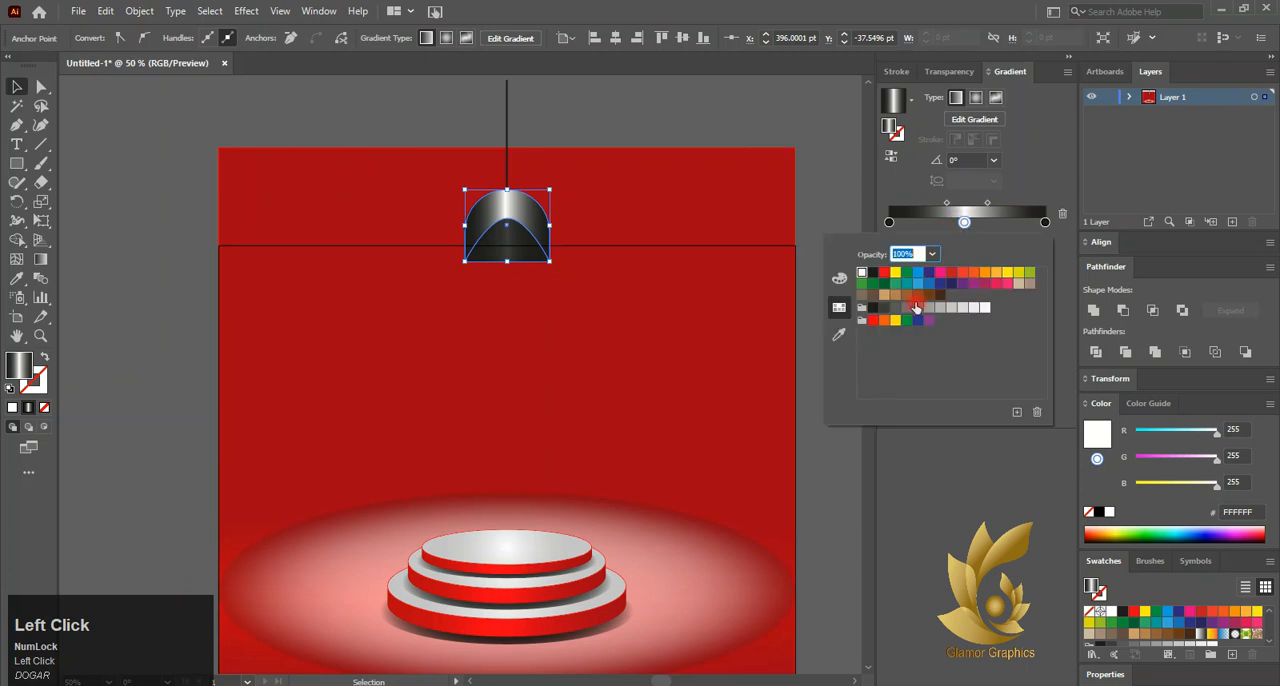
pyautogui.click(897, 307)
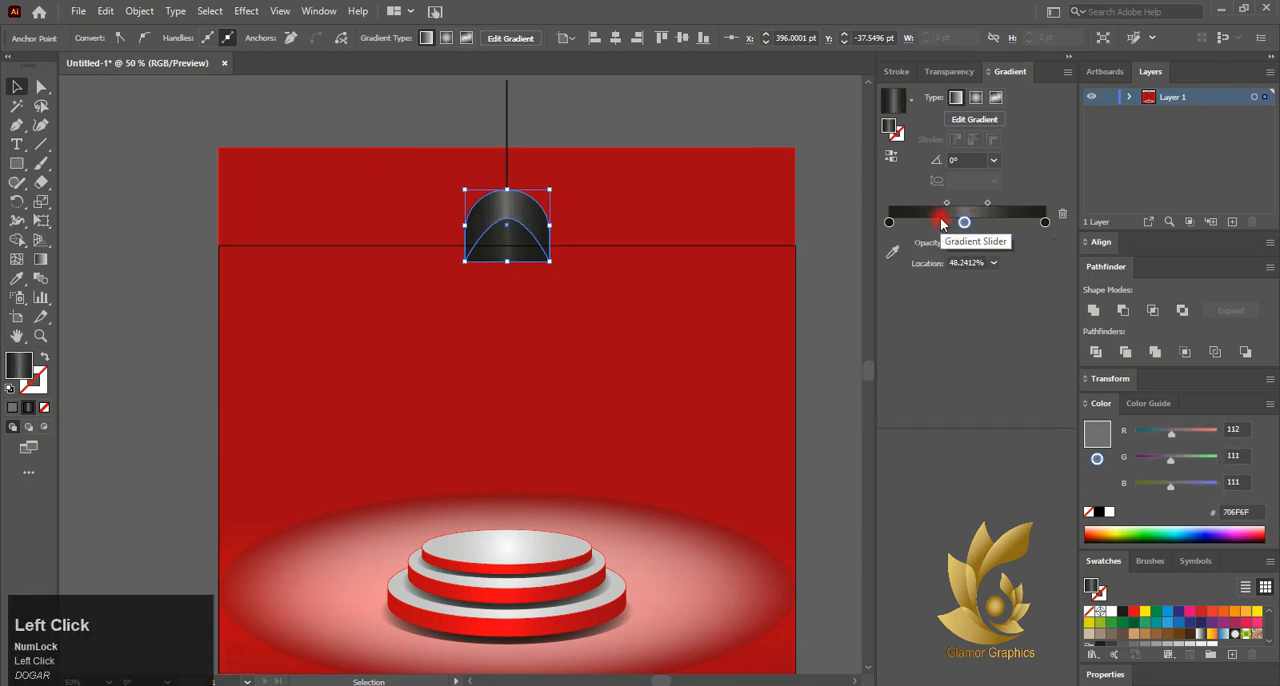
# Redraw the front dome's gradient vertically, running from the dome's lower part up past its top
pyautogui.click(40, 259)
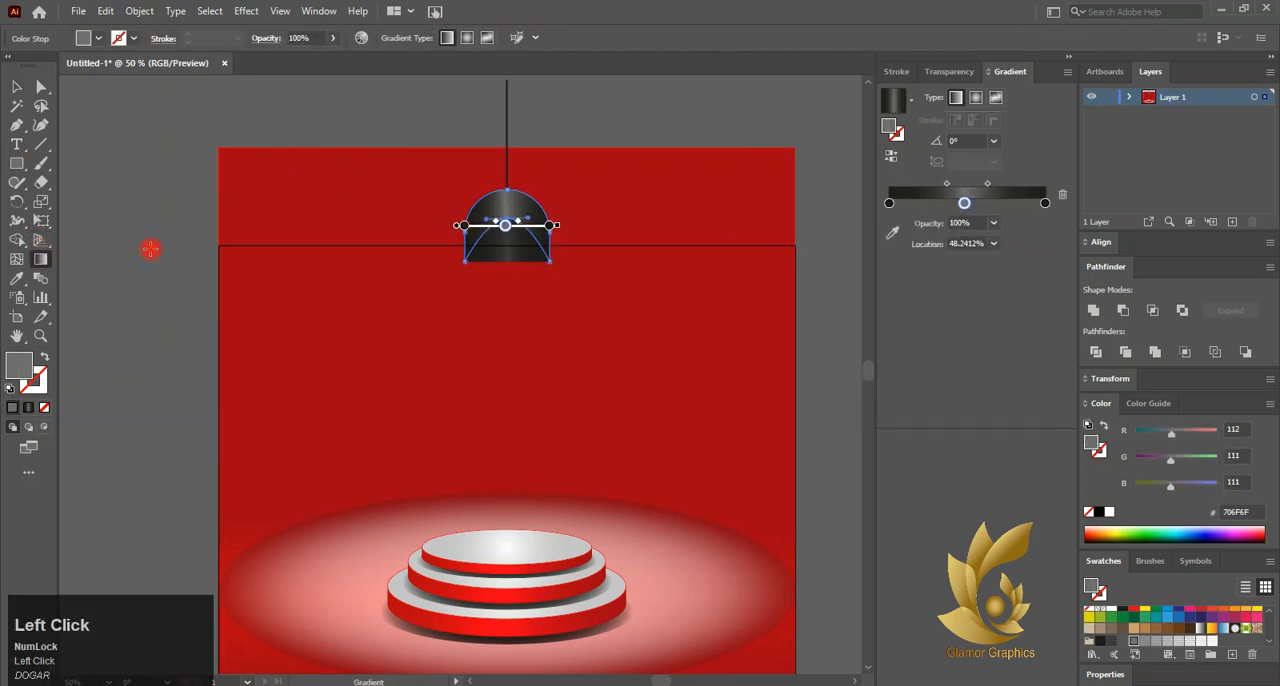
pyautogui.moveTo(506, 241); pyautogui.dragTo(510, 137)
pyautogui.moveTo(508, 237); pyautogui.dragTo(510, 210)
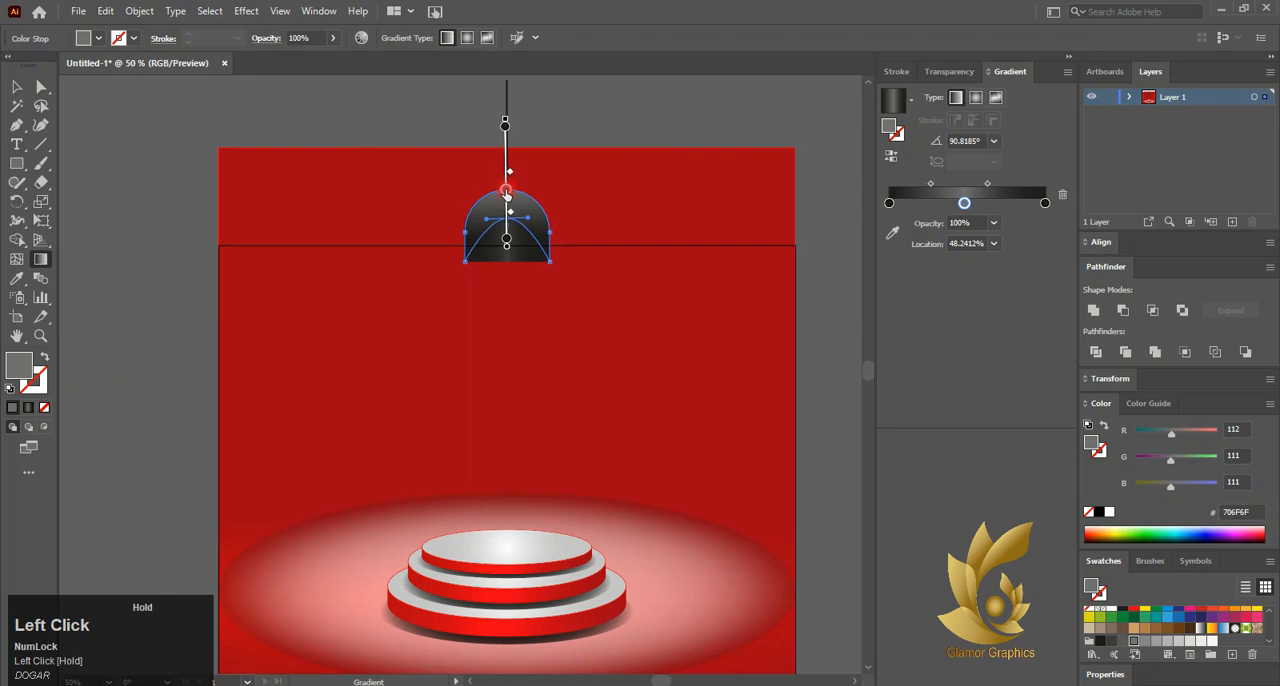
# Remove the dark end stop from the front dome's gradient and move the grey stop to about 30%
pyautogui.moveTo(1048, 208); pyautogui.dragTo(1062, 201)
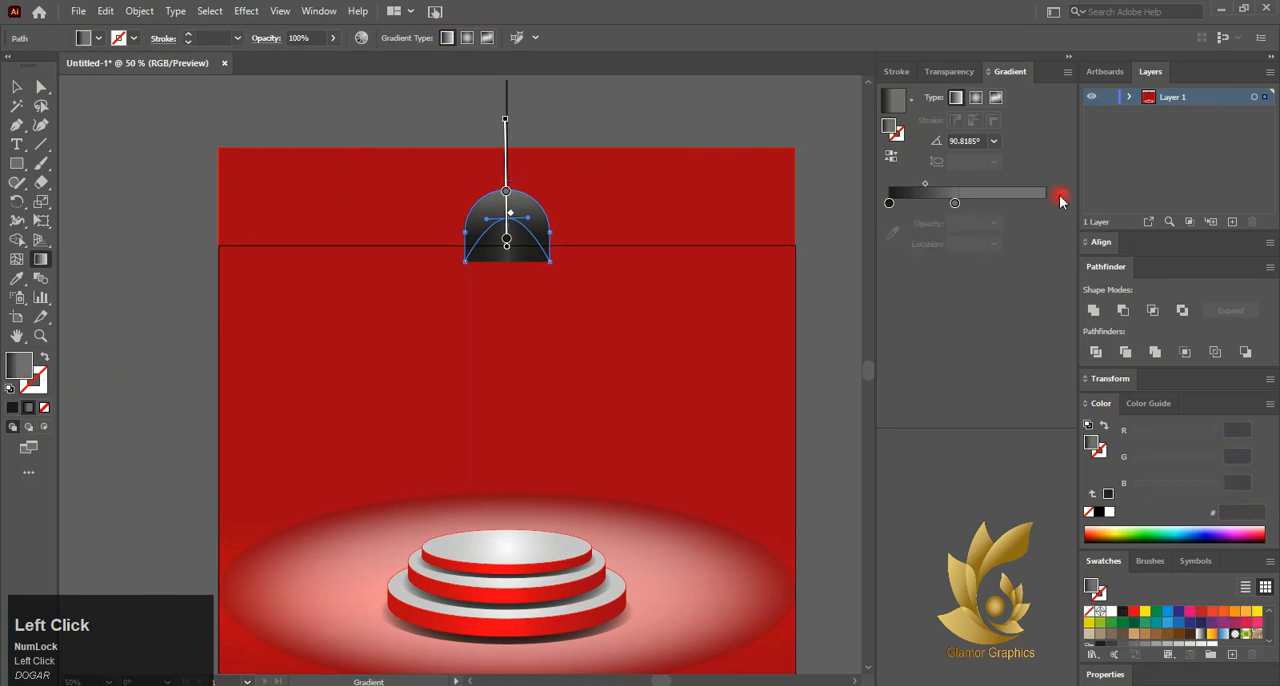
pyautogui.click(506, 193)
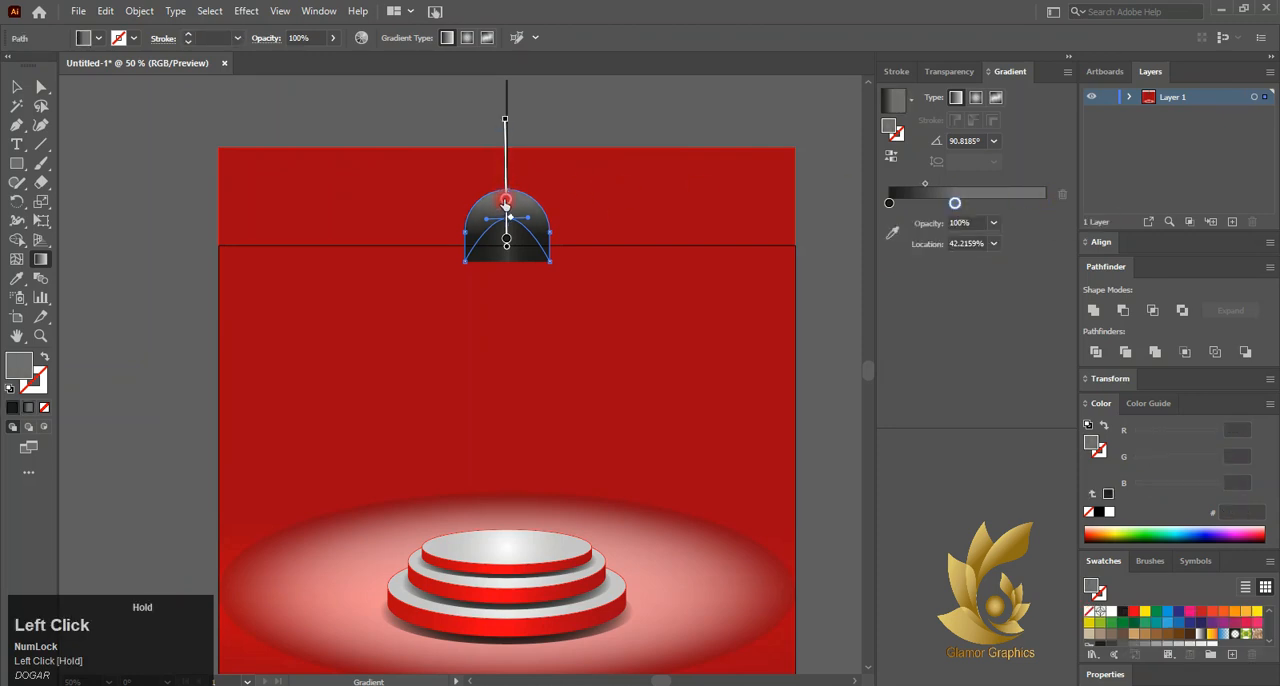
pyautogui.moveTo(506, 204)
pyautogui.mouseDown()
pyautogui.moveTo(508, 226)
pyautogui.moveTo(511, 205)
pyautogui.mouseUp()
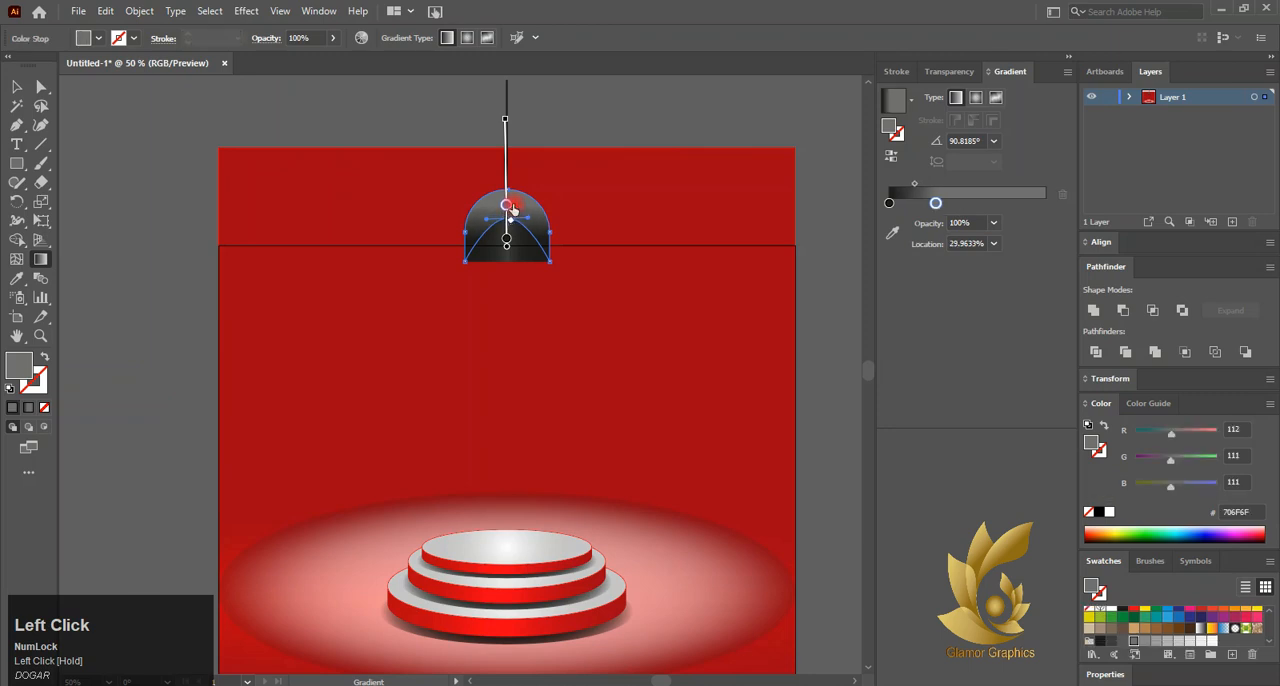
# Recolour the front dome's grey gradient stop to B2B2B2, shift it to about 36%, and deselect the shape
pyautogui.doubleClick(937, 204)
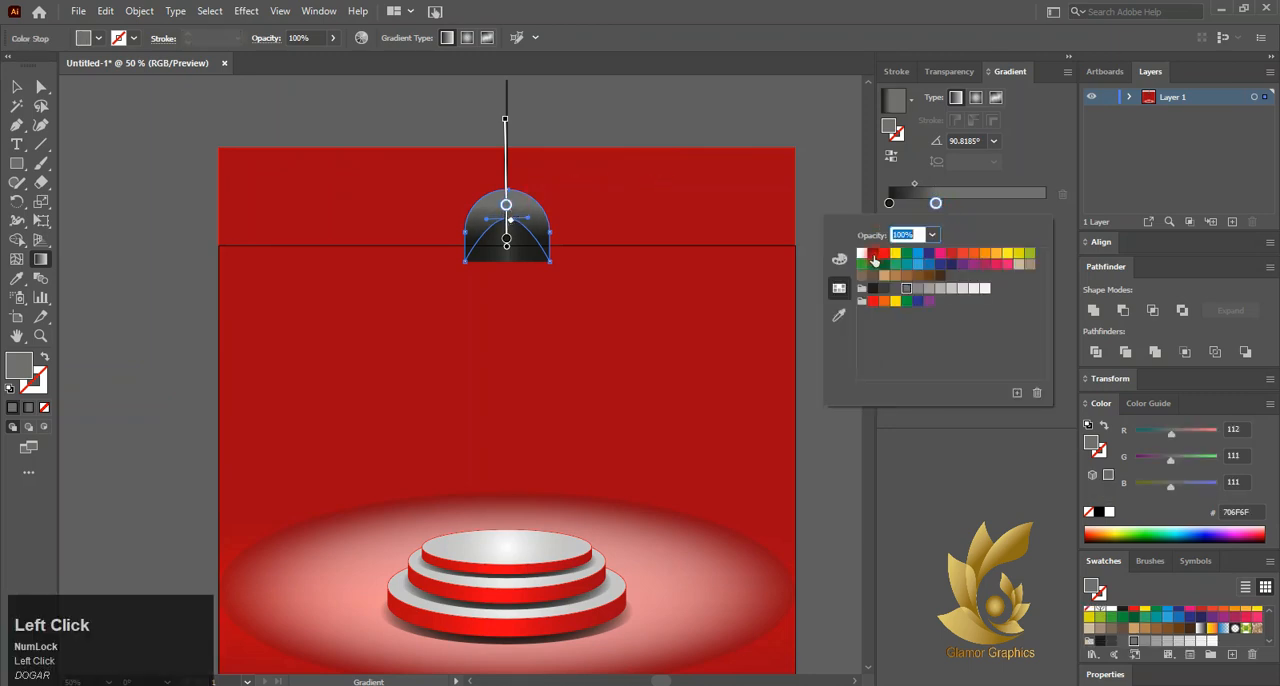
pyautogui.click(862, 254)
pyautogui.click(985, 289)
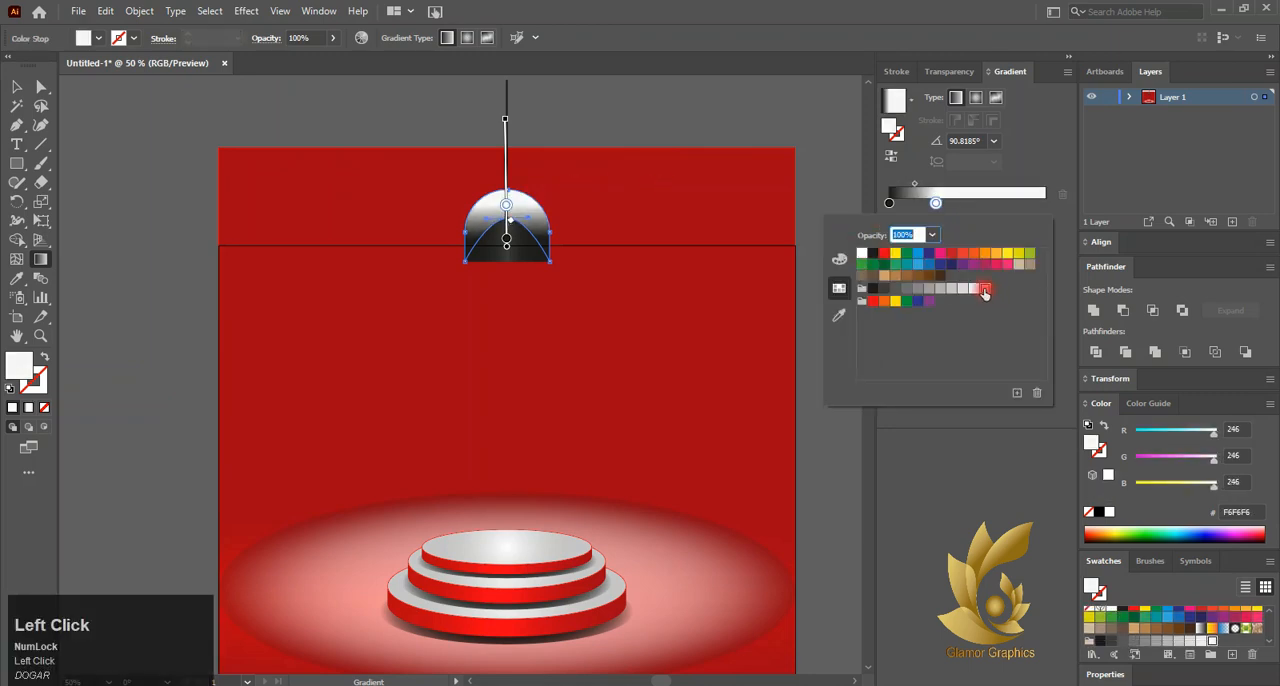
pyautogui.click(951, 289)
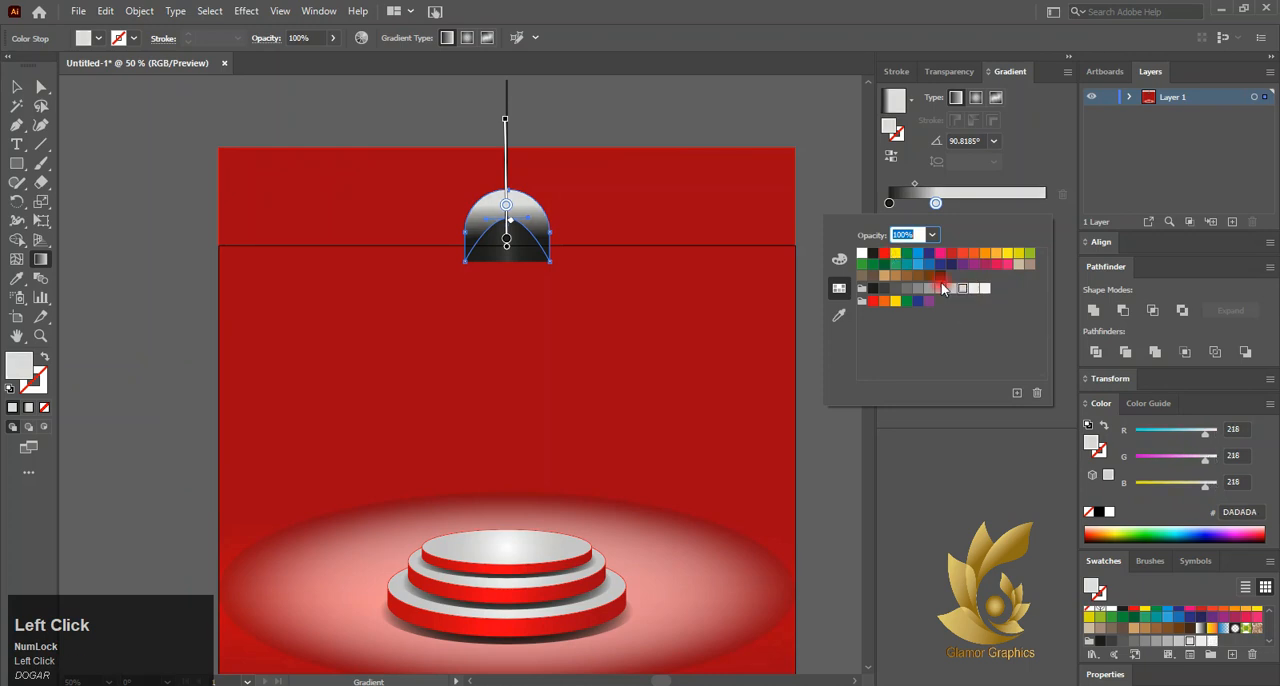
pyautogui.click(940, 289)
pyautogui.click(509, 204)
pyautogui.moveTo(507, 208); pyautogui.dragTo(506, 197)
pyautogui.click(18, 88)
pyautogui.click(322, 249)
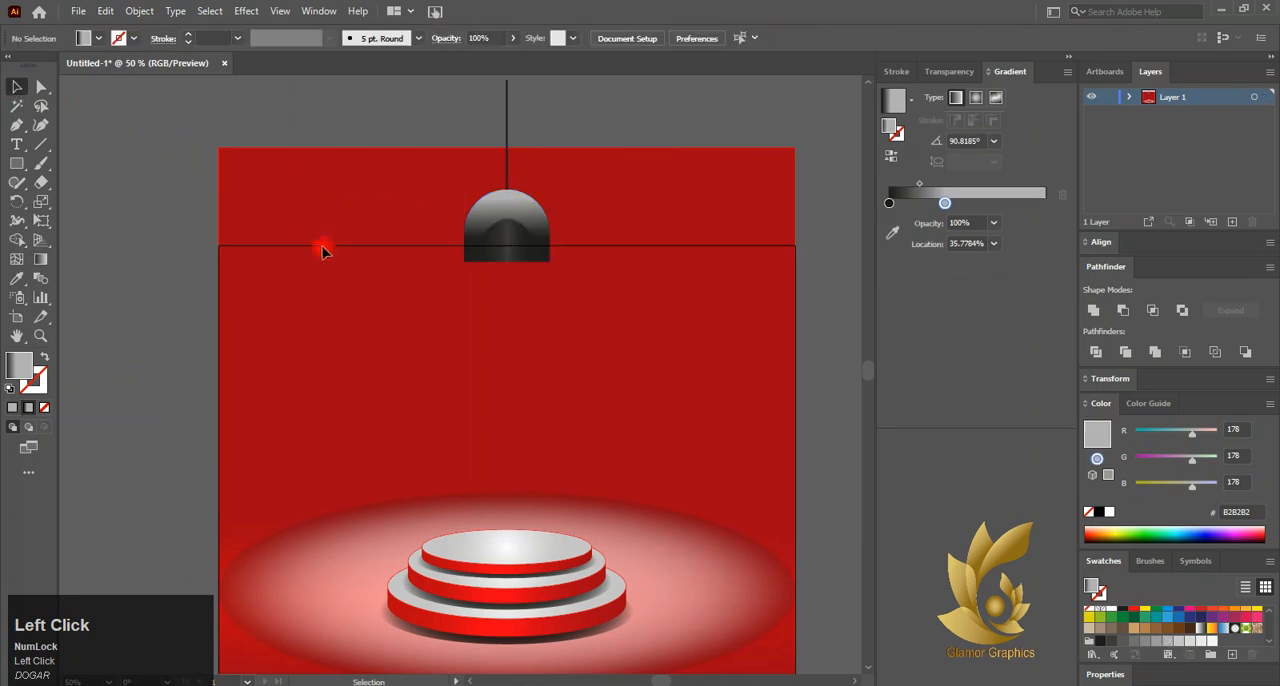
# Remove the stroke from the rear dark dome and deselect it
pyautogui.click(476, 222)
pyautogui.click(505, 249)
pyautogui.click(39, 386)
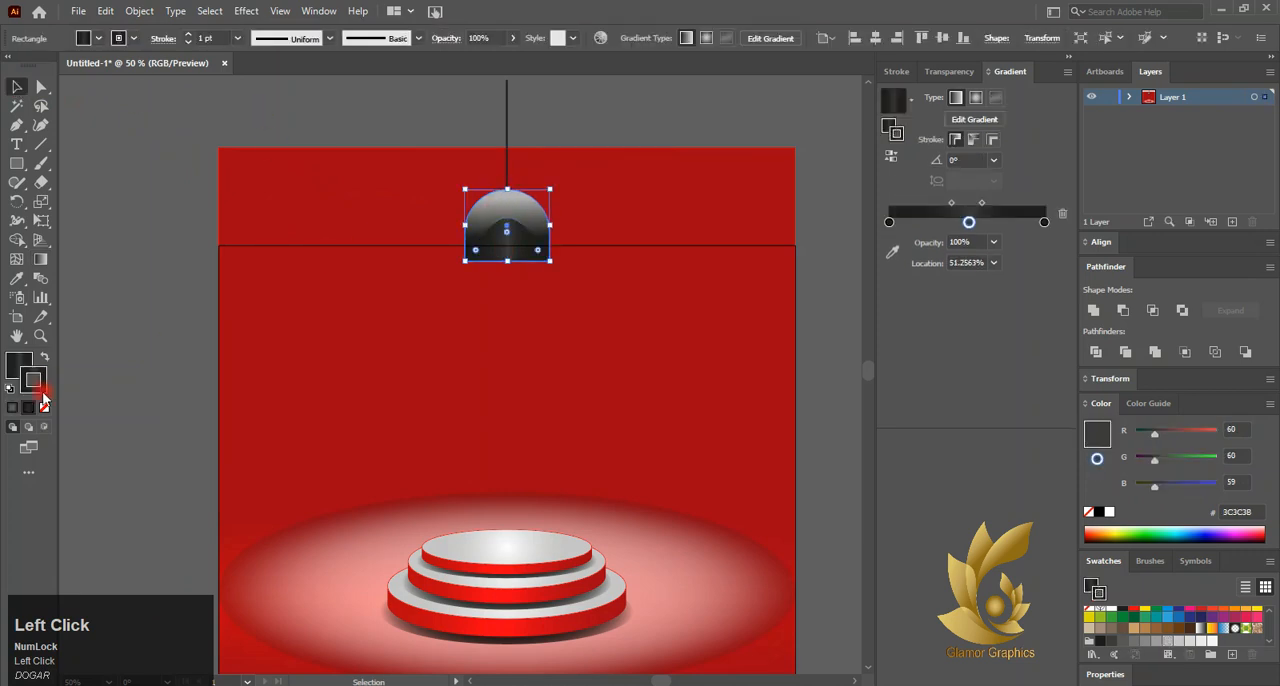
pyautogui.click(44, 407)
pyautogui.click(12, 359)
pyautogui.click(315, 238)
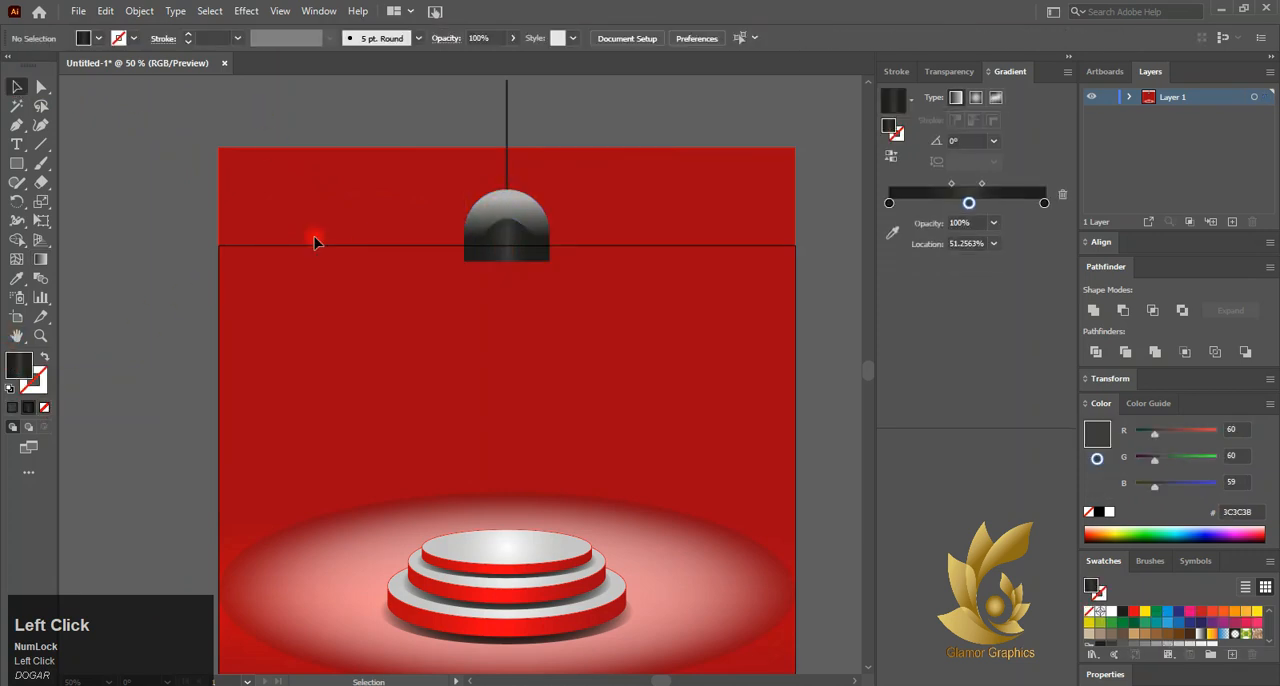
pyautogui.click(481, 209)
pyautogui.scroll(3, 490, 242)
pyautogui.click(306, 409)
pyautogui.scroll(-3, 423, 298)
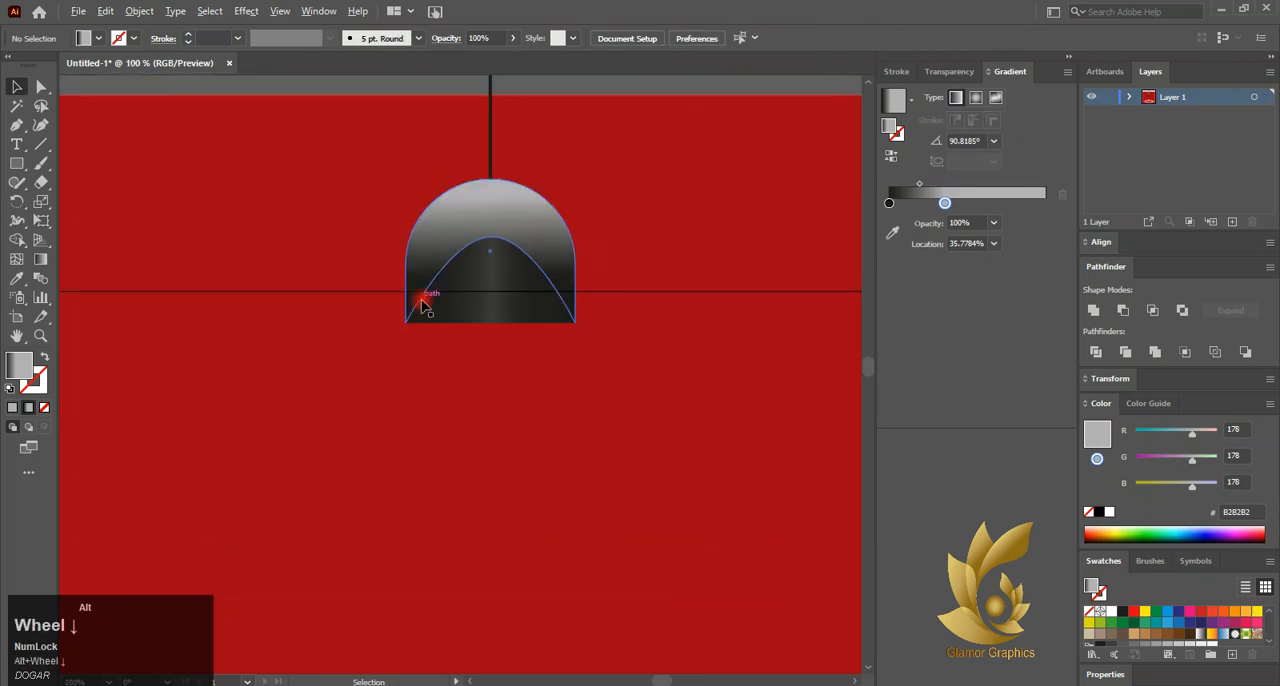
# Draw a thin ellipse as wide as the dome just below it, reusing the podium glow's white radial gradient fill
pyautogui.rightClick(16, 165)
pyautogui.click(71, 210)
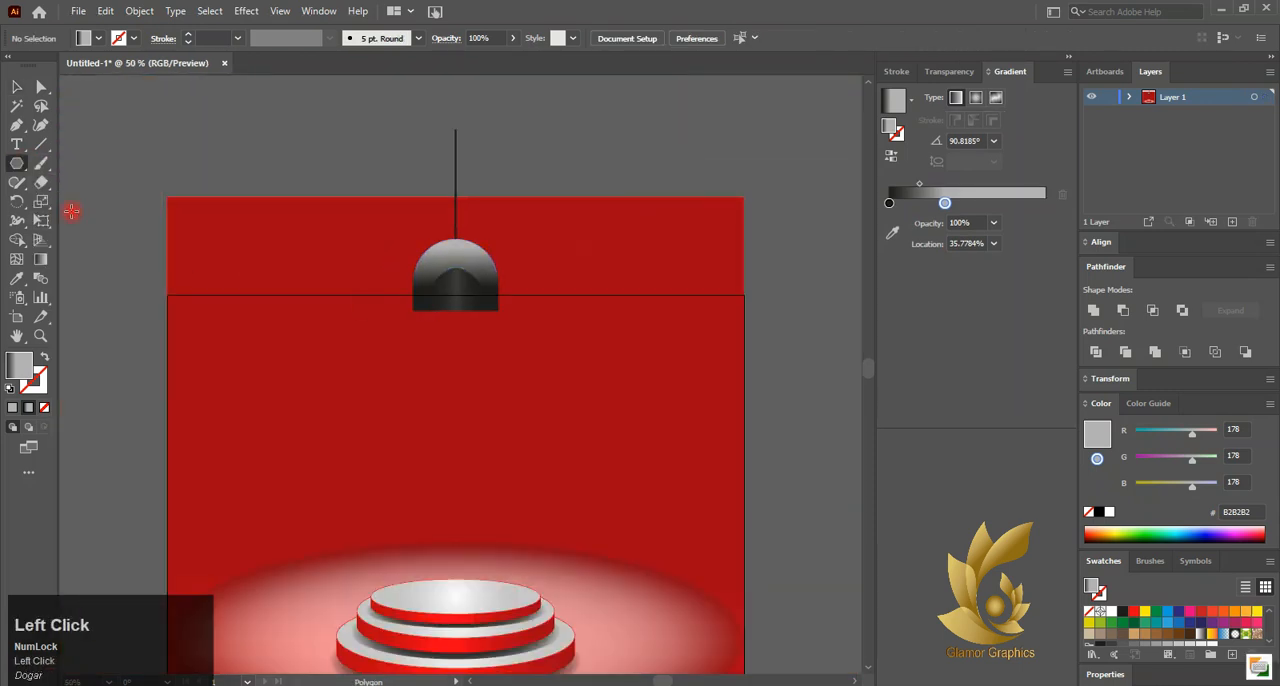
pyautogui.rightClick(16, 165)
pyautogui.click(68, 208)
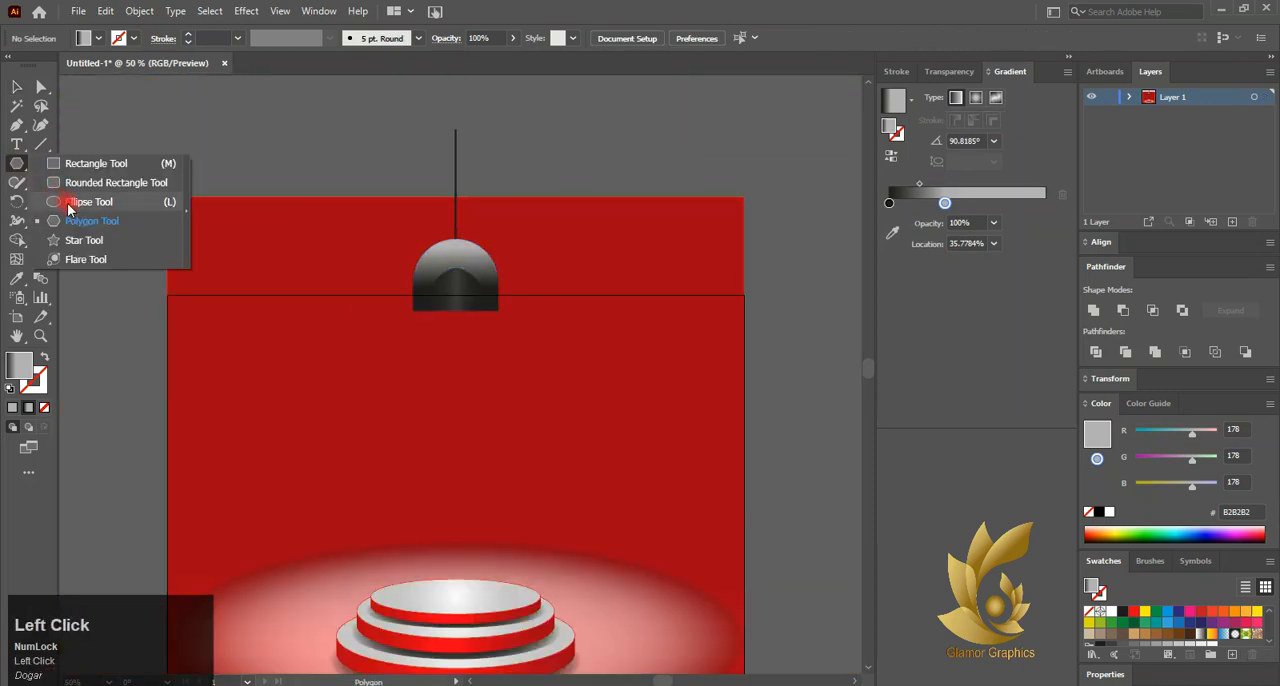
pyautogui.click(13, 85)
pyautogui.click(313, 600)
pyautogui.click(16, 163)
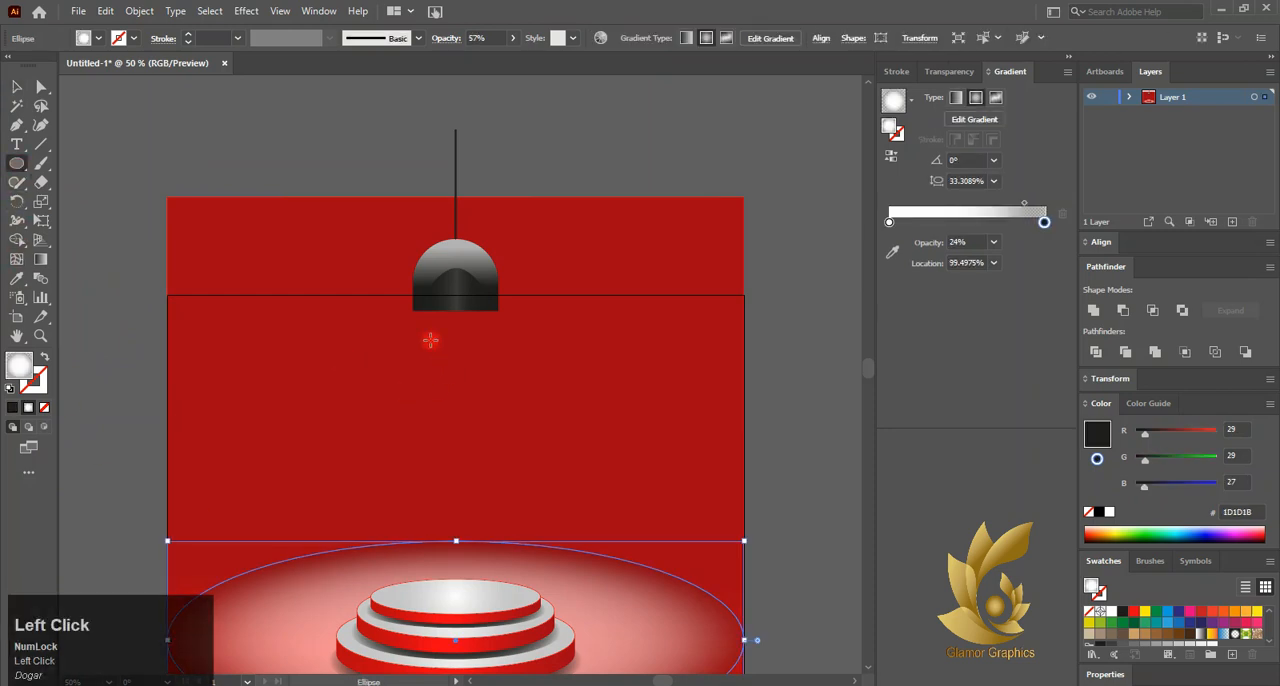
pyautogui.keyDown('alt'); pyautogui.scroll(2, 426, 330); pyautogui.keyUp('alt')
pyautogui.moveTo(400, 301)
pyautogui.mouseDown()
pyautogui.moveTo(569, 334)
pyautogui.moveTo(572, 320)
pyautogui.mouseUp()
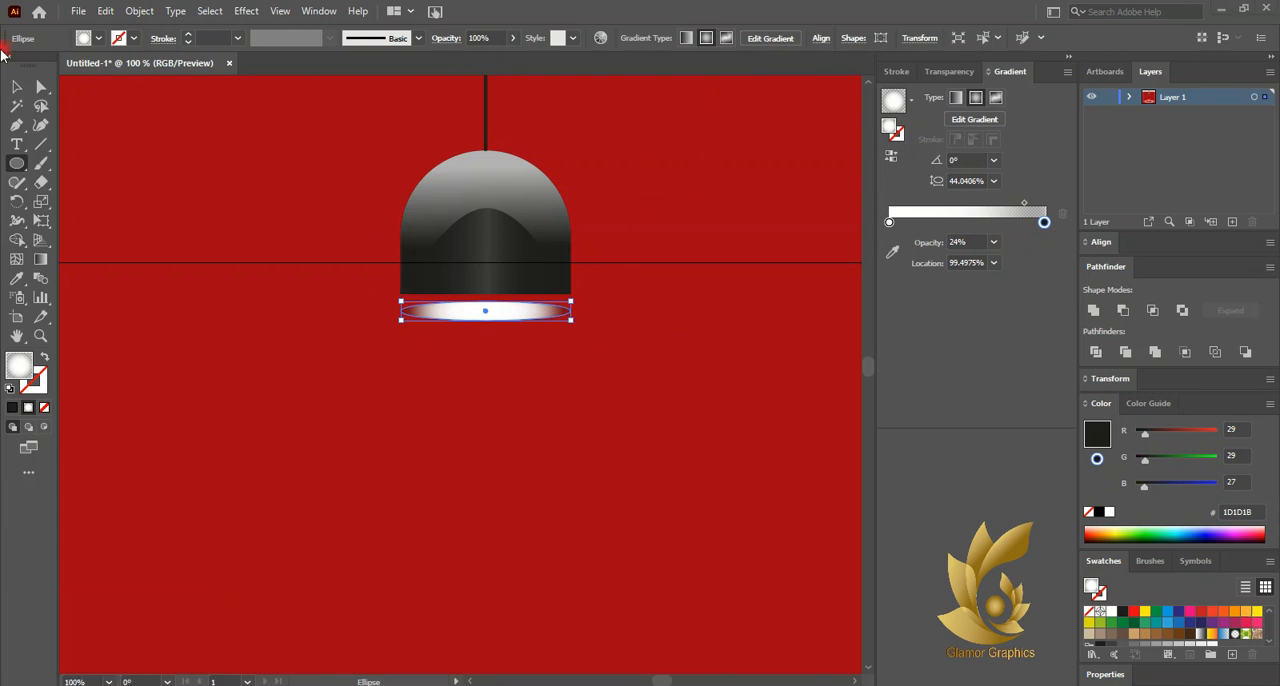
# Select both dome shapes and the cord and align them on their horizontal centres
pyautogui.click(16, 89)
pyautogui.click(471, 206)
pyautogui.keyDown('shift'); pyautogui.click(480, 250); pyautogui.keyUp('shift')
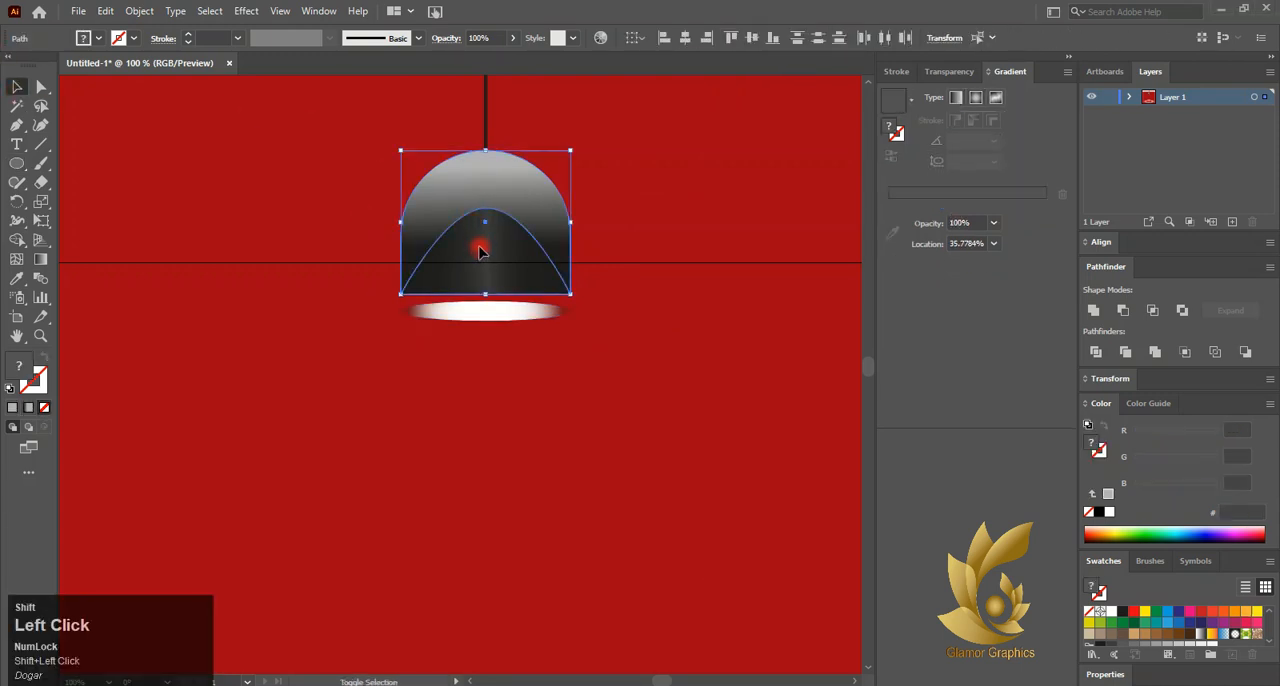
pyautogui.keyDown('shift'); pyautogui.click(487, 127); pyautogui.keyUp('shift')
pyautogui.click(683, 40)
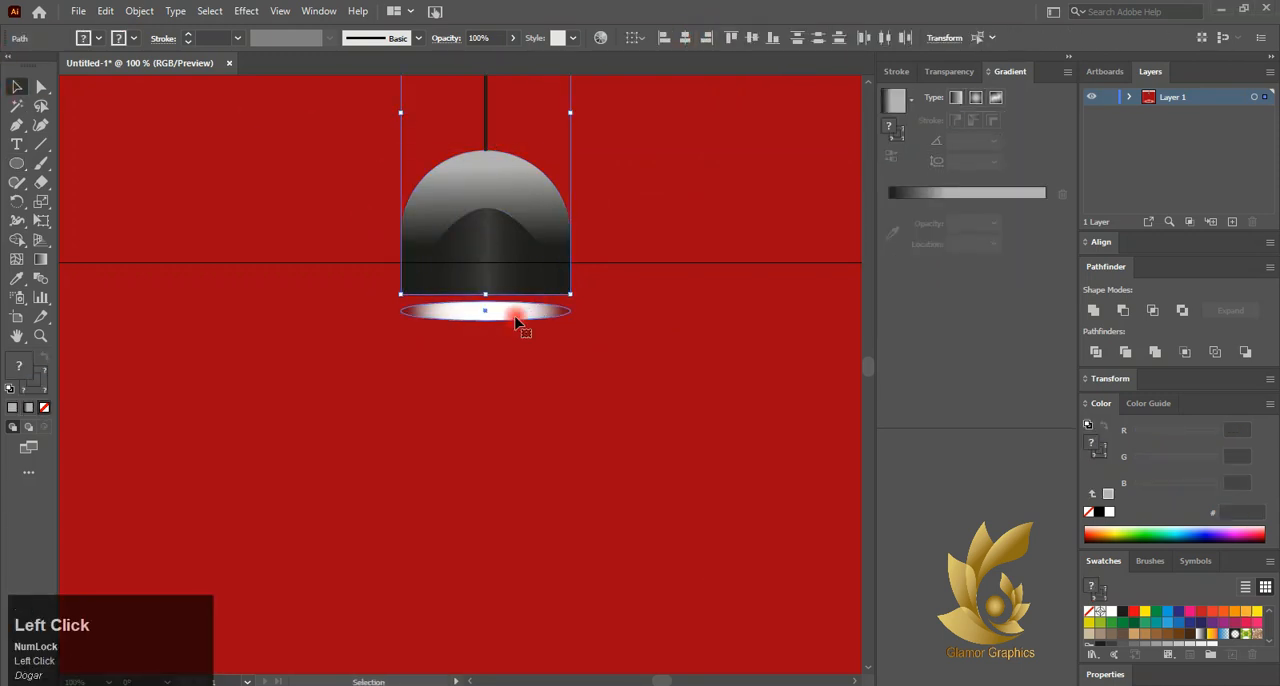
# Move the thin white ellipse up until its top touches the dome's bottom edge
pyautogui.click(520, 314)
pyautogui.scroll(-3, 229, 305)
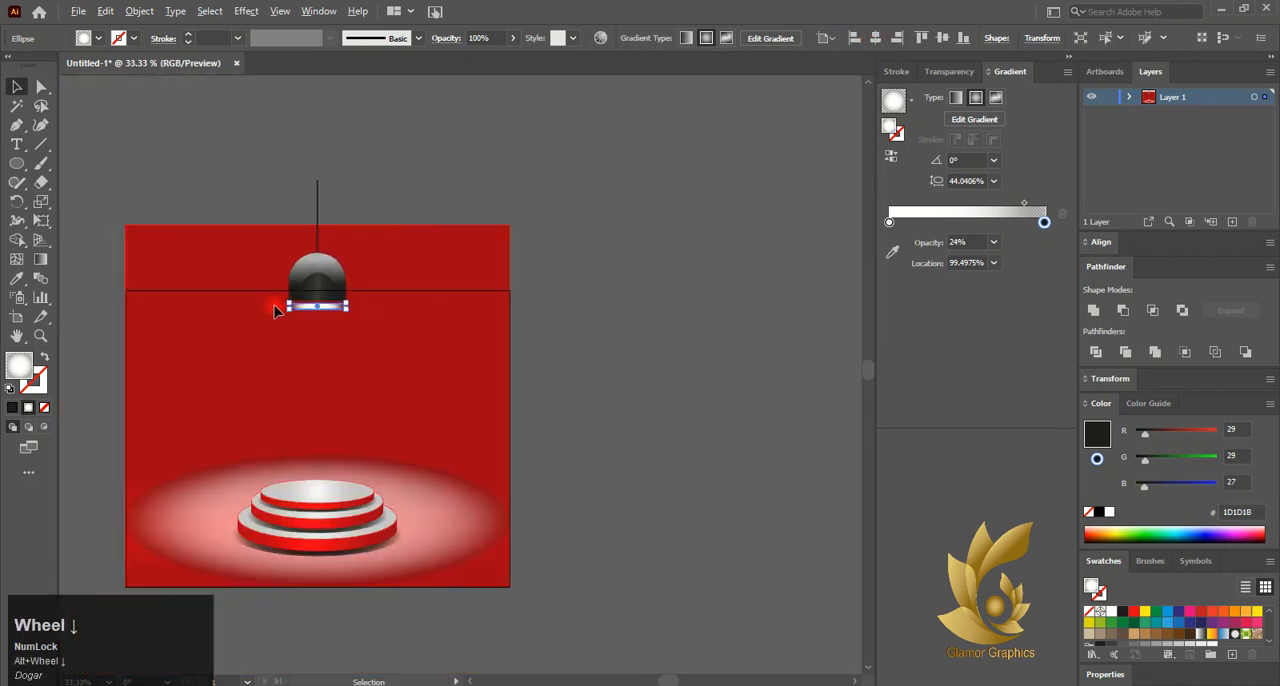
pyautogui.click(249, 323)
pyautogui.scroll(5, 414, 298)
pyautogui.doubleClick(415, 305)
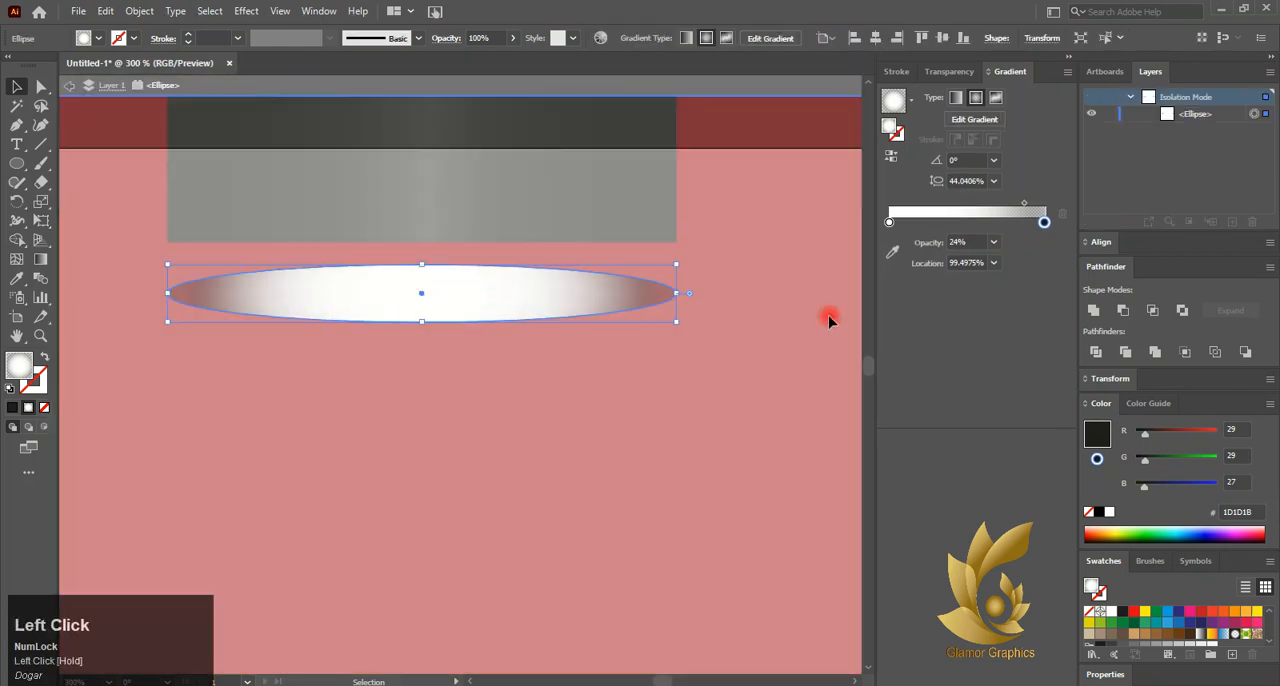
pyautogui.scroll(-5, 669, 322)
pyautogui.doubleClick(98, 261)
pyautogui.scroll(5, 650, 319)
pyautogui.moveTo(533, 320); pyautogui.dragTo(497, 297)
pyautogui.click(645, 308)
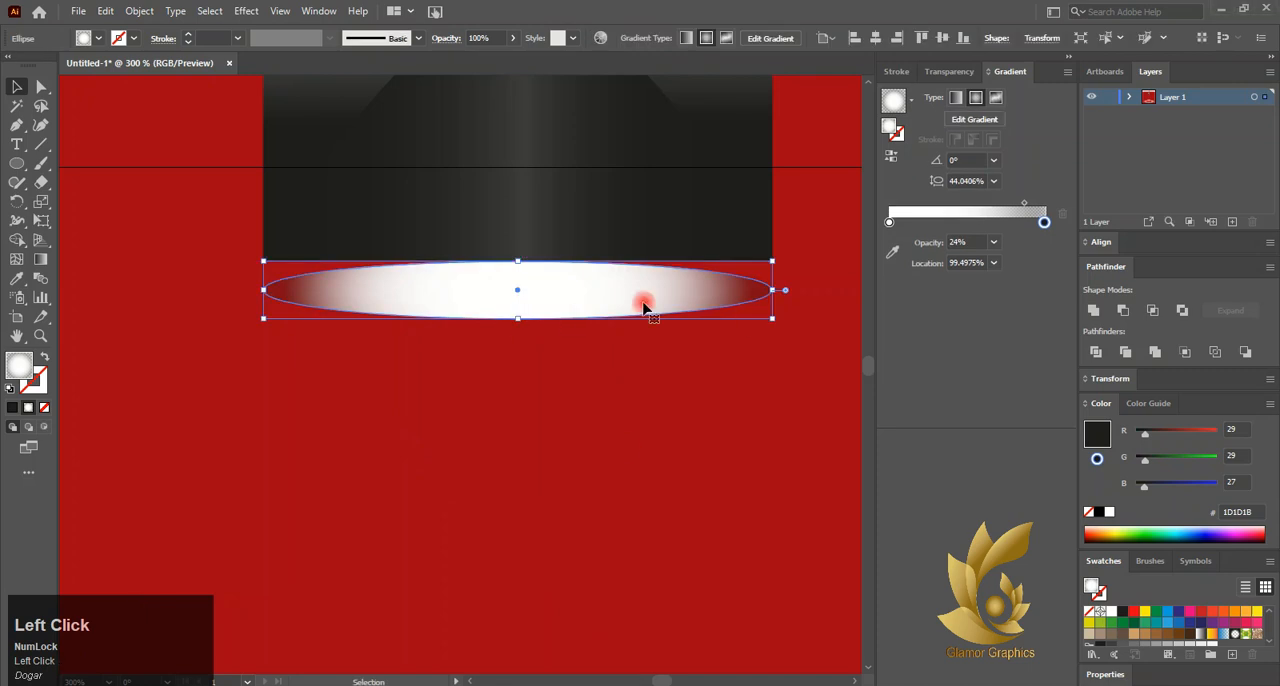
# Set the ellipse gradient's dark outer stop to 100% location and 100% opacity
pyautogui.click(946, 71)
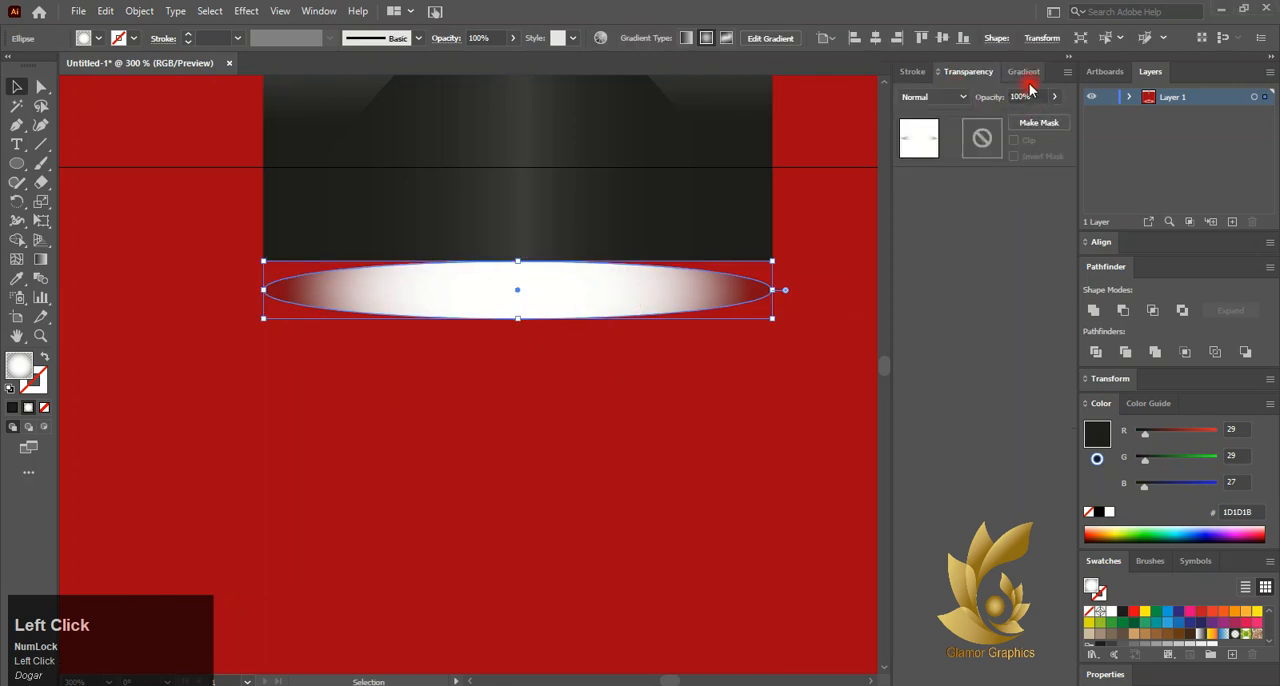
pyautogui.click(1021, 73)
pyautogui.moveTo(1046, 228)
pyautogui.mouseDown()
pyautogui.moveTo(1011, 220)
pyautogui.moveTo(1047, 227)
pyautogui.mouseUp()
pyautogui.click(946, 71)
pyautogui.click(1012, 73)
pyautogui.doubleClick(1047, 227)
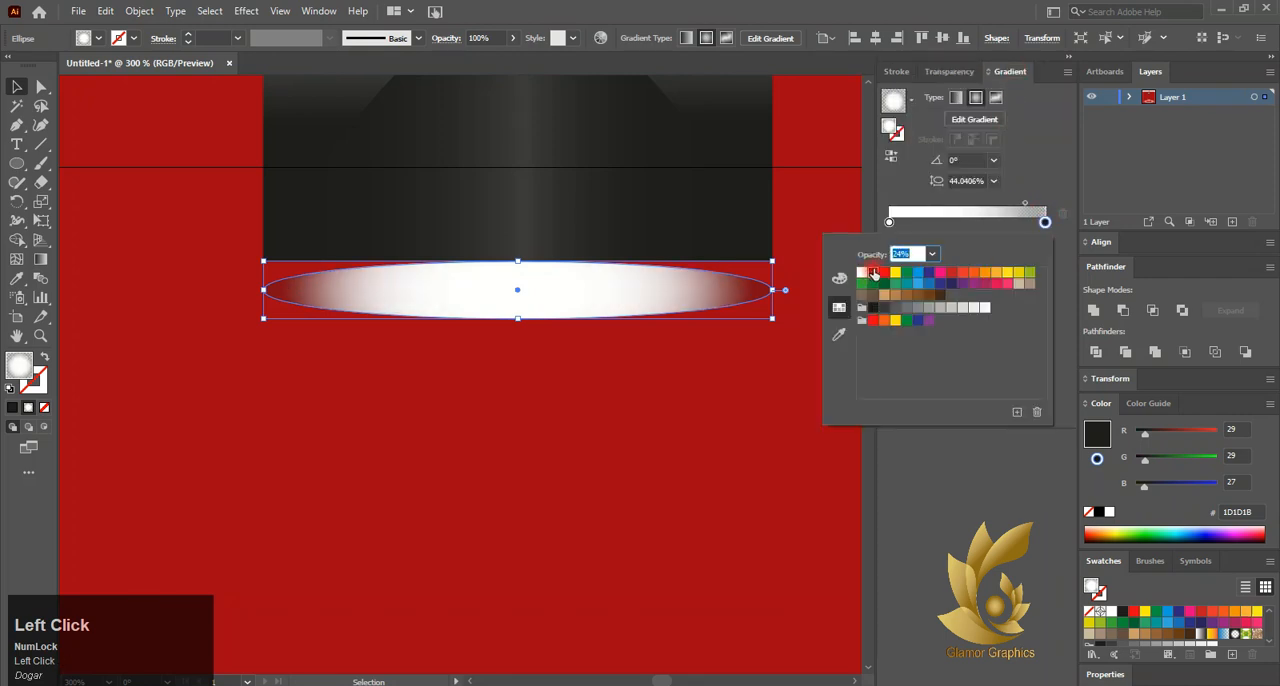
pyautogui.click(931, 254)
pyautogui.click(954, 446)
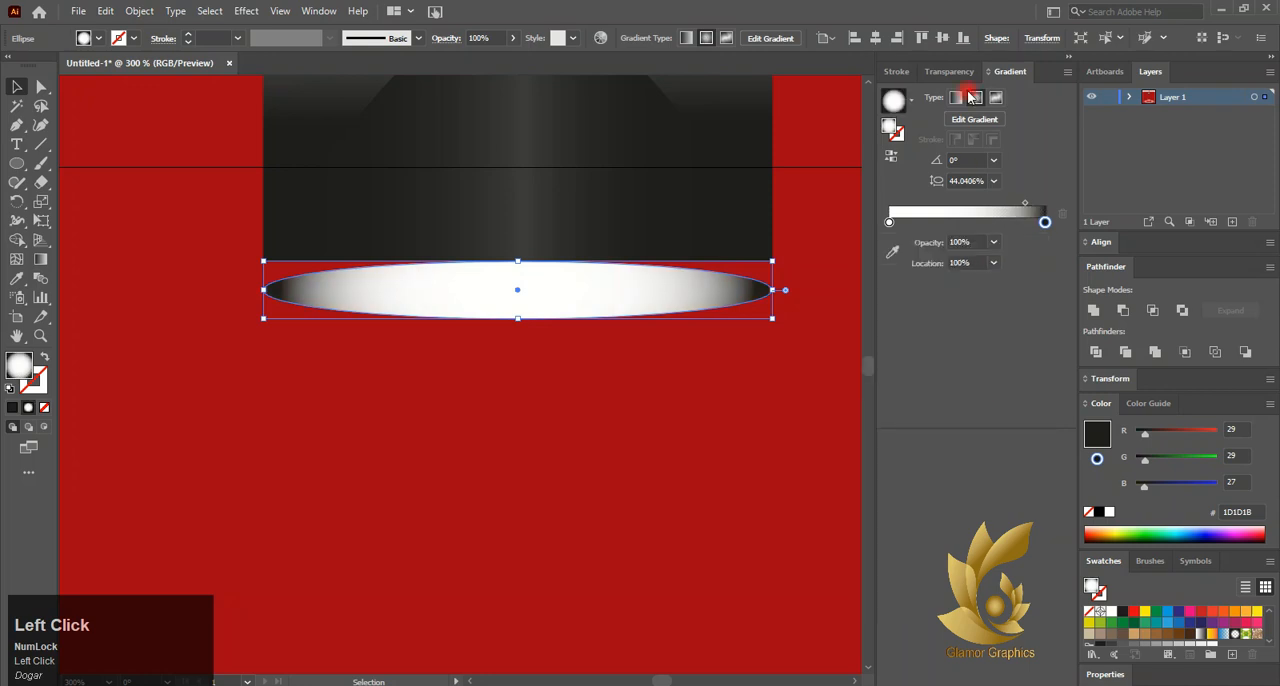
# Centre the thin white ellipse on the dome's bottom edge and stretch its right end to the dome's right side
pyautogui.moveTo(500, 287); pyautogui.dragTo(514, 263)
pyautogui.press('space')
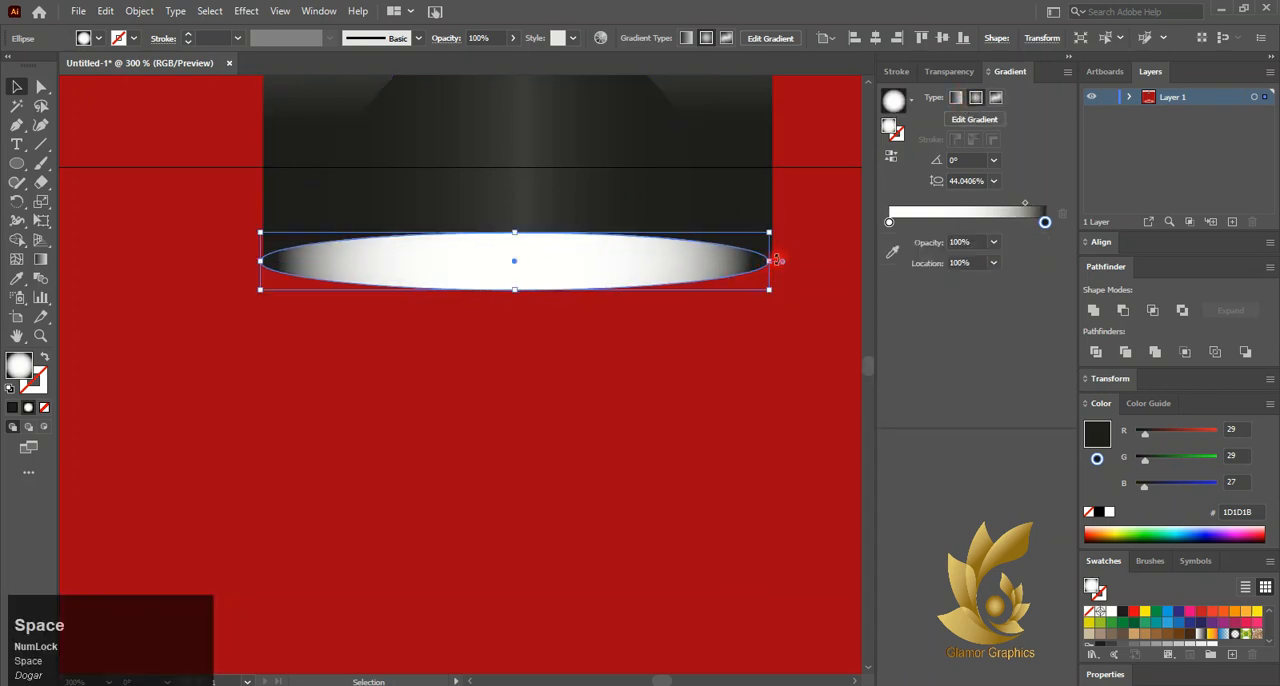
pyautogui.scroll(4, 765, 300)
pyautogui.moveTo(748, 294); pyautogui.dragTo(761, 295)
pyautogui.scroll(-2, 708, 330)
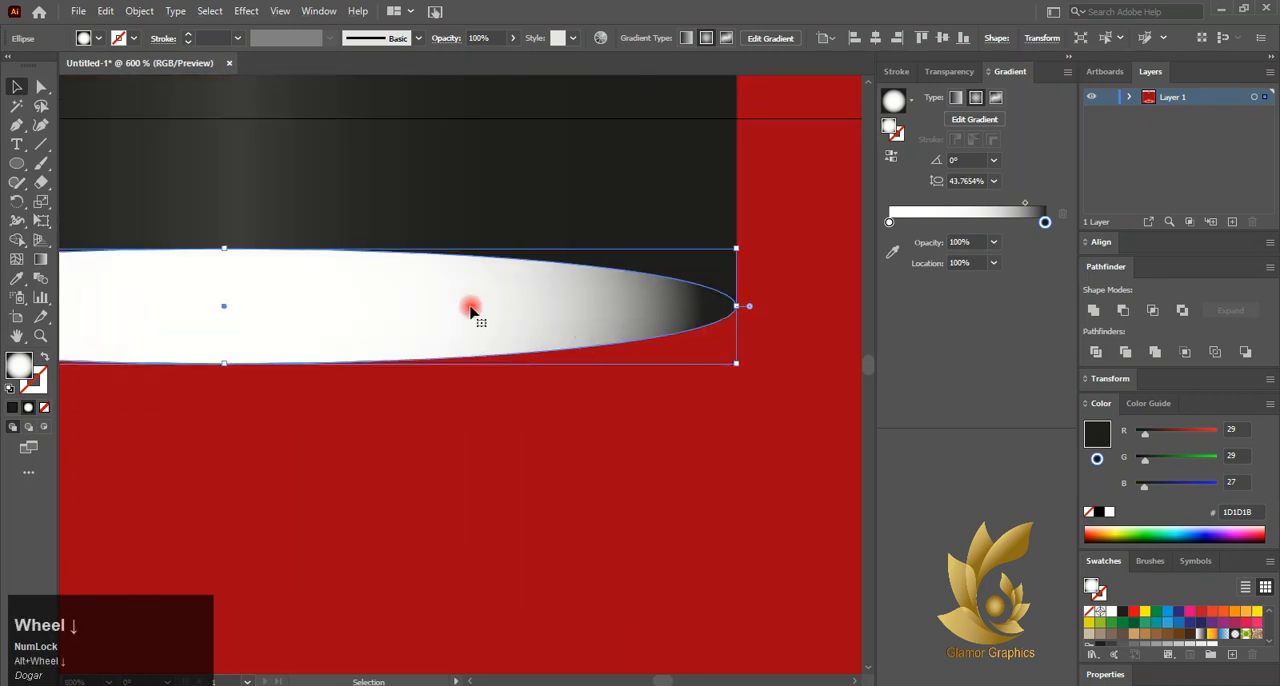
# Pull the white ellipse's left end in to line up with the dome's left side
pyautogui.hscroll(-3, 390, 287)
pyautogui.hscroll(-3, 388, 287)
pyautogui.scroll(5, 177, 290)
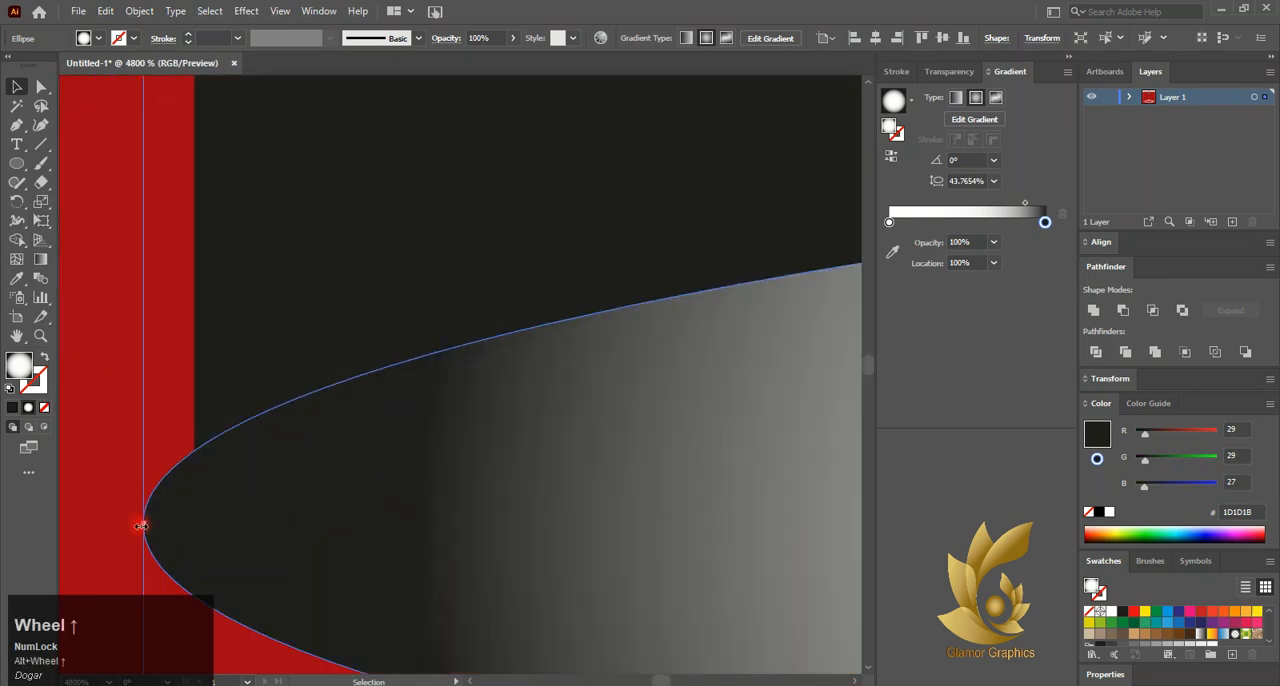
pyautogui.moveTo(140, 523); pyautogui.dragTo(194, 527)
pyautogui.scroll(-5, 523, 449)
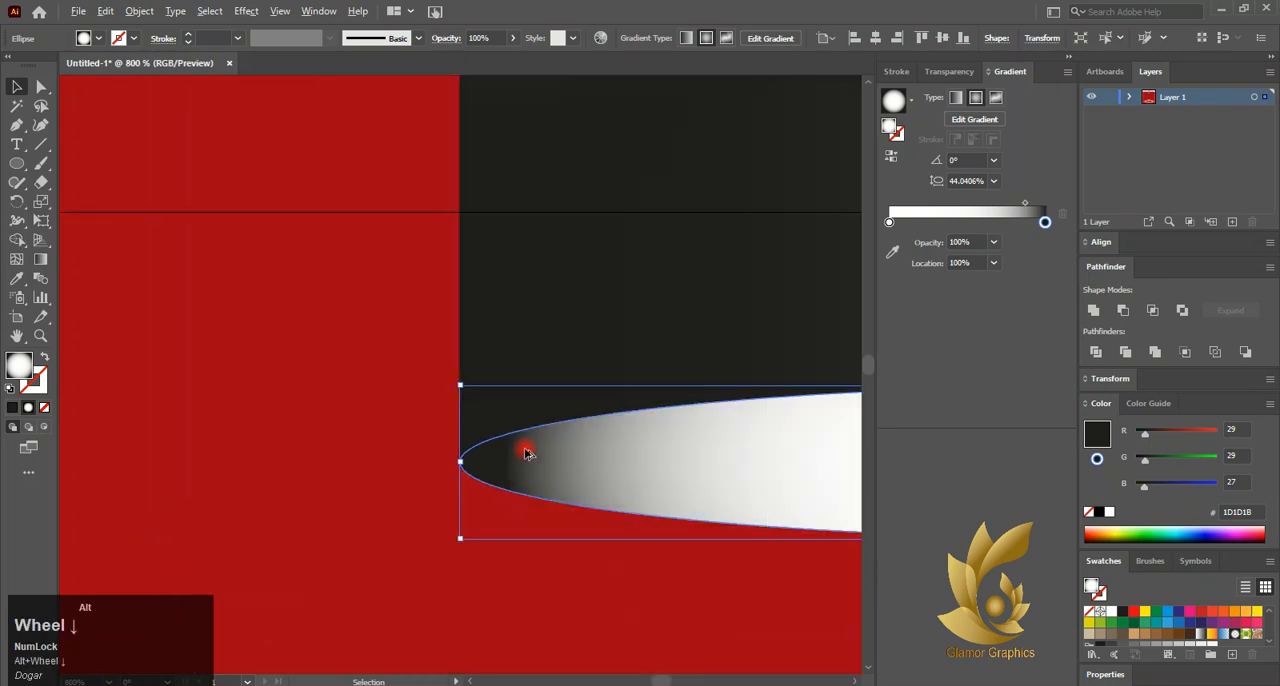
pyautogui.hscroll(2, 526, 453)
pyautogui.hscroll(2, 523, 449)
pyautogui.scroll(-3, 560, 437)
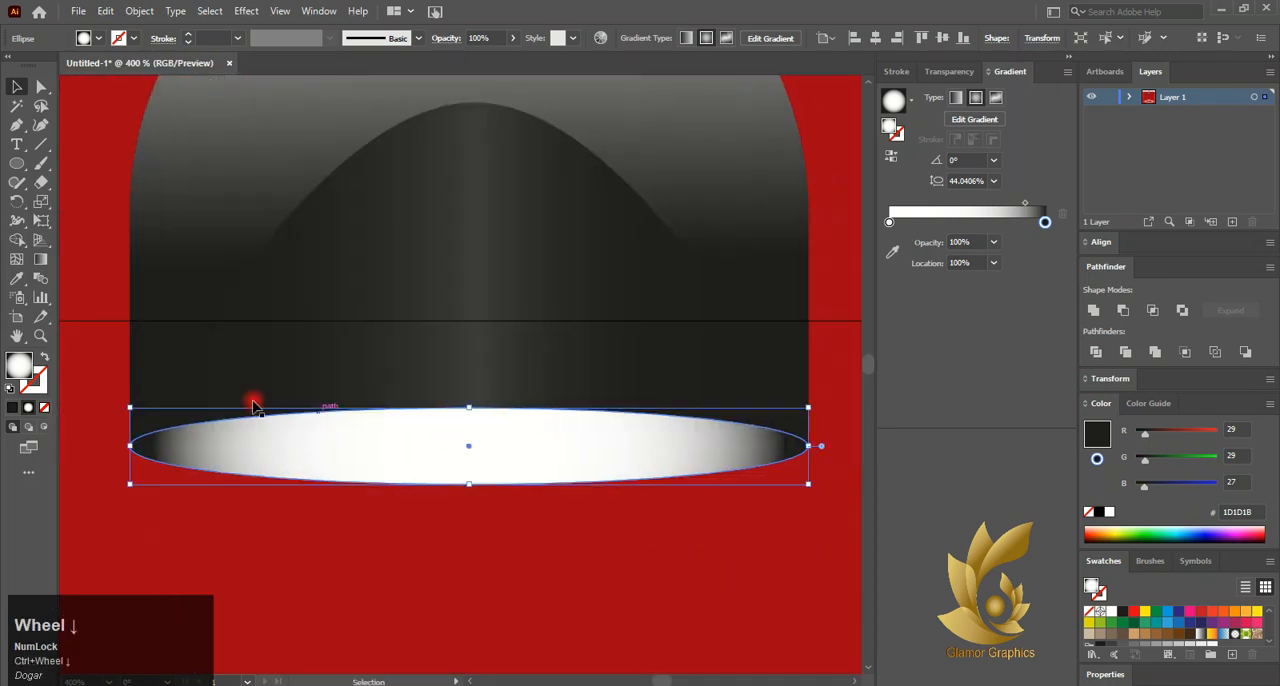
# Flatten the ellipse's radial gradient to a 12.1655% aspect ratio fitting its outline and set the gradient midpoint to 84.4874%
pyautogui.click(41, 260)
pyautogui.moveTo(470, 312); pyautogui.dragTo(473, 407)
pyautogui.moveTo(155, 448); pyautogui.dragTo(137, 449)
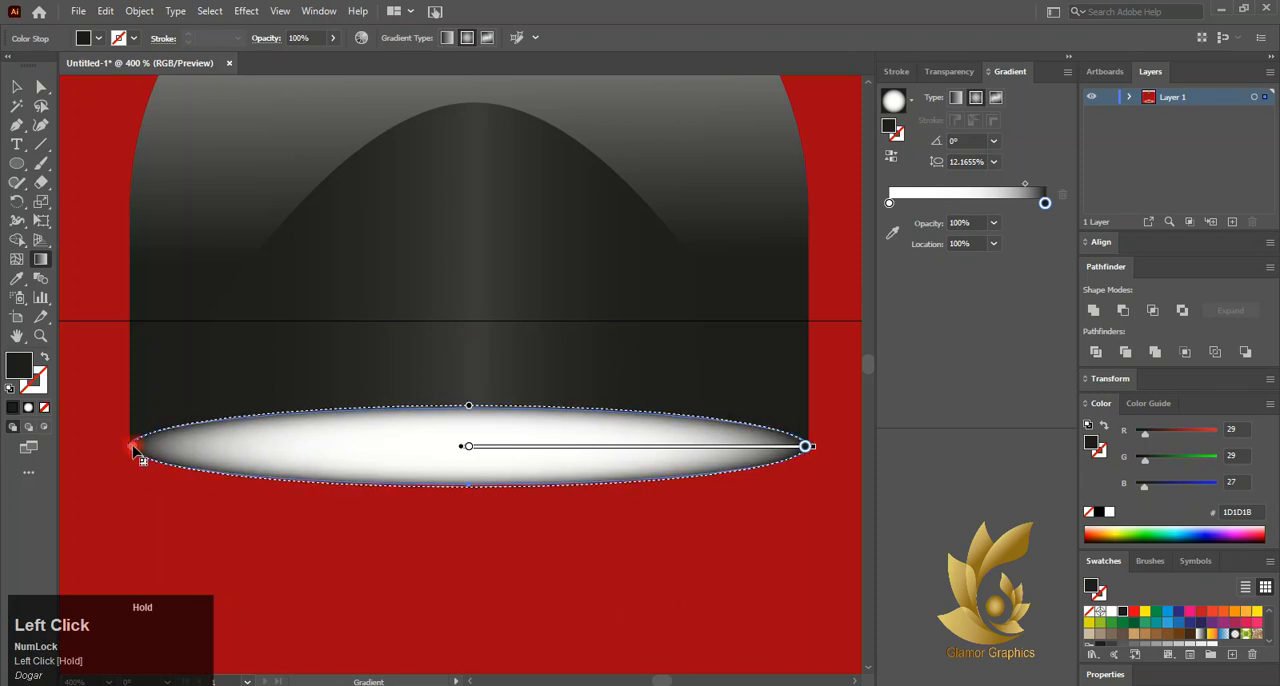
pyautogui.click(1042, 193)
pyautogui.moveTo(1025, 185); pyautogui.dragTo(1023, 187)
pyautogui.scroll(-6, 834, 303)
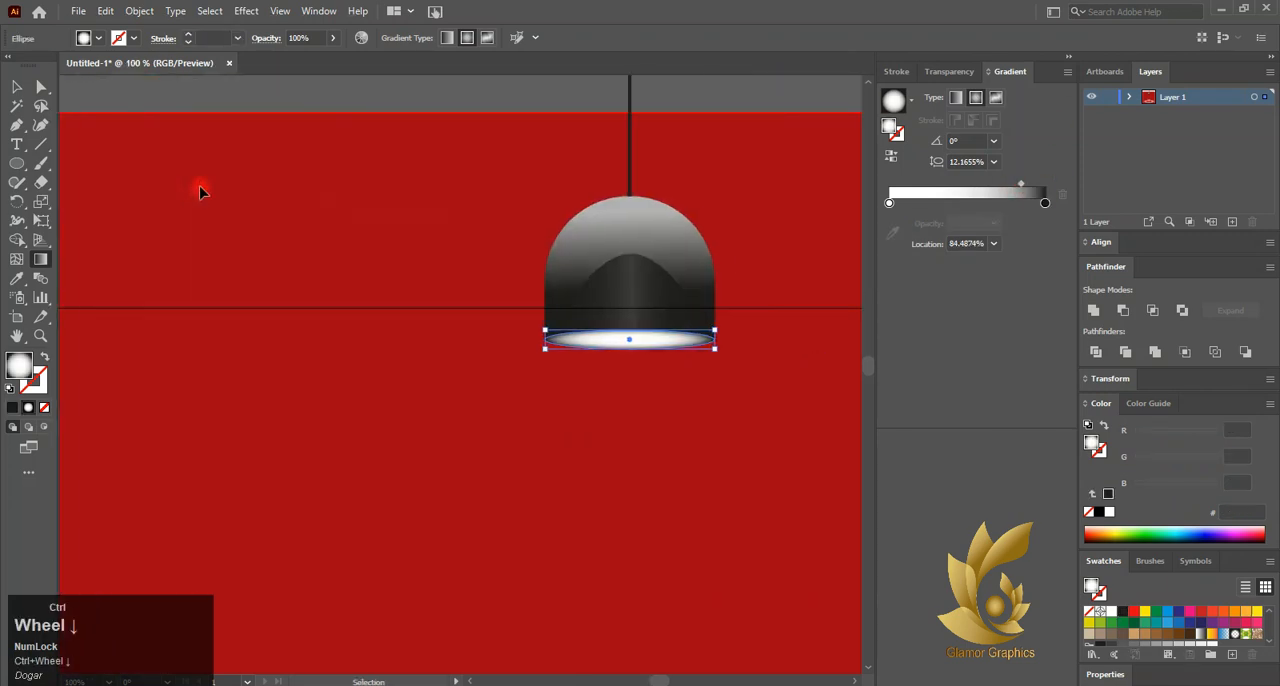
pyautogui.click(17, 87)
pyautogui.click(306, 109)
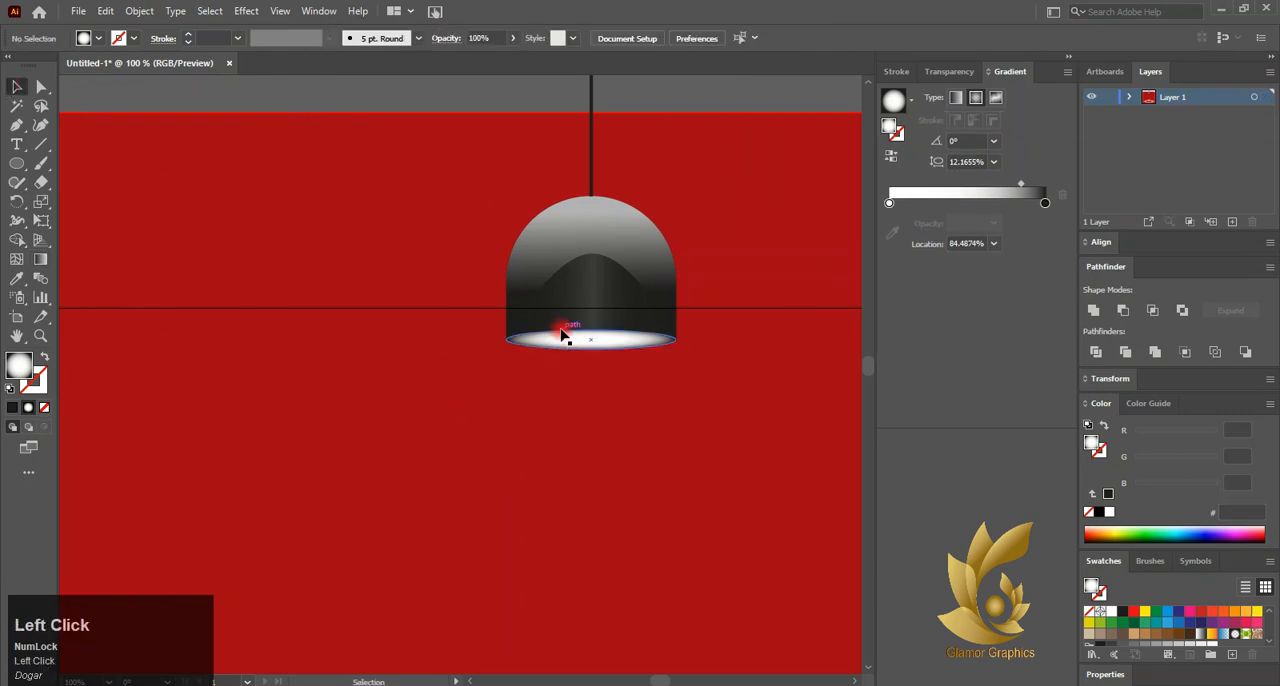
# Set the ellipse gradient's midpoint to 87% and its white stop's location to 12.0603%
pyautogui.scroll(-2, 563, 336)
pyautogui.click(586, 274)
pyautogui.scroll(6, 587, 280)
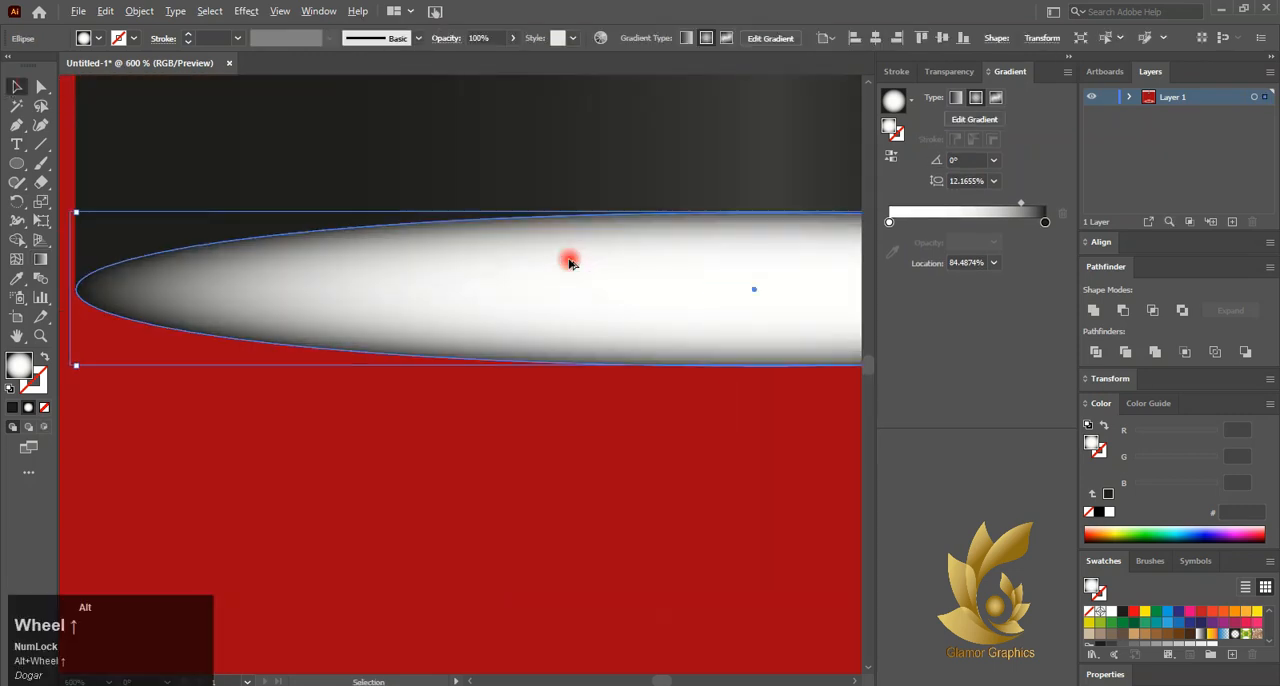
pyautogui.click(42, 260)
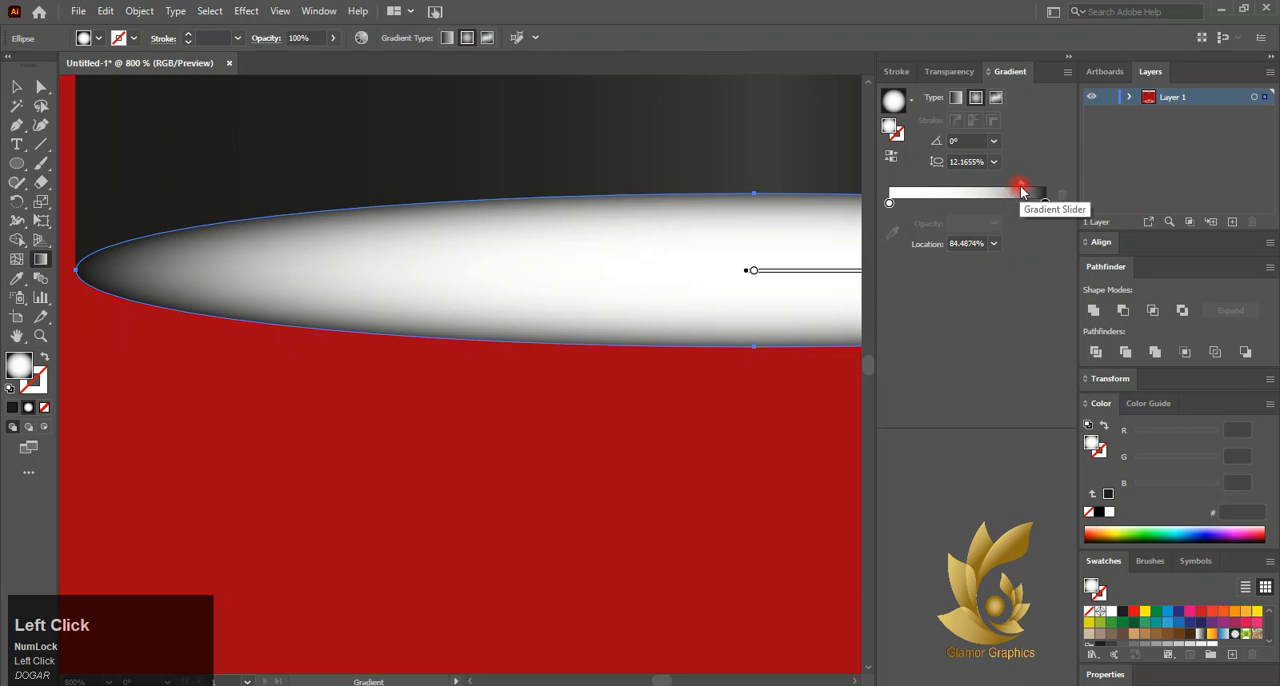
pyautogui.moveTo(1030, 191); pyautogui.dragTo(1035, 193)
pyautogui.moveTo(890, 208); pyautogui.dragTo(902, 208)
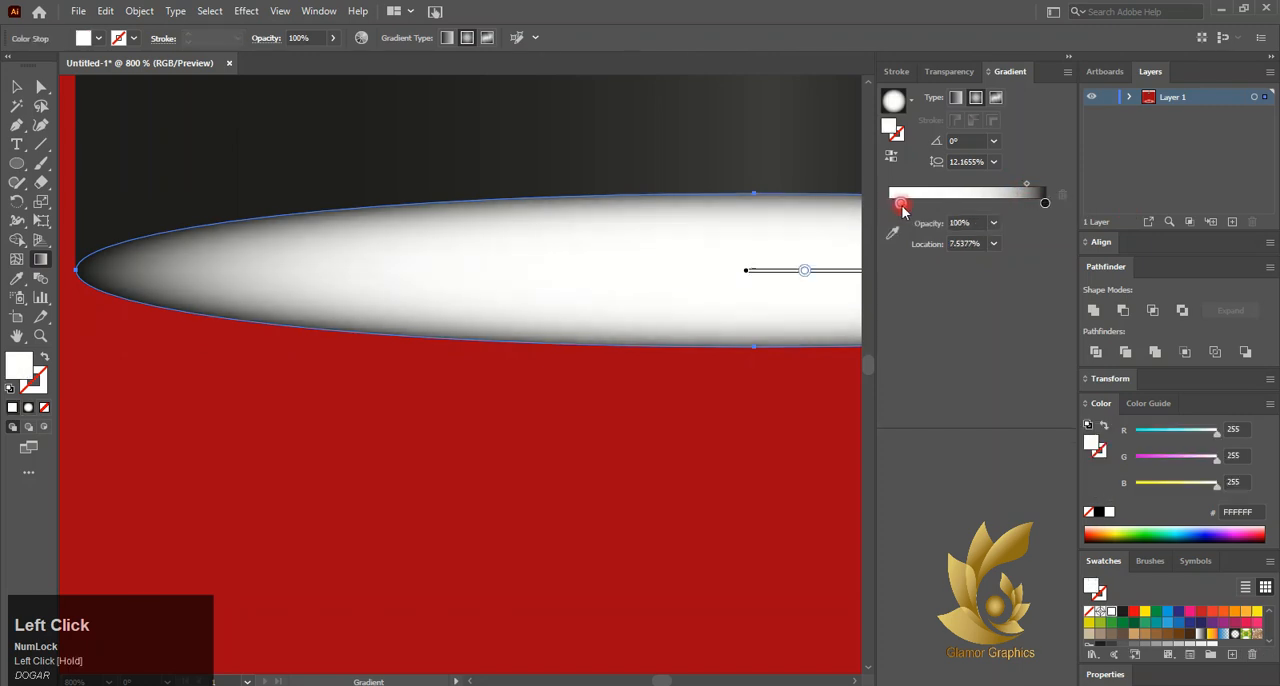
pyautogui.scroll(-4, 704, 237)
pyautogui.hscroll(5, 704, 239)
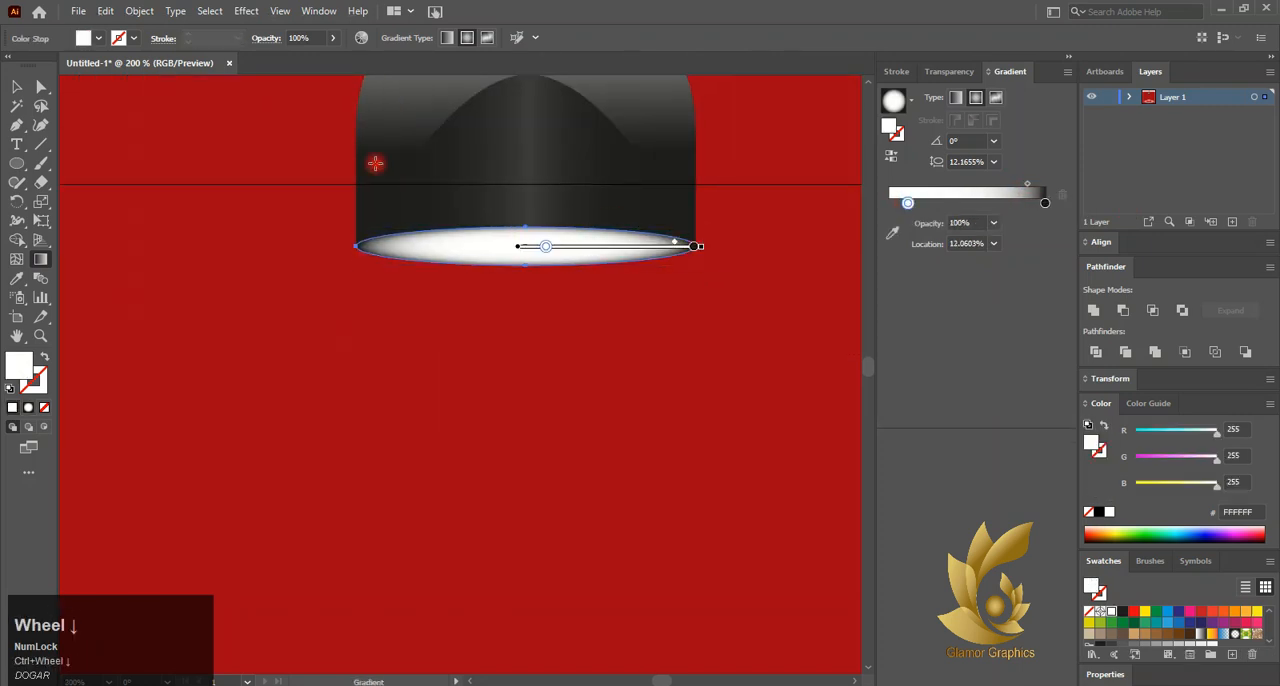
pyautogui.click(16, 88)
pyautogui.click(113, 172)
# Ungroup the hanging lamp into its separate parts
pyautogui.scroll(-3, 589, 288)
pyautogui.rightClick(577, 252)
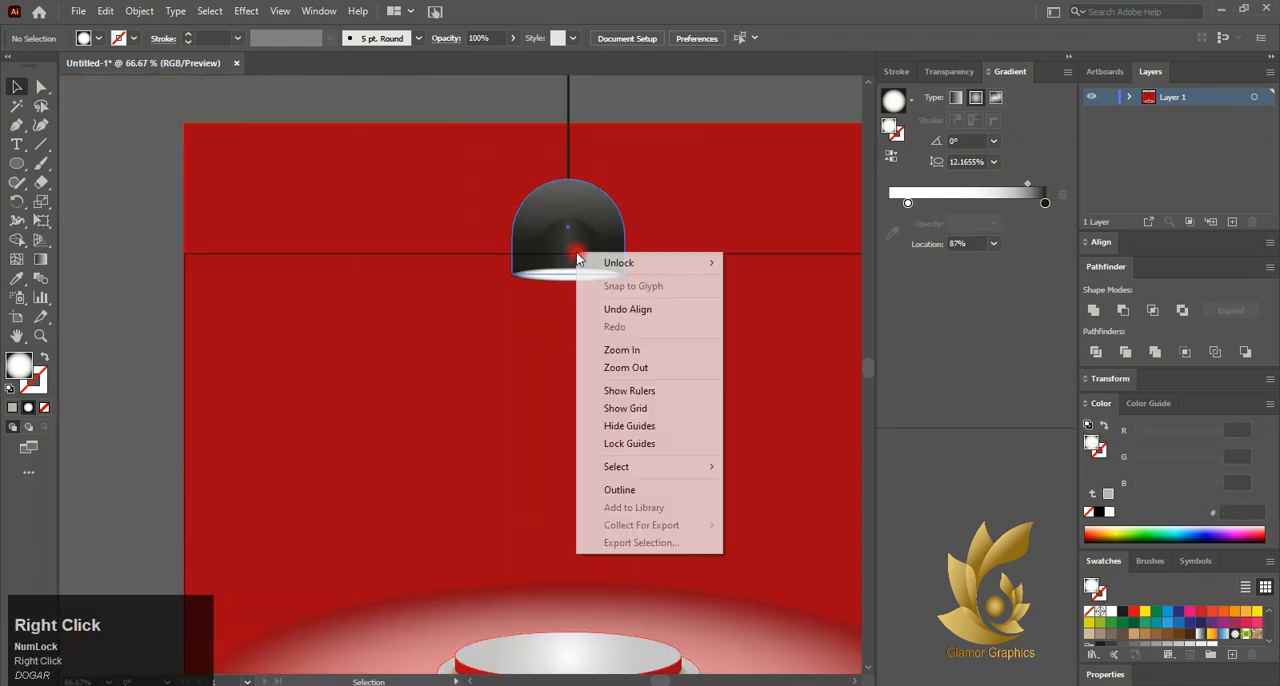
pyautogui.click(570, 249)
pyautogui.rightClick(571, 250)
pyautogui.click(619, 407)
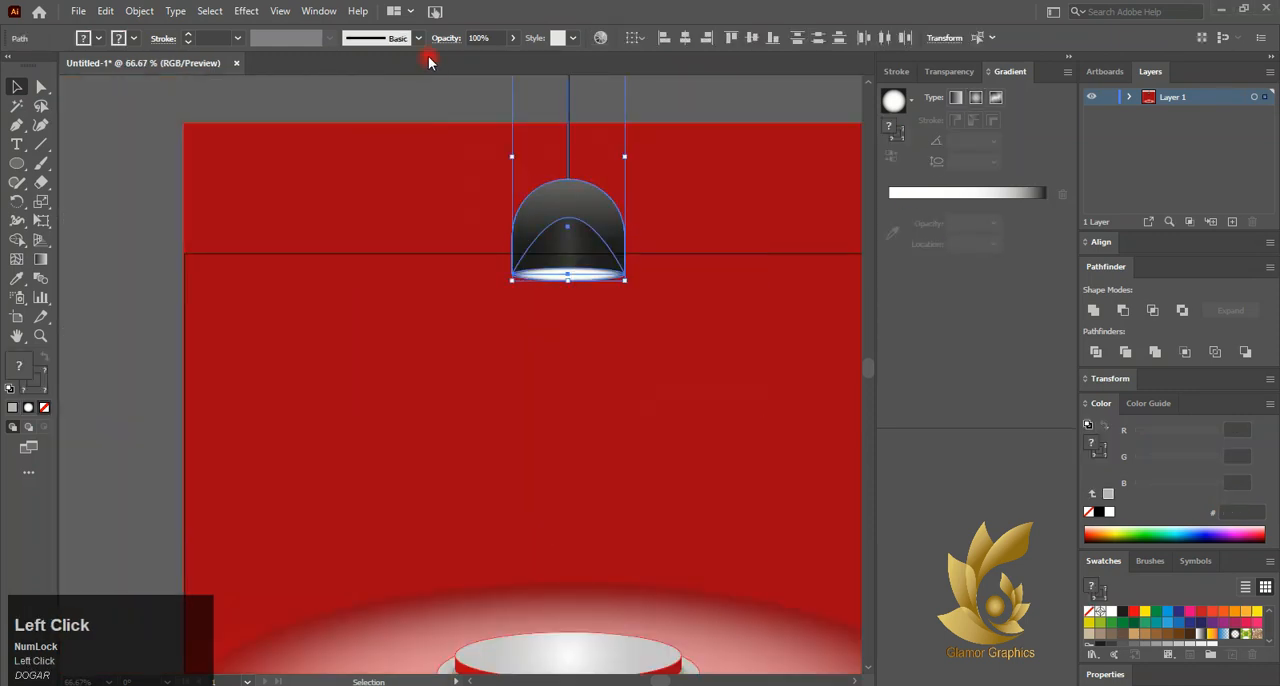
pyautogui.click(434, 108)
pyautogui.moveTo(428, 58)
pyautogui.mouseDown()
pyautogui.moveTo(431, 68)
pyautogui.moveTo(417, 58)
pyautogui.mouseUp()
# Shorten the lamp's cord by moving its top anchor point down to just above the red background
pyautogui.scroll(1, 524, 118)
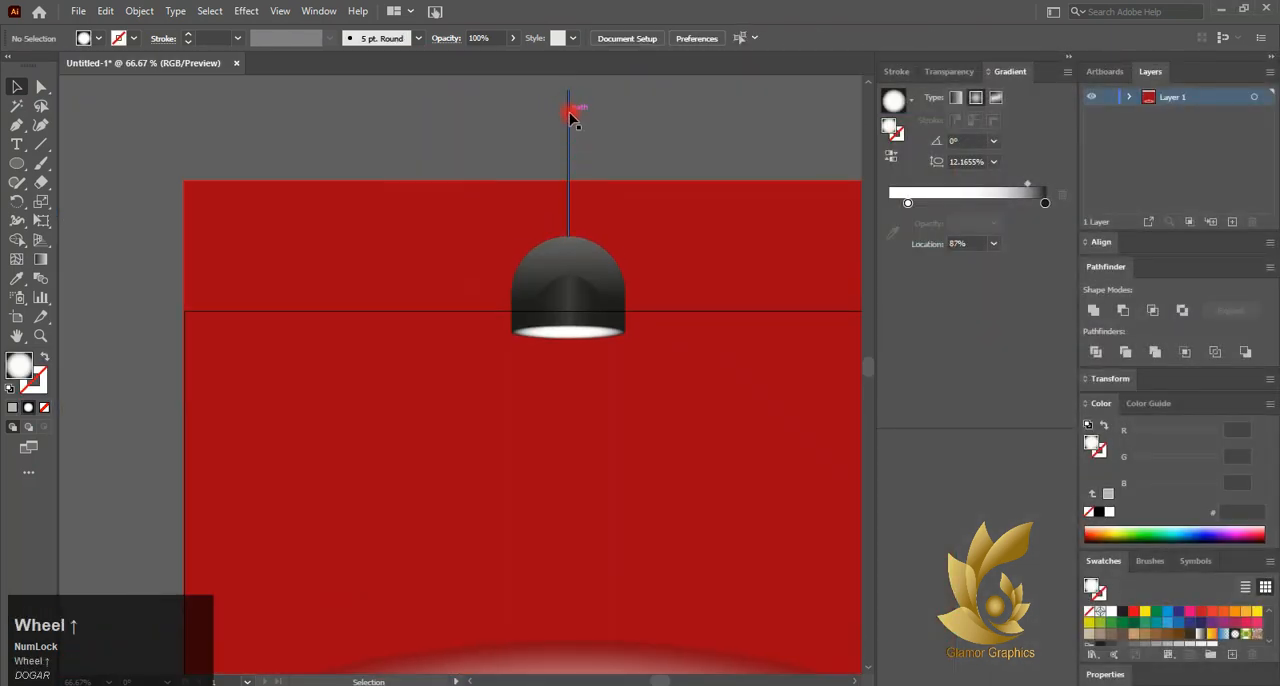
pyautogui.click(570, 93)
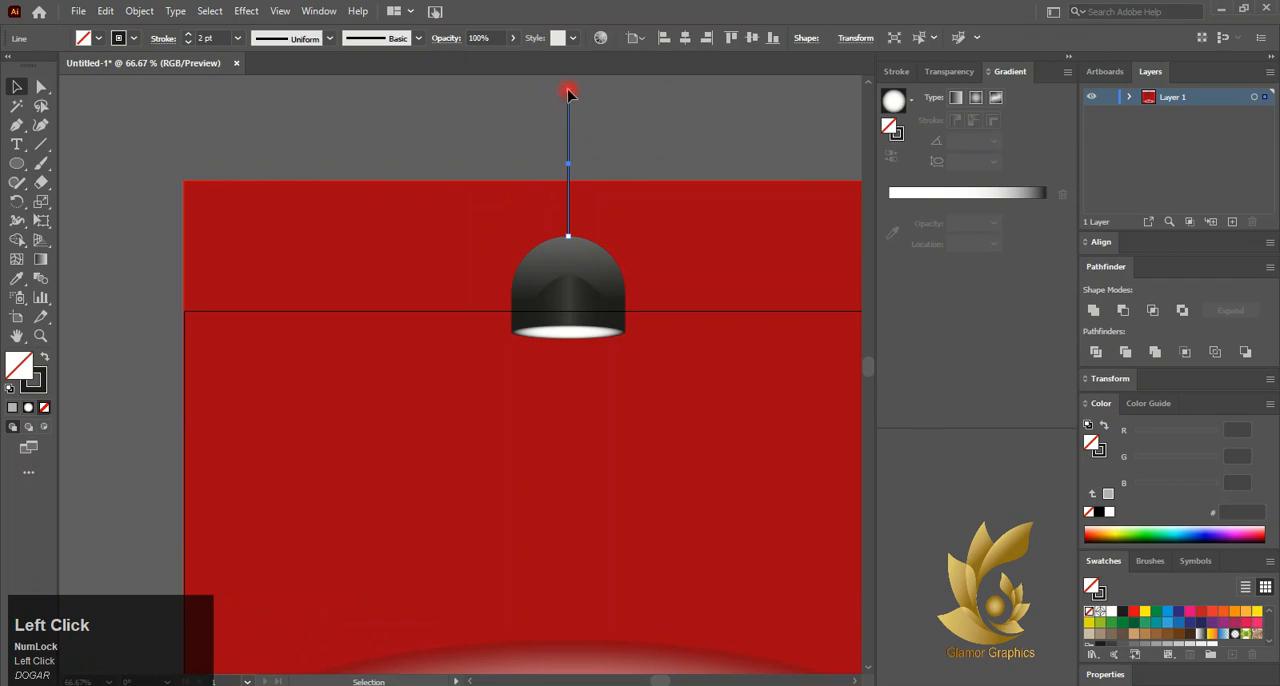
pyautogui.scroll(5, 568, 93)
pyautogui.click(578, 92)
pyautogui.scroll(-6, 583, 120)
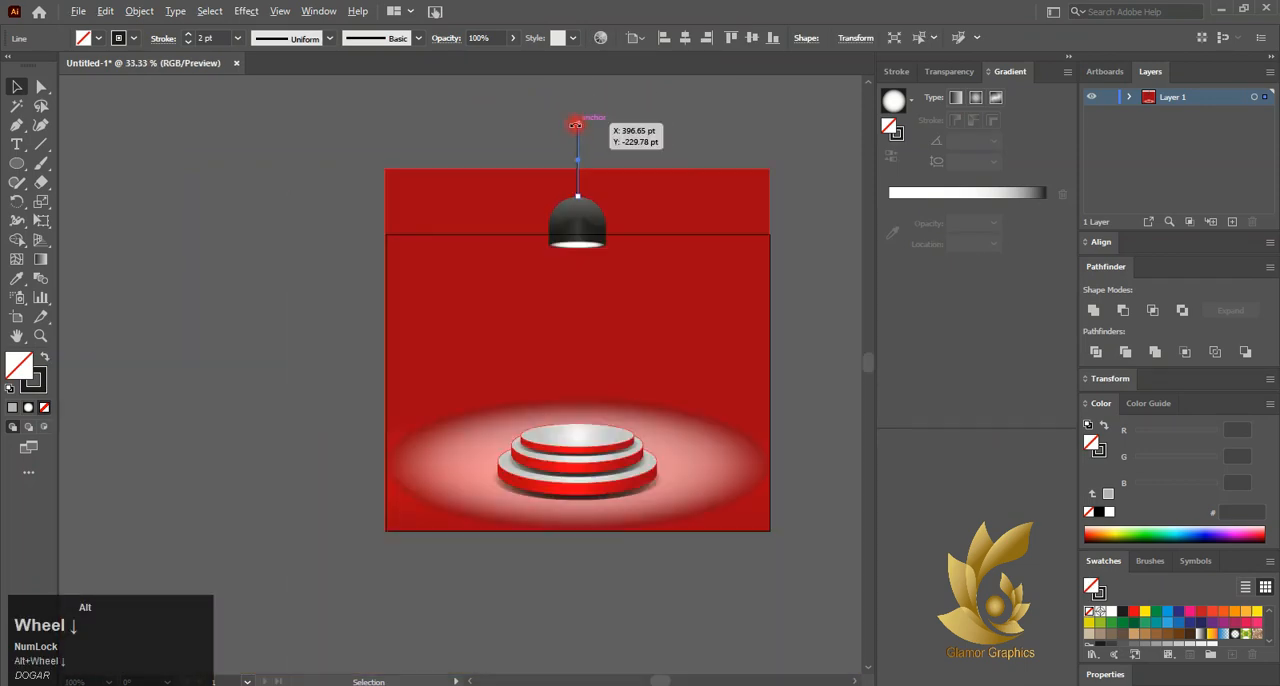
pyautogui.scroll(4, 580, 126)
pyautogui.click(45, 87)
pyautogui.moveTo(570, 114); pyautogui.dragTo(570, 211)
pyautogui.click(16, 87)
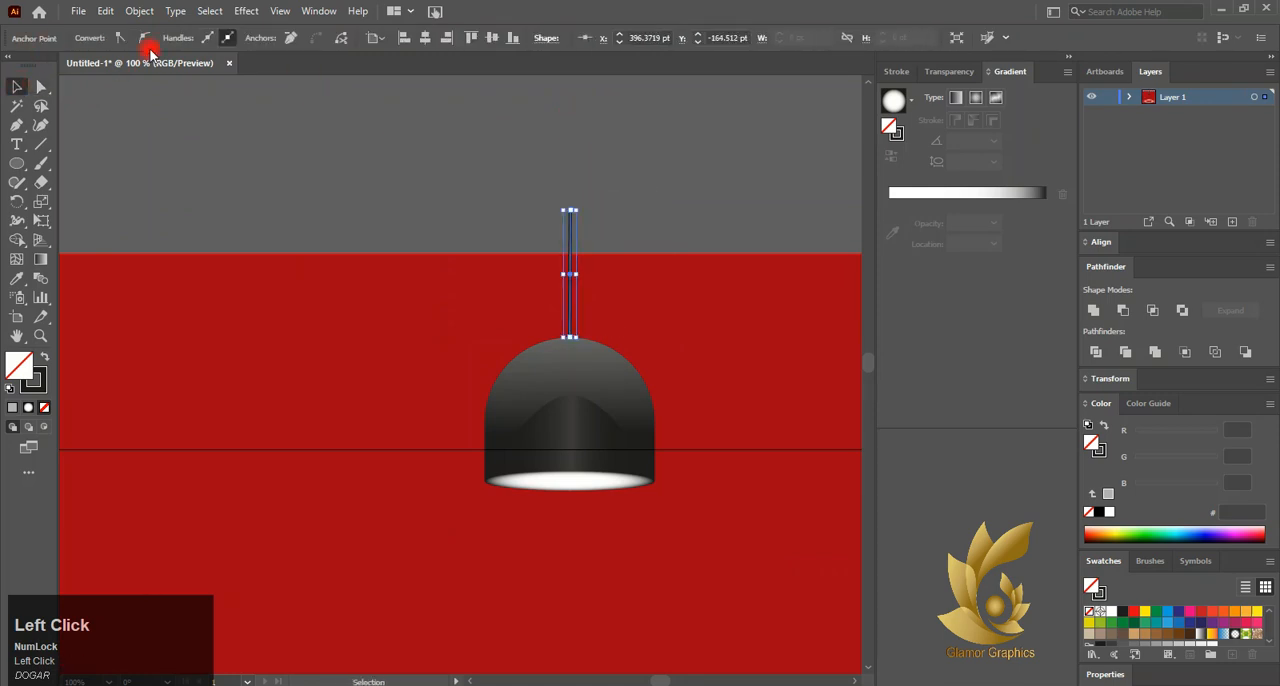
# Set the lamp cord's stroke weight to 10 pt
pyautogui.click(193, 110)
pyautogui.click(565, 228)
pyautogui.click(237, 38)
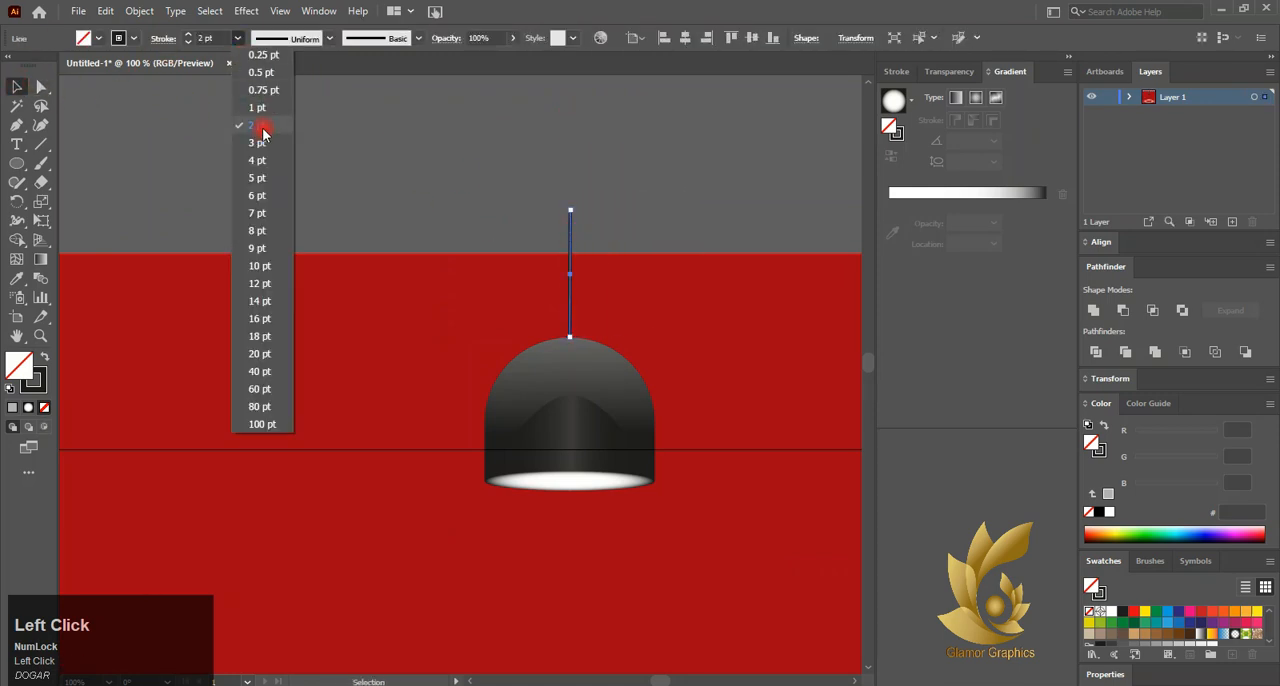
pyautogui.click(270, 162)
pyautogui.click(397, 177)
pyautogui.click(568, 230)
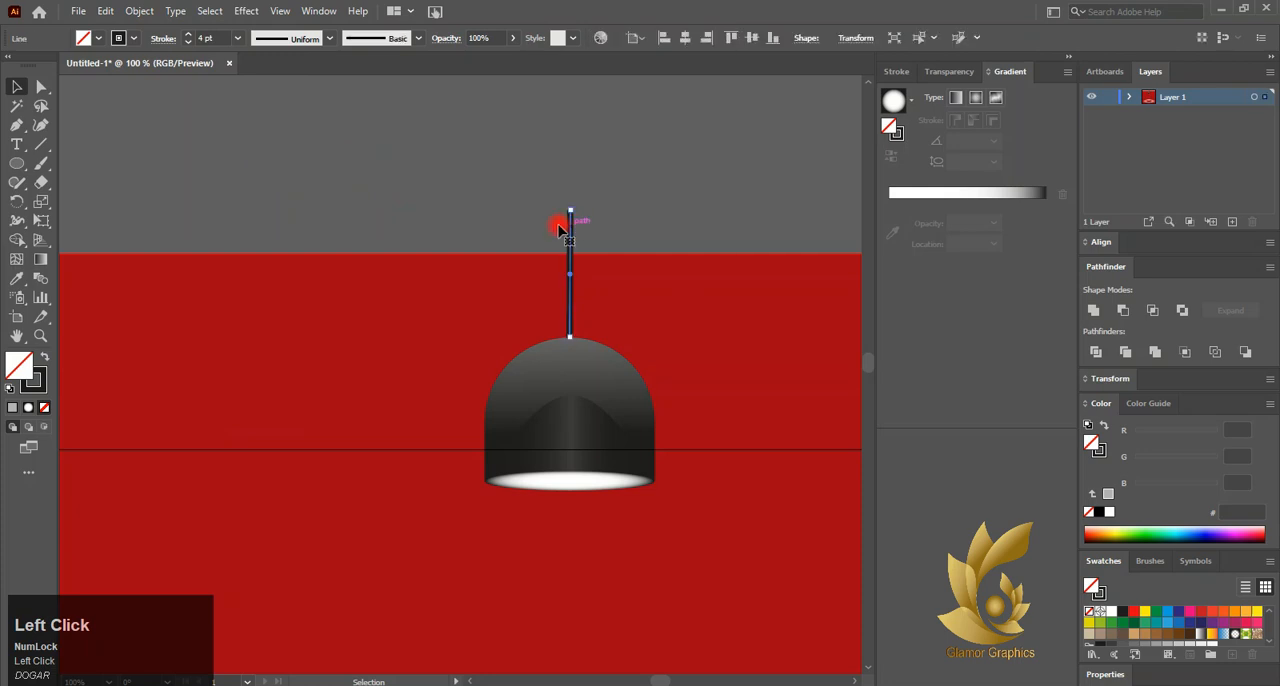
pyautogui.click(237, 38)
pyautogui.click(265, 196)
pyautogui.click(237, 39)
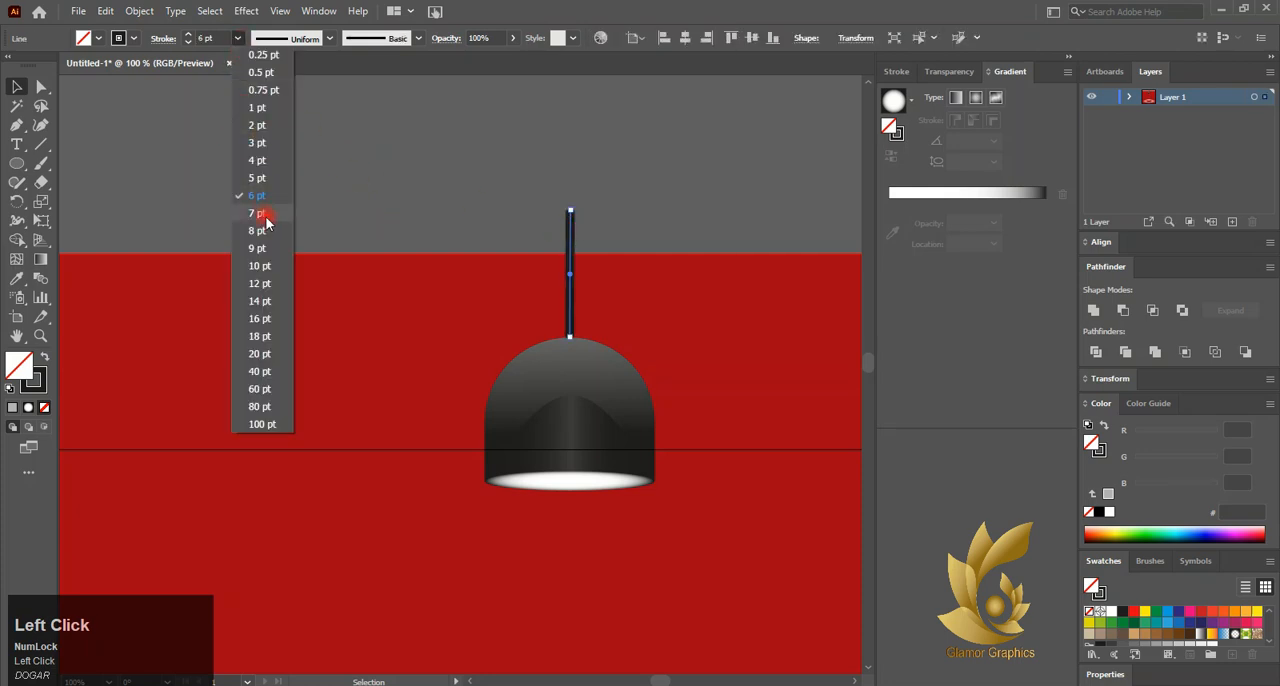
pyautogui.click(262, 265)
pyautogui.click(546, 180)
pyautogui.click(570, 232)
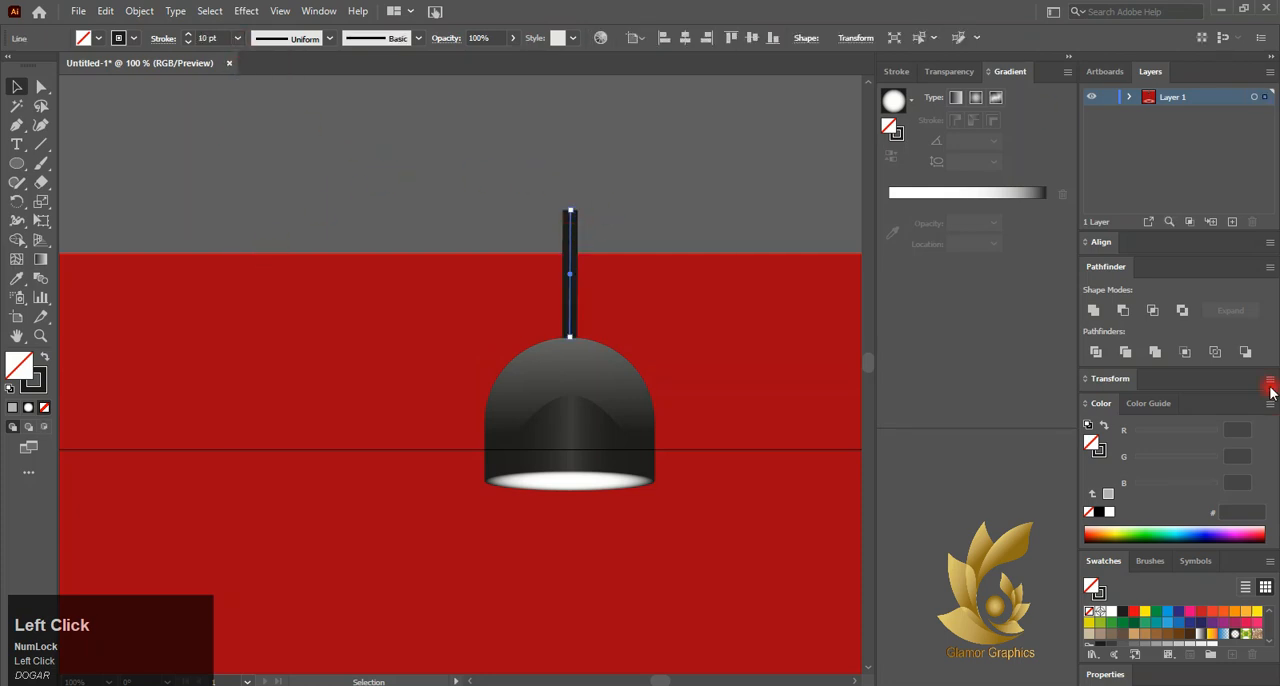
# Scale both dome shapes and the white opening ellipse down together about their centre
pyautogui.scroll(-3, 636, 374)
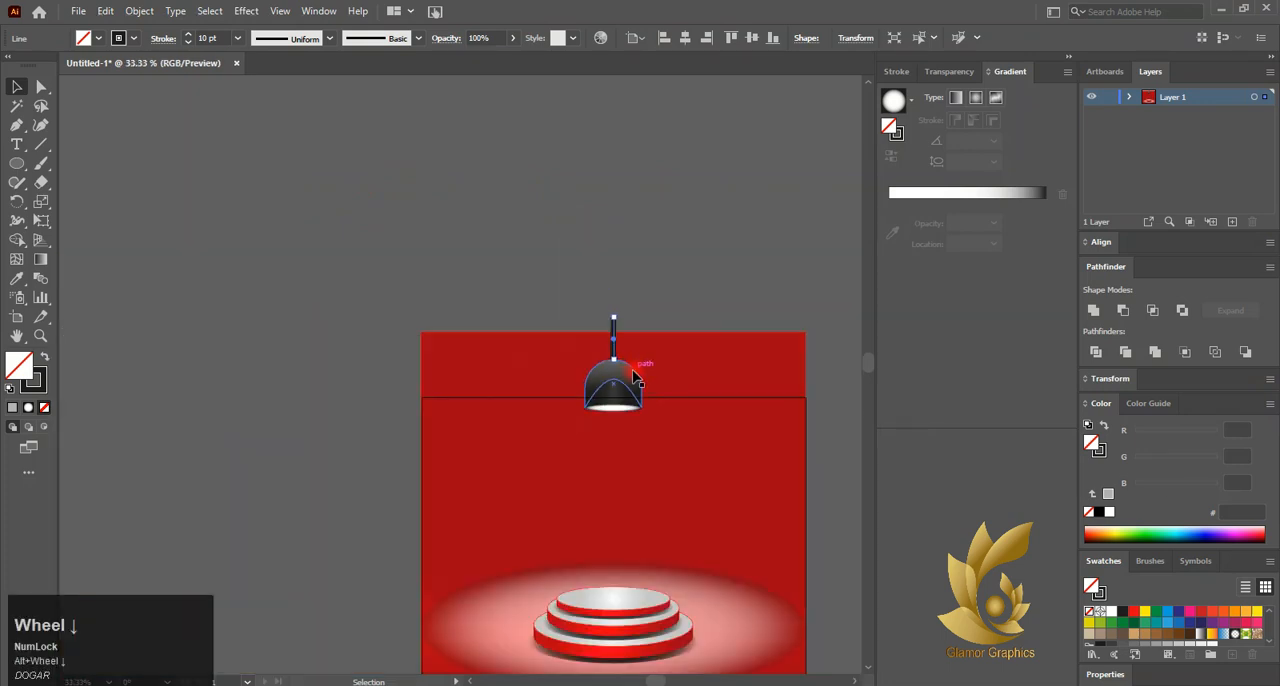
pyautogui.click(509, 297)
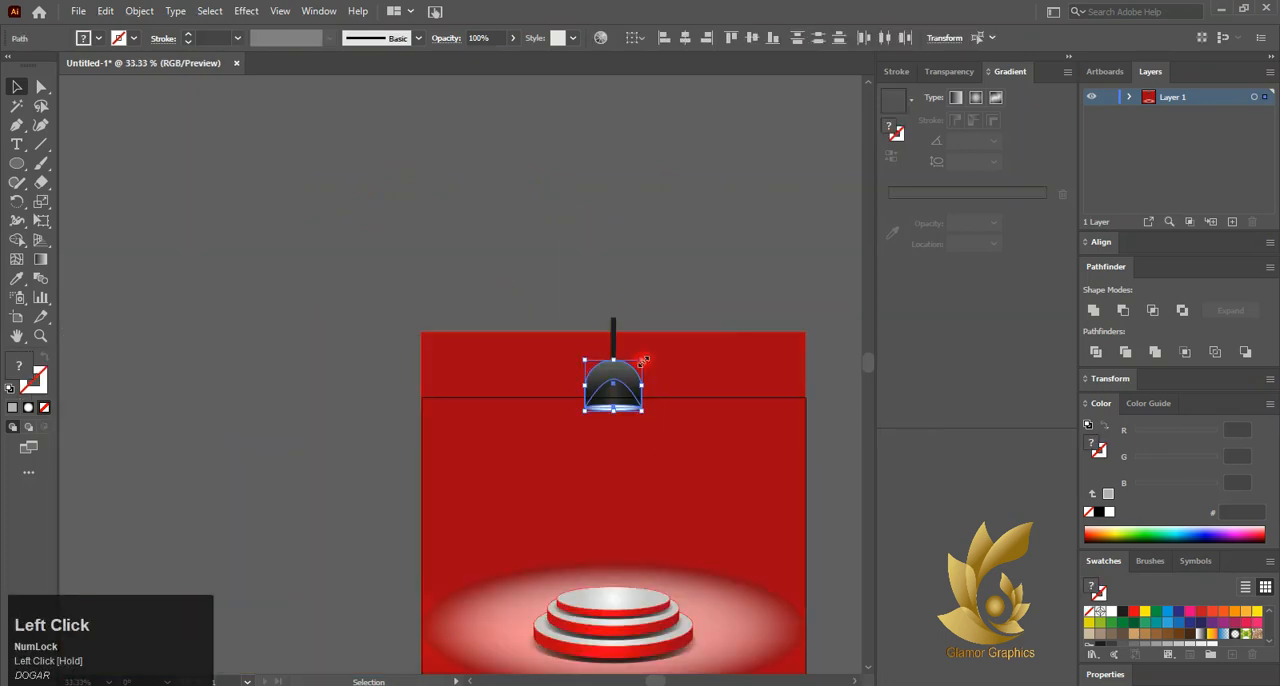
pyautogui.moveTo(642, 359); pyautogui.dragTo(635, 372)
pyautogui.scroll(3, 615, 390)
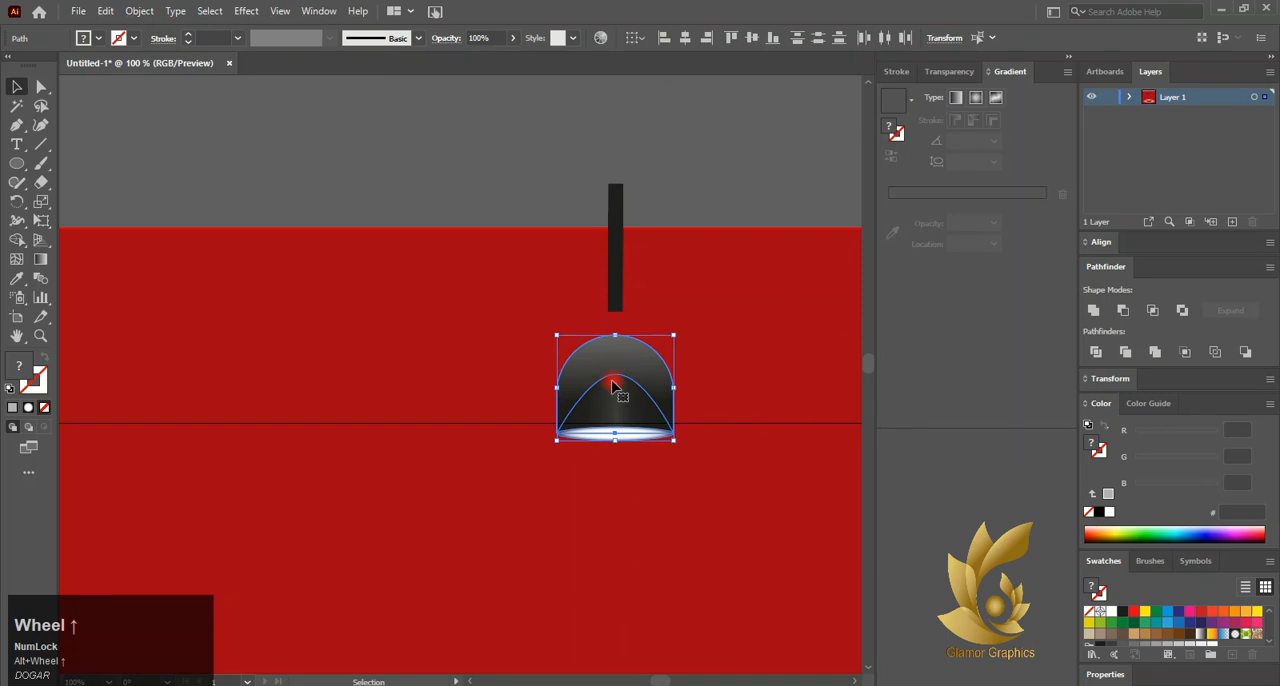
# Extend the cord down to the dome's top and trim its upper end to the red background's top edge
pyautogui.click(617, 300)
pyautogui.moveTo(615, 316); pyautogui.dragTo(615, 338)
pyautogui.click(677, 197)
pyautogui.scroll(-2, 677, 200)
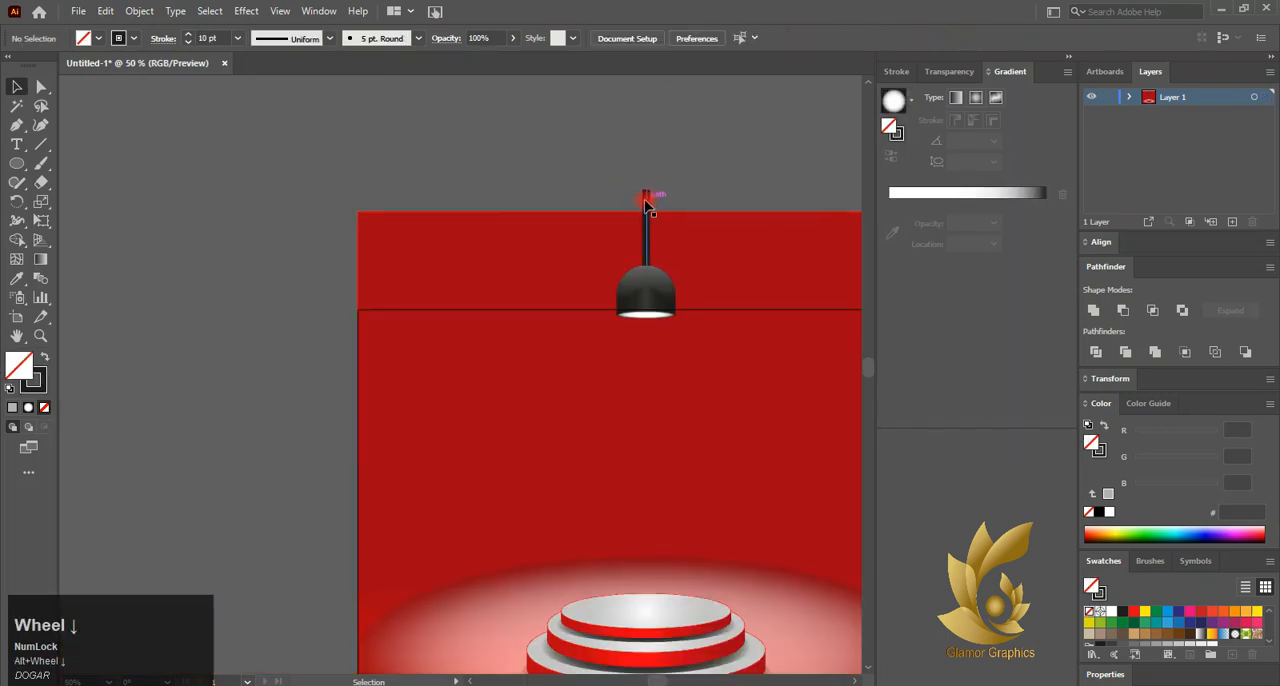
pyautogui.moveTo(645, 201); pyautogui.dragTo(648, 214)
pyautogui.scroll(-2, 648, 214)
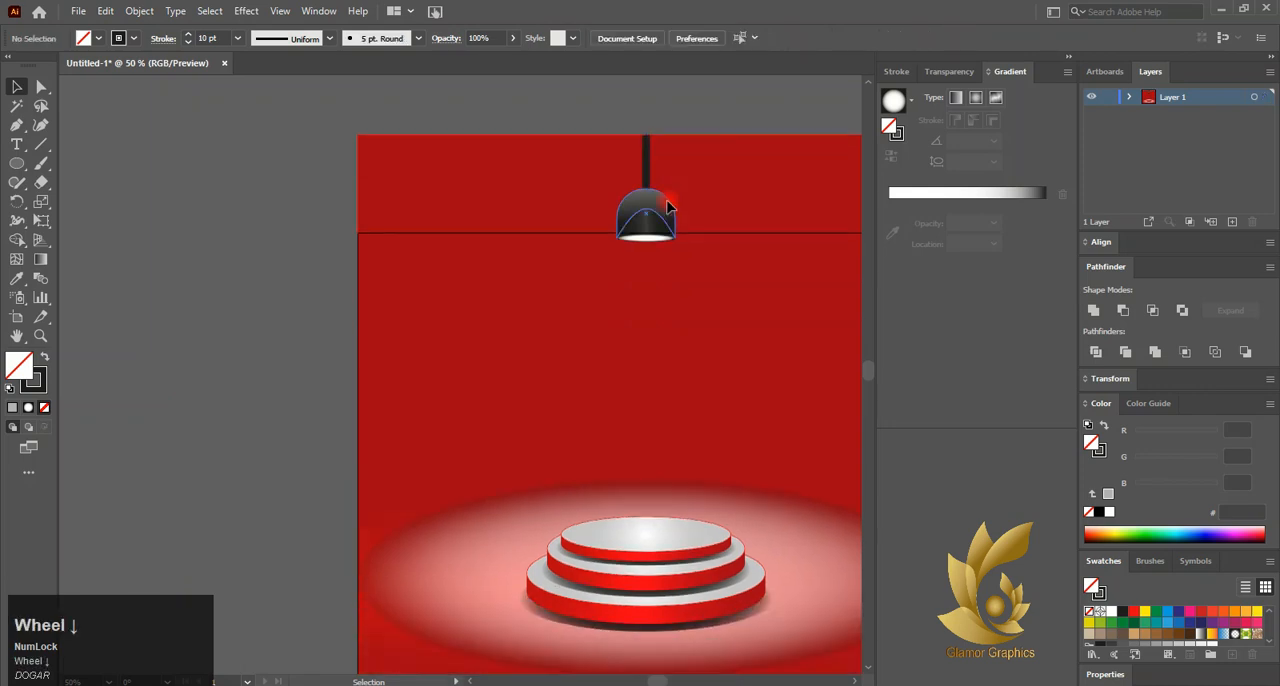
# Group the cord, dome and opening into one lamp and align the group to the horizontal centre
pyautogui.scroll(-1, 626, 163)
pyautogui.click(657, 175)
pyautogui.rightClick(658, 193)
pyautogui.click(699, 312)
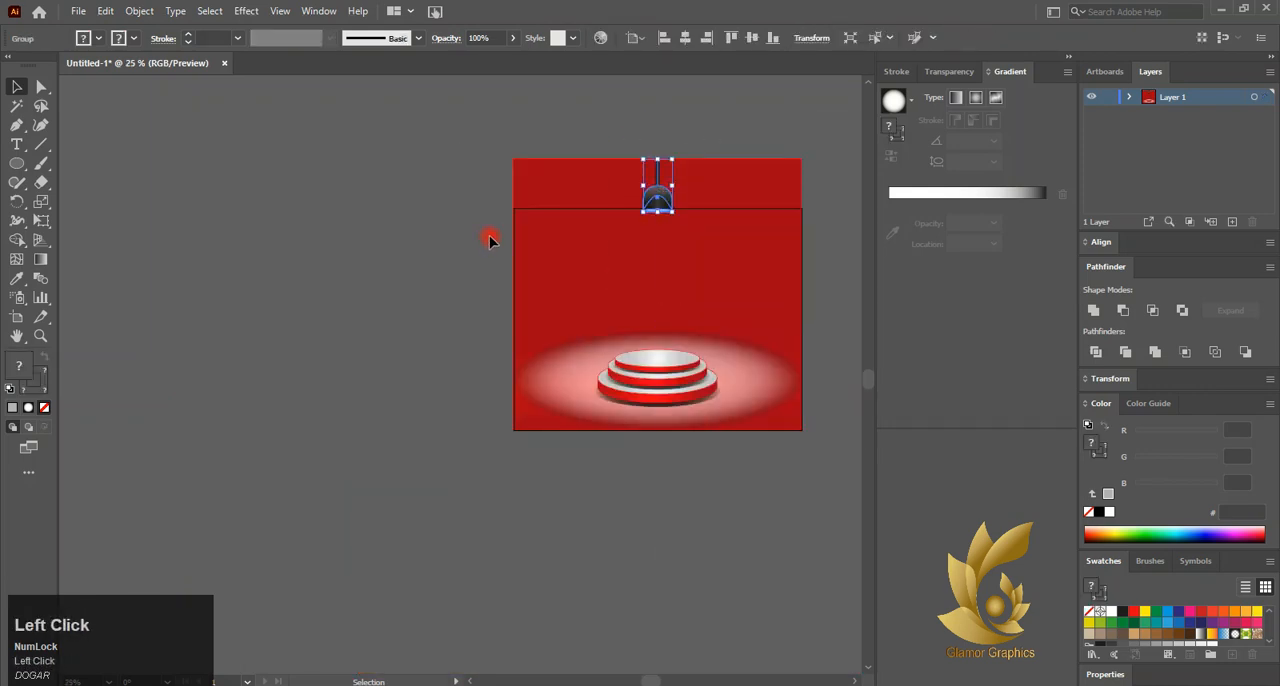
pyautogui.click(490, 238)
pyautogui.click(657, 199)
pyautogui.click(687, 38)
pyautogui.click(648, 80)
pyautogui.scroll(2, 668, 168)
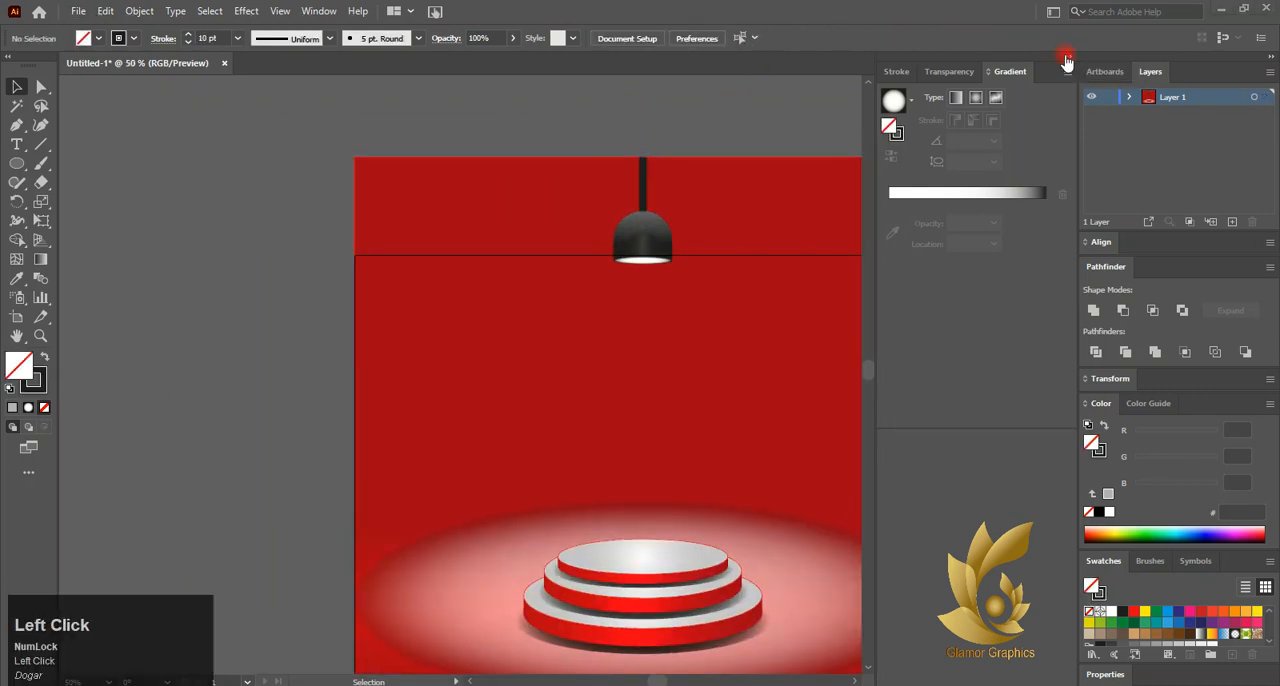
# Duplicate the podium's white glow ellipse and place the copy above the original
pyautogui.click(1068, 57)
pyautogui.scroll(-3, 827, 378)
pyautogui.click(766, 626)
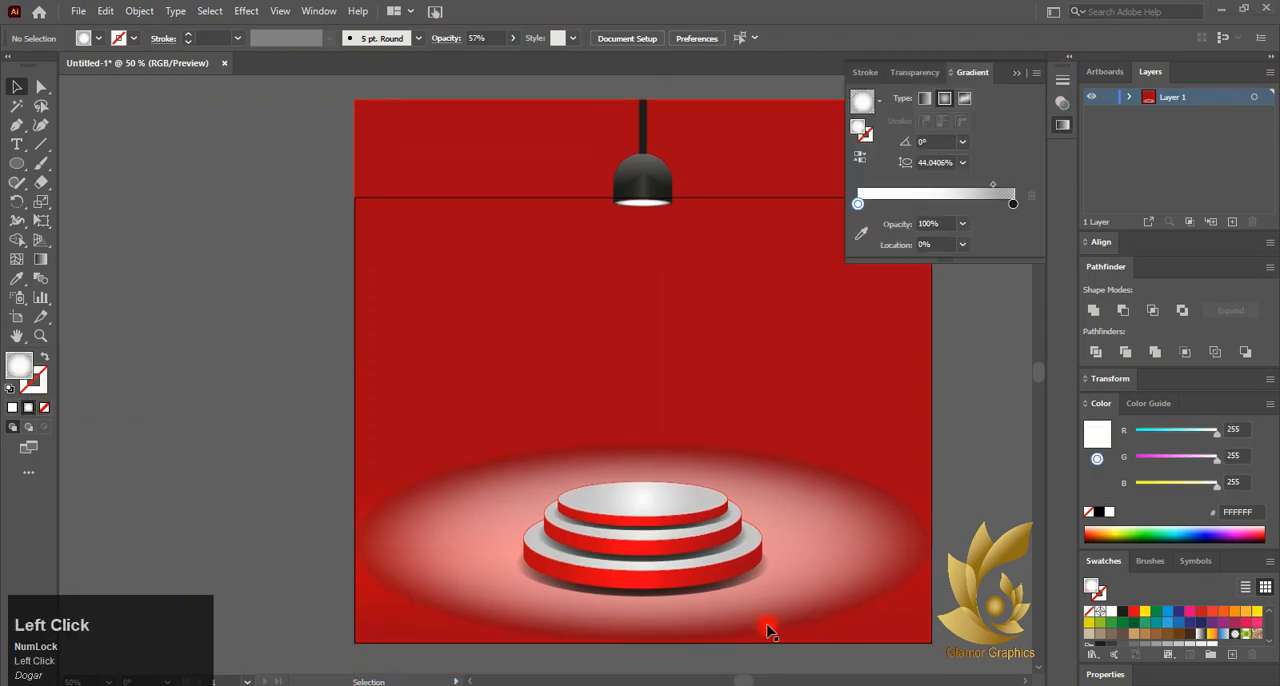
pyautogui.moveTo(789, 586); pyautogui.dragTo(752, 456)
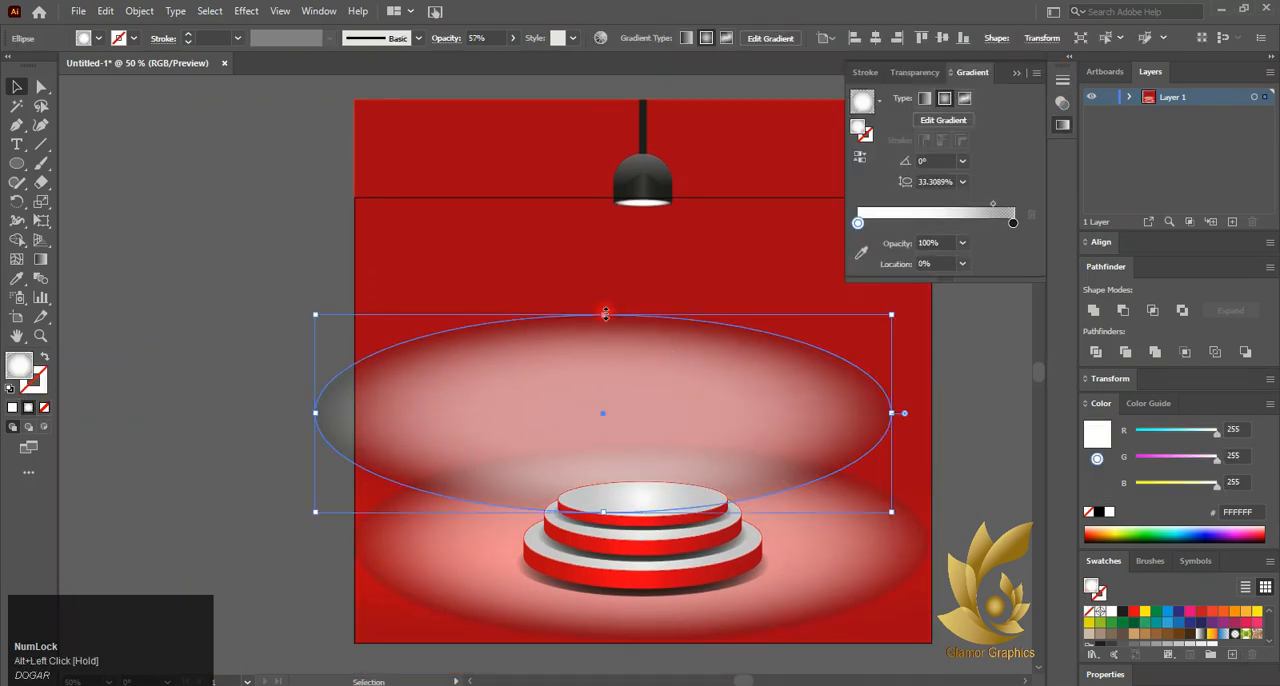
# Rotate the copied glow ellipse to 90° so it stands upright and align it to the horizontal centre
pyautogui.moveTo(605, 314); pyautogui.dragTo(718, 369)
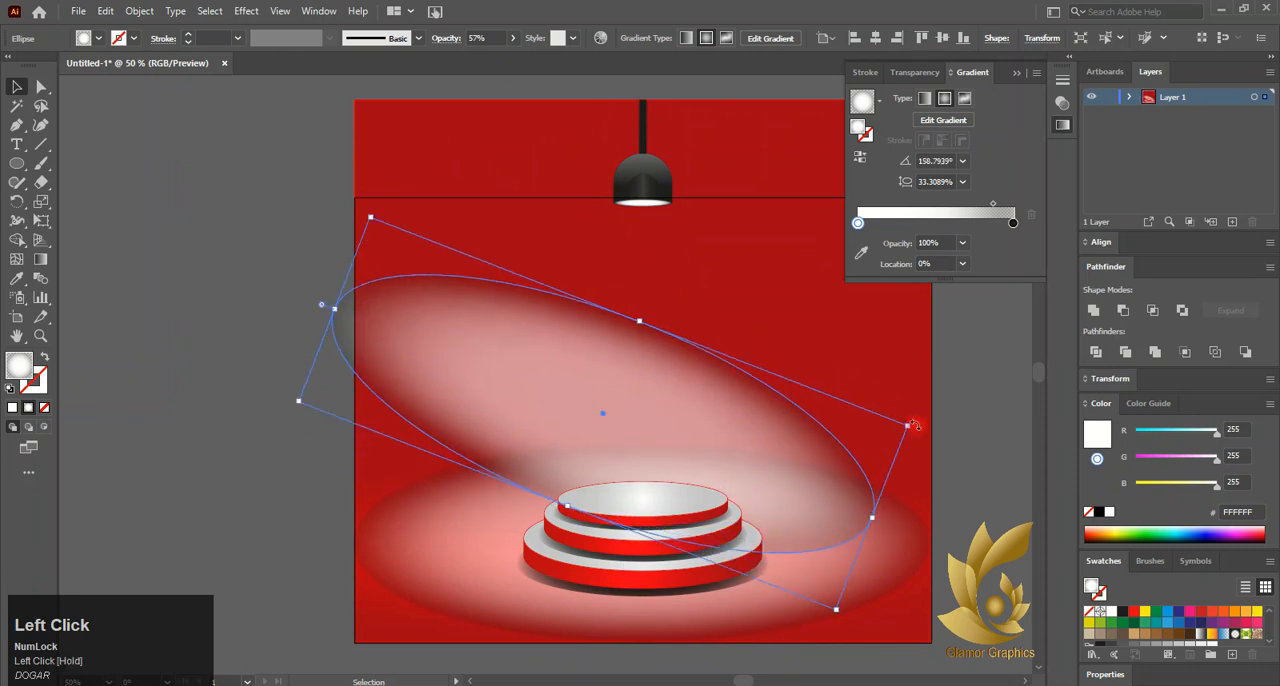
pyautogui.moveTo(913, 426); pyautogui.dragTo(671, 604)
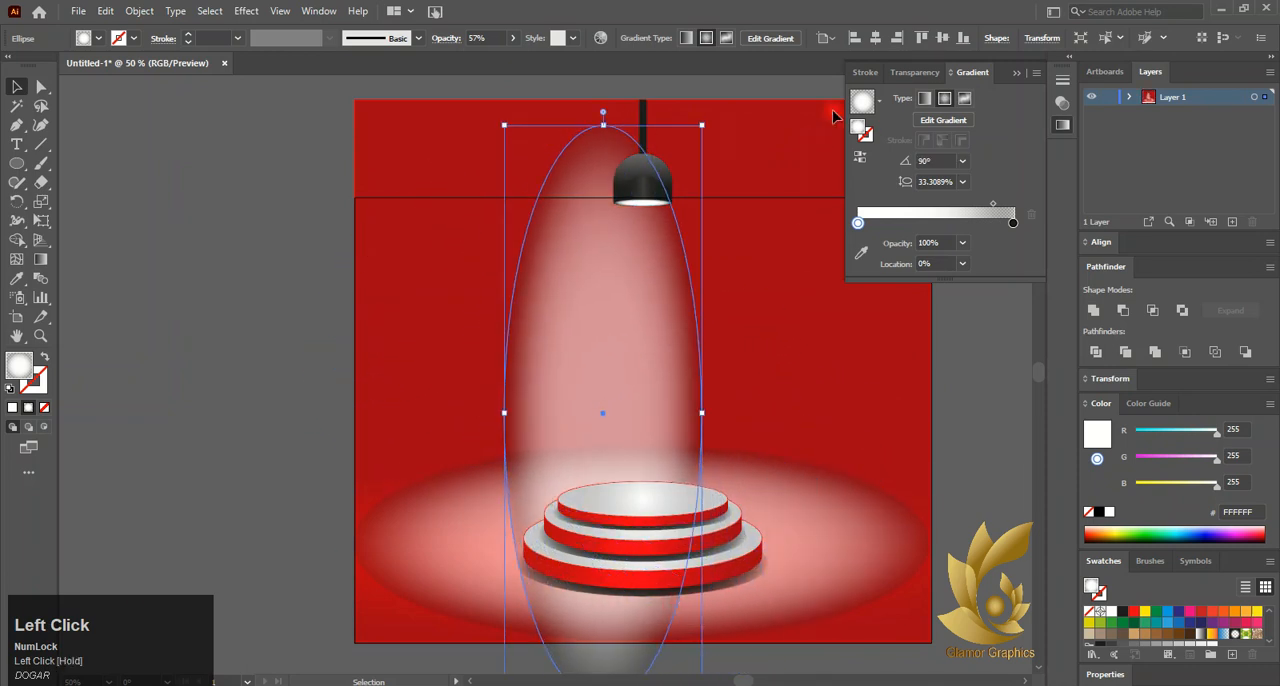
pyautogui.click(873, 42)
# Resize the upright glow into a narrow beam from just below the lamp to the podium's top tier, with a 25.018% gradient aspect ratio
pyautogui.moveTo(745, 130); pyautogui.dragTo(686, 272)
pyautogui.moveTo(650, 334); pyautogui.dragTo(650, 291)
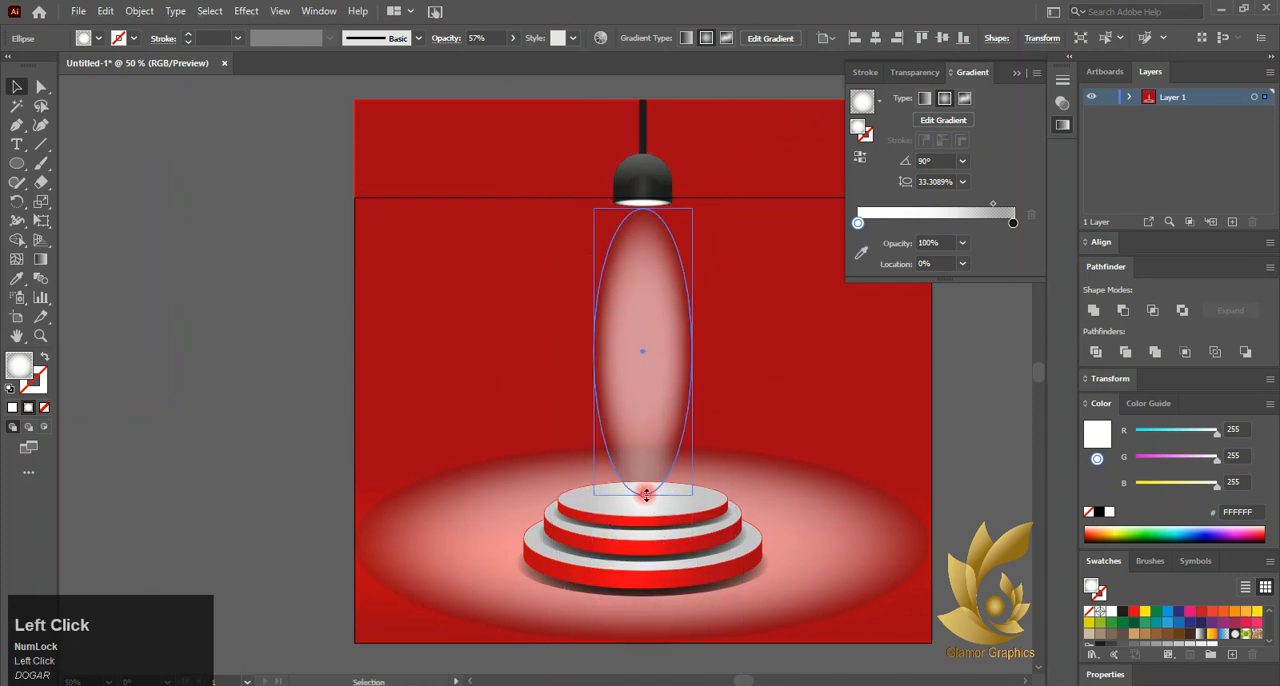
pyautogui.moveTo(646, 494); pyautogui.dragTo(646, 516)
pyautogui.moveTo(598, 374); pyautogui.dragTo(605, 368)
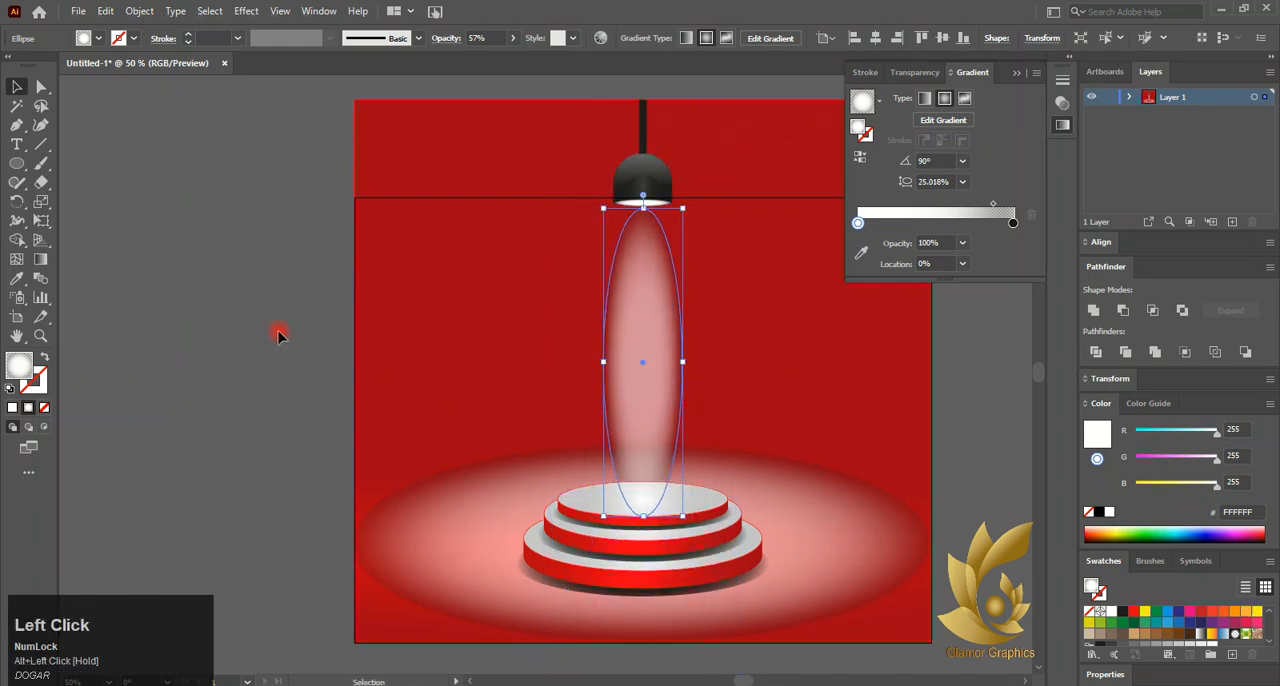
# Adjust the light beam slightly upward so its top meets the lamp's opening
pyautogui.click(280, 331)
pyautogui.click(649, 275)
pyautogui.scroll(5, 651, 203)
pyautogui.moveTo(636, 283); pyautogui.dragTo(634, 270)
pyautogui.scroll(-4, 541, 302)
pyautogui.scroll(-3, 310, 155)
pyautogui.click(223, 303)
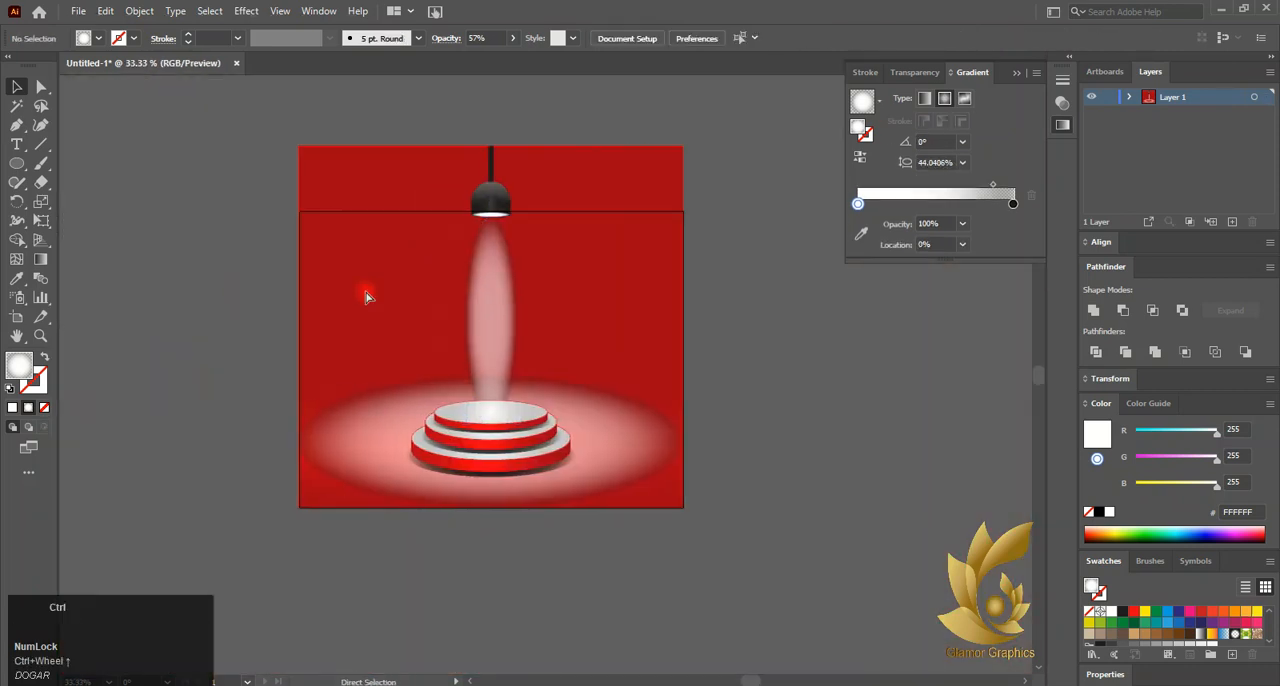
# Set the location of the light beam gradient's white stop to 18.0905%
pyautogui.scroll(3, 486, 334)
pyautogui.click(513, 330)
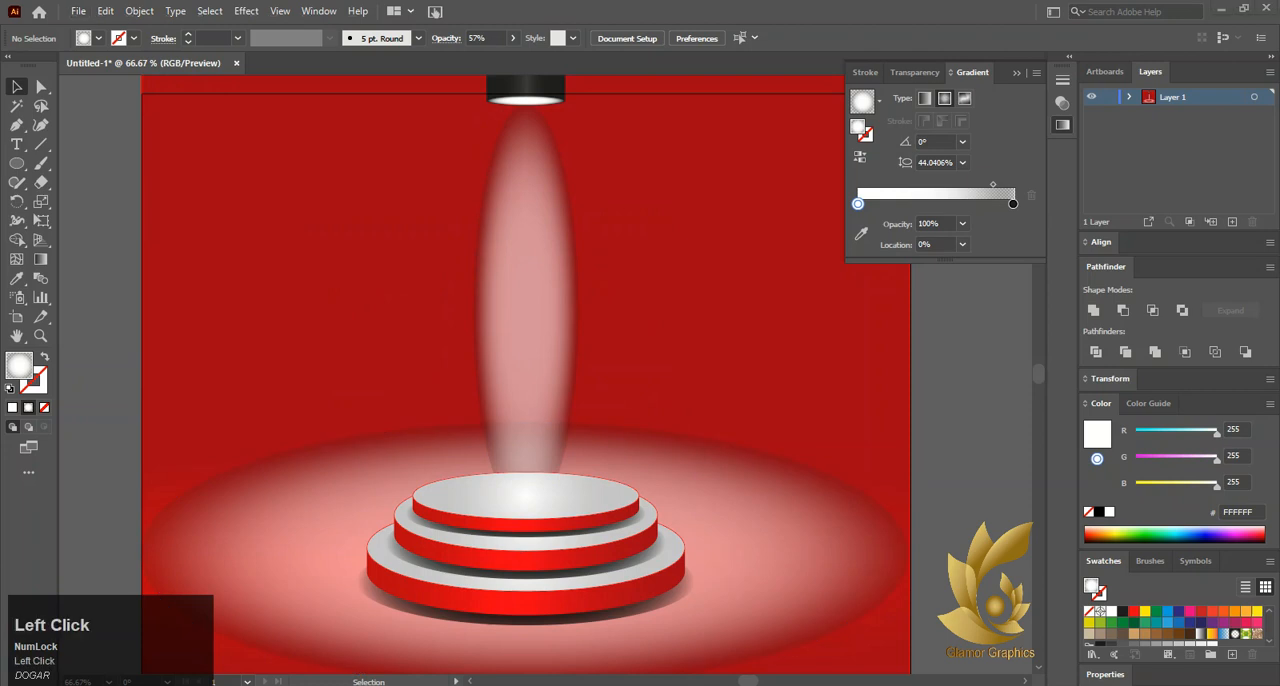
pyautogui.click(857, 220)
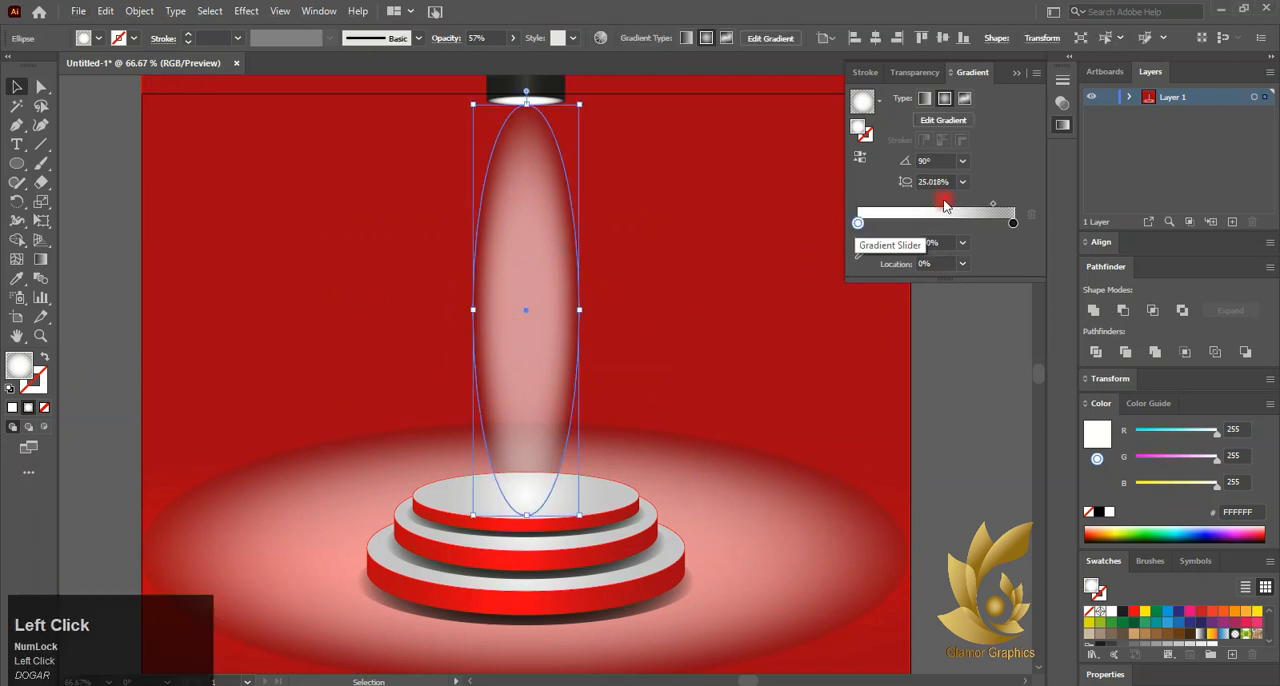
pyautogui.moveTo(857, 222); pyautogui.dragTo(889, 237)
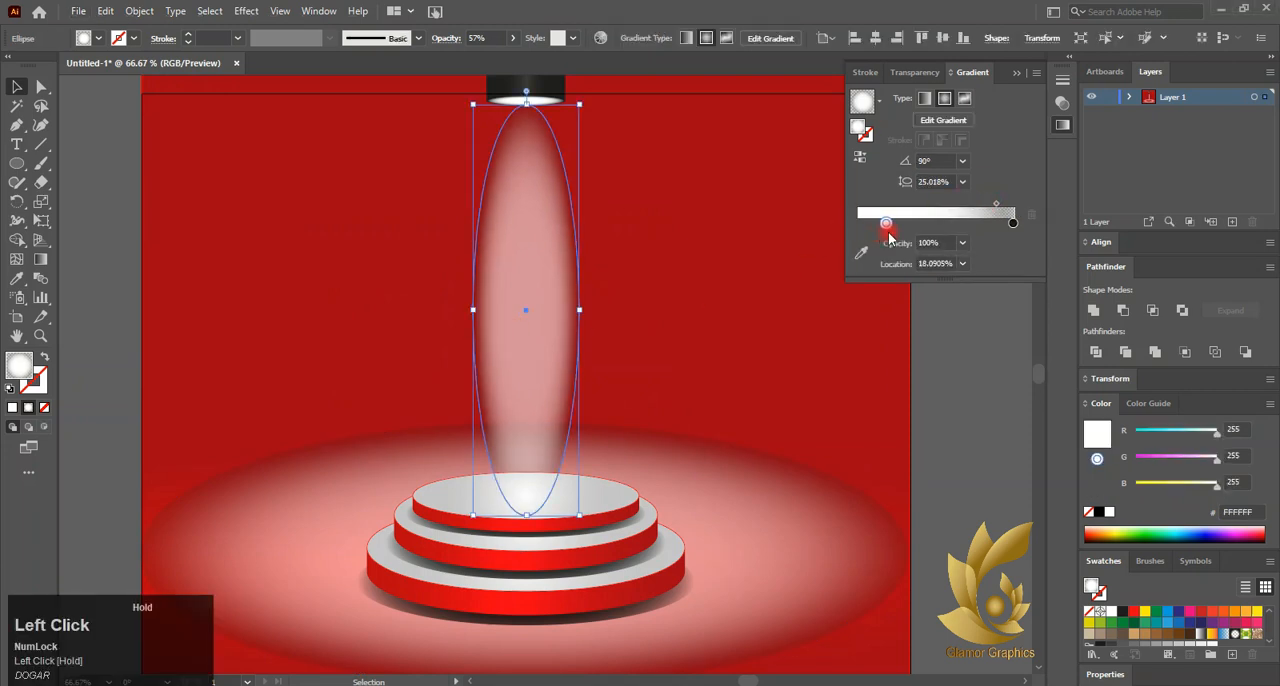
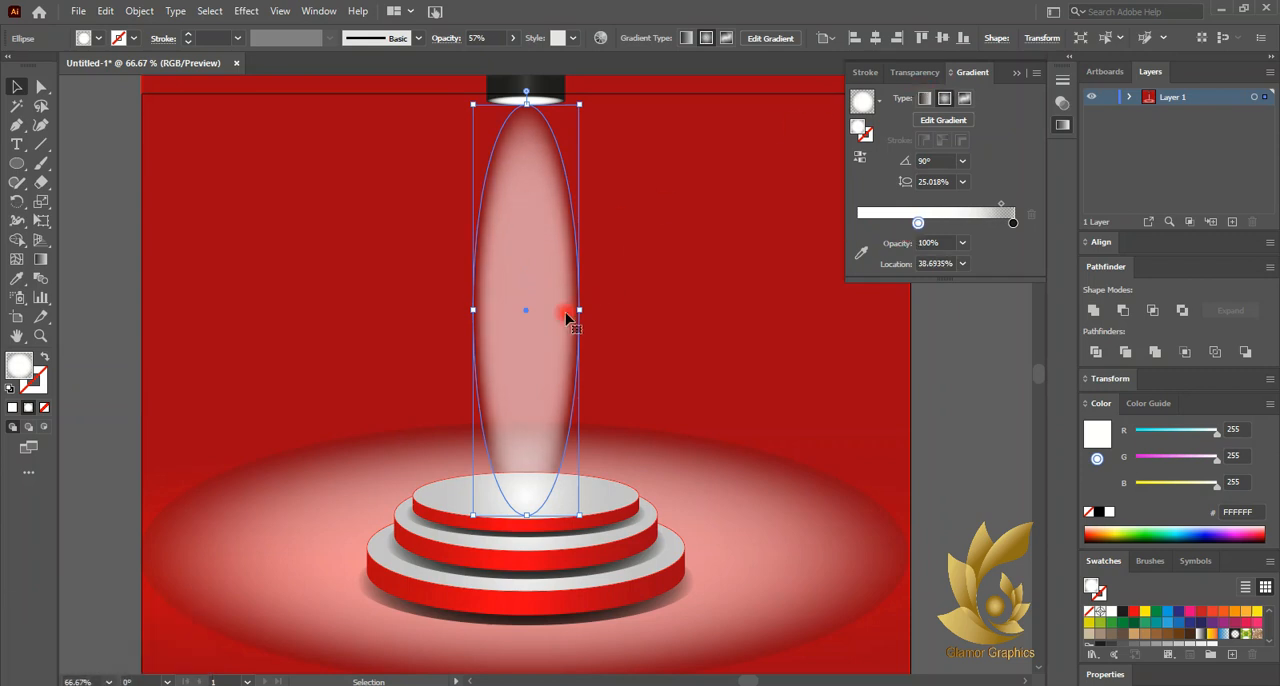
# Widen the light beam slightly and redraw its radial gradient from the lamp down towards the podium at -90.1361°
pyautogui.moveTo(580, 311)
pyautogui.mouseDown()
pyautogui.moveTo(591, 307)
pyautogui.moveTo(521, 303)
pyautogui.mouseUp()
pyautogui.click(41, 261)
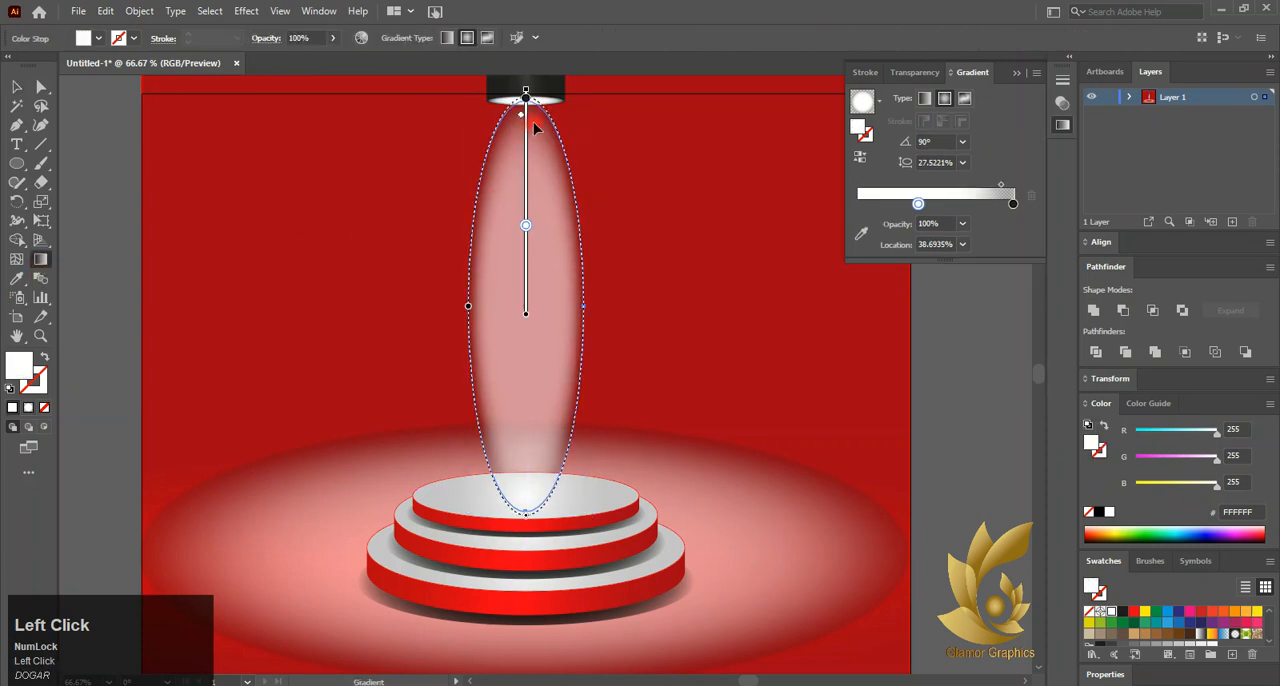
pyautogui.moveTo(534, 125); pyautogui.dragTo(534, 197)
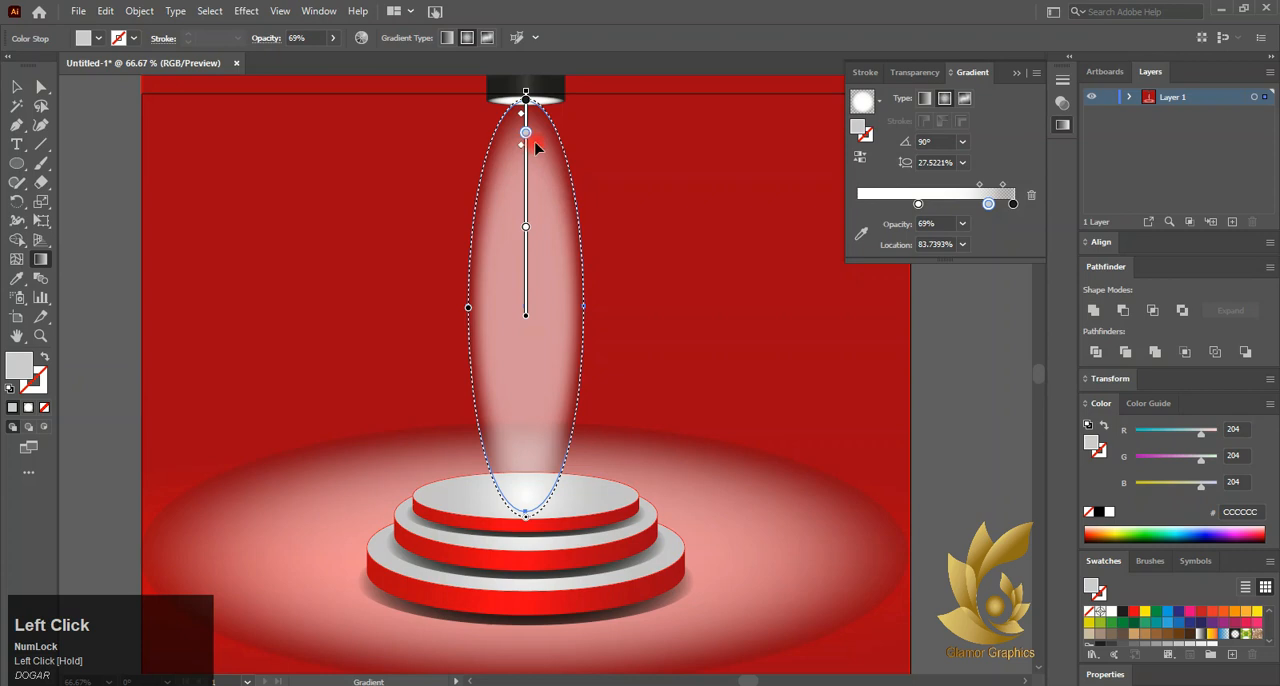
pyautogui.click(1027, 198)
pyautogui.moveTo(544, 215); pyautogui.dragTo(538, 505)
pyautogui.moveTo(525, 108)
pyautogui.mouseDown()
pyautogui.moveTo(514, 371)
pyautogui.moveTo(525, 452)
pyautogui.mouseUp()
pyautogui.click(16, 87)
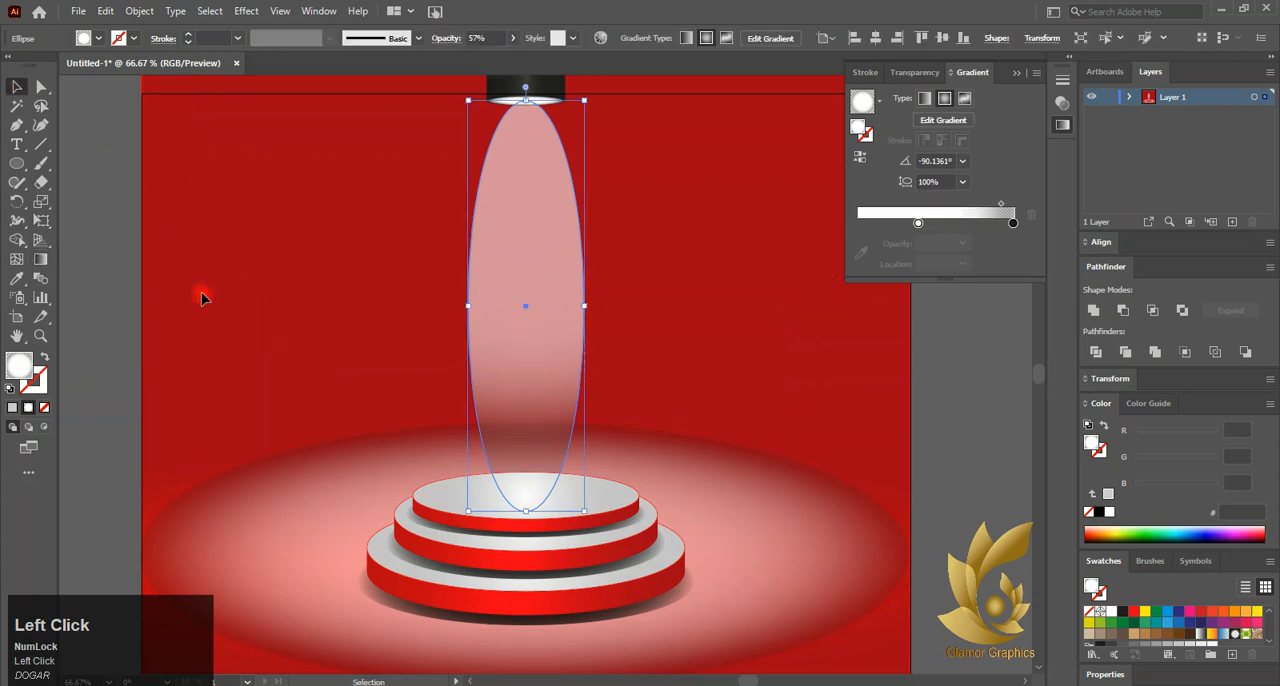
# Move the light beam up so its top overlaps the lamp, and shift the gradient's white stop to 15.5779%
pyautogui.moveTo(516, 362); pyautogui.dragTo(510, 330)
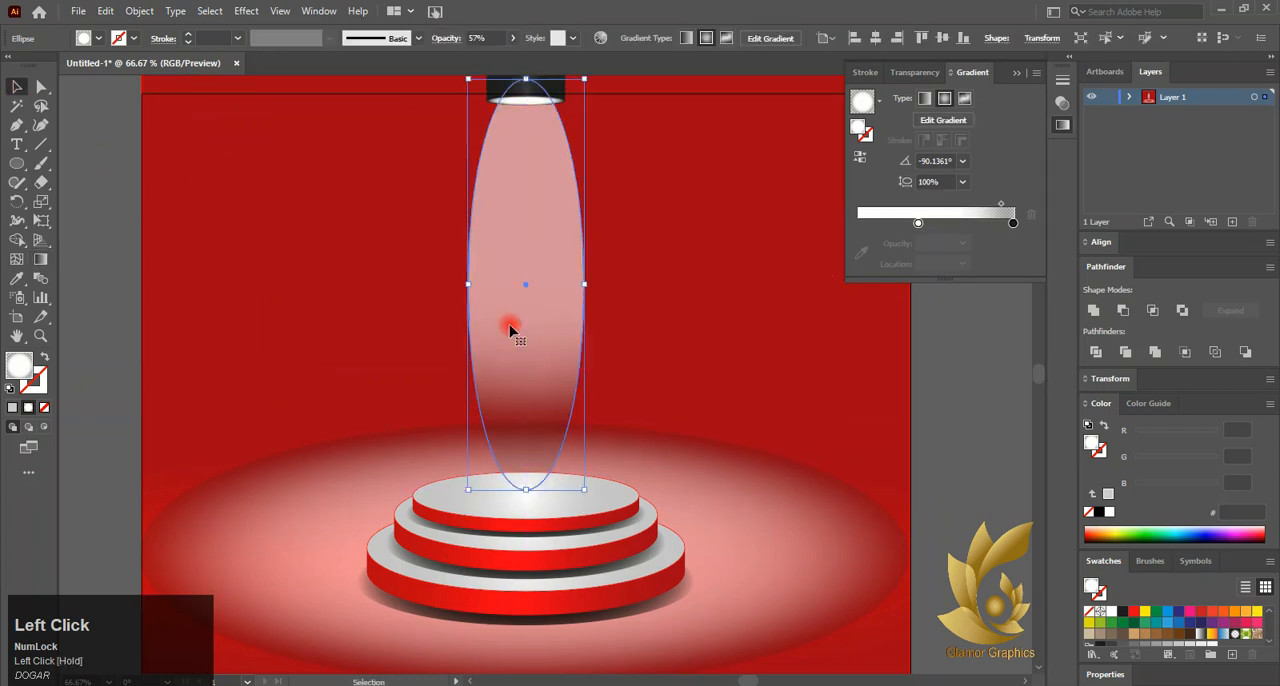
pyautogui.moveTo(918, 222); pyautogui.dragTo(884, 234)
pyautogui.click(300, 317)
pyautogui.click(520, 293)
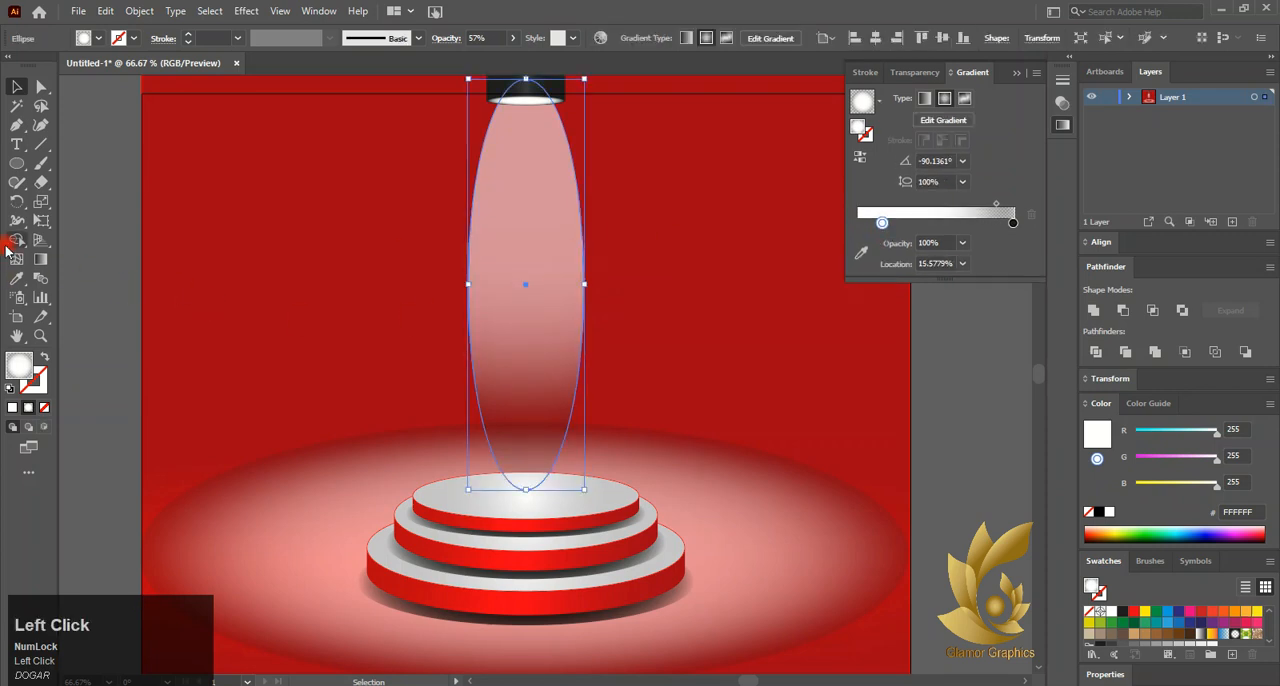
# Set the beam gradient's white stop to 18.9384% and move the gradient midpoint closer to the lamp
pyautogui.click(40, 259)
pyautogui.moveTo(527, 152)
pyautogui.mouseDown()
pyautogui.moveTo(525, 96)
pyautogui.moveTo(527, 159)
pyautogui.mouseUp()
pyautogui.moveTo(520, 394)
pyautogui.mouseDown()
pyautogui.moveTo(518, 355)
pyautogui.moveTo(522, 378)
pyautogui.mouseUp()
pyautogui.scroll(-2, 585, 384)
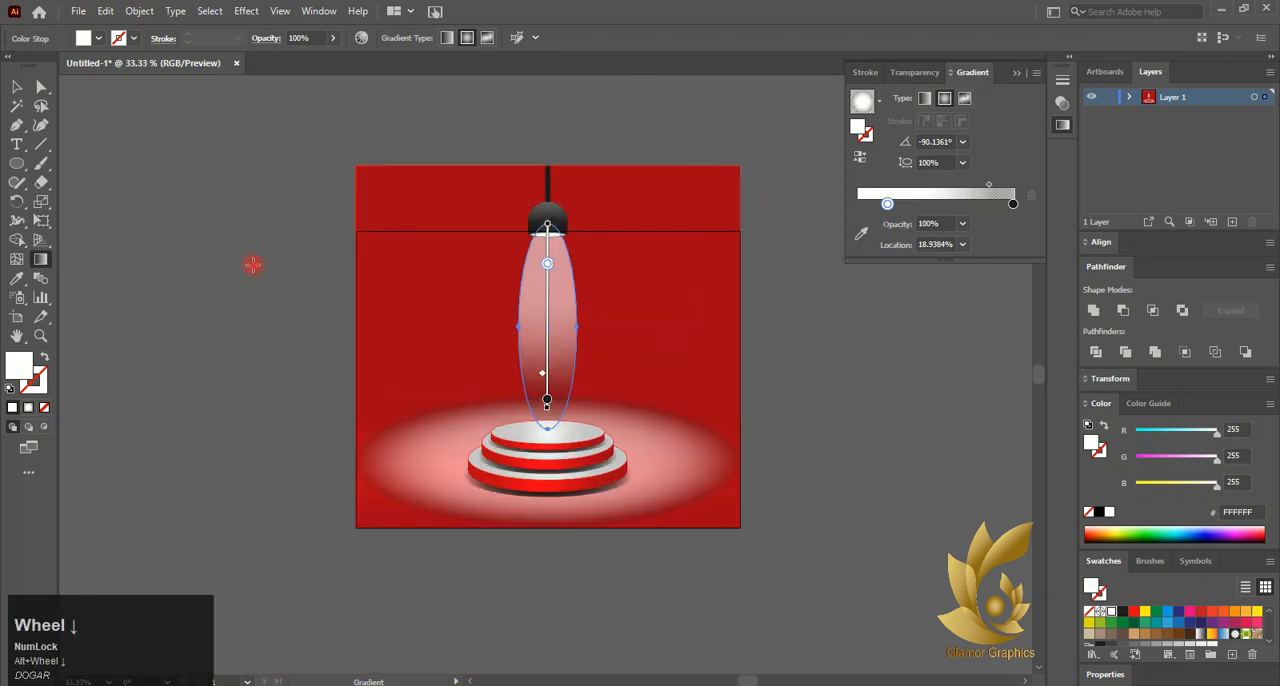
pyautogui.click(17, 88)
pyautogui.click(274, 237)
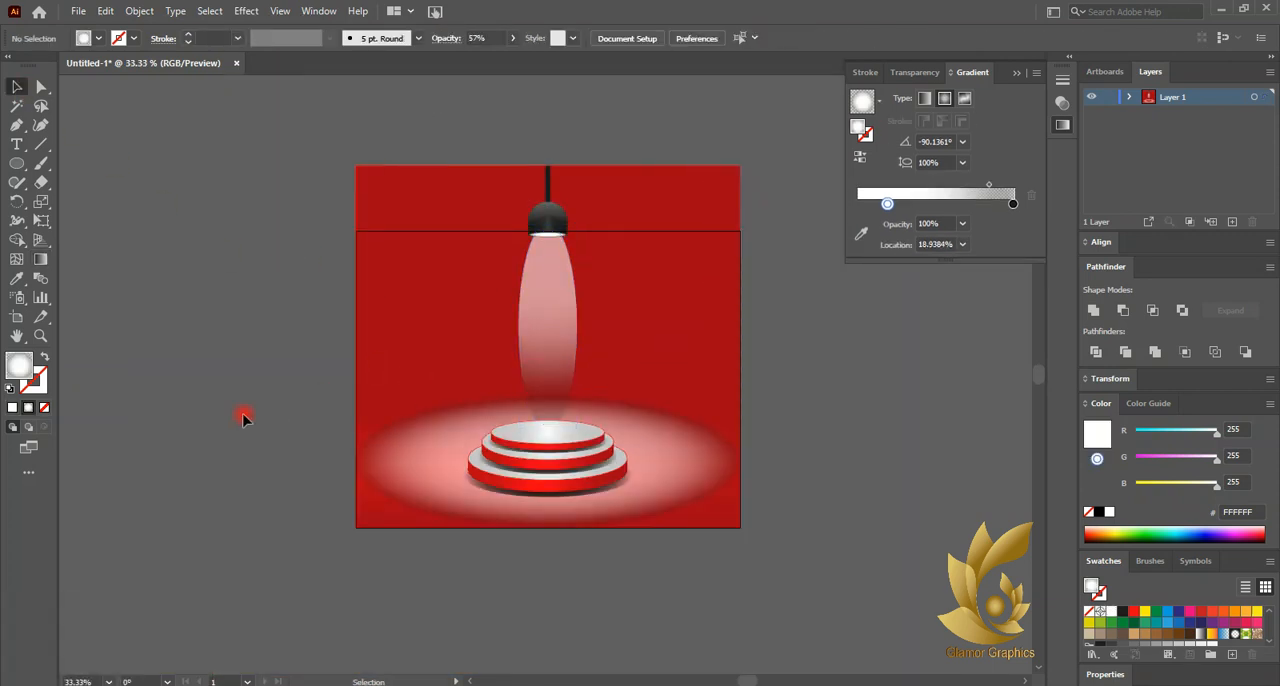
# Shift the beam gradient's midpoint towards the podium and set the white stop's location to 33.0088%
pyautogui.click(570, 381)
pyautogui.click(47, 260)
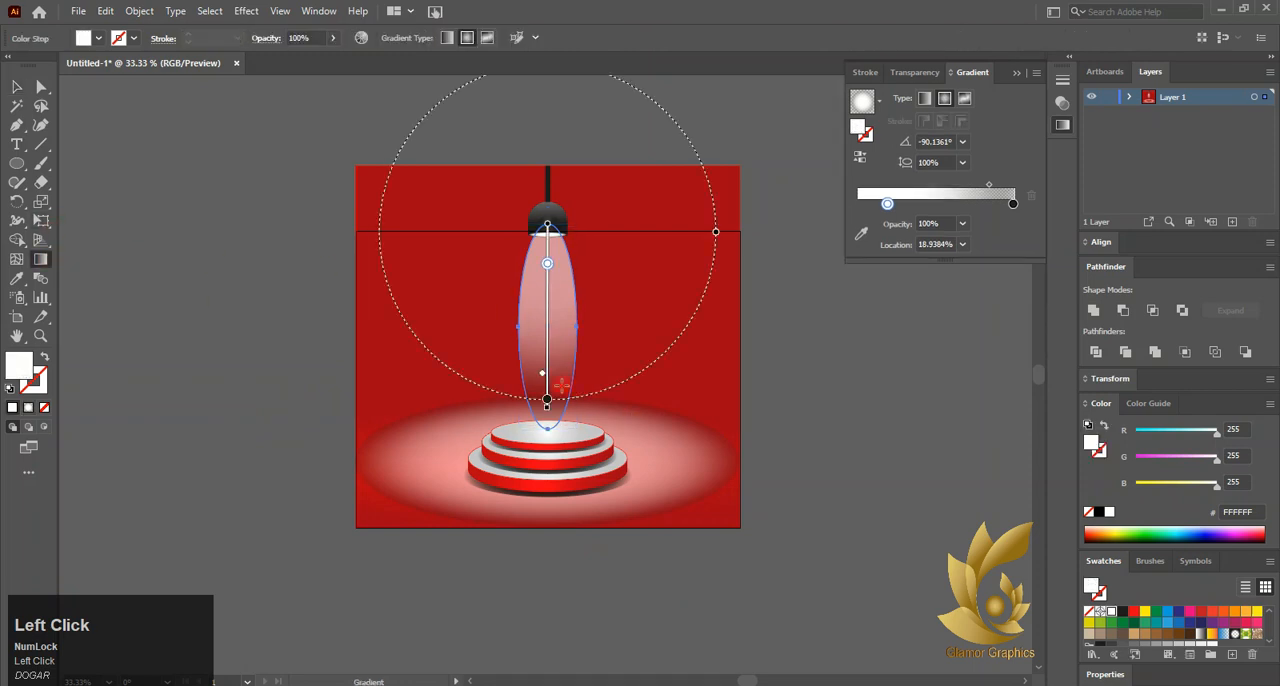
pyautogui.moveTo(544, 381); pyautogui.dragTo(546, 422)
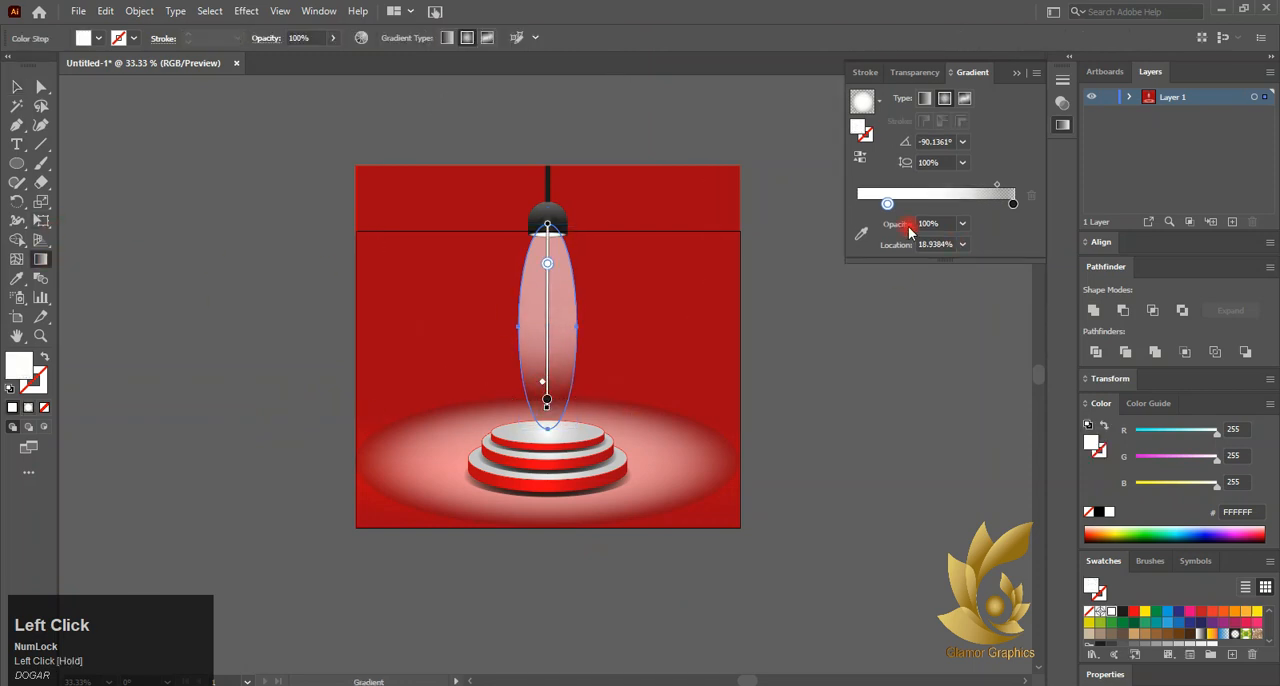
pyautogui.click(16, 87)
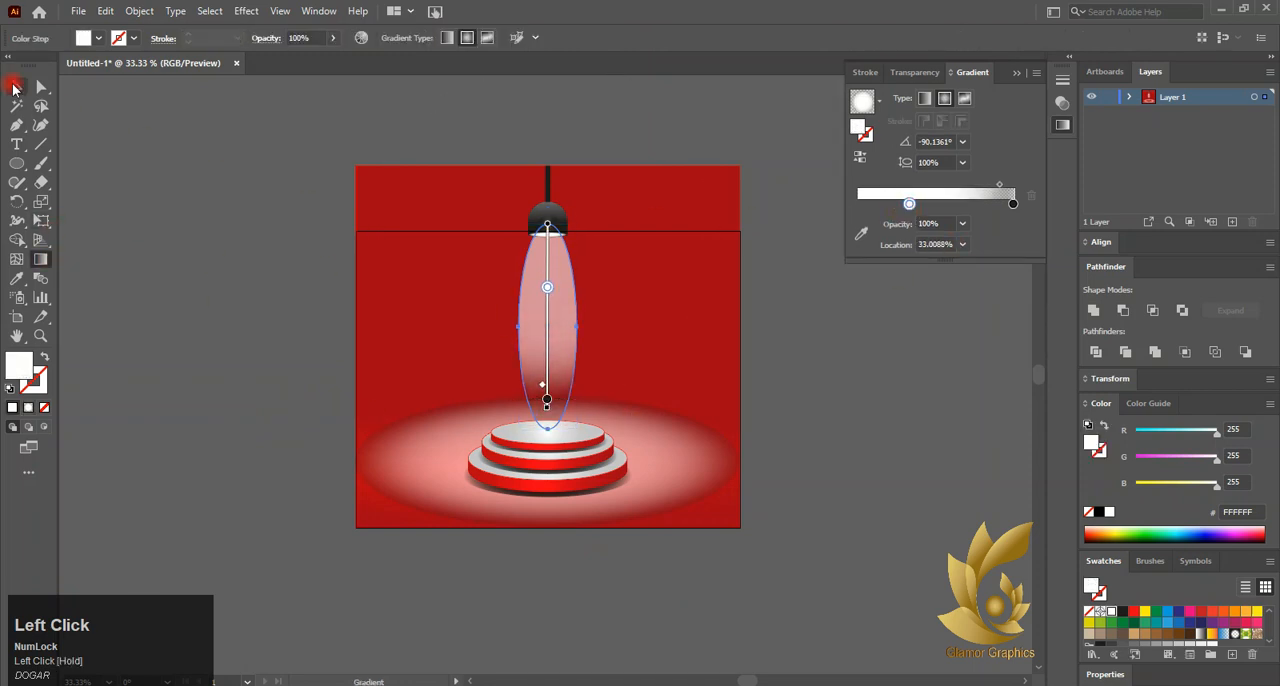
pyautogui.click(265, 289)
# Redraw the light beam's radial gradient from the lamp's opening down onto the podium at -89.7661°
pyautogui.click(560, 258)
pyautogui.click(40, 259)
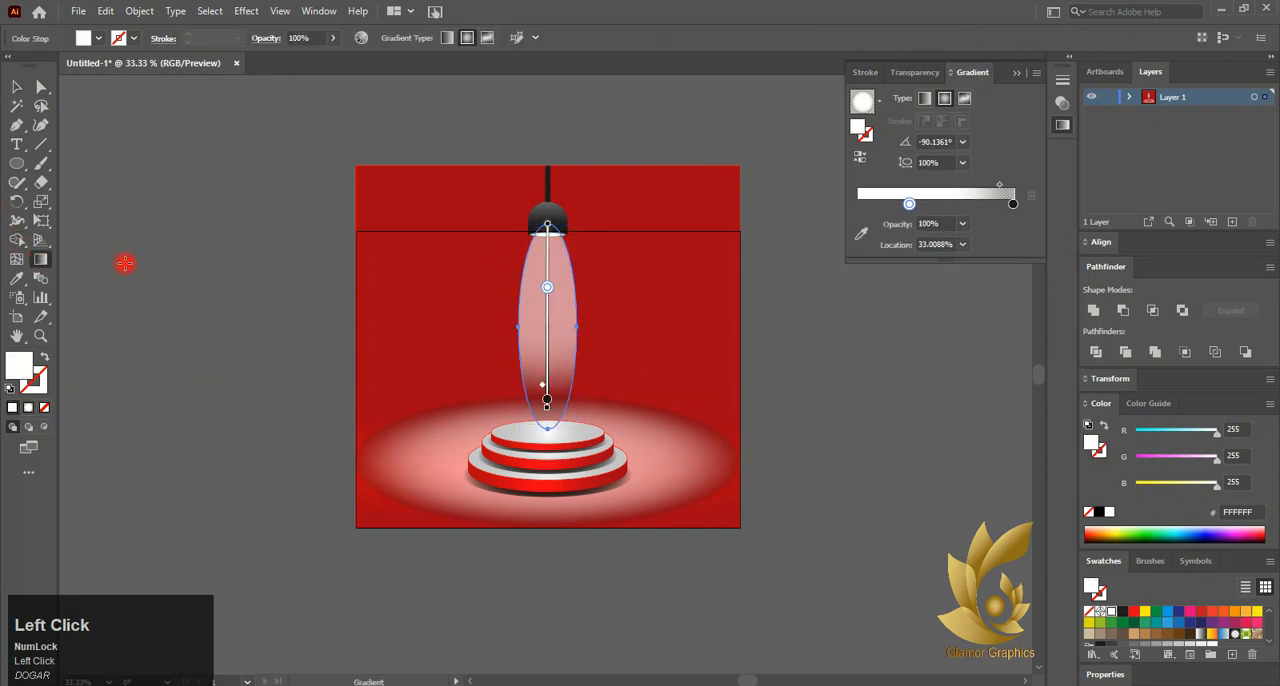
pyautogui.moveTo(548, 228); pyautogui.dragTo(547, 407)
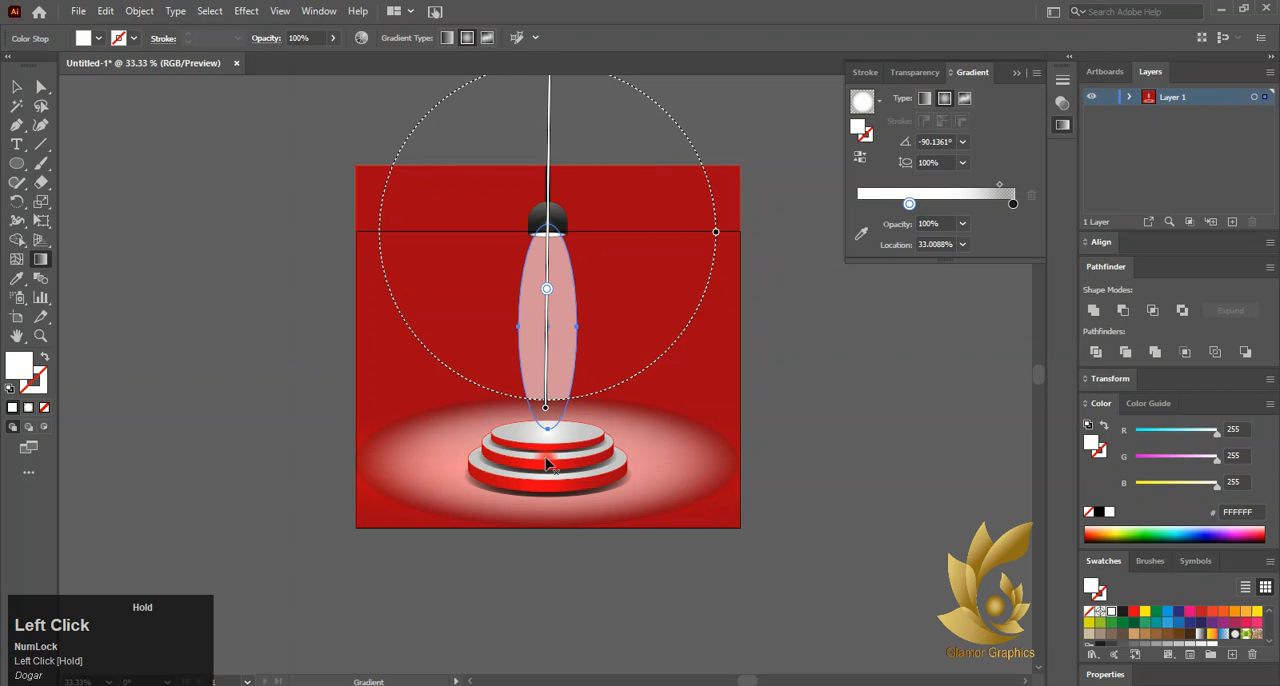
pyautogui.click(556, 244)
pyautogui.click(1031, 196)
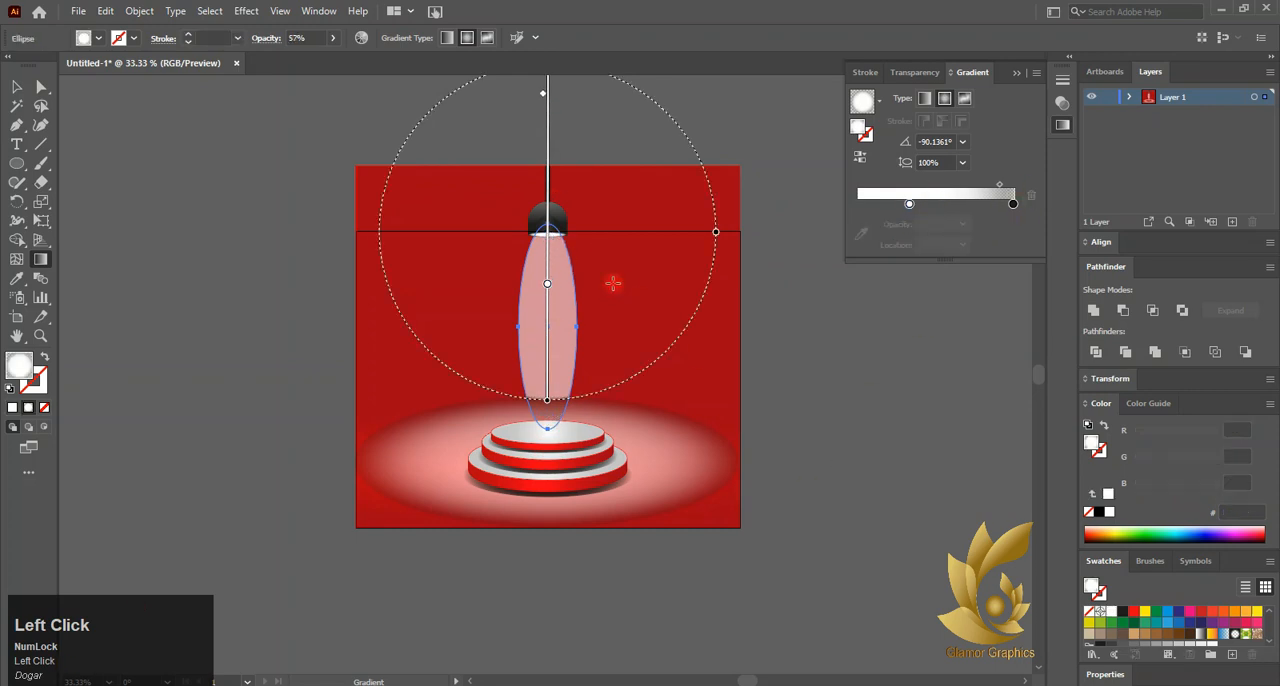
pyautogui.moveTo(556, 244)
pyautogui.mouseDown()
pyautogui.moveTo(568, 375)
pyautogui.moveTo(556, 428)
pyautogui.mouseUp()
pyautogui.moveTo(561, 246); pyautogui.dragTo(548, 436)
pyautogui.moveTo(546, 283); pyautogui.dragTo(548, 291)
# Narrow the beam gradient to a 27.63% aspect ratio and end it at the podium's top tier
pyautogui.scroll(1, 553, 142)
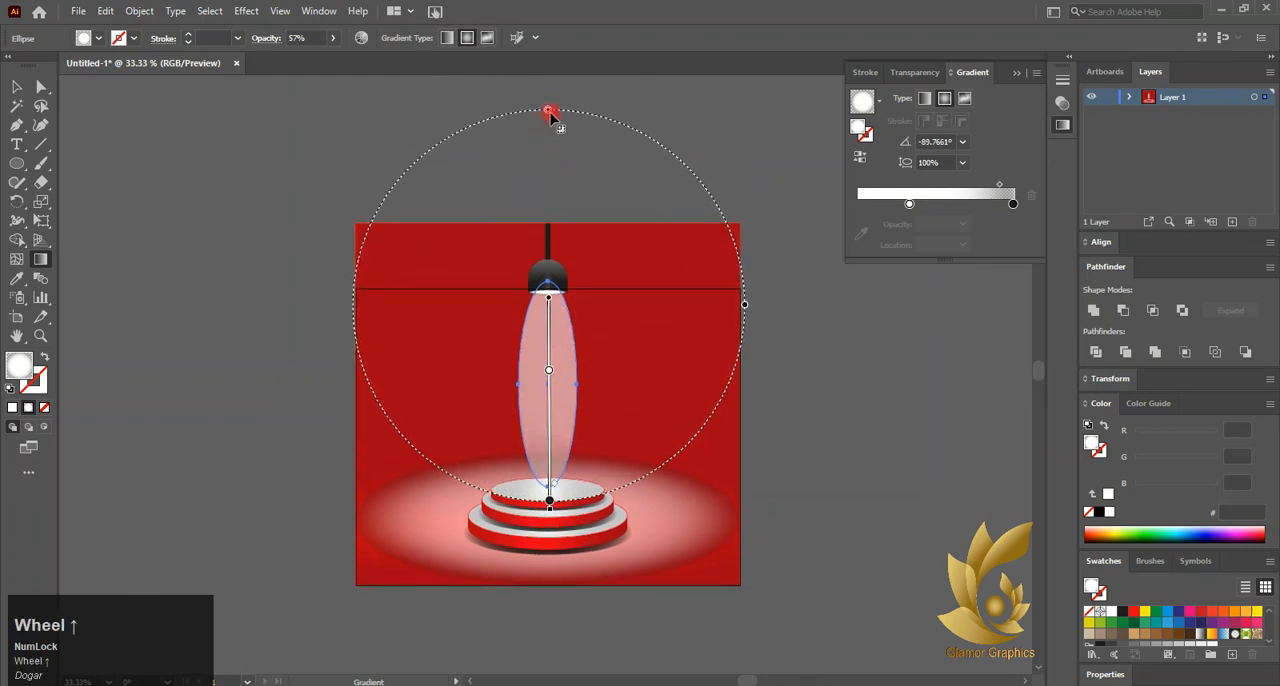
pyautogui.moveTo(550, 116); pyautogui.dragTo(553, 234)
pyautogui.moveTo(624, 308); pyautogui.dragTo(571, 308)
pyautogui.moveTo(553, 398); pyautogui.dragTo(549, 483)
pyautogui.click(18, 87)
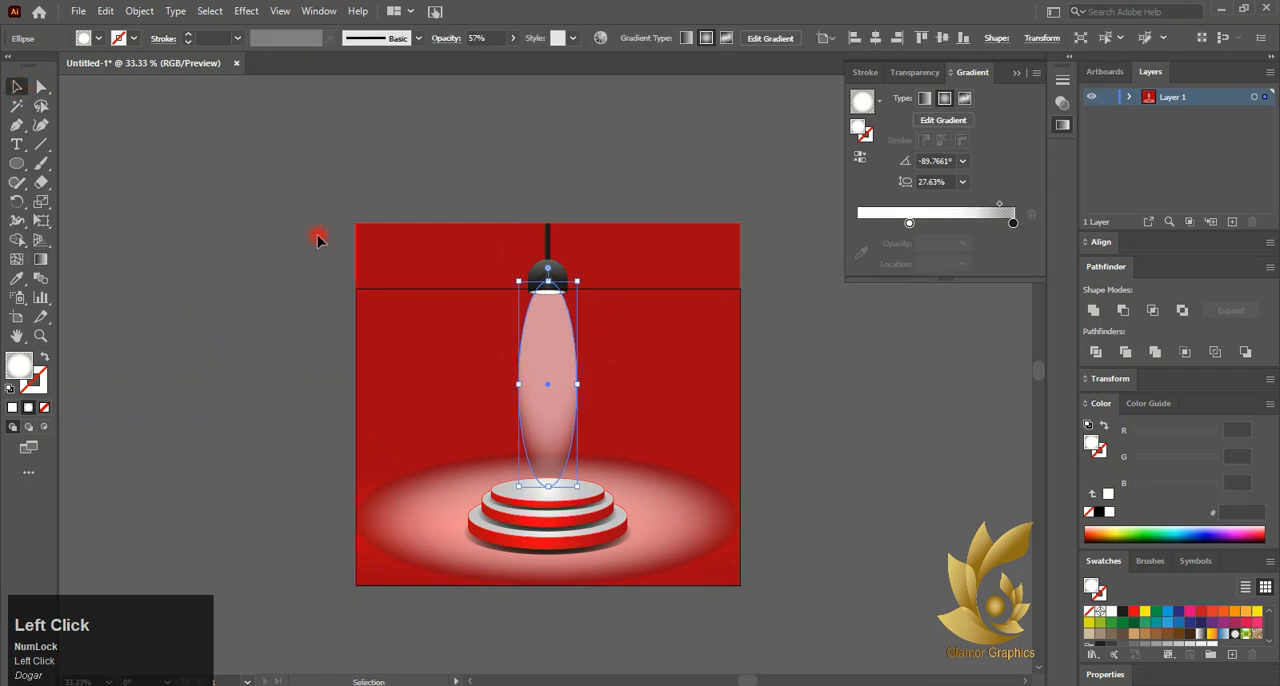
# Compress the beam's gradient ellipse further so the beam's side edges fade into the red background
pyautogui.click(40, 259)
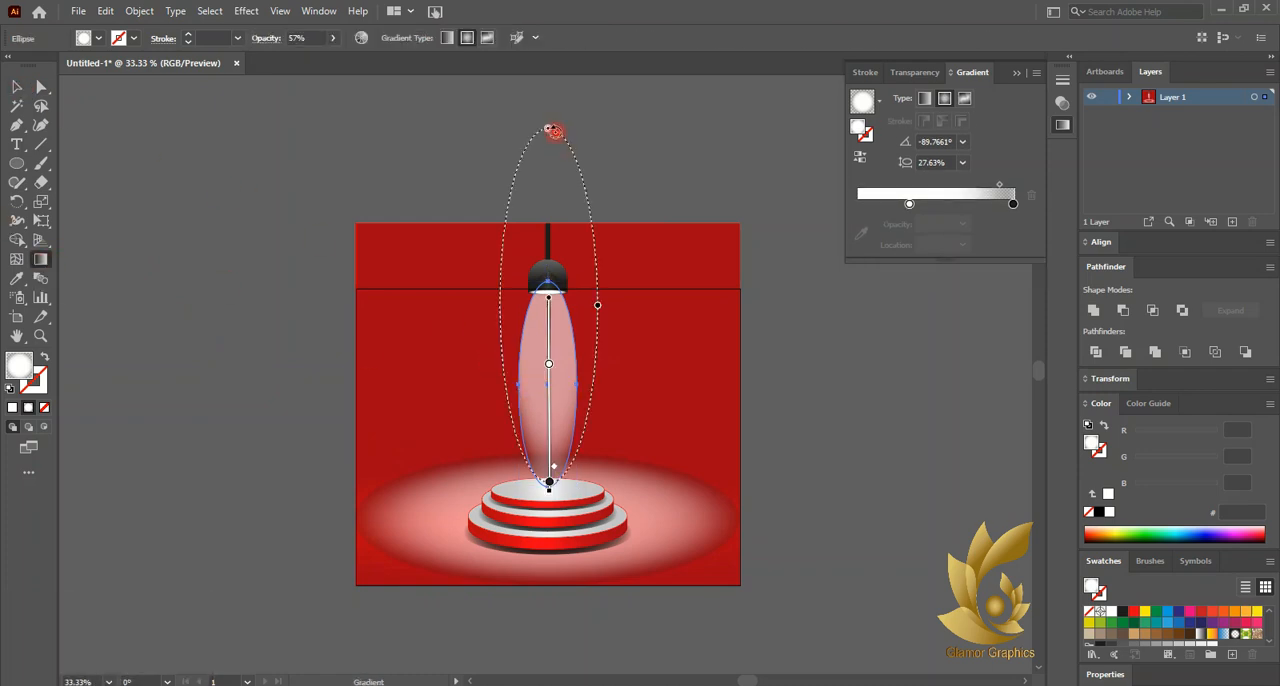
pyautogui.moveTo(548, 130); pyautogui.dragTo(551, 185)
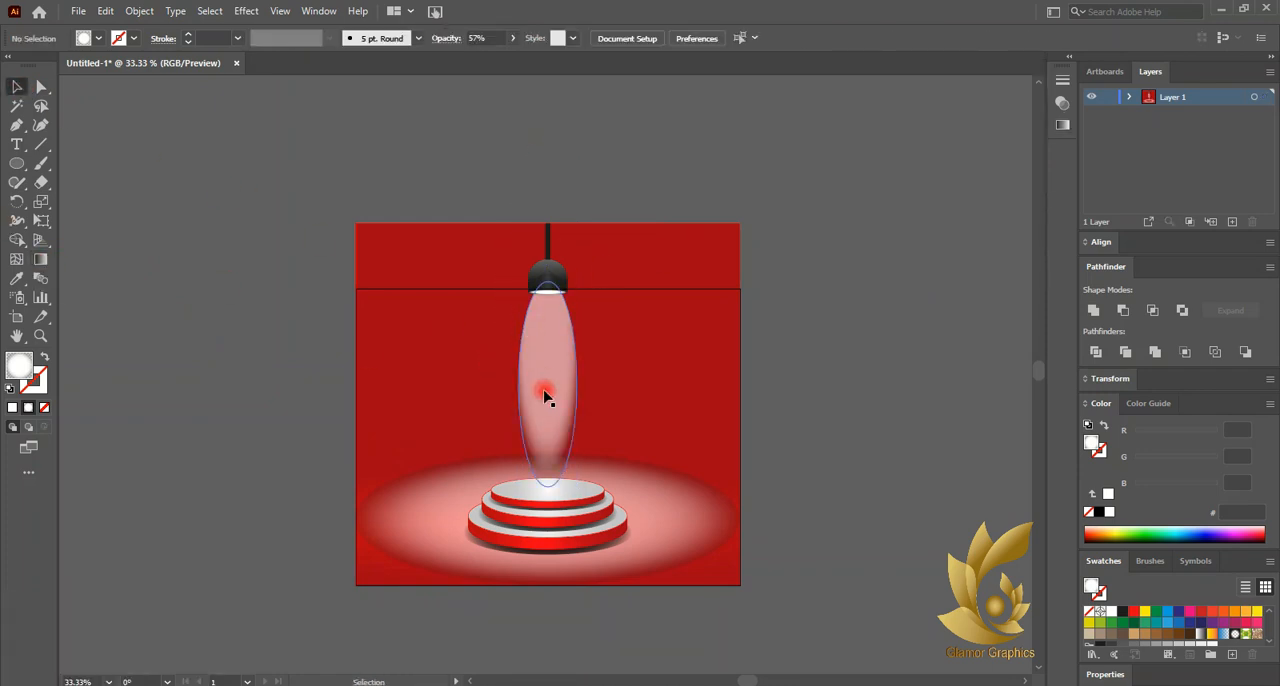
pyautogui.scroll(3, 537, 437)
pyautogui.scroll(-1, 527, 430)
pyautogui.scroll(-1, 527, 430)
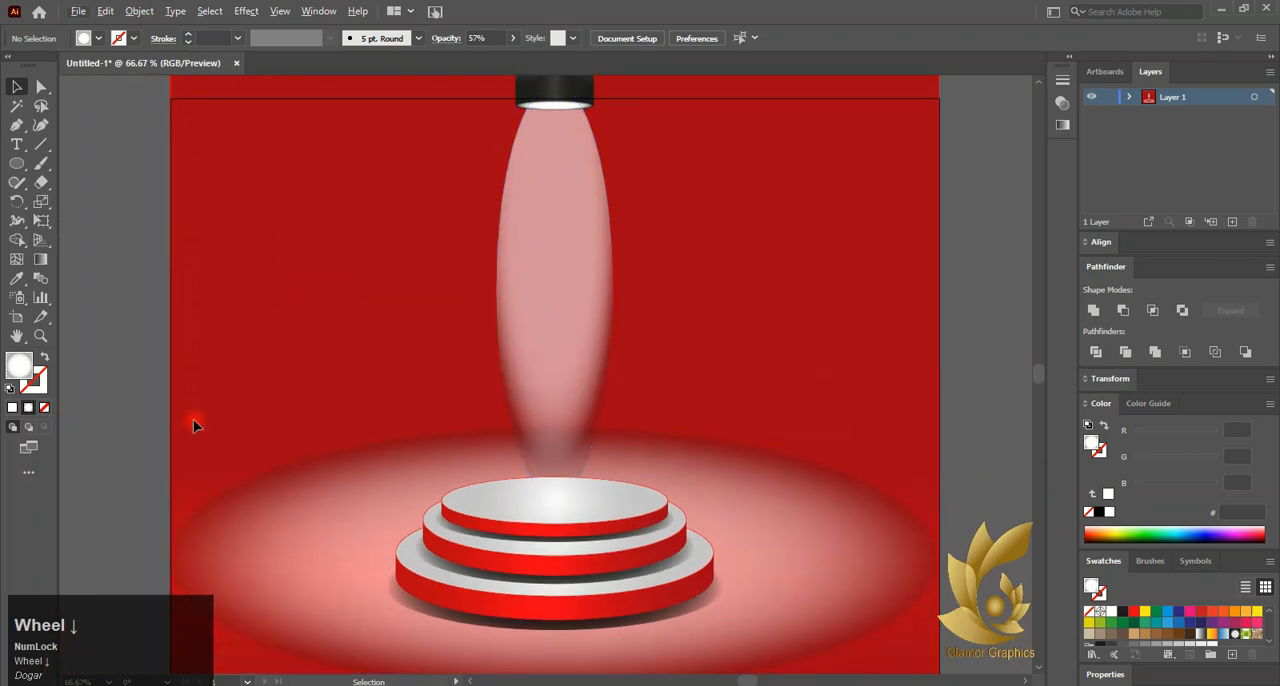
# Draw a rectangle from just below the lamp to the podium's base and move it over the light beam
pyautogui.rightClick(24, 169)
pyautogui.click(80, 166)
pyautogui.scroll(-2, 517, 145)
pyautogui.moveTo(505, 127)
pyautogui.mouseDown()
pyautogui.moveTo(672, 396)
pyautogui.moveTo(727, 386)
pyautogui.mouseUp()
pyautogui.moveTo(602, 255); pyautogui.dragTo(547, 258)
# Fill the rectangle with white, centre it under the lamp and extend it to near the artboard's lower edge
pyautogui.click(44, 407)
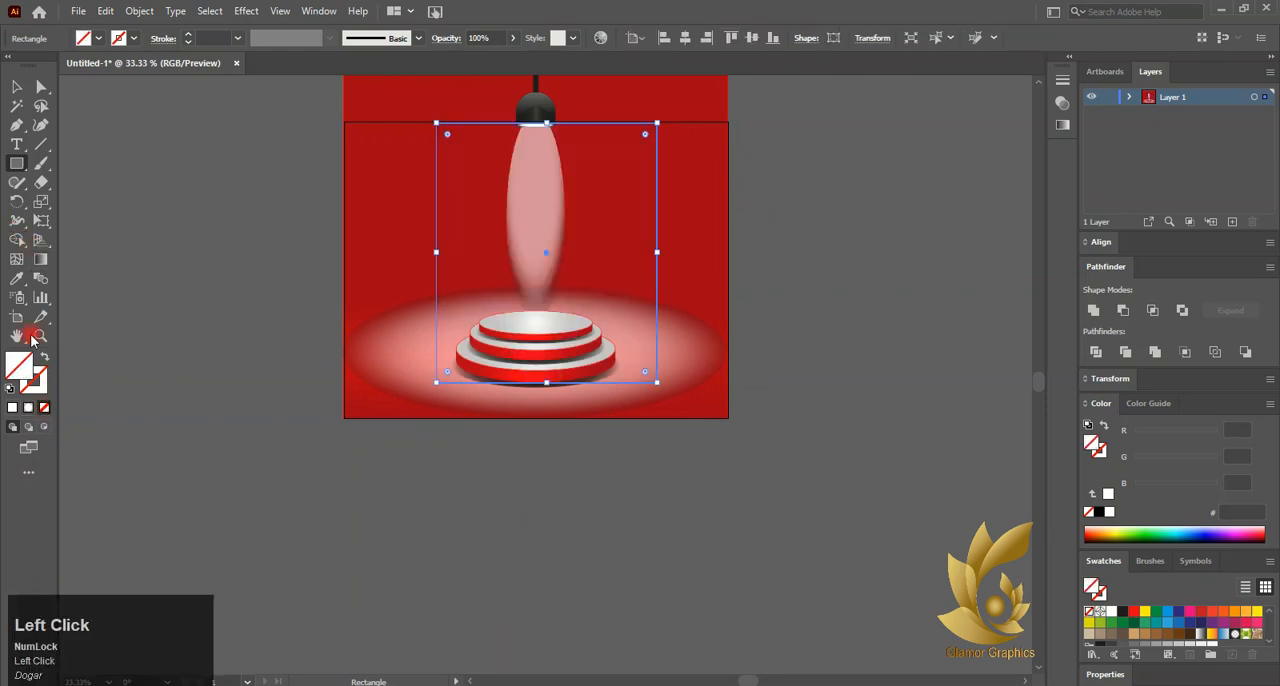
pyautogui.click(98, 38)
pyautogui.click(33, 67)
pyautogui.click(102, 164)
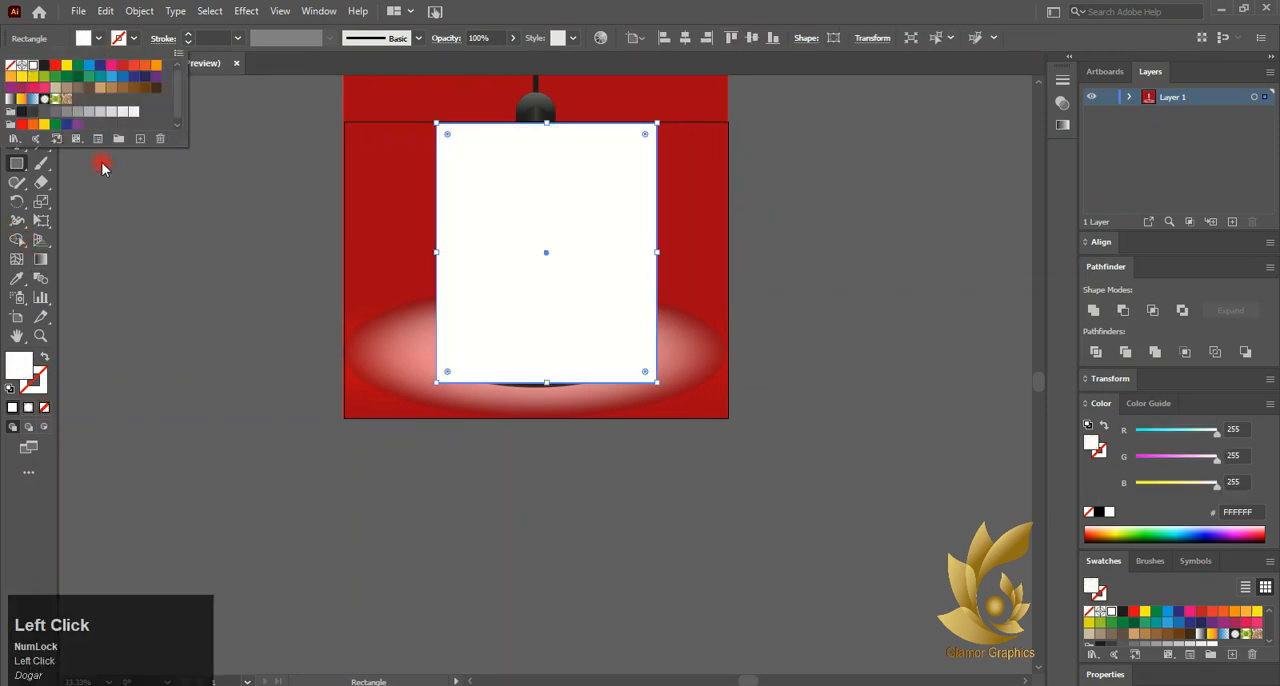
pyautogui.click(16, 86)
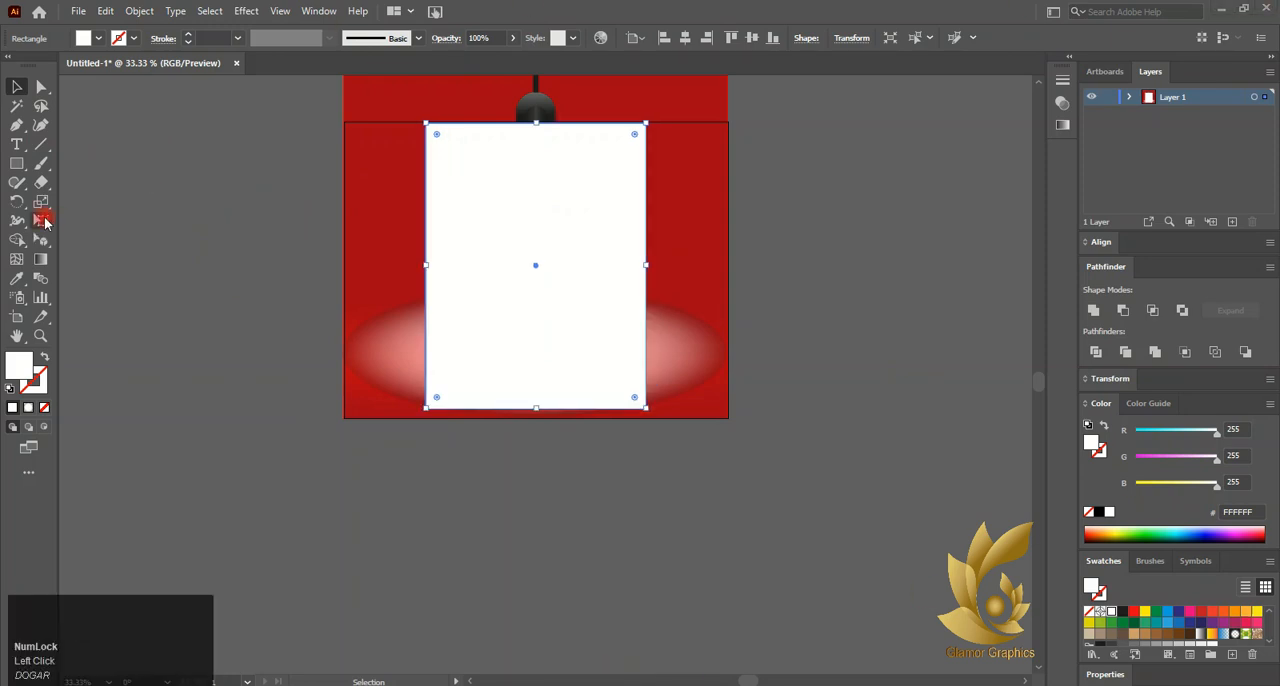
# Distort the white rectangle into a symmetrical light cone, as narrow as the lamp at its top and nearly artboard-wide at its base
pyautogui.click(42, 220)
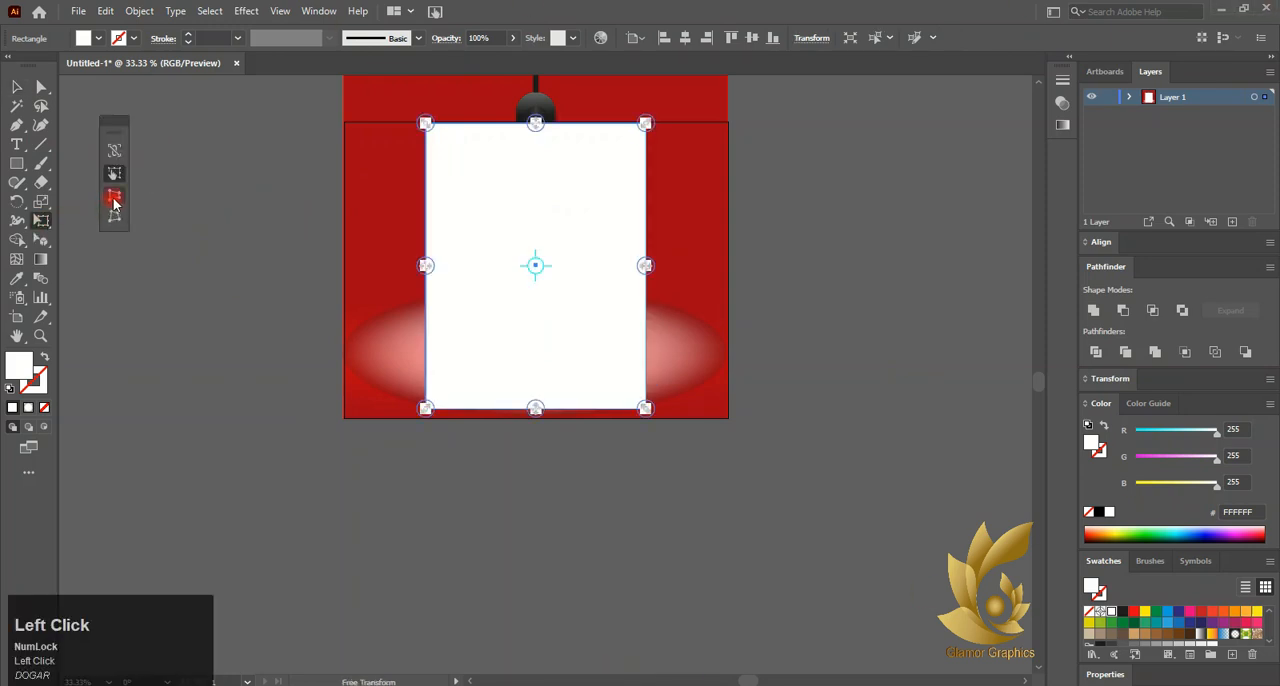
pyautogui.click(114, 198)
pyautogui.moveTo(426, 123); pyautogui.dragTo(514, 160)
pyautogui.moveTo(655, 410); pyautogui.dragTo(711, 420)
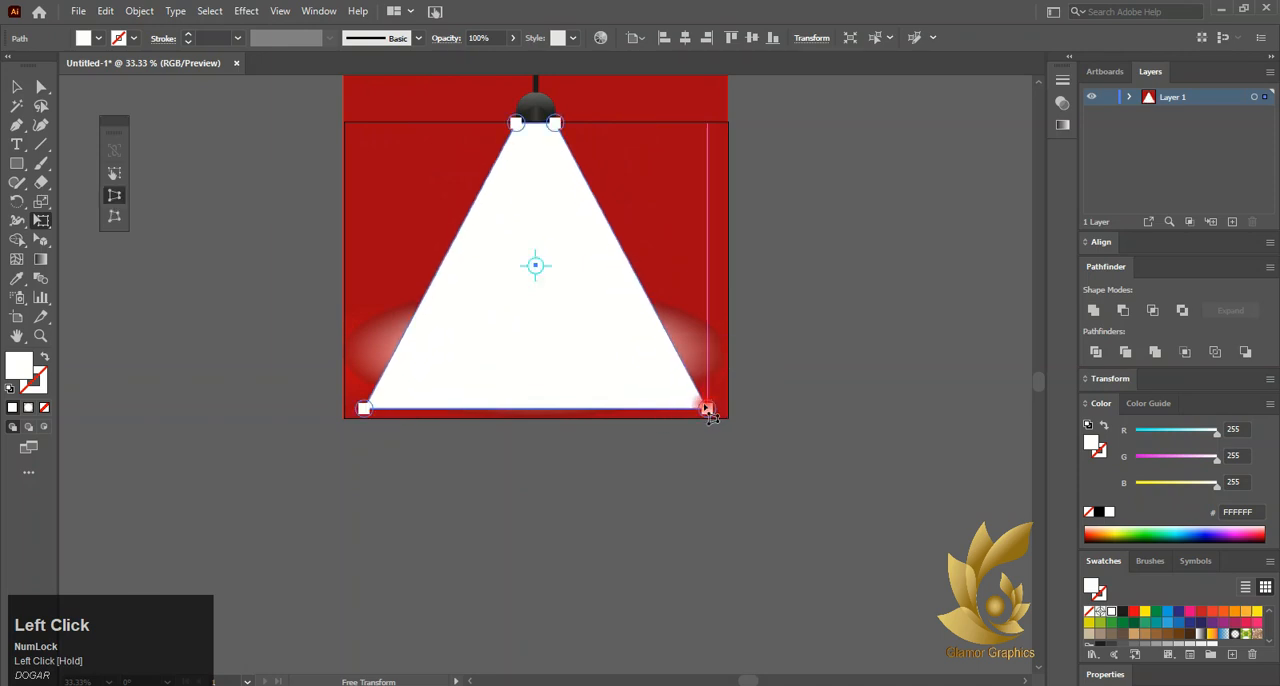
pyautogui.click(14, 88)
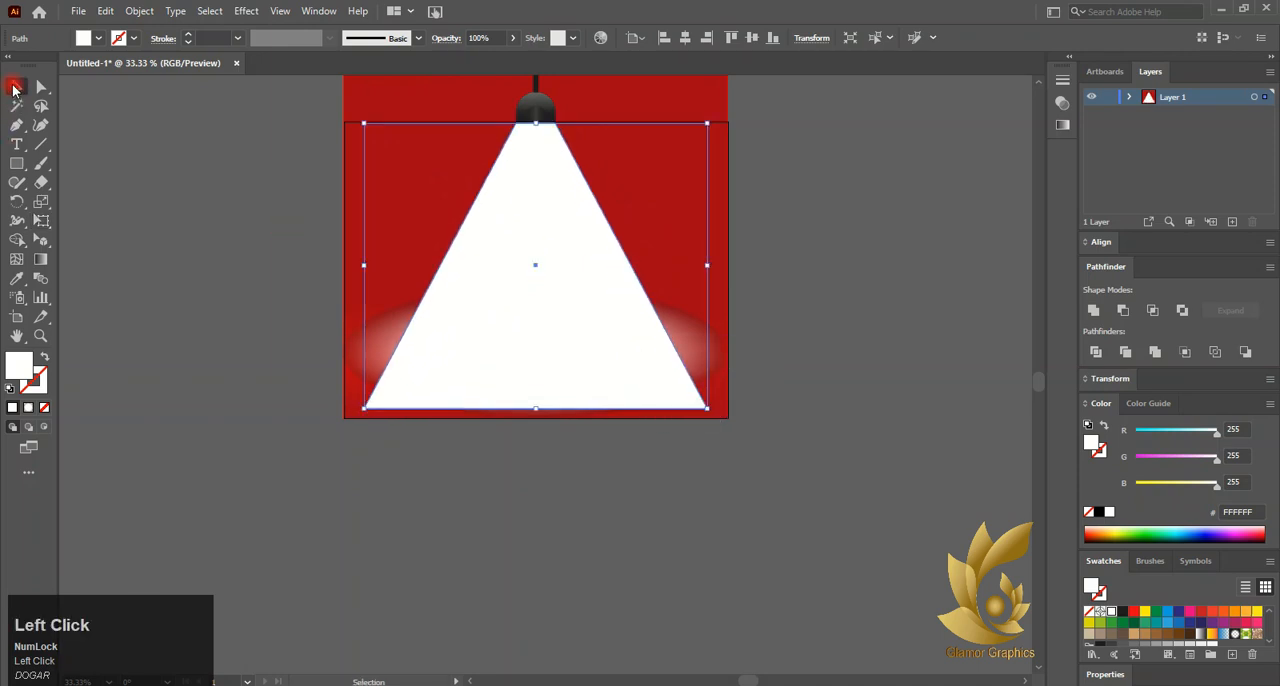
# Apply a Gaussian Blur with a radius of 80.2766 pixels to the white light cone
pyautogui.click(248, 11)
pyautogui.click(420, 281)
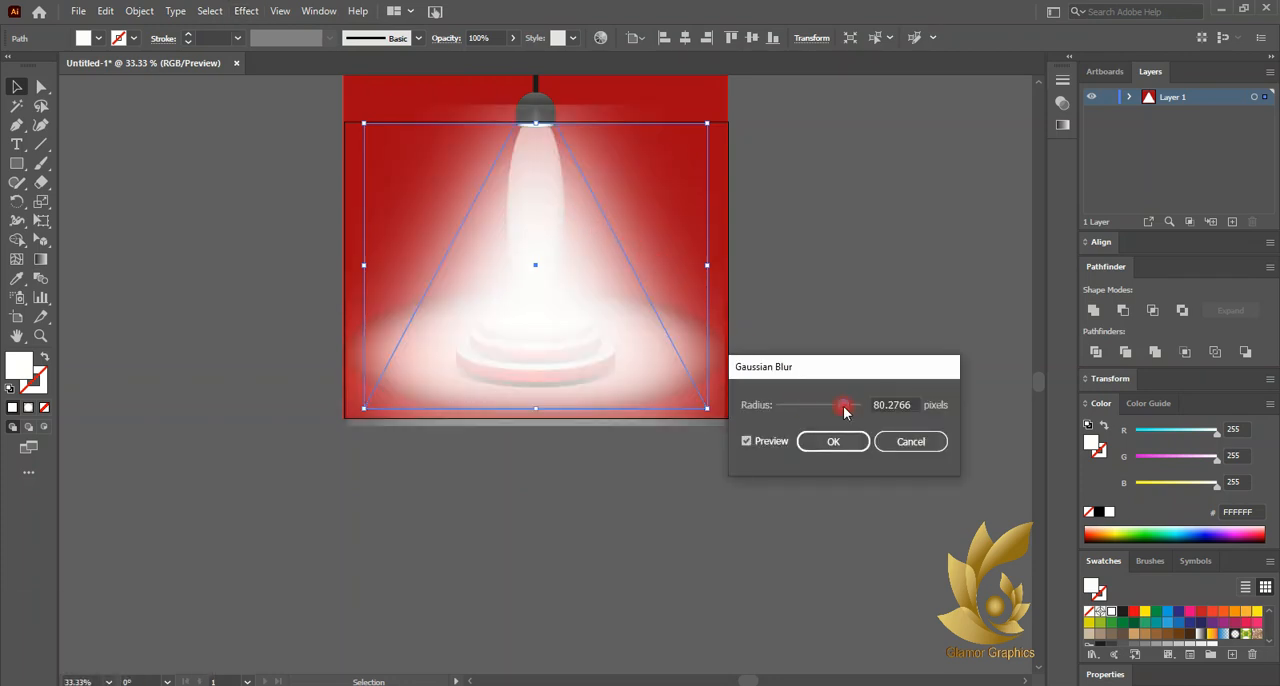
pyautogui.click(845, 438)
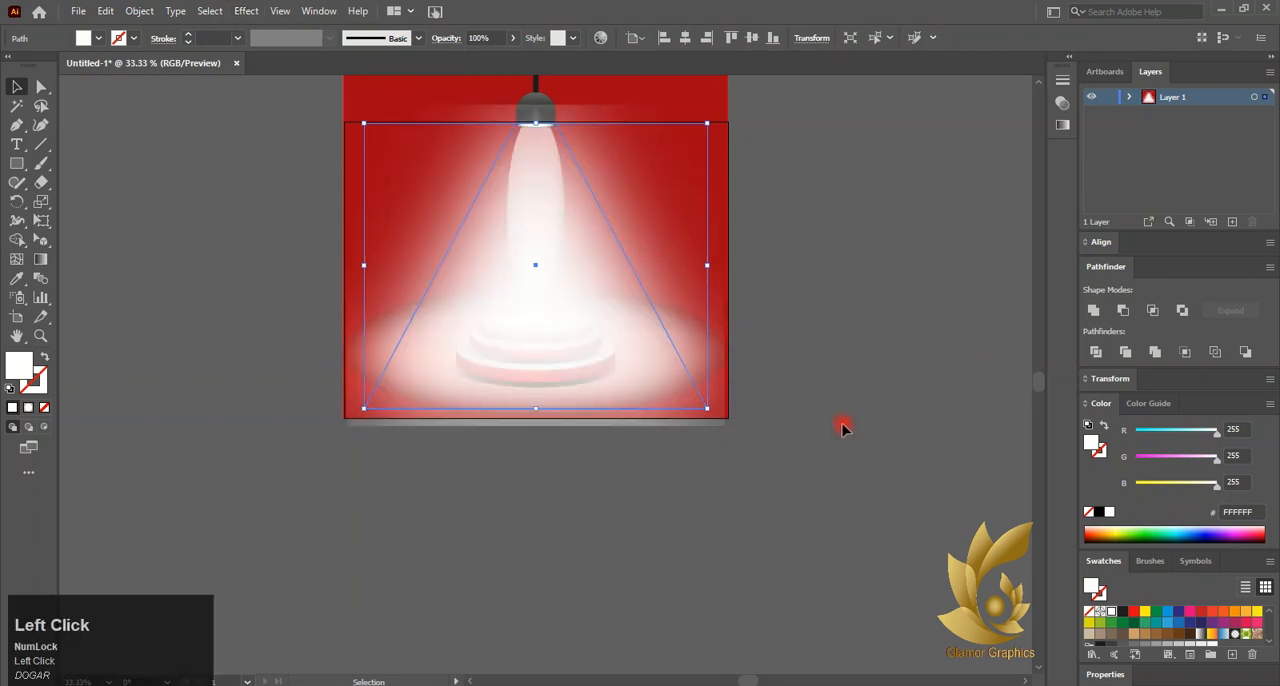
# Reduce the opacity of the blurred light cone to 78%
pyautogui.click(1062, 103)
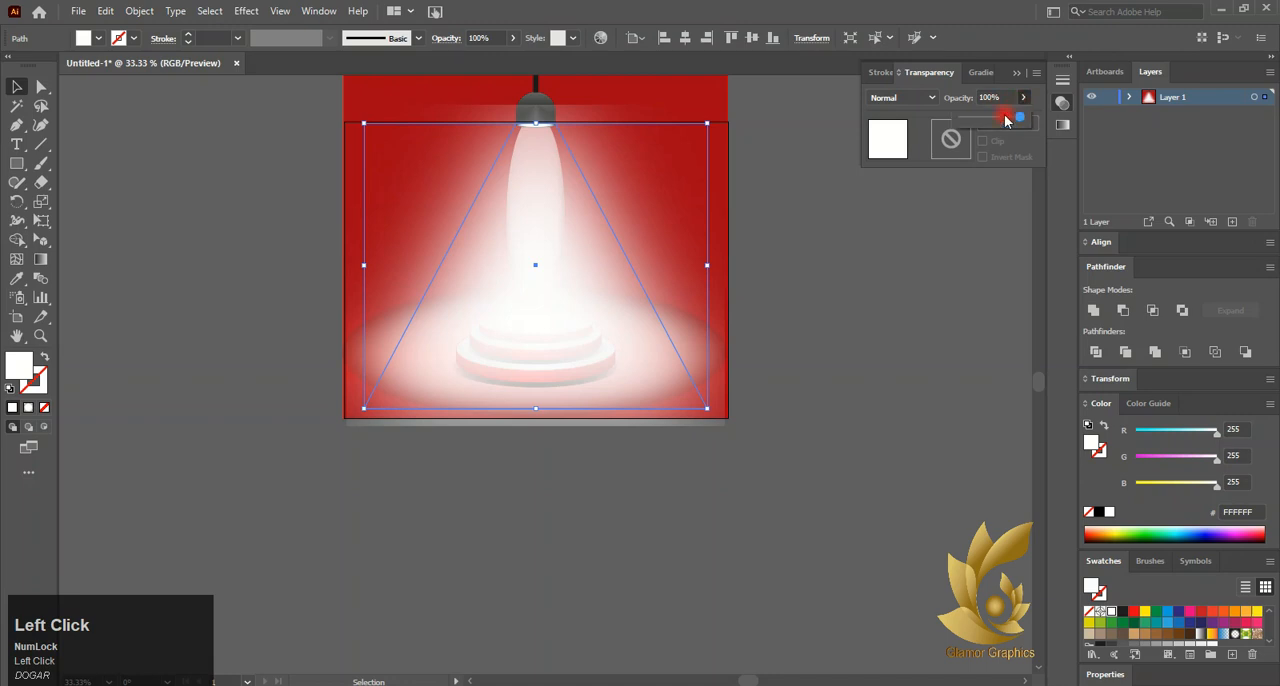
pyautogui.moveTo(1006, 120)
pyautogui.mouseDown()
pyautogui.moveTo(993, 118)
pyautogui.moveTo(1006, 124)
pyautogui.mouseUp()
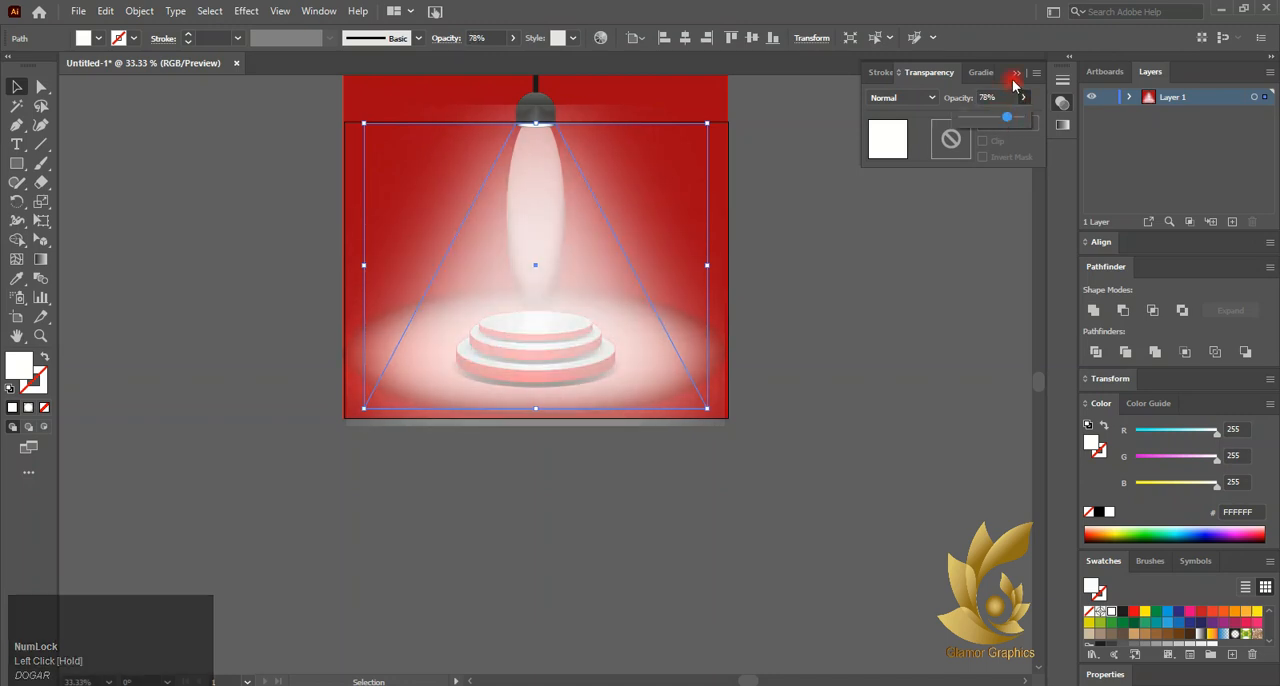
pyautogui.click(1013, 84)
pyautogui.click(1015, 73)
pyautogui.click(855, 316)
# Lower the top edge of the blurred light cone to just below the lamp so the glow clears the lamp
pyautogui.scroll(1, 697, 279)
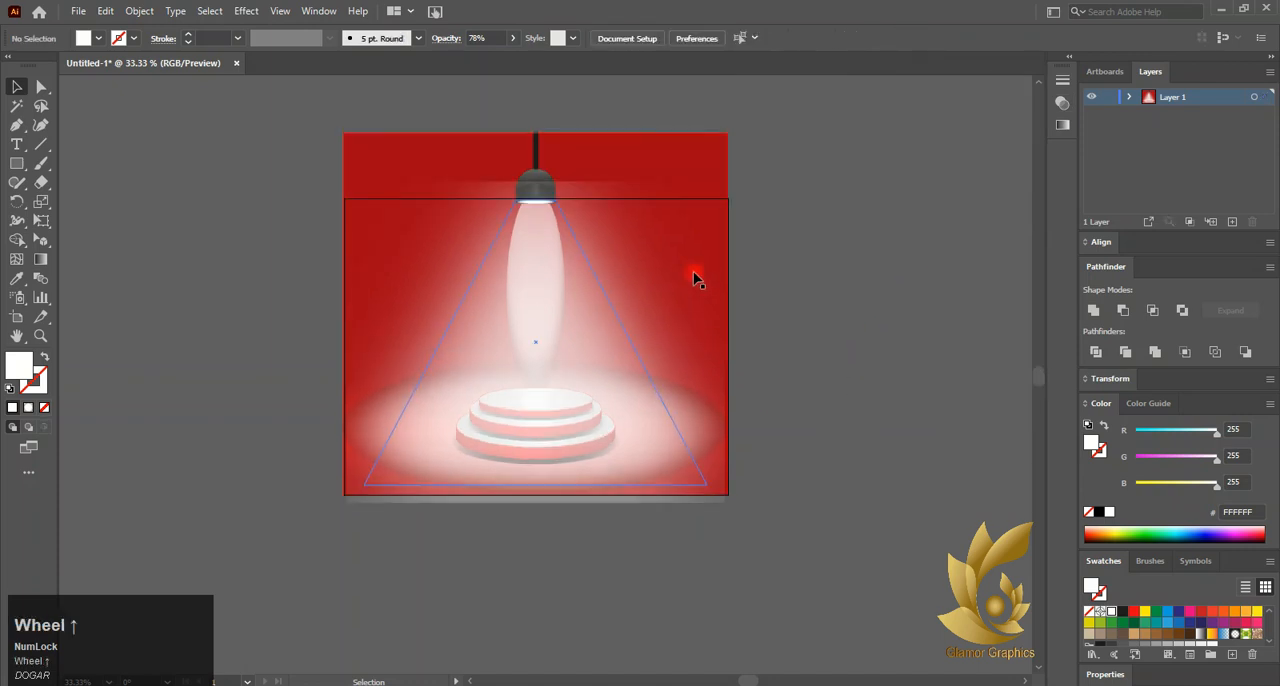
pyautogui.scroll(-1, 743, 343)
pyautogui.scroll(2, 740, 334)
pyautogui.click(466, 130)
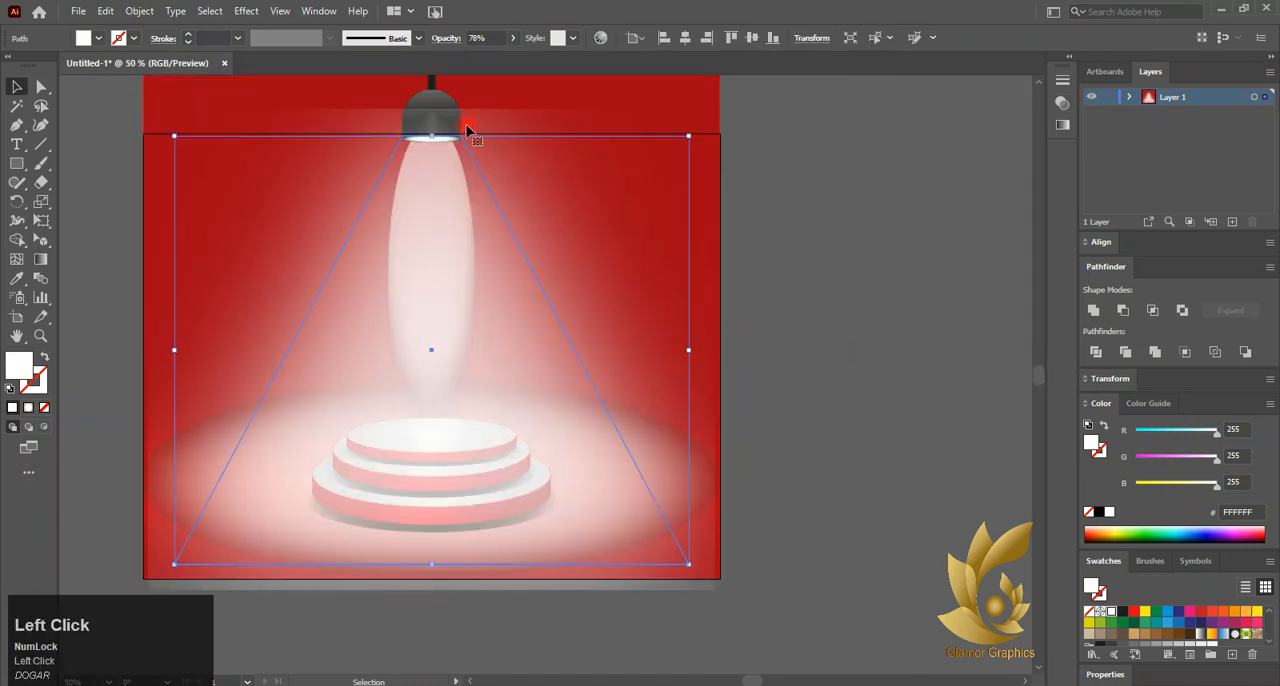
pyautogui.moveTo(434, 134); pyautogui.dragTo(430, 163)
pyautogui.click(771, 206)
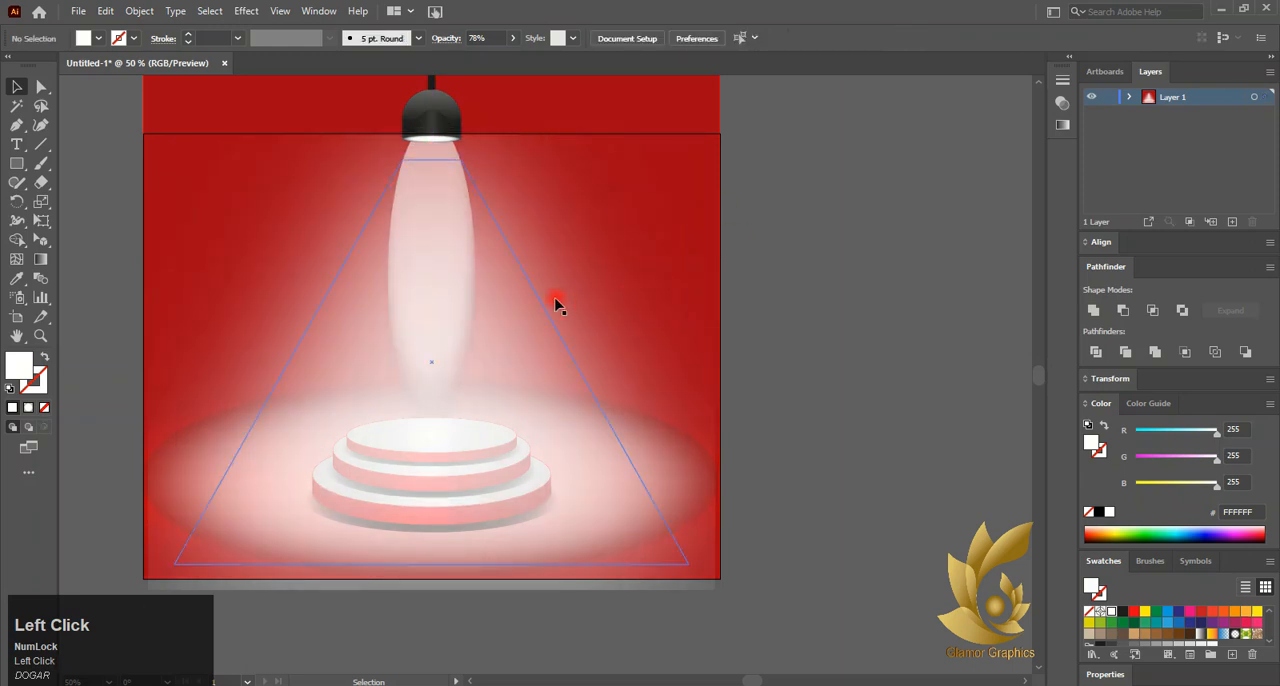
# Raise the bottom edge of the light cone slightly so its glow stays inside the artboard
pyautogui.scroll(-2, 557, 303)
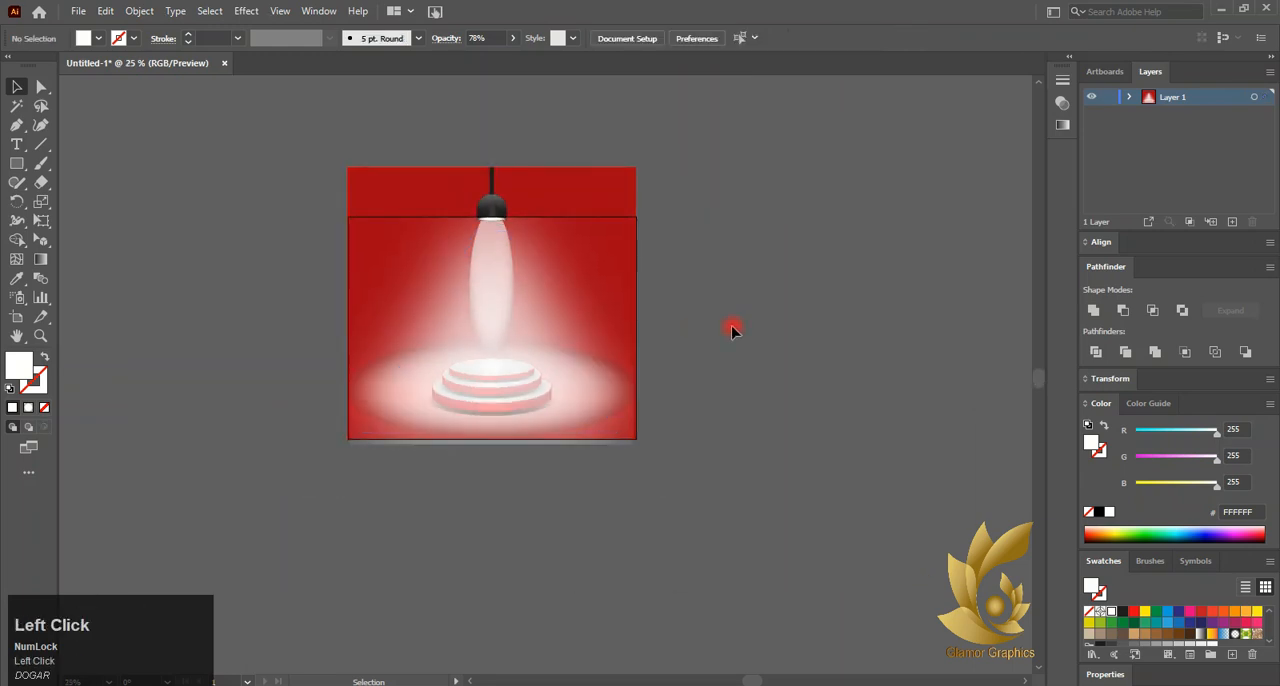
pyautogui.click(494, 434)
pyautogui.moveTo(494, 436)
pyautogui.mouseDown()
pyautogui.moveTo(497, 405)
pyautogui.moveTo(495, 426)
pyautogui.mouseUp()
pyautogui.click(545, 520)
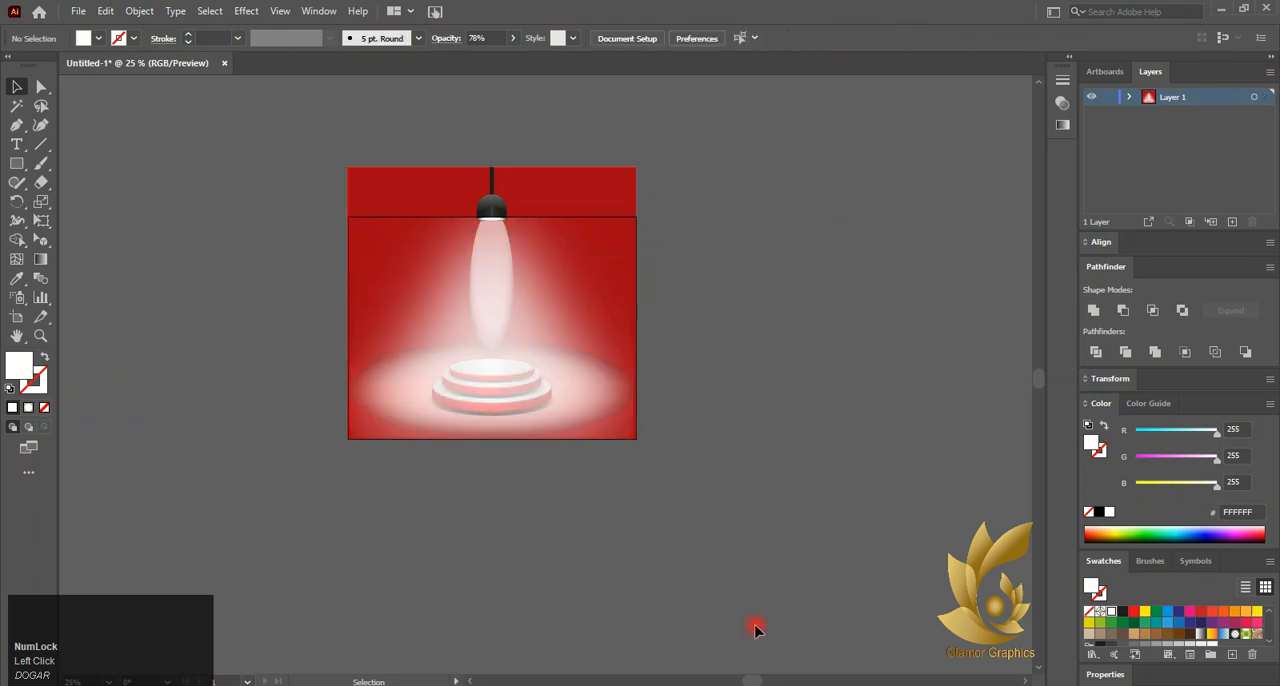
pyautogui.click(665, 549)
# Select the whole artwork, including the lamp, light beams, podium and background, and group it
pyautogui.moveTo(646, 456); pyautogui.dragTo(484, 336)
pyautogui.rightClick(484, 336)
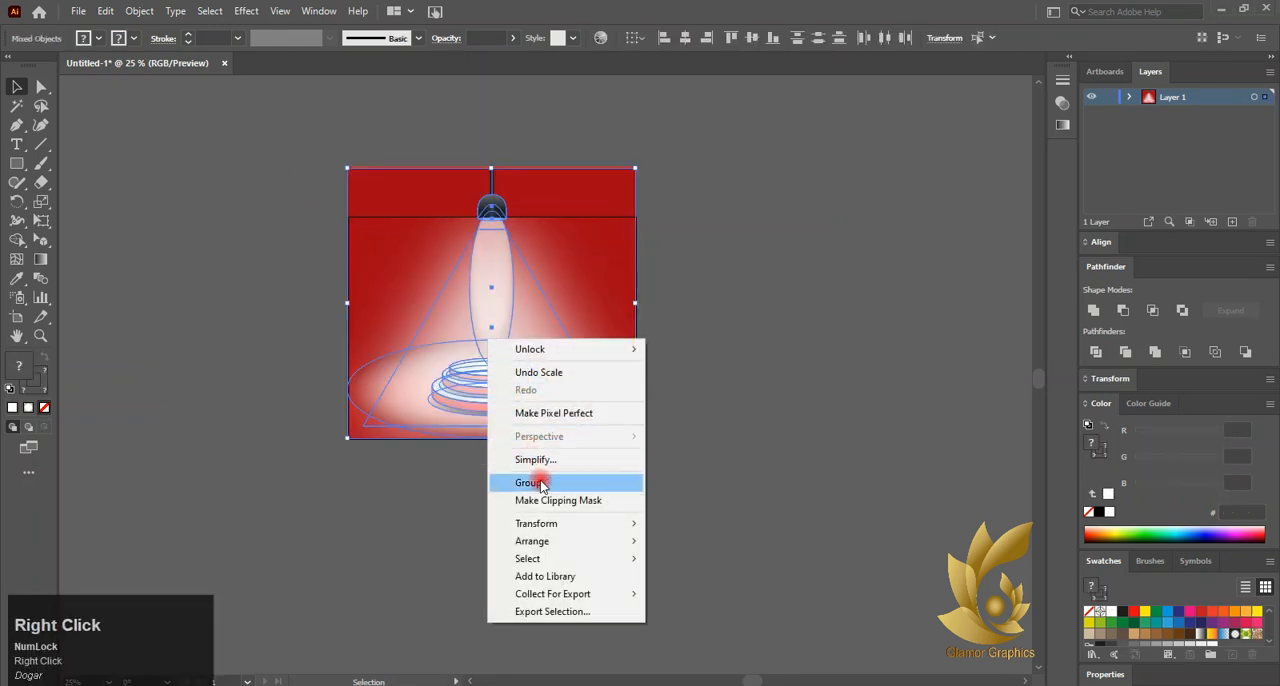
pyautogui.keyDown('shift'); pyautogui.click(427, 281); pyautogui.keyUp('shift')
pyautogui.rightClick(430, 386)
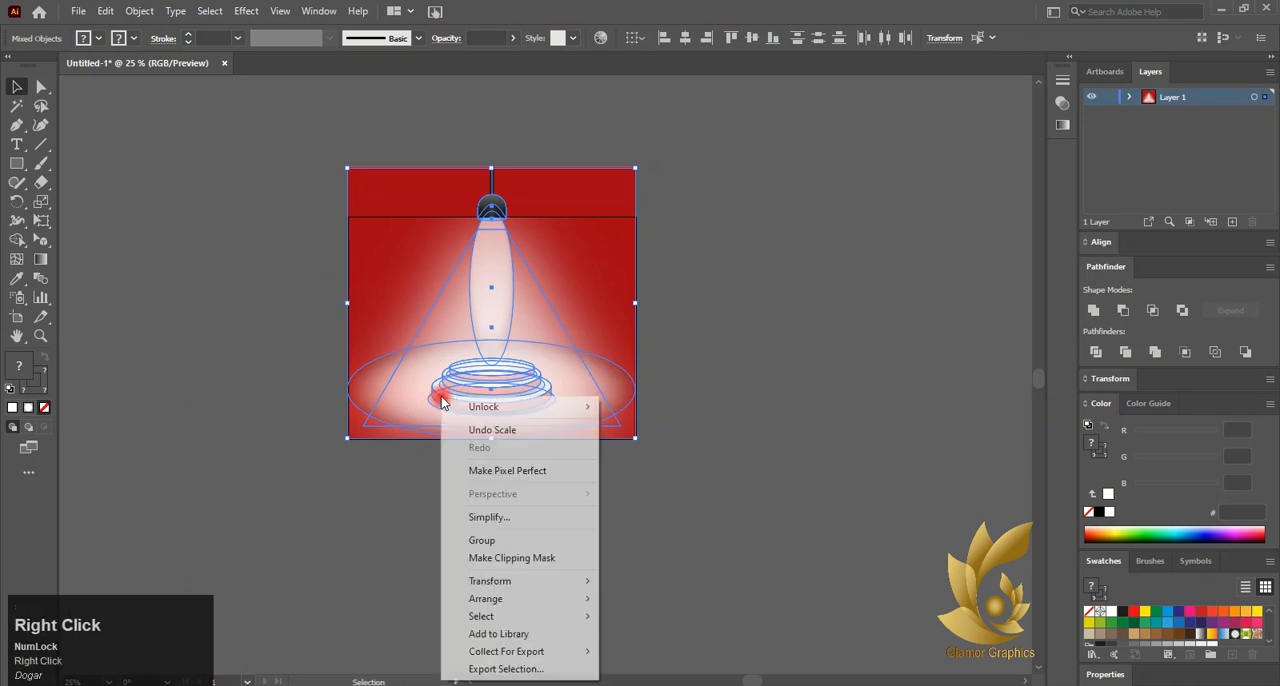
pyautogui.click(500, 544)
pyautogui.click(843, 386)
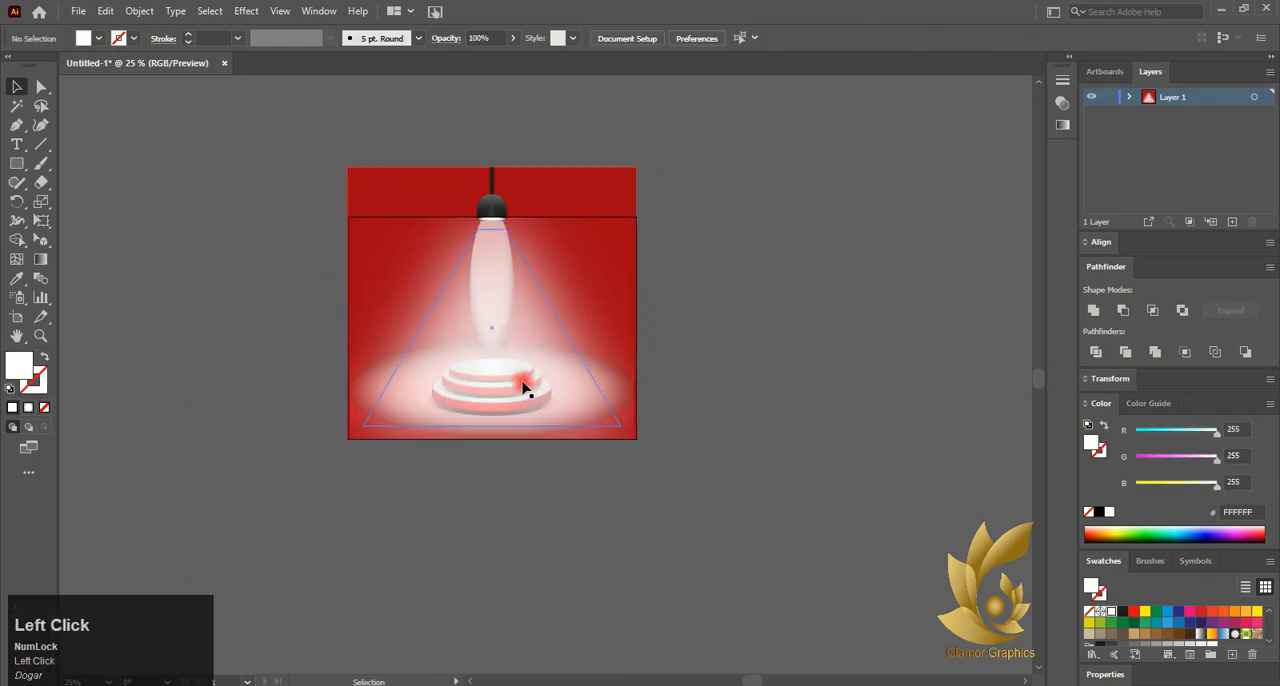
# Draw a white six-pointed star with radii of 25 pt and 50 pt outside the artboard, beside the red background
pyautogui.scroll(4, 449, 280)
pyautogui.rightClick(16, 164)
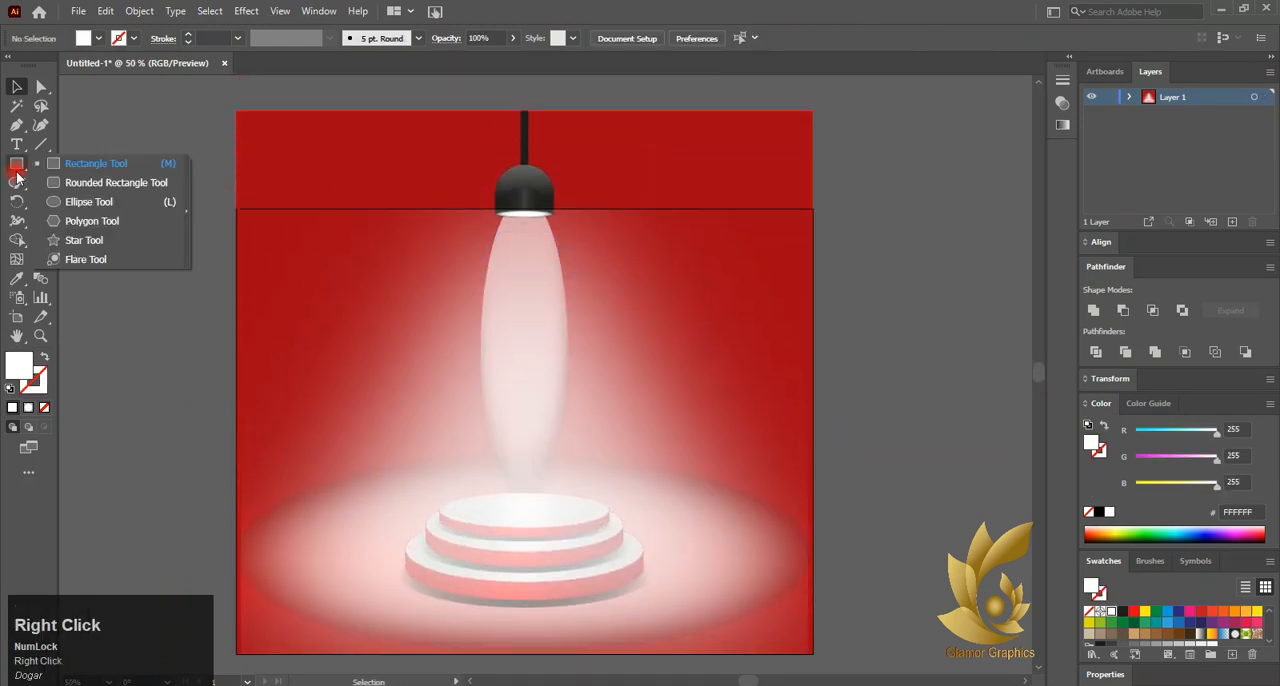
pyautogui.click(86, 241)
pyautogui.click(107, 254)
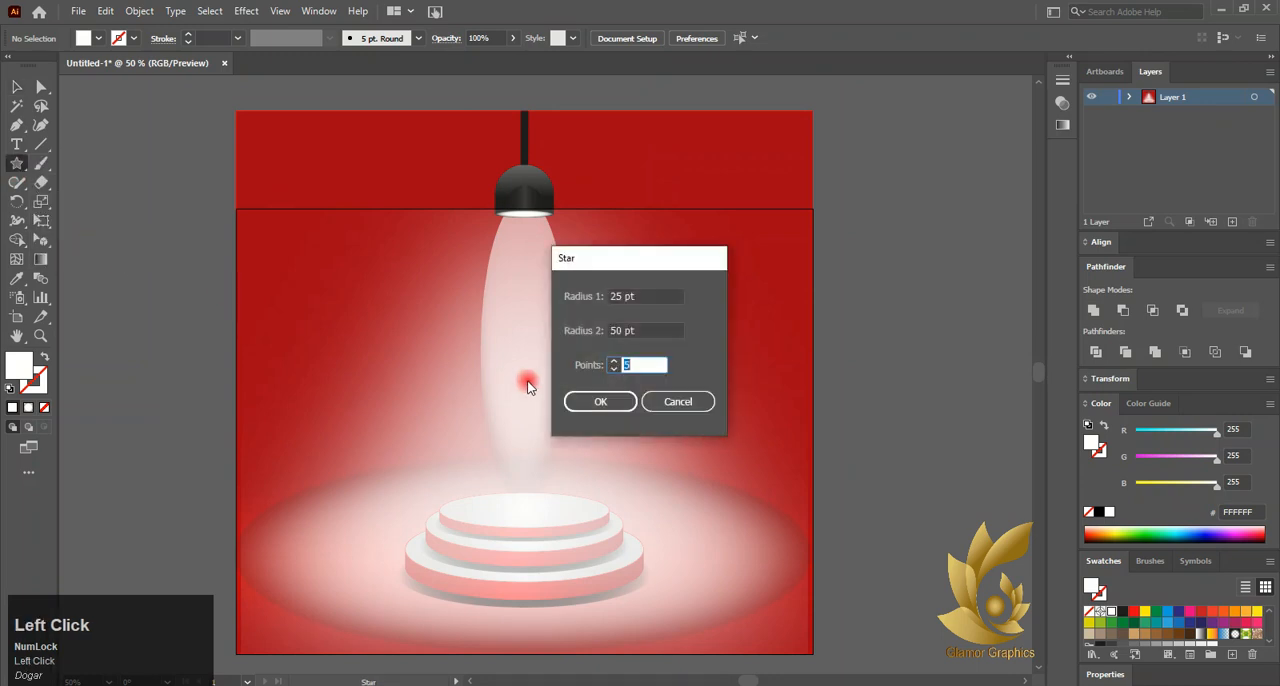
pyautogui.click(600, 401)
pyautogui.hotkey('ctrl', 'z')
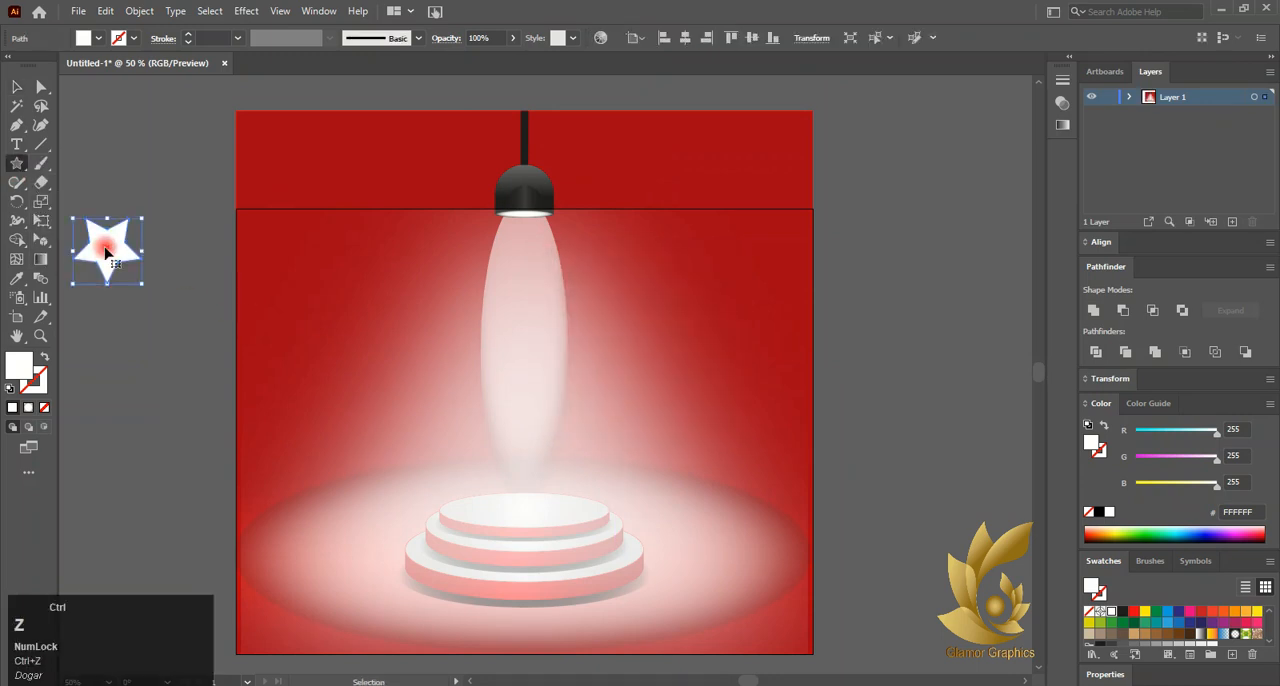
pyautogui.click(662, 440)
pyautogui.write('6')
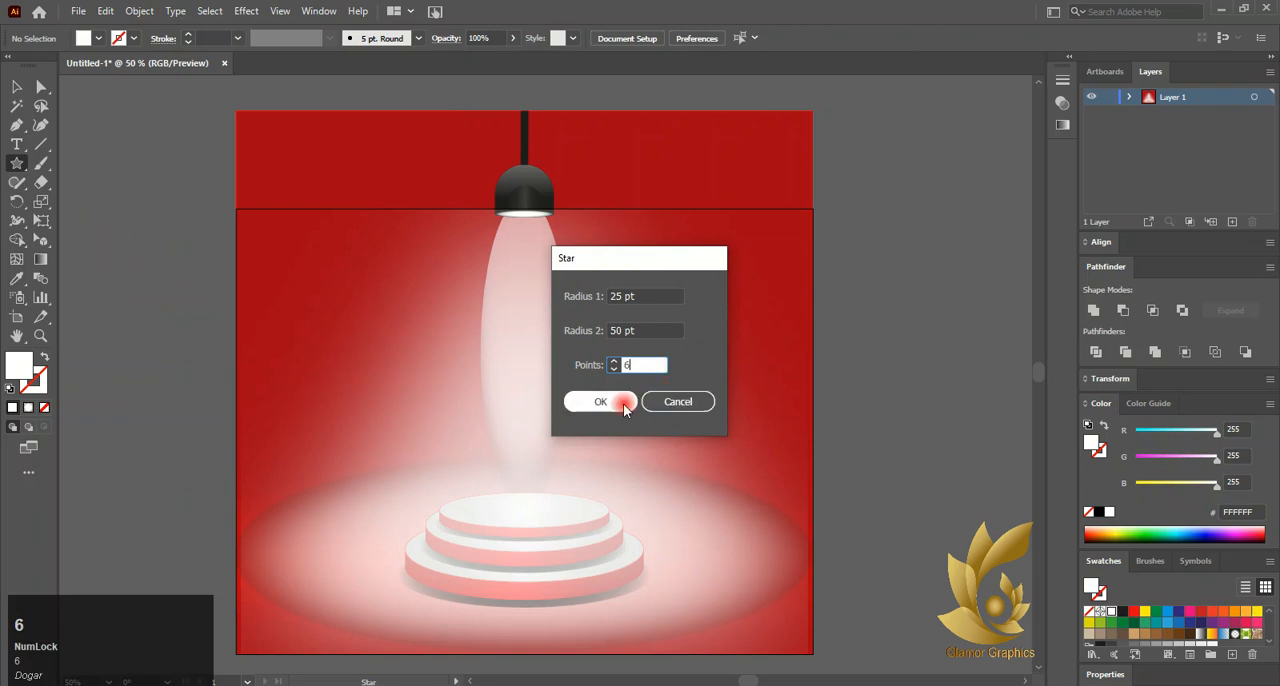
pyautogui.click(600, 401)
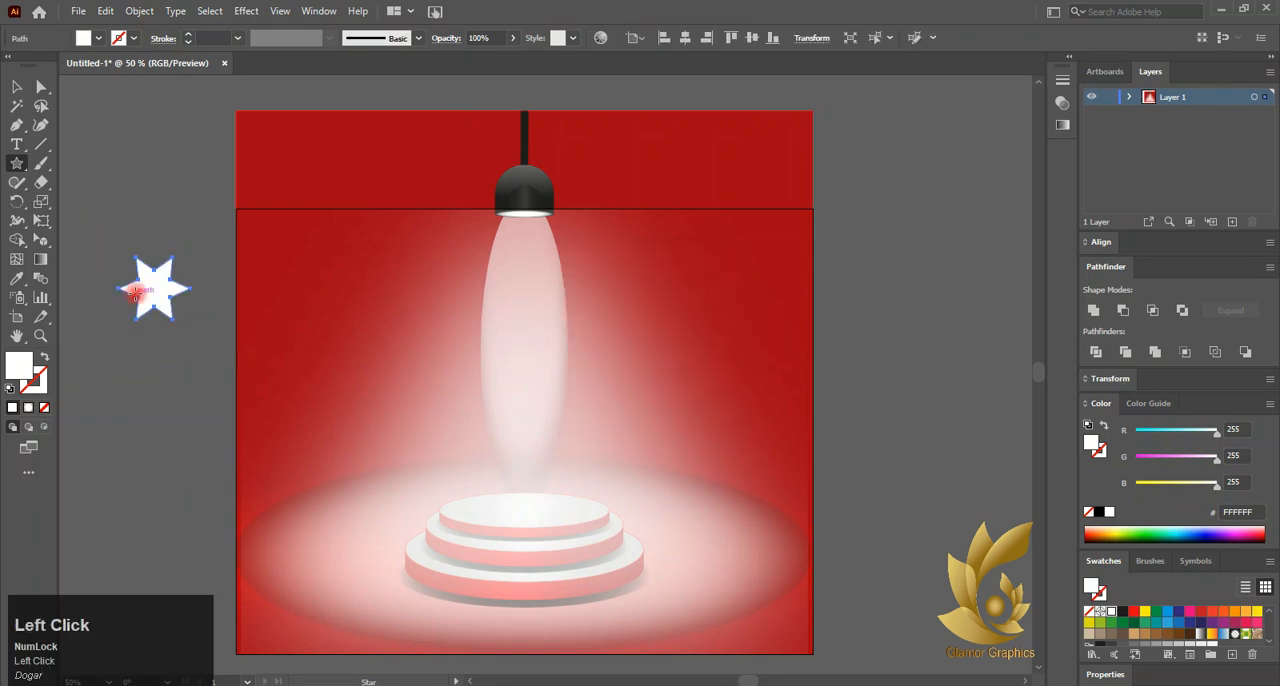
pyautogui.click(100, 39)
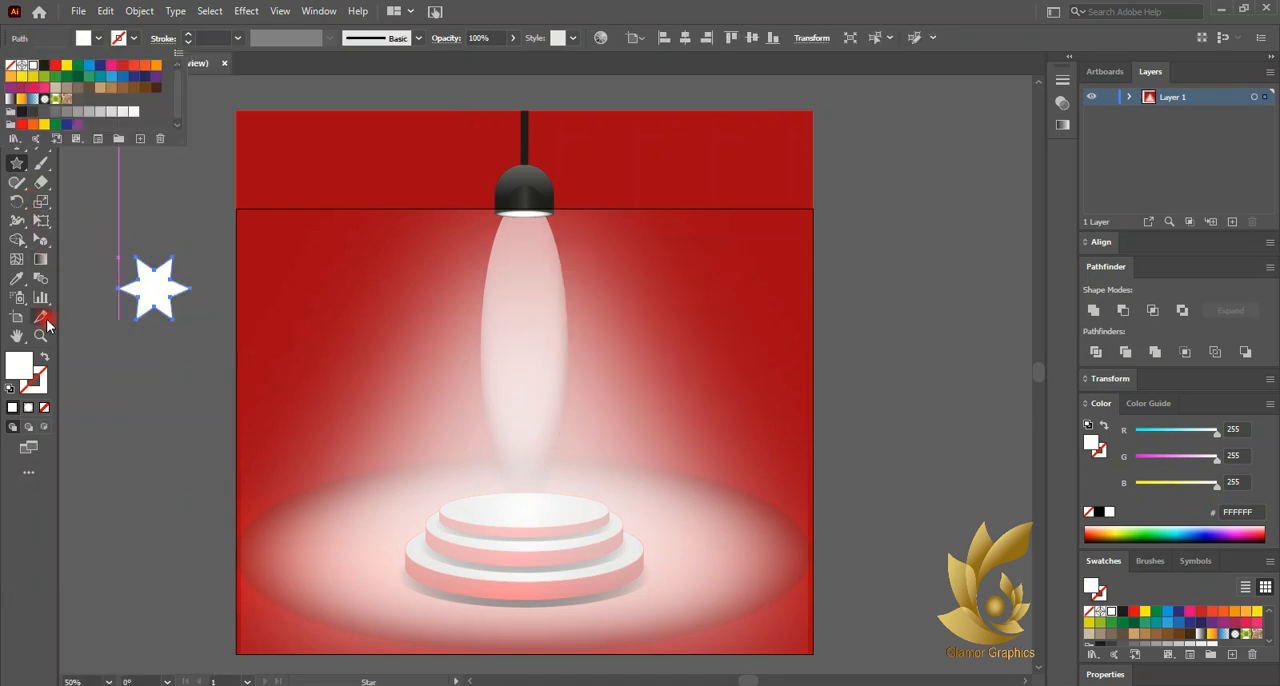
pyautogui.click(100, 39)
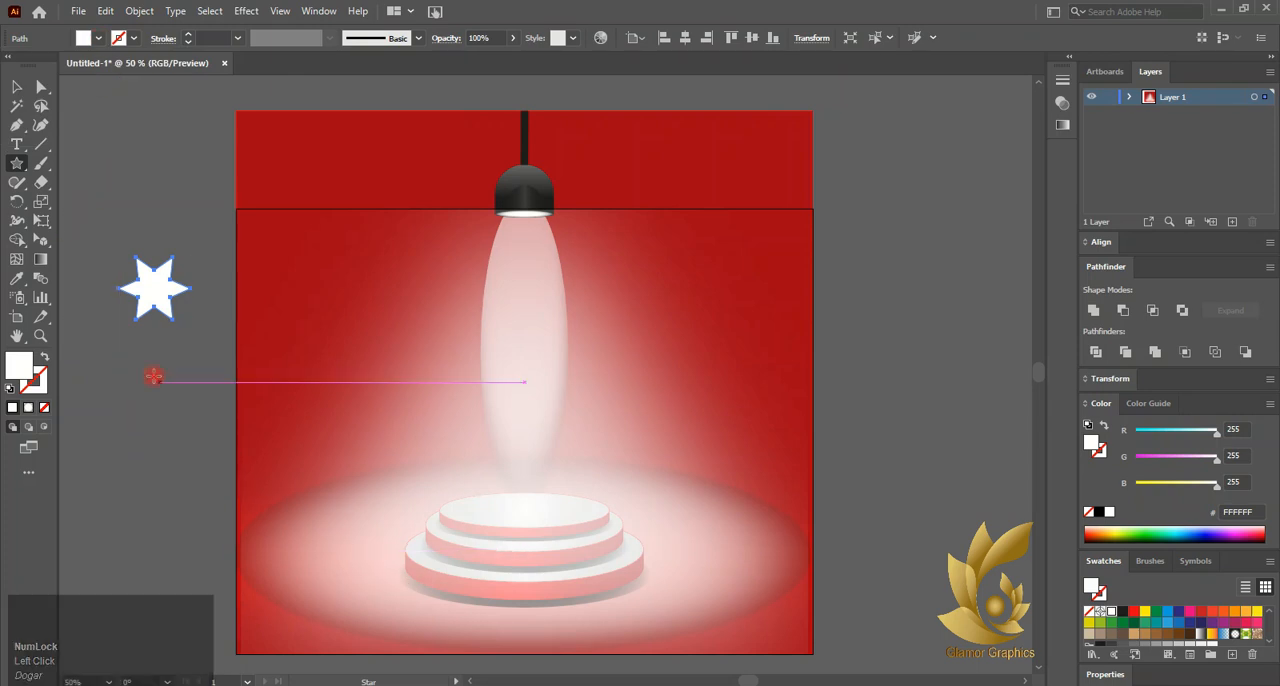
pyautogui.rightClick(40, 297)
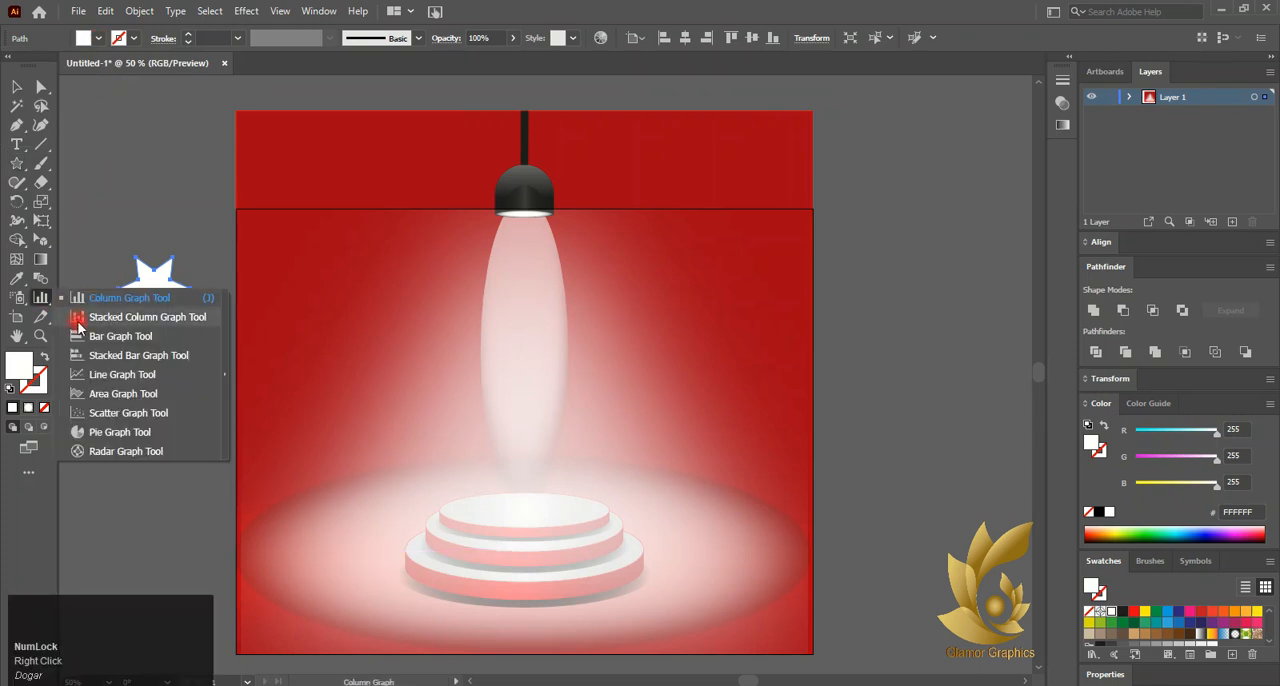
pyautogui.click(80, 271)
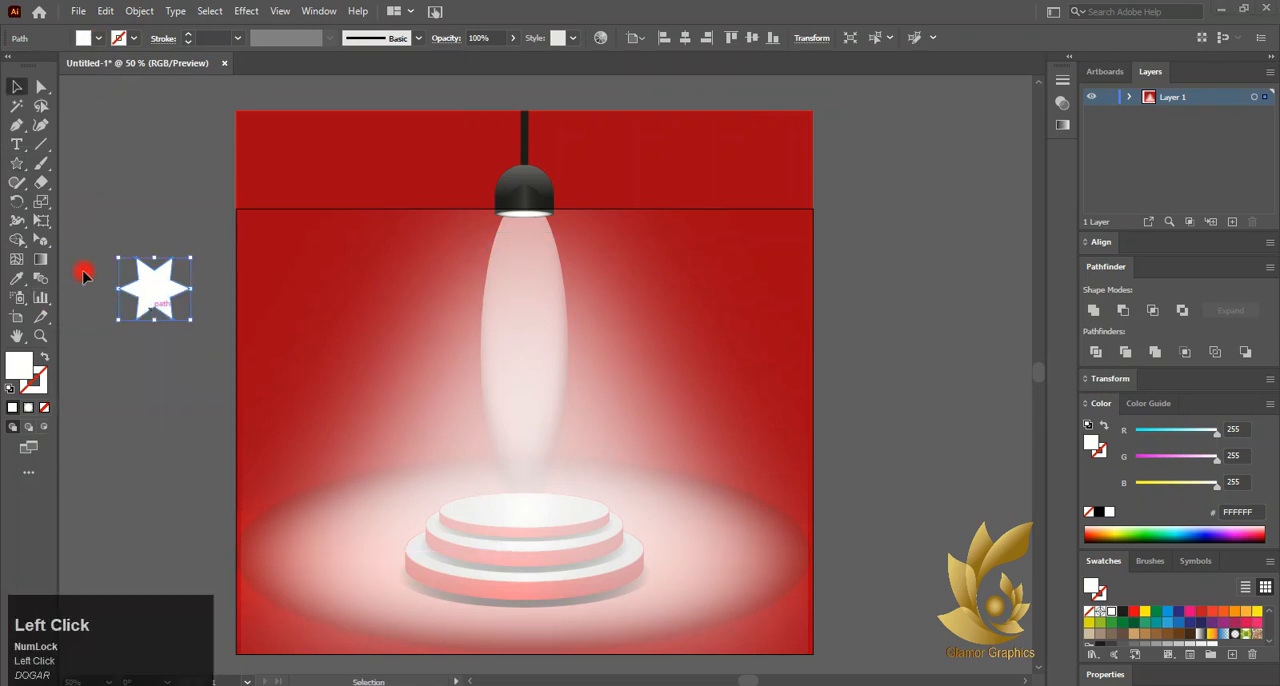
# Distort the star into a snowflake with the Scallop tool, then shrink it and place it on the red background
pyautogui.rightClick(16, 220)
pyautogui.click(106, 317)
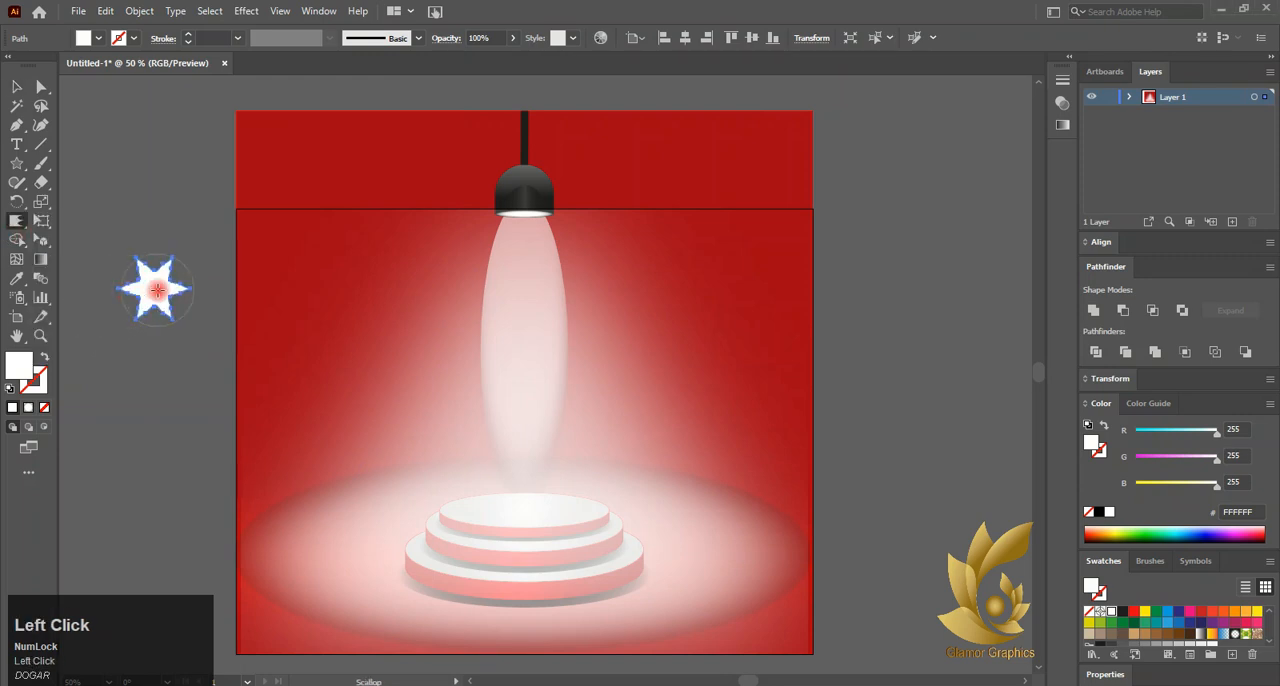
pyautogui.click(16, 88)
pyautogui.moveTo(153, 289); pyautogui.dragTo(365, 357)
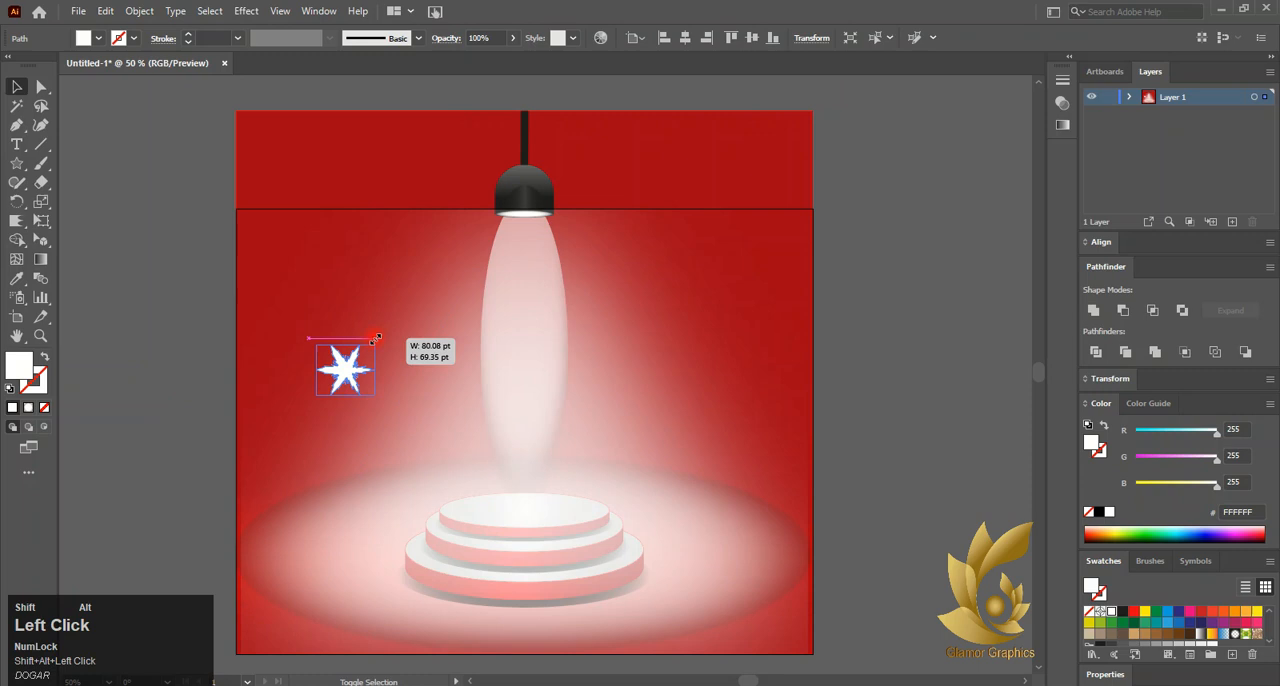
# Try the Scallop tool again on the shrunken snowflake and undo the change
pyautogui.click(290, 392)
pyautogui.click(345, 372)
pyautogui.click(15, 224)
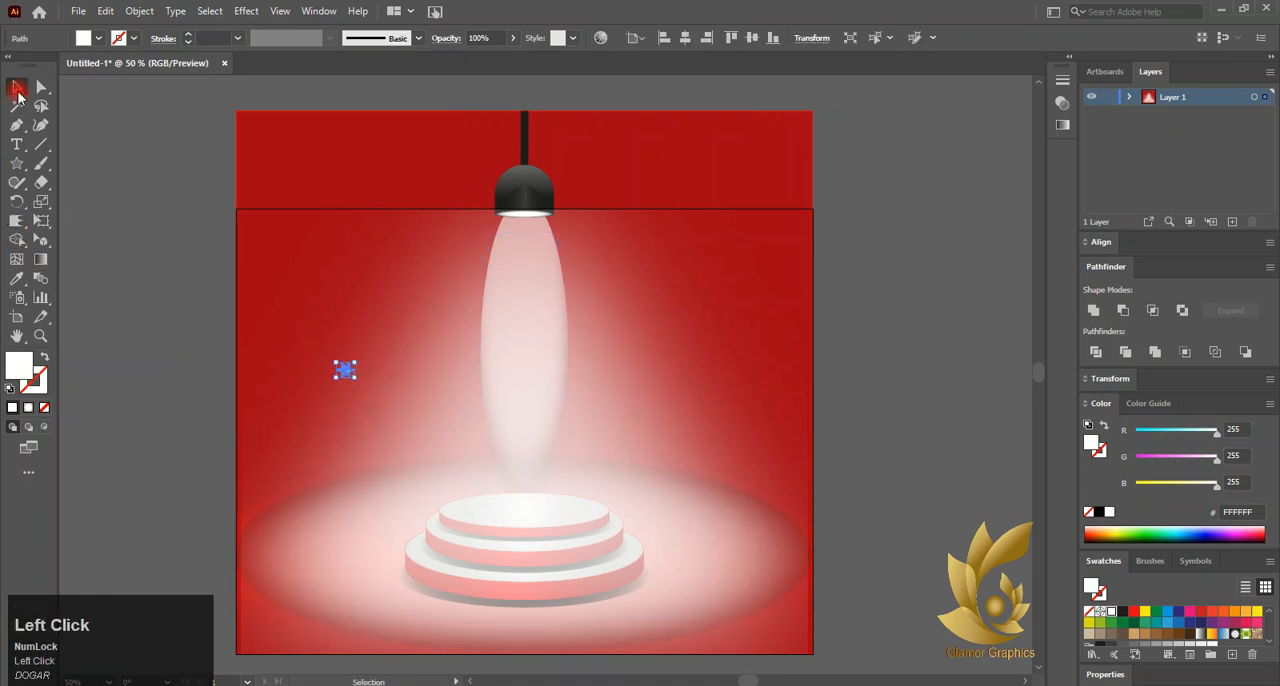
pyautogui.click(335, 372)
pyautogui.scroll(4, 343, 375)
pyautogui.hotkey('ctrl', 'z')
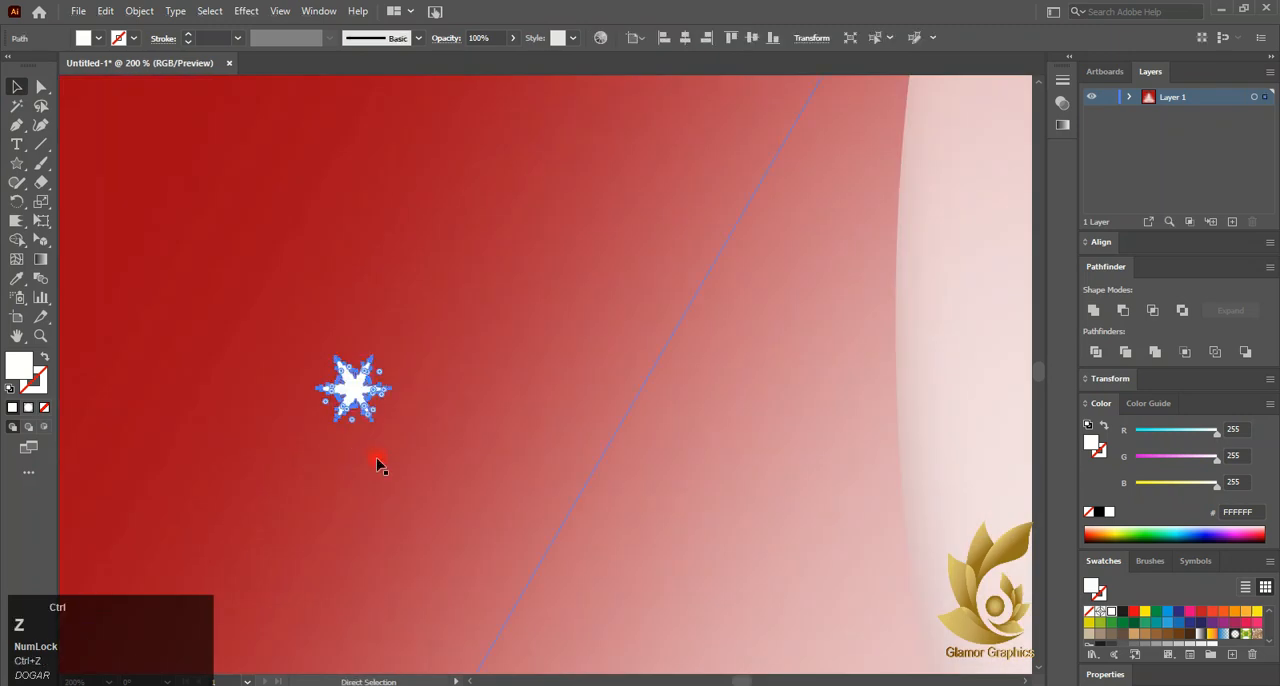
pyautogui.click(268, 503)
pyautogui.click(352, 398)
# Save the small white snowflake as a new symbol and delete its original from the artwork
pyautogui.scroll(-4, 386, 477)
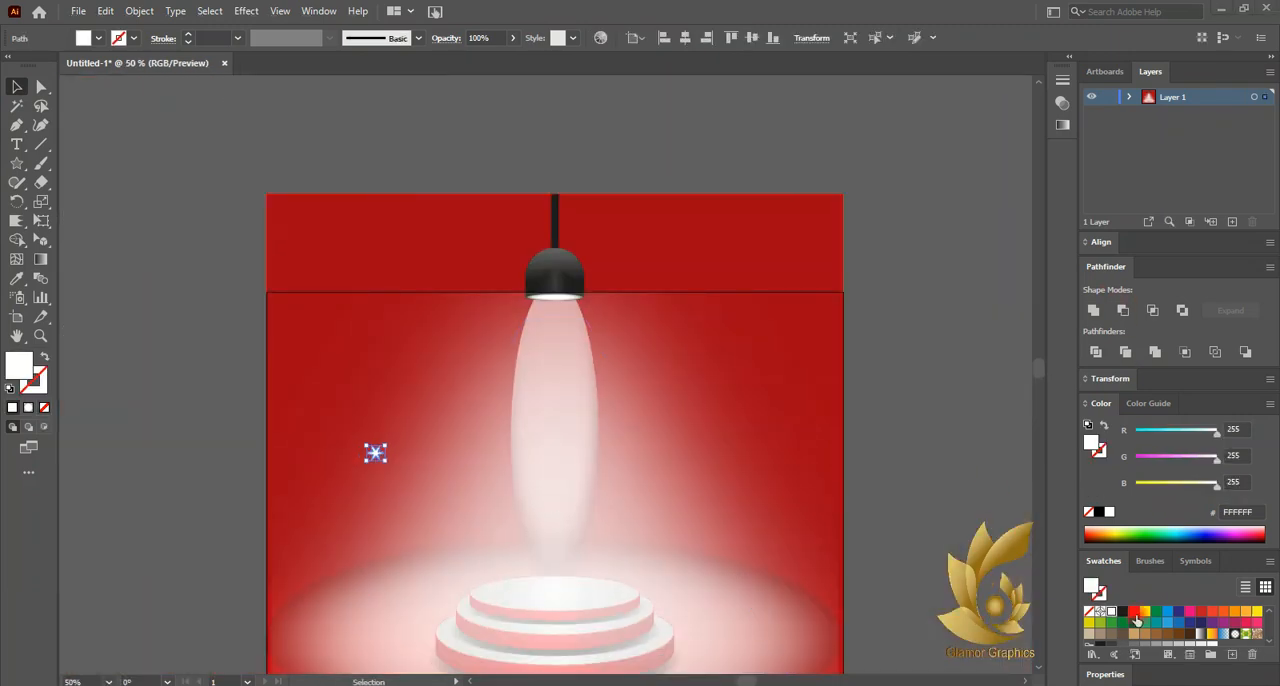
pyautogui.click(1183, 563)
pyautogui.moveTo(375, 453); pyautogui.dragTo(1158, 624)
pyautogui.click(608, 486)
pyautogui.scroll(3, 491, 391)
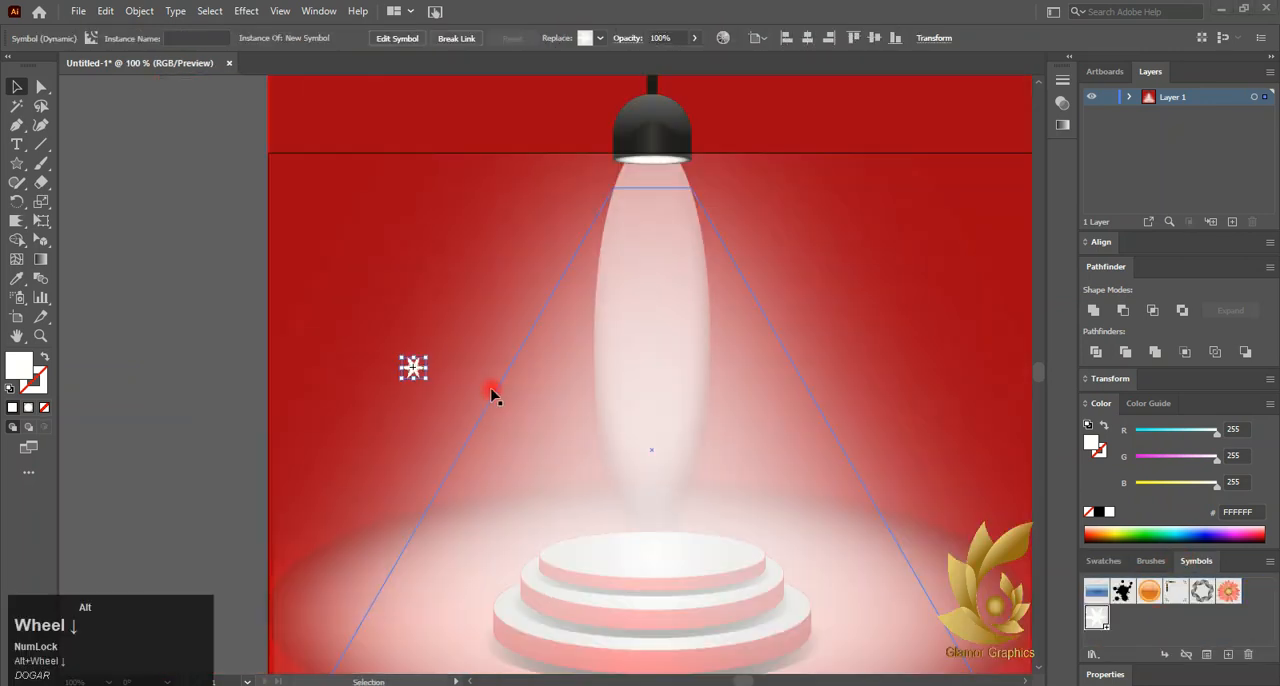
pyautogui.scroll(-3, 491, 391)
pyautogui.click(452, 360)
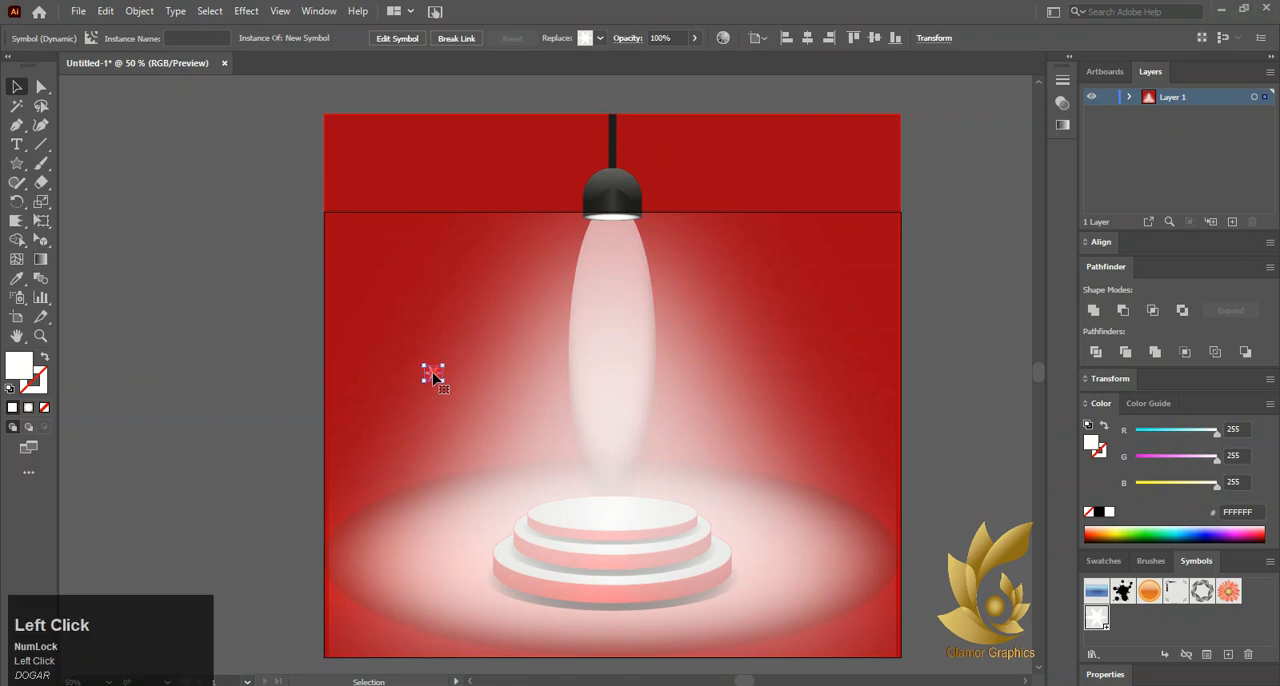
# Try spraying snowflakes with the Symbol Sprayer beside the podium and down the light beam, undoing each stroke
pyautogui.click(12, 299)
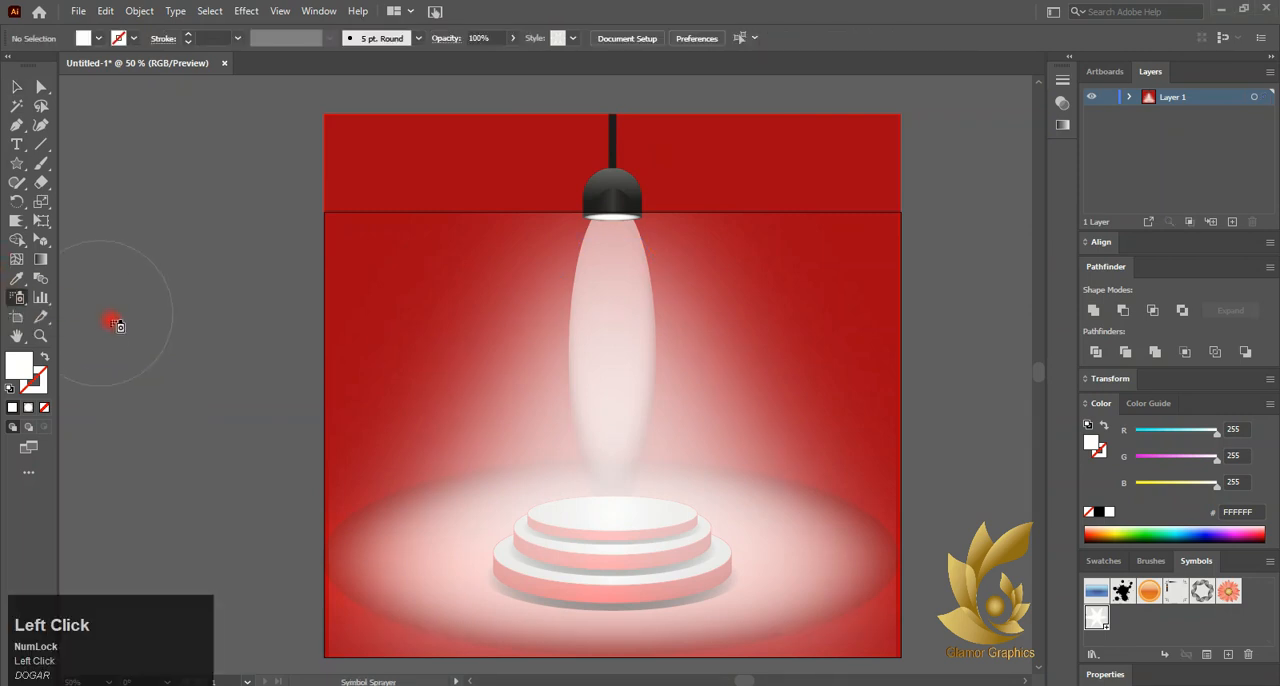
pyautogui.click(175, 346)
pyautogui.click(751, 376)
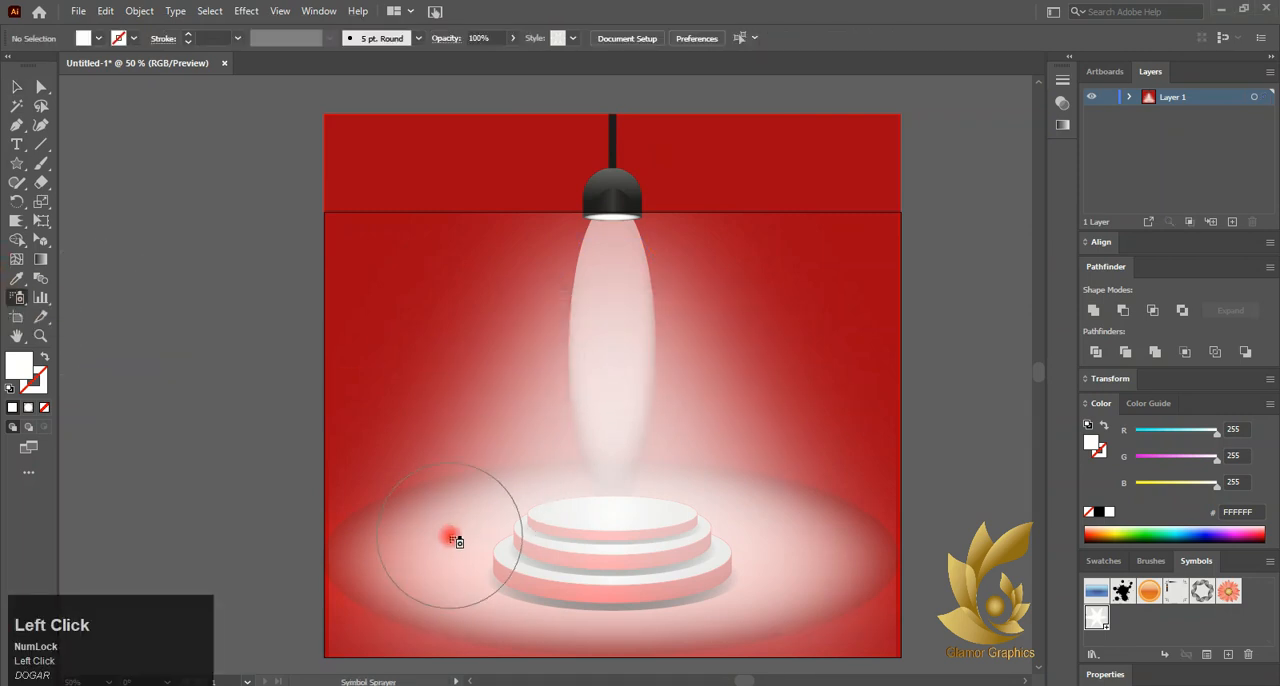
pyautogui.moveTo(449, 534)
pyautogui.mouseDown()
pyautogui.moveTo(500, 429)
pyautogui.moveTo(495, 405)
pyautogui.mouseUp()
pyautogui.moveTo(729, 369); pyautogui.dragTo(813, 590)
pyautogui.hotkey('ctrl', 'z')
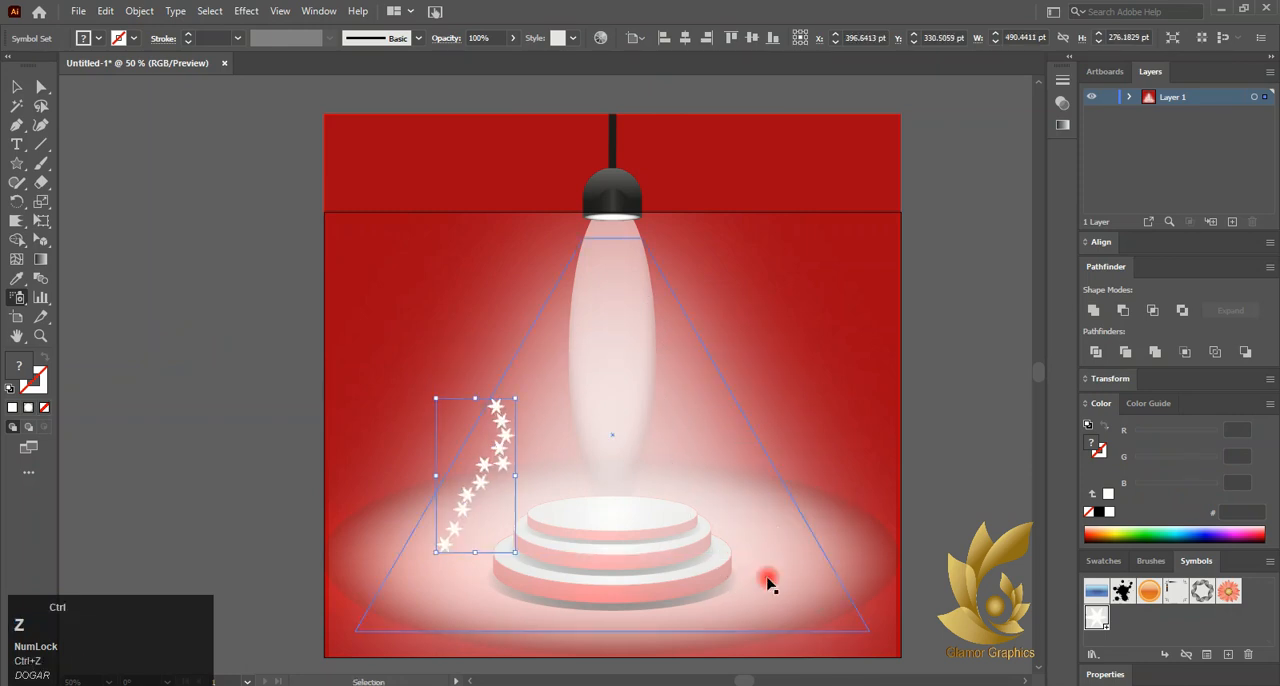
pyautogui.hotkey('ctrl', 'z')
pyautogui.moveTo(606, 220)
pyautogui.mouseDown()
pyautogui.moveTo(606, 388)
pyautogui.moveTo(618, 240)
pyautogui.moveTo(609, 290)
pyautogui.mouseUp()
pyautogui.hotkey('ctrl', 'z')
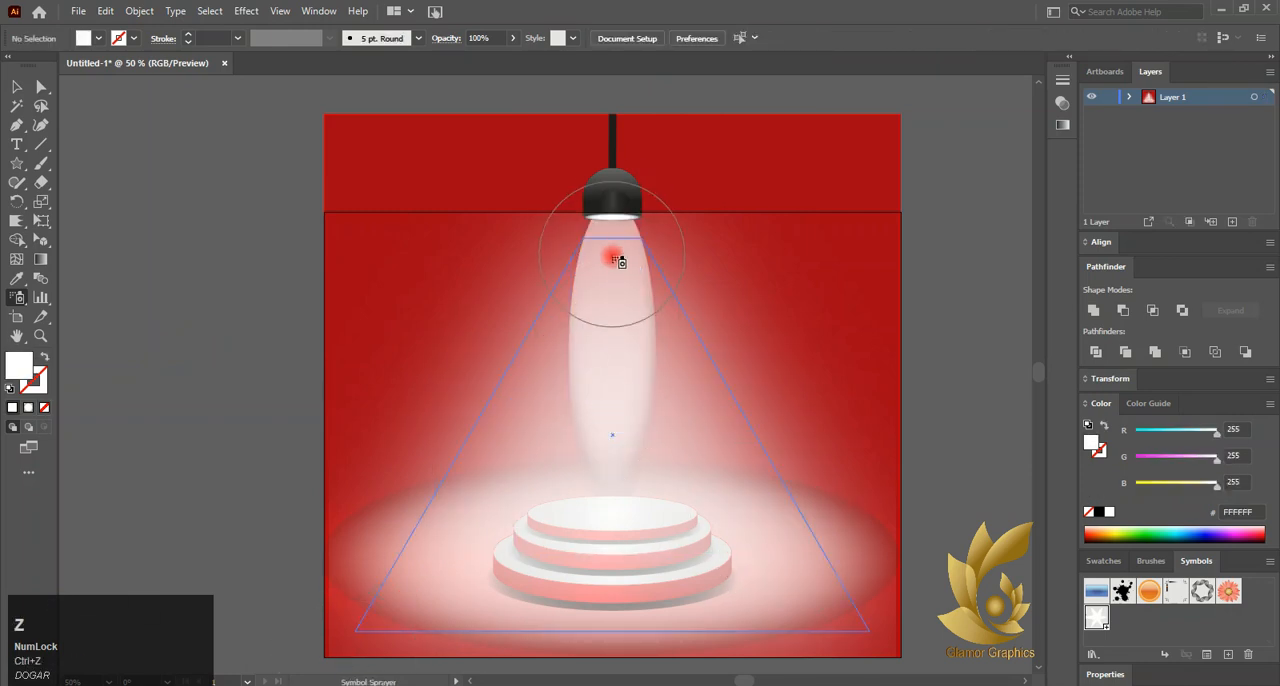
pyautogui.press('ctrl')
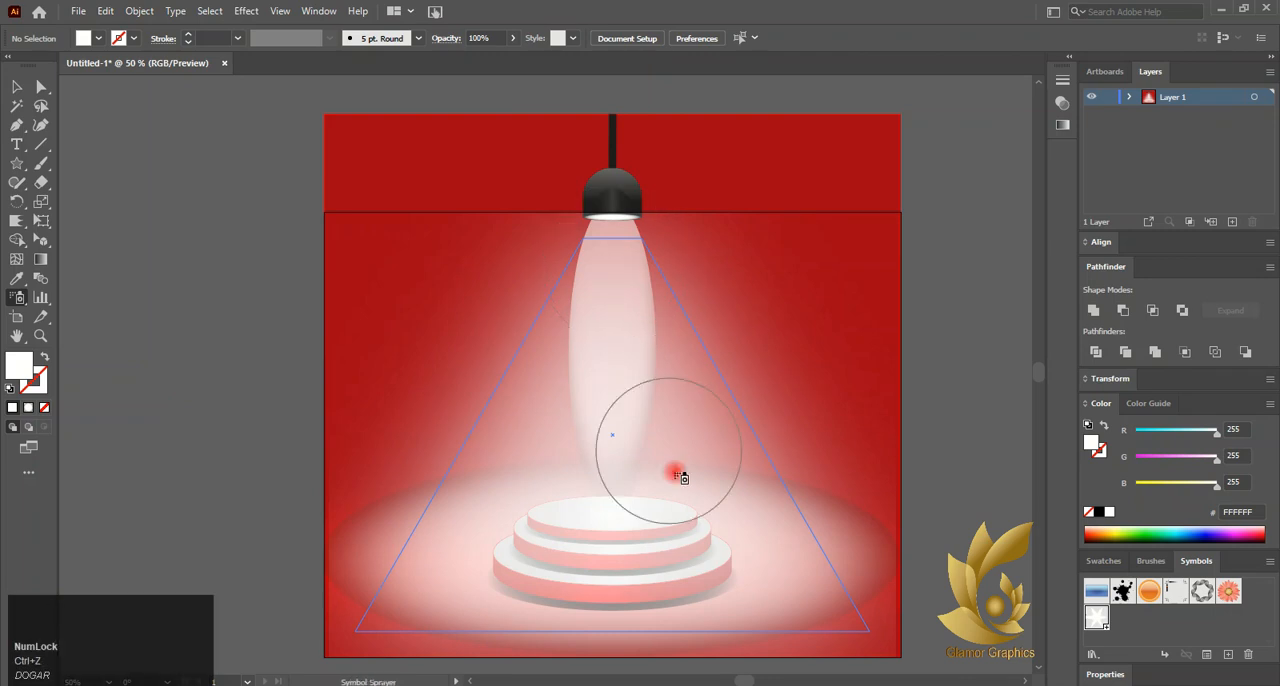
# Spray snowflake symbols on both sides of the podium, inside the lamp's beam and across the podium tiers
pyautogui.moveTo(398, 566); pyautogui.dragTo(477, 483)
pyautogui.moveTo(770, 570); pyautogui.dragTo(737, 466)
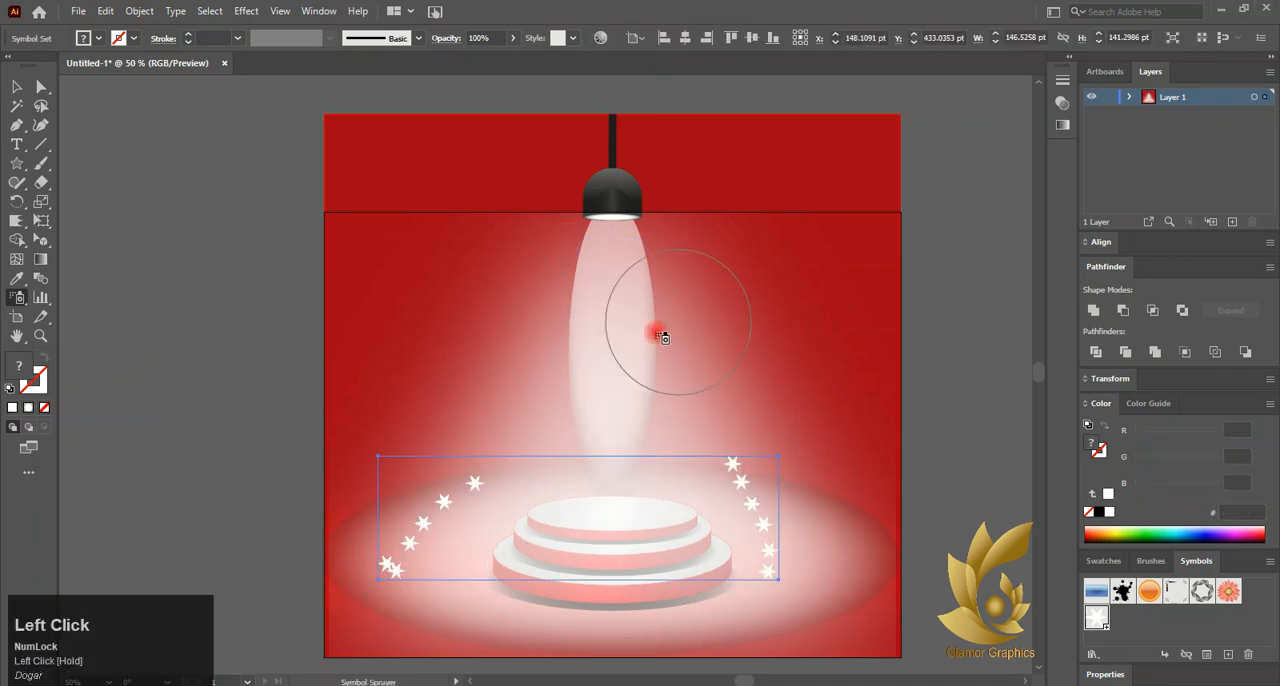
pyautogui.moveTo(605, 440)
pyautogui.mouseDown()
pyautogui.moveTo(623, 280)
pyautogui.moveTo(608, 373)
pyautogui.moveTo(600, 323)
pyautogui.moveTo(597, 335)
pyautogui.mouseUp()
pyautogui.click(597, 337)
pyautogui.moveTo(451, 590); pyautogui.dragTo(636, 532)
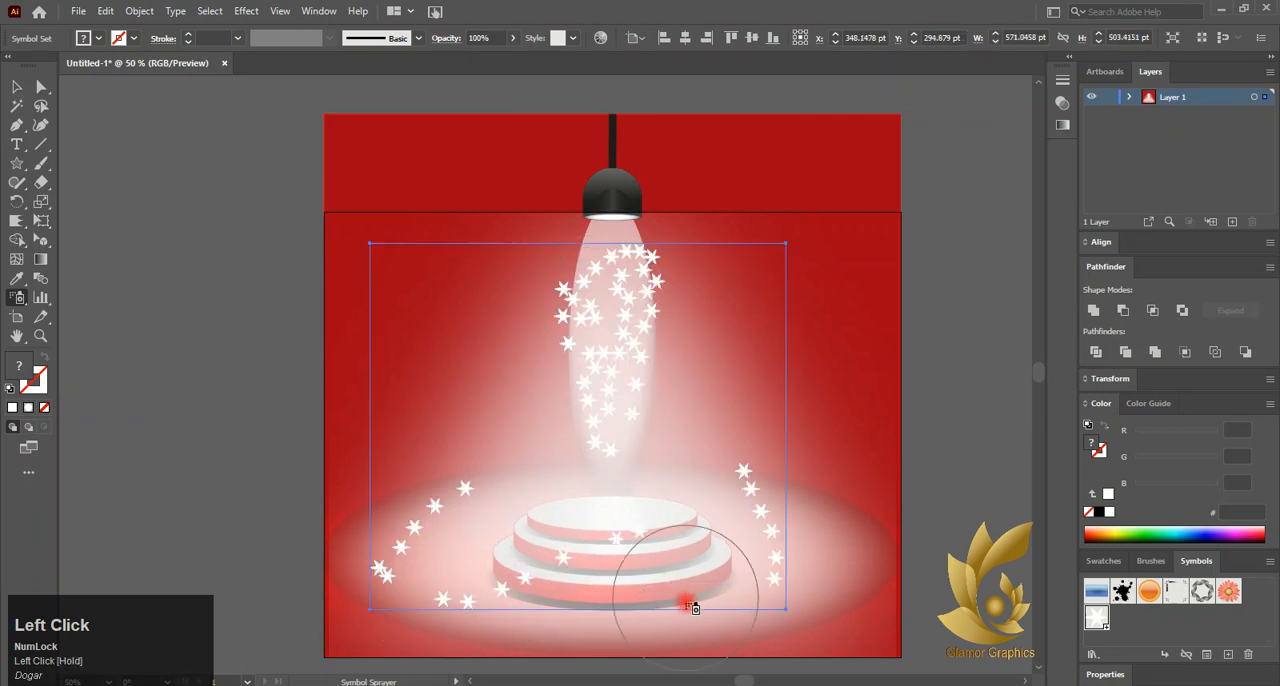
pyautogui.moveTo(690, 606)
pyautogui.mouseDown()
pyautogui.moveTo(691, 552)
pyautogui.moveTo(644, 499)
pyautogui.moveTo(528, 506)
pyautogui.mouseUp()
pyautogui.moveTo(722, 389)
pyautogui.mouseDown()
pyautogui.moveTo(702, 422)
pyautogui.moveTo(567, 470)
pyautogui.mouseUp()
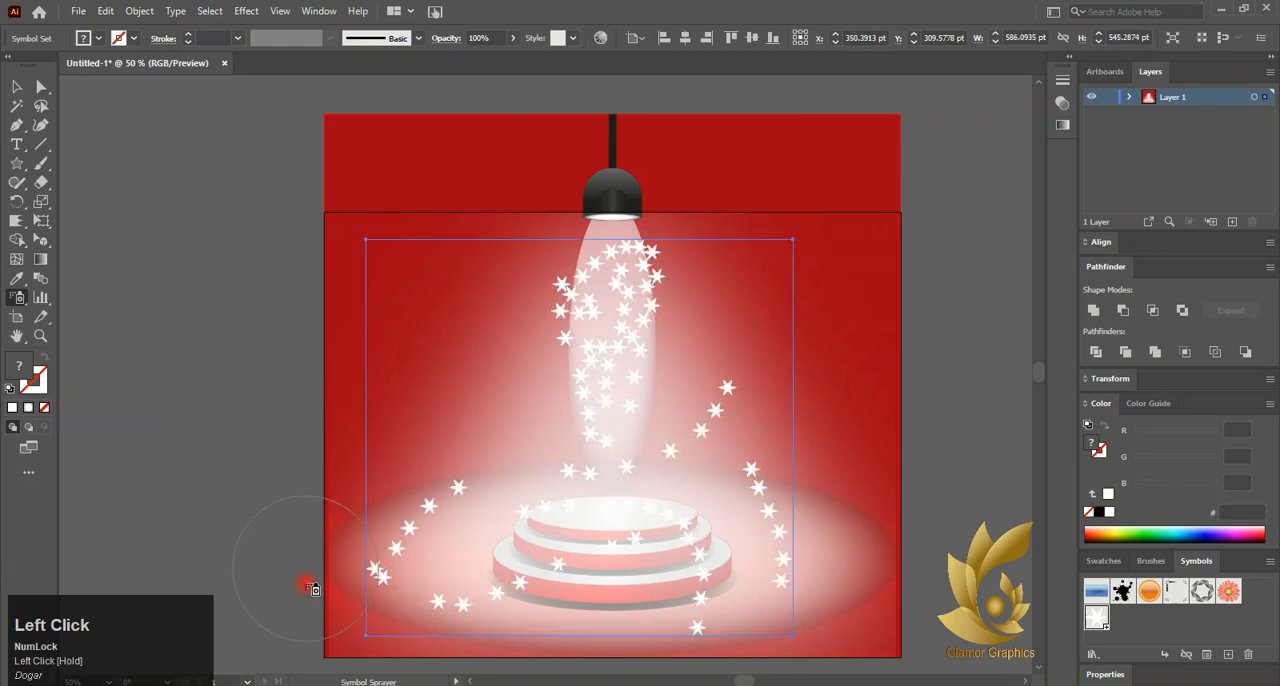
# Try moving the sprayed snowflake set to the left, then undo the move and all the sprayed strokes
pyautogui.click(16, 88)
pyautogui.click(603, 289)
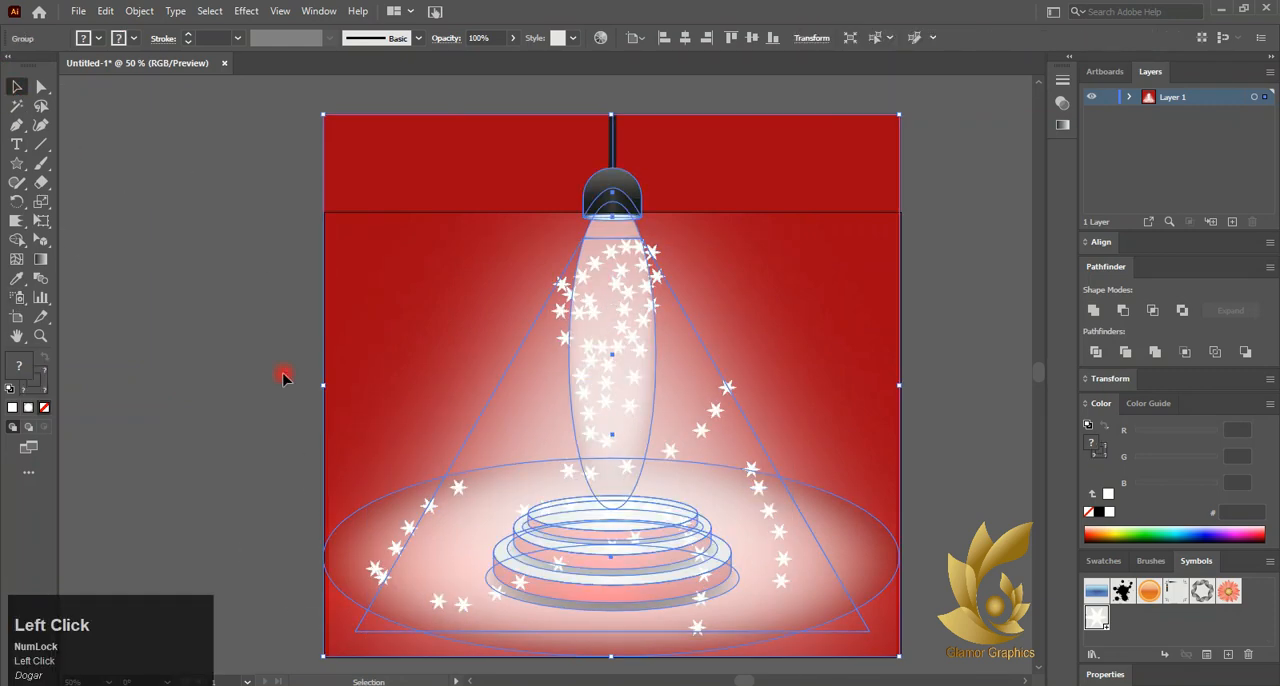
pyautogui.click(283, 374)
pyautogui.click(610, 406)
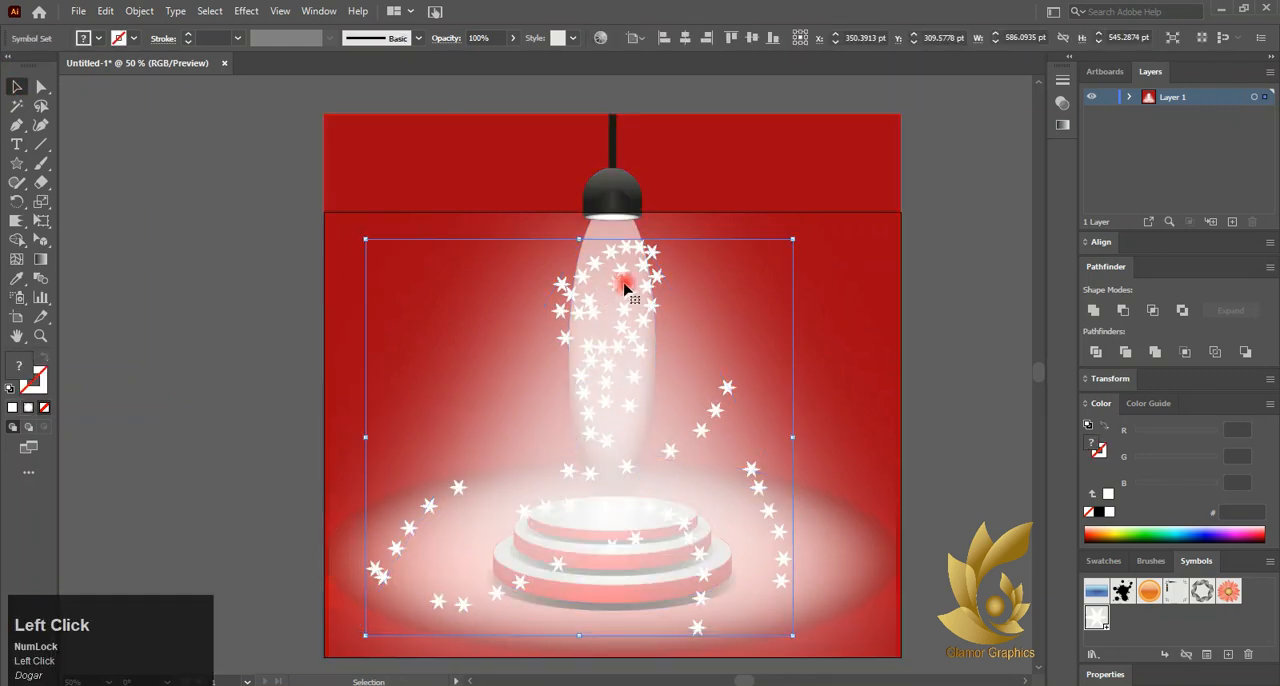
pyautogui.moveTo(624, 289); pyautogui.dragTo(500, 329)
pyautogui.hotkey('ctrl', 'z')
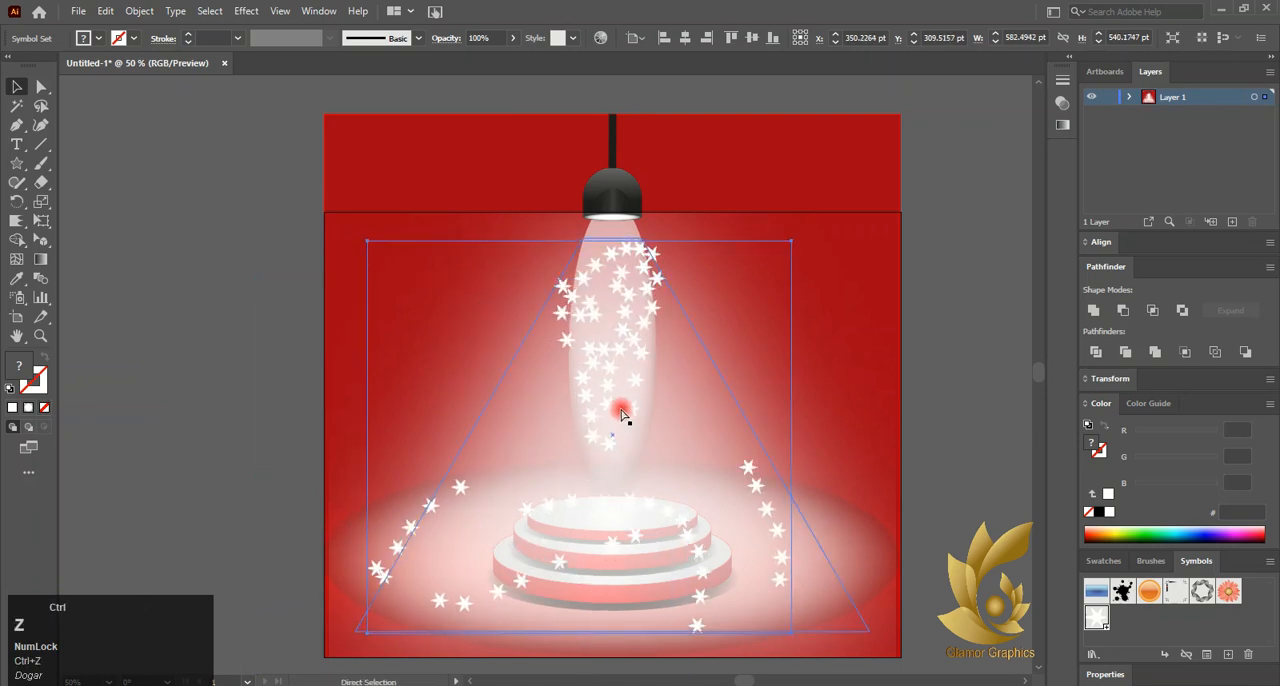
pyautogui.hotkey('ctrl', 'z')
pyautogui.hotkey('ctrl', 'z')
pyautogui.hotkey('ctrl', 'z')
pyautogui.hotkey('ctrl', 'z')
pyautogui.hotkey('ctrl', 'z')
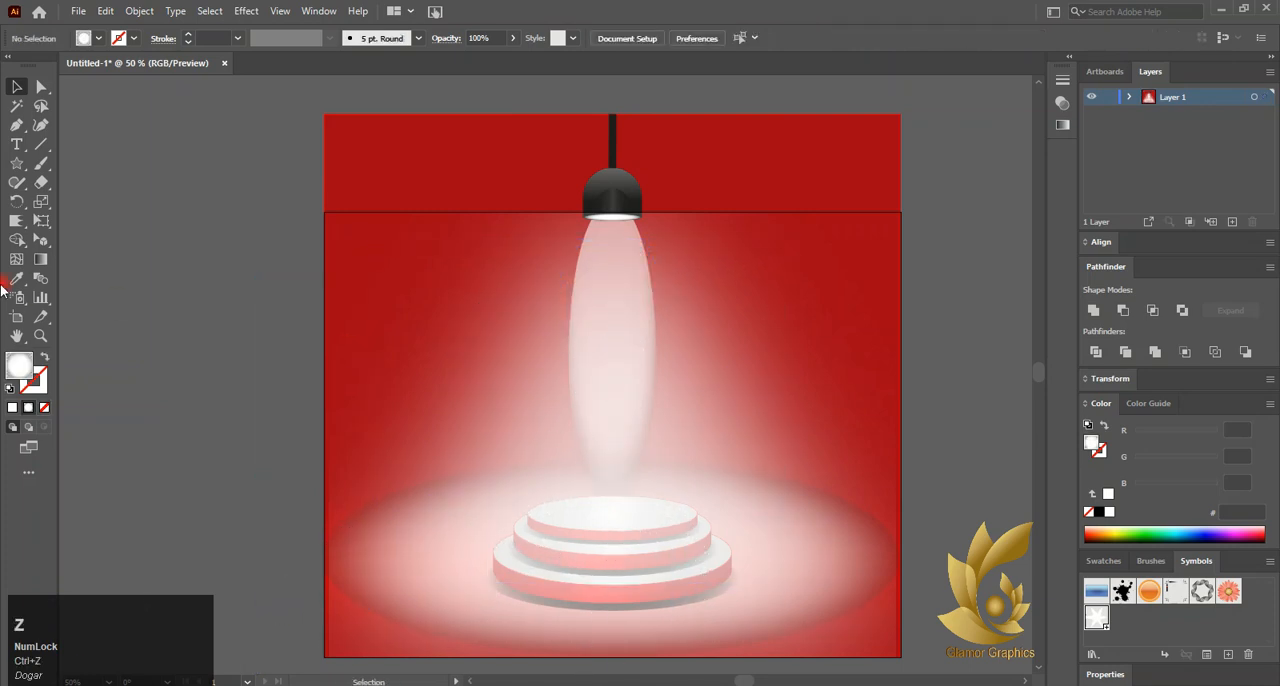
# Spray snowflake symbols down the lamp's narrow light beam and reduce the set's opacity to 33%
pyautogui.moveTo(603, 304)
pyautogui.mouseDown()
pyautogui.moveTo(611, 405)
pyautogui.moveTo(629, 388)
pyautogui.moveTo(622, 283)
pyautogui.moveTo(614, 362)
pyautogui.mouseUp()
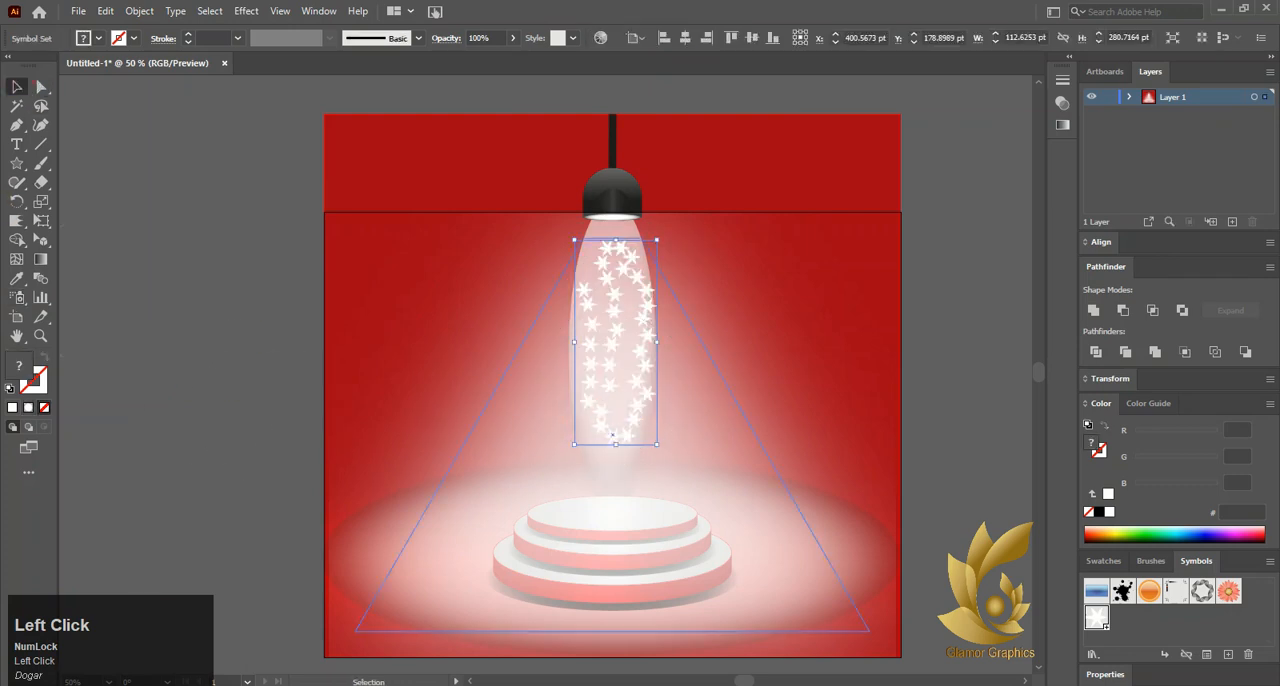
pyautogui.click(1062, 124)
pyautogui.click(925, 72)
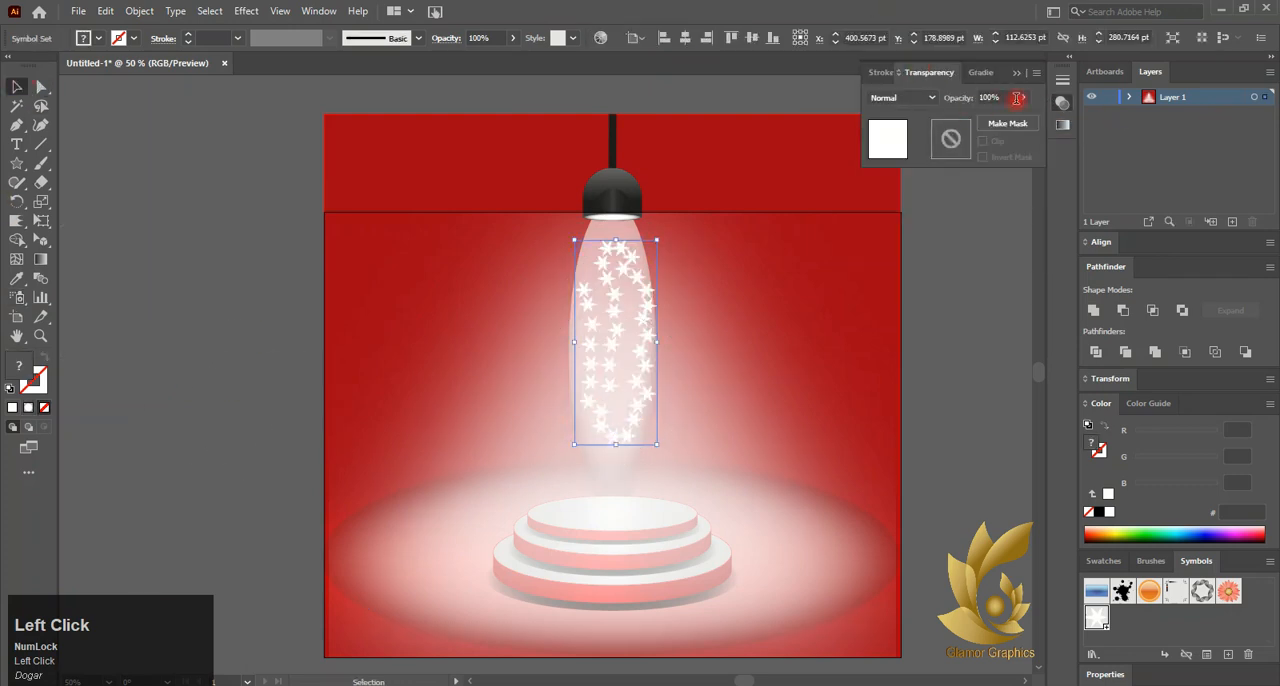
pyautogui.moveTo(989, 119); pyautogui.dragTo(980, 121)
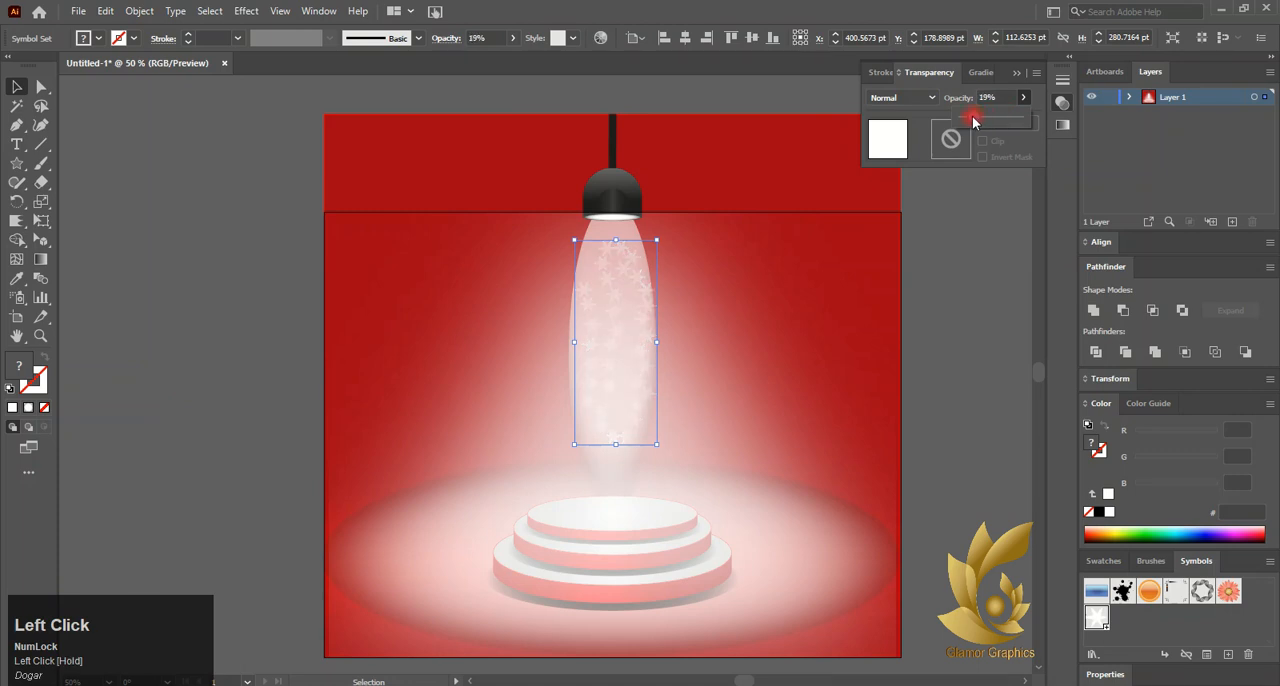
# Move the snowflake set up so it starts right at the lamp's lower rim
pyautogui.moveTo(608, 352); pyautogui.dragTo(609, 327)
pyautogui.click(249, 360)
pyautogui.click(635, 381)
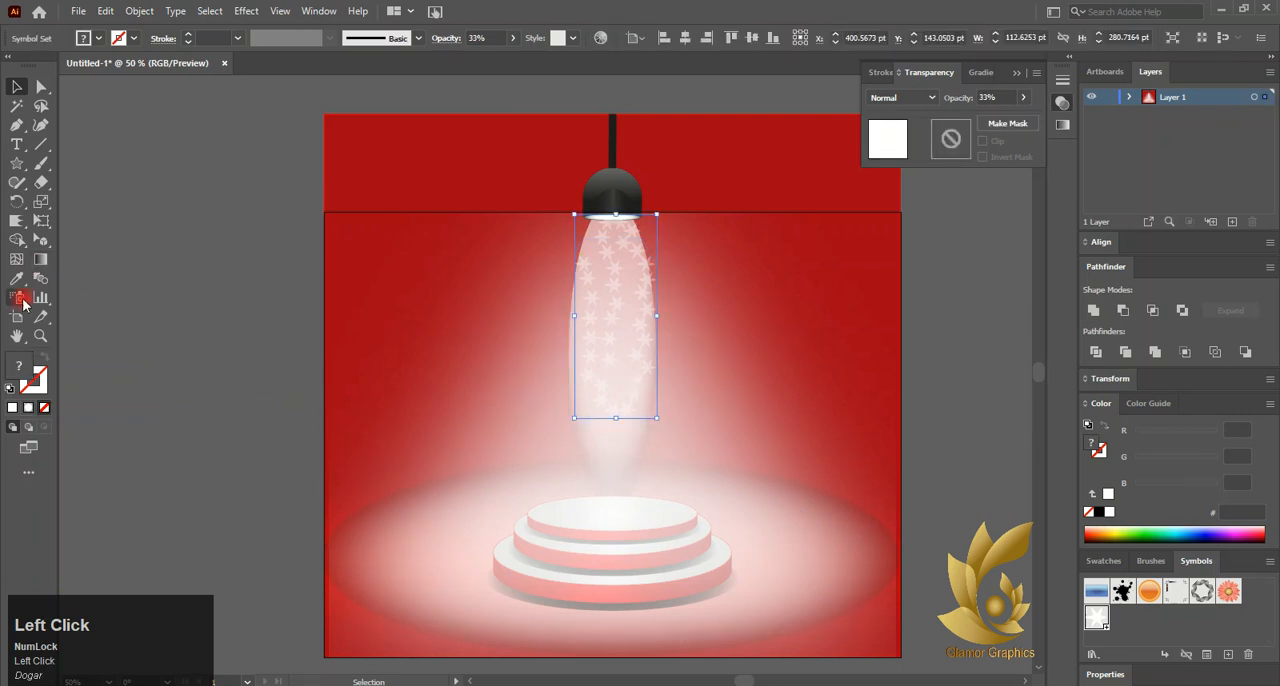
# Spray more snowflakes into the selected set around the podium, across the floor glow and in the wide light cone
pyautogui.moveTo(536, 464)
pyautogui.mouseDown()
pyautogui.moveTo(506, 480)
pyautogui.moveTo(729, 503)
pyautogui.moveTo(534, 572)
pyautogui.moveTo(612, 634)
pyautogui.mouseUp()
pyautogui.moveTo(794, 514); pyautogui.dragTo(812, 568)
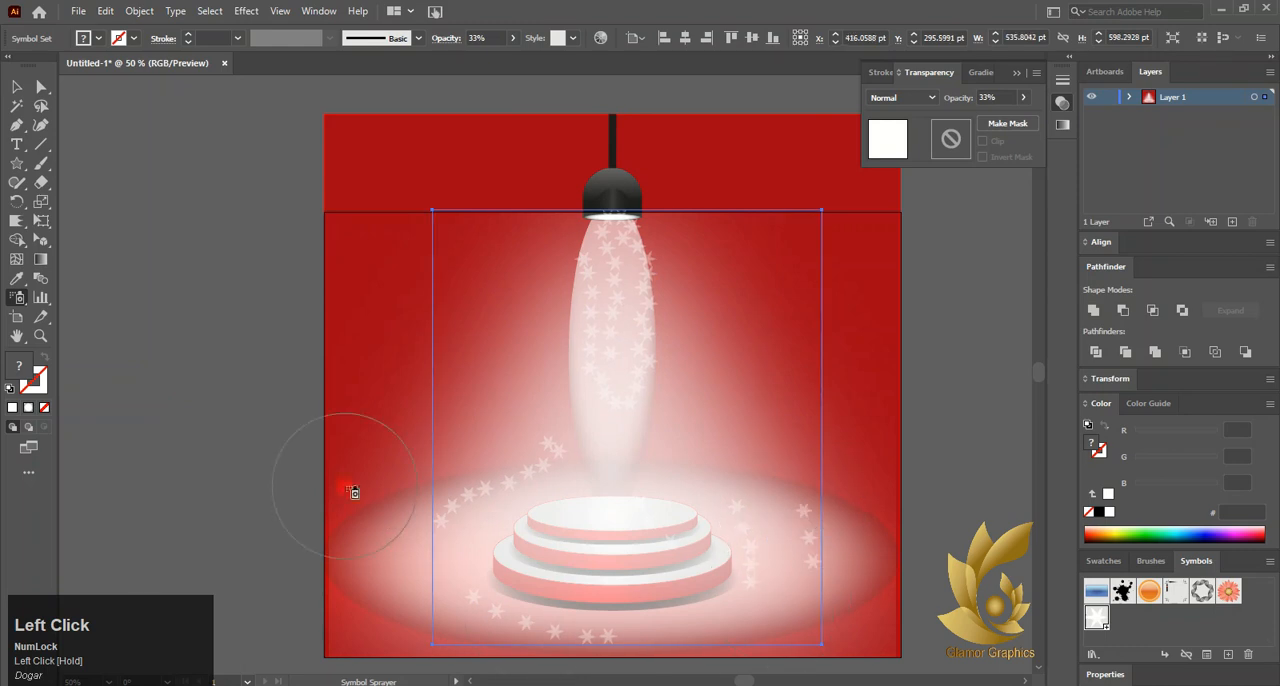
pyautogui.moveTo(376, 513)
pyautogui.mouseDown()
pyautogui.moveTo(403, 568)
pyautogui.moveTo(571, 517)
pyautogui.moveTo(526, 554)
pyautogui.moveTo(516, 557)
pyautogui.moveTo(721, 429)
pyautogui.moveTo(698, 373)
pyautogui.moveTo(724, 323)
pyautogui.moveTo(511, 414)
pyautogui.moveTo(536, 315)
pyautogui.moveTo(548, 367)
pyautogui.moveTo(540, 437)
pyautogui.mouseUp()
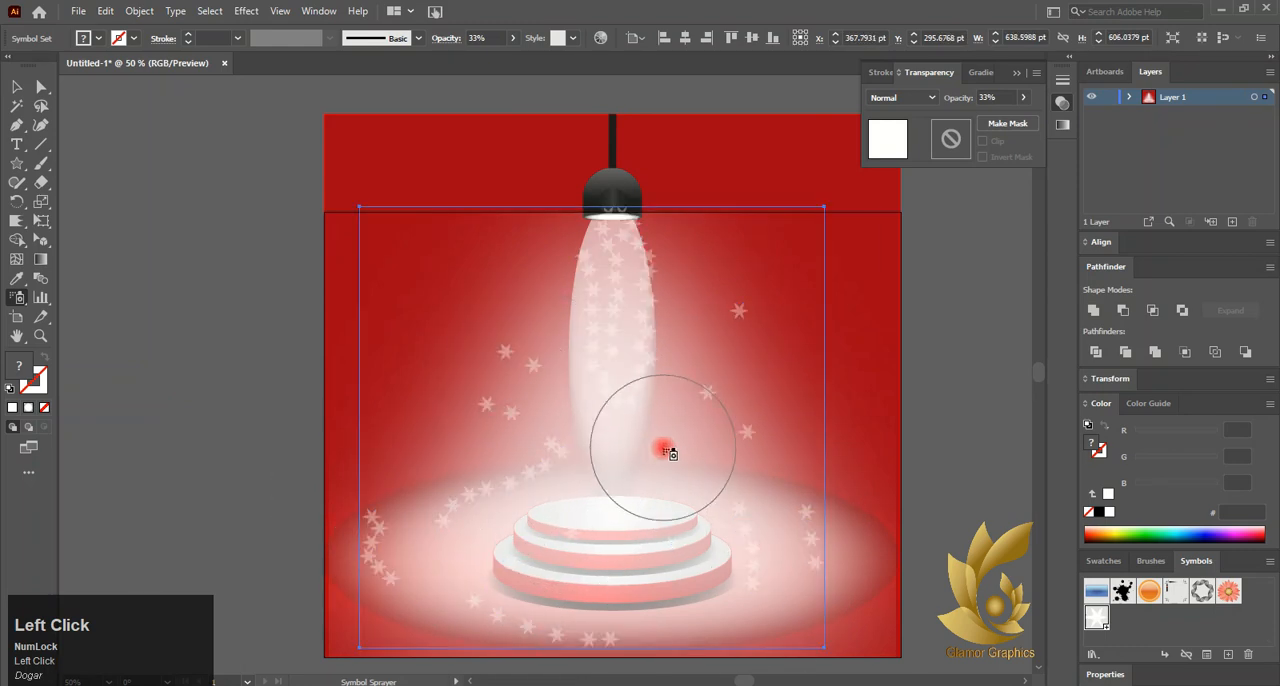
# Reduce the snowflake set's opacity to 21% and spray more snowflakes over the podium tiers
pyautogui.moveTo(995, 121); pyautogui.dragTo(993, 119)
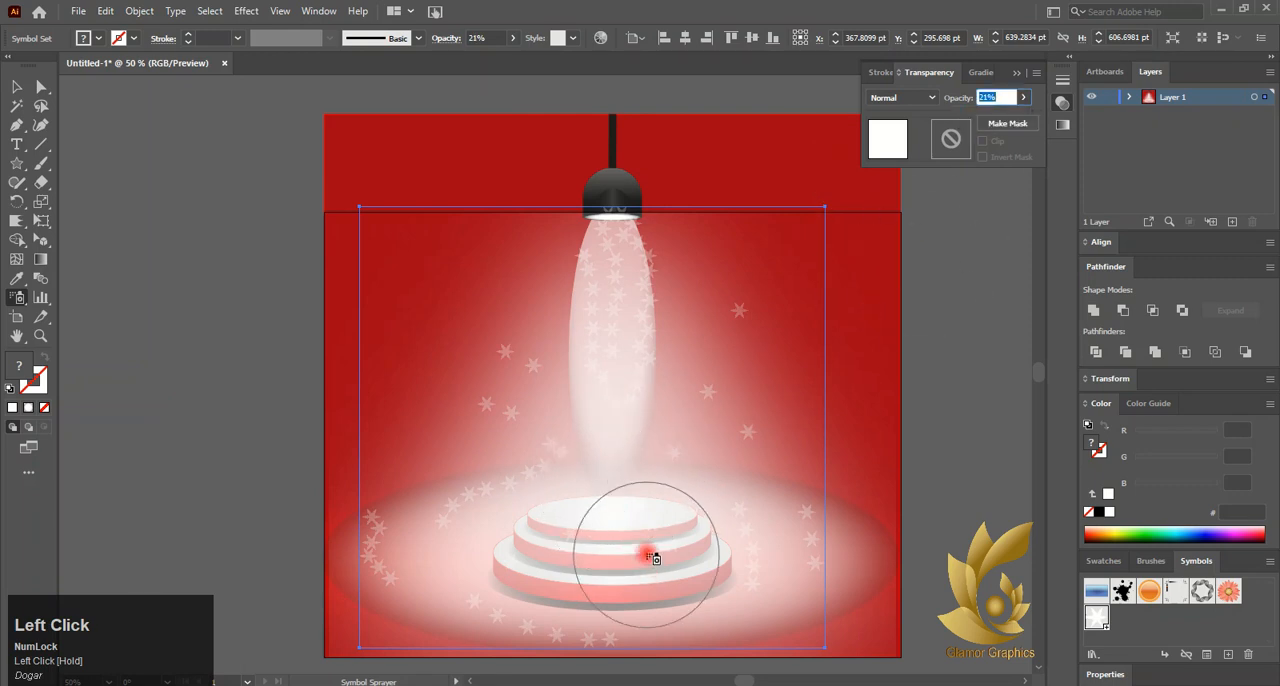
pyautogui.moveTo(640, 556)
pyautogui.mouseDown()
pyautogui.moveTo(596, 574)
pyautogui.moveTo(545, 520)
pyautogui.moveTo(609, 608)
pyautogui.moveTo(608, 520)
pyautogui.mouseUp()
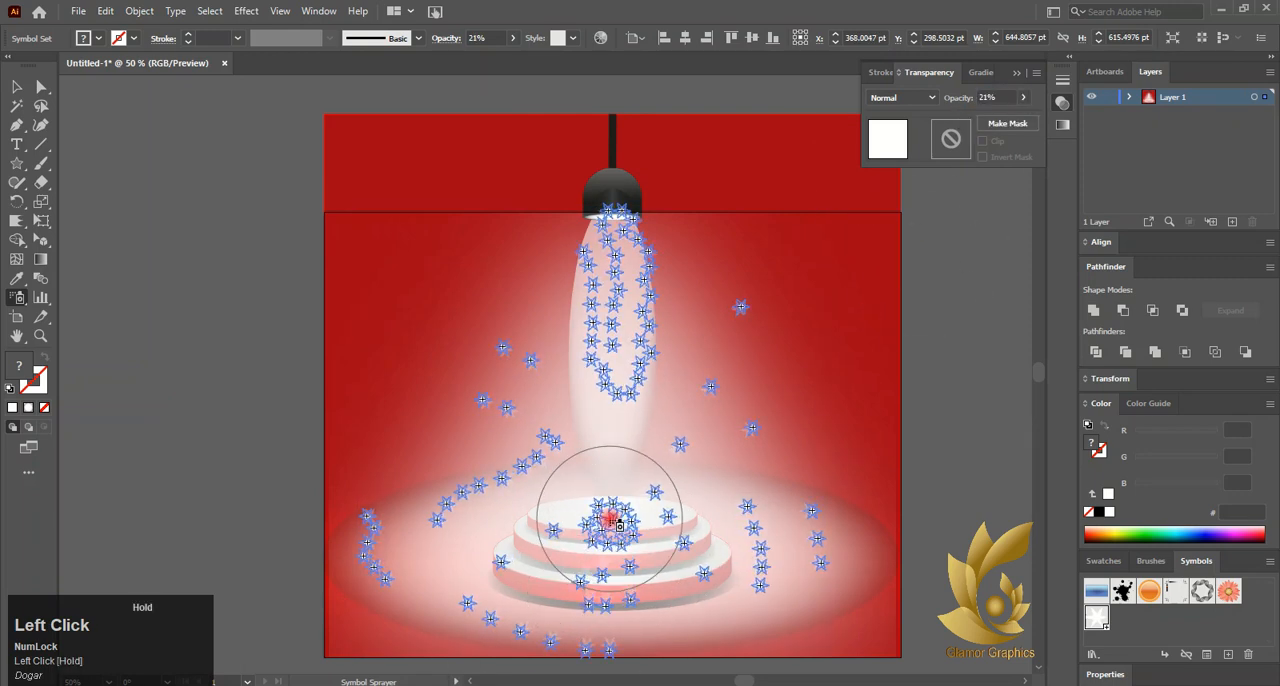
# Spray more snowflakes over the podium's lower right side and the left part of the floor glow, then deselect the set
pyautogui.moveTo(677, 566); pyautogui.dragTo(688, 574)
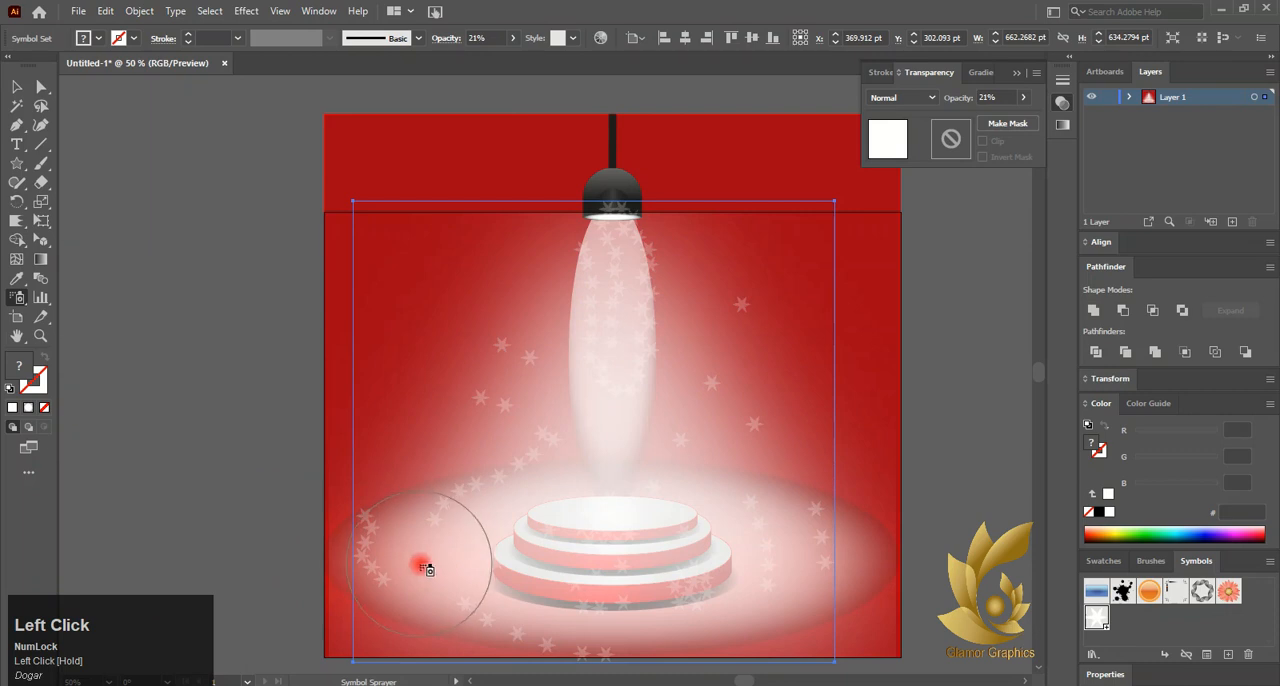
pyautogui.moveTo(426, 568); pyautogui.dragTo(440, 568)
pyautogui.click(186, 307)
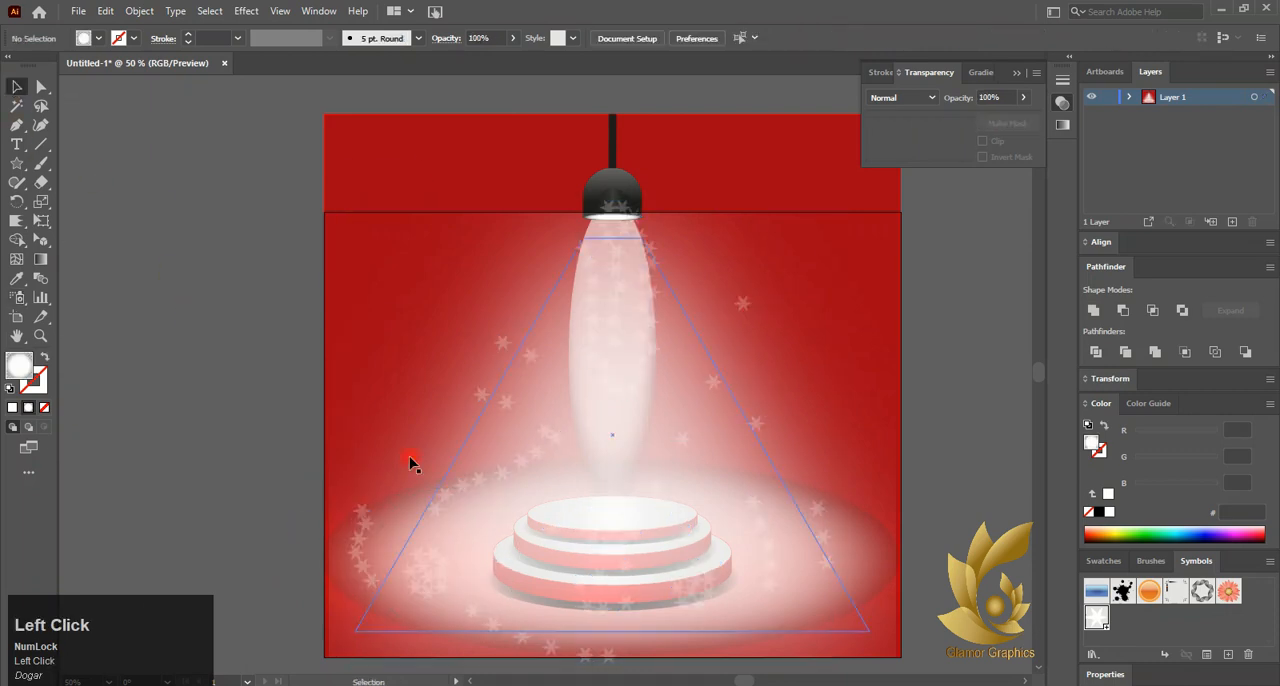
# Scale the snowflake set down slightly around its center so it fits inside the lamp light and floor glow
pyautogui.scroll(-1, 437, 445)
pyautogui.scroll(1, 708, 494)
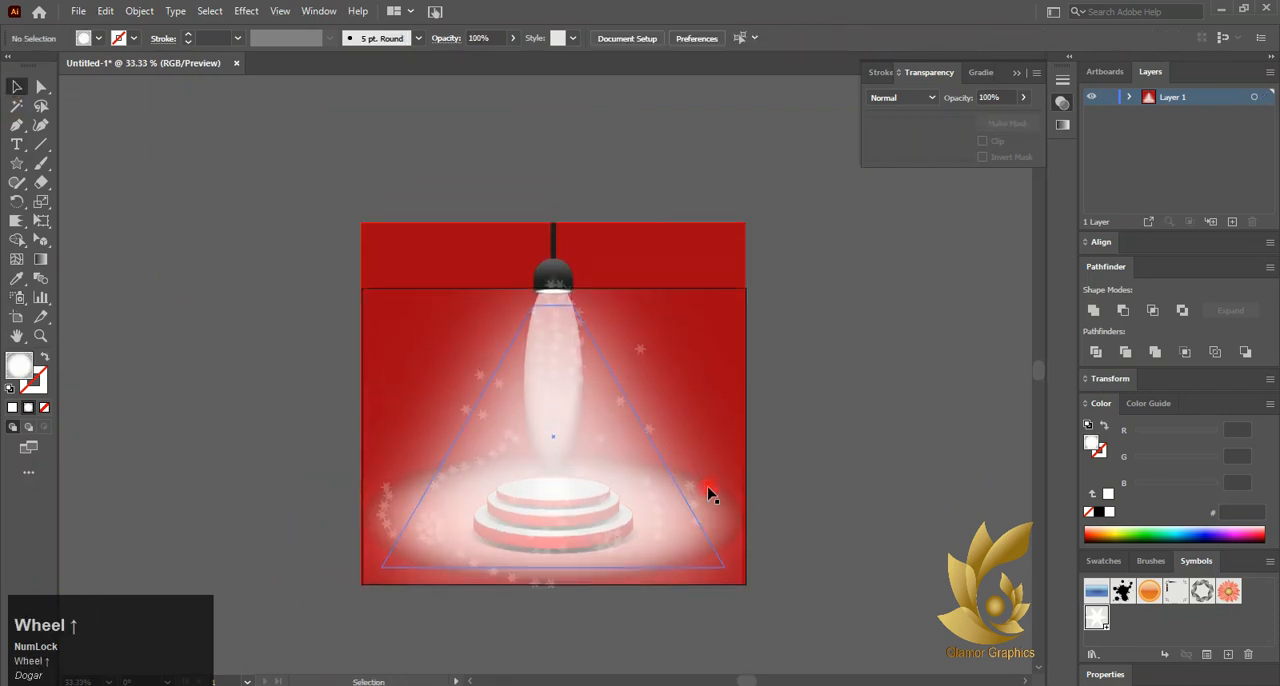
pyautogui.click(640, 354)
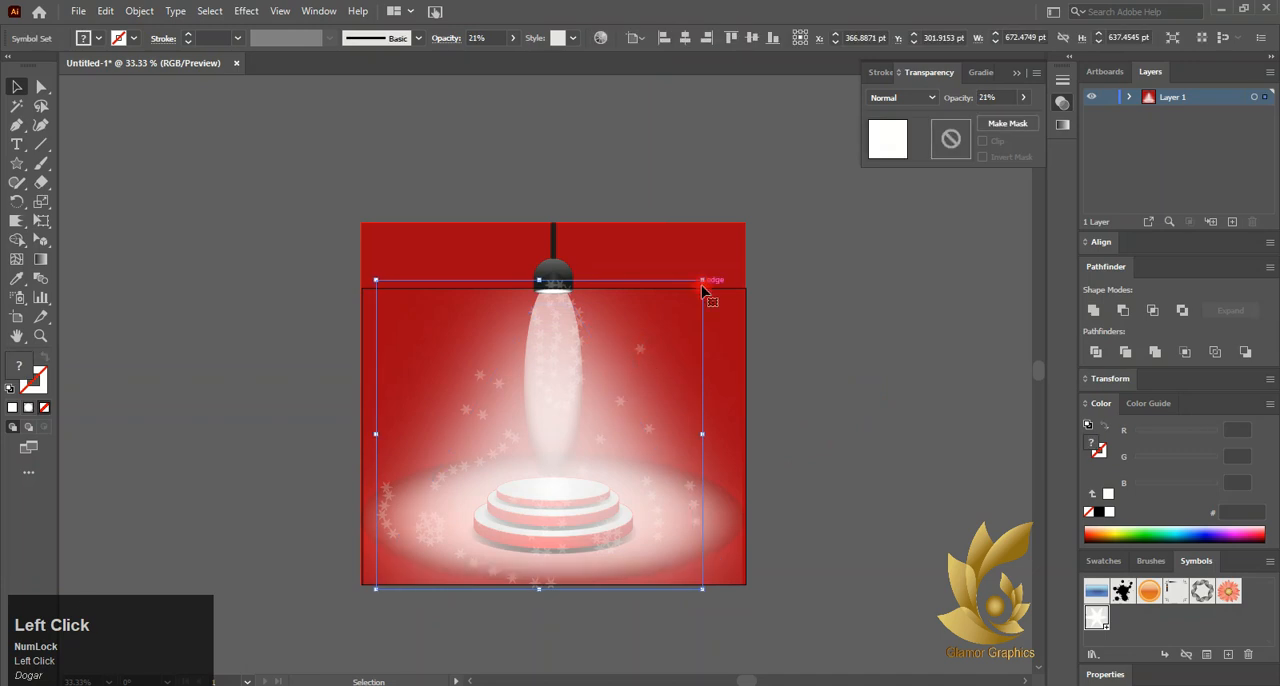
pyautogui.moveTo(703, 290)
pyautogui.mouseDown()
pyautogui.moveTo(700, 277)
pyautogui.moveTo(682, 284)
pyautogui.mouseUp()
pyautogui.click(800, 449)
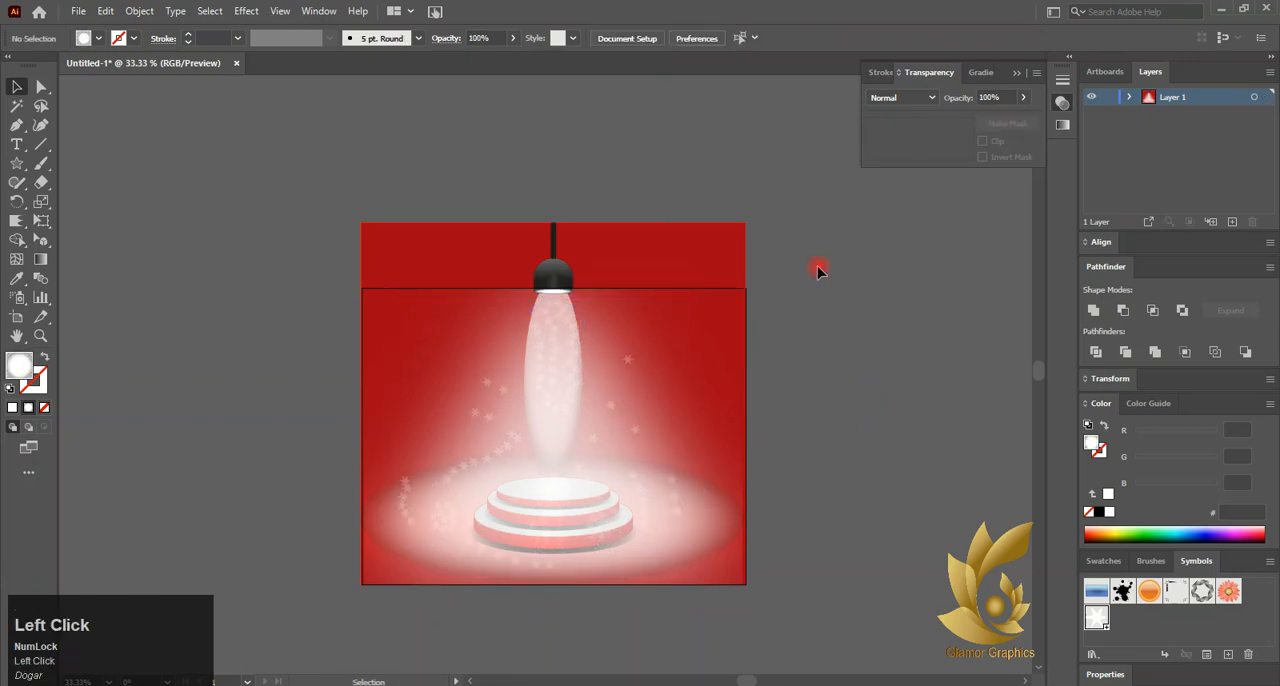
# Center the snowflake set horizontally on the artboard and shift it slightly left within the light
pyautogui.click(600, 437)
pyautogui.click(688, 82)
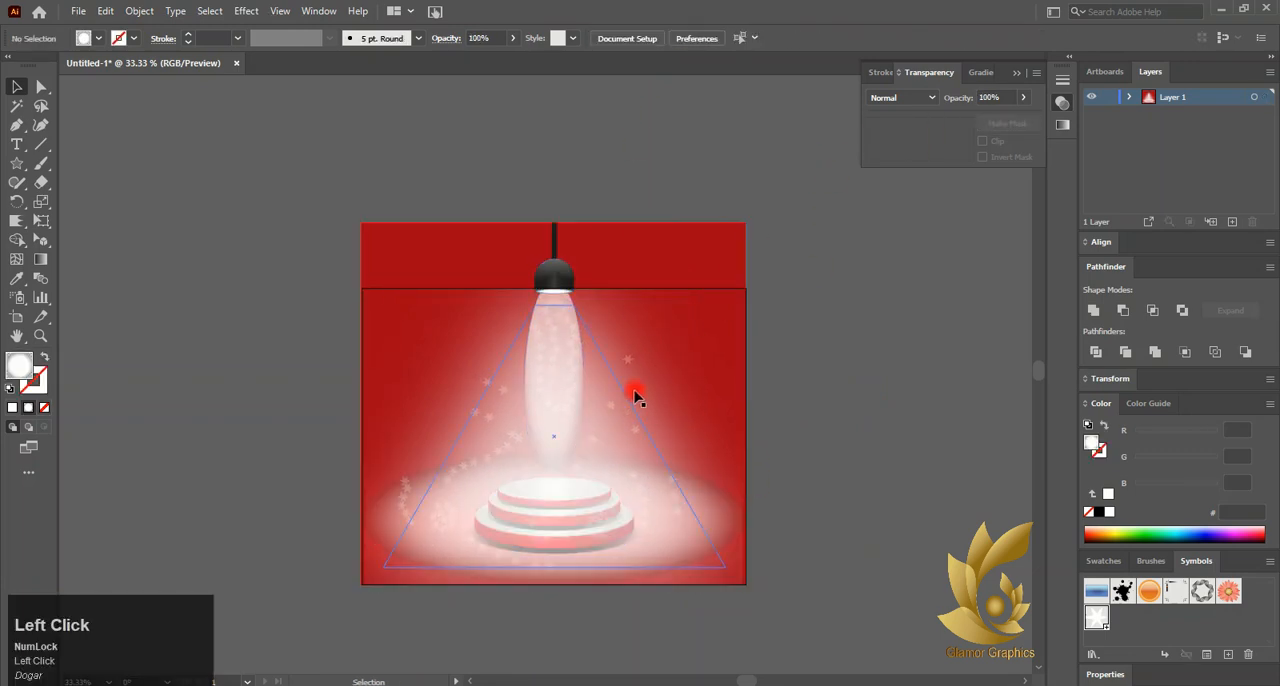
pyautogui.click(628, 366)
pyautogui.click(693, 37)
pyautogui.click(837, 323)
pyautogui.moveTo(586, 360); pyautogui.dragTo(578, 363)
pyautogui.click(840, 517)
pyautogui.scroll(2, 571, 444)
pyautogui.scroll(-1, 570, 445)
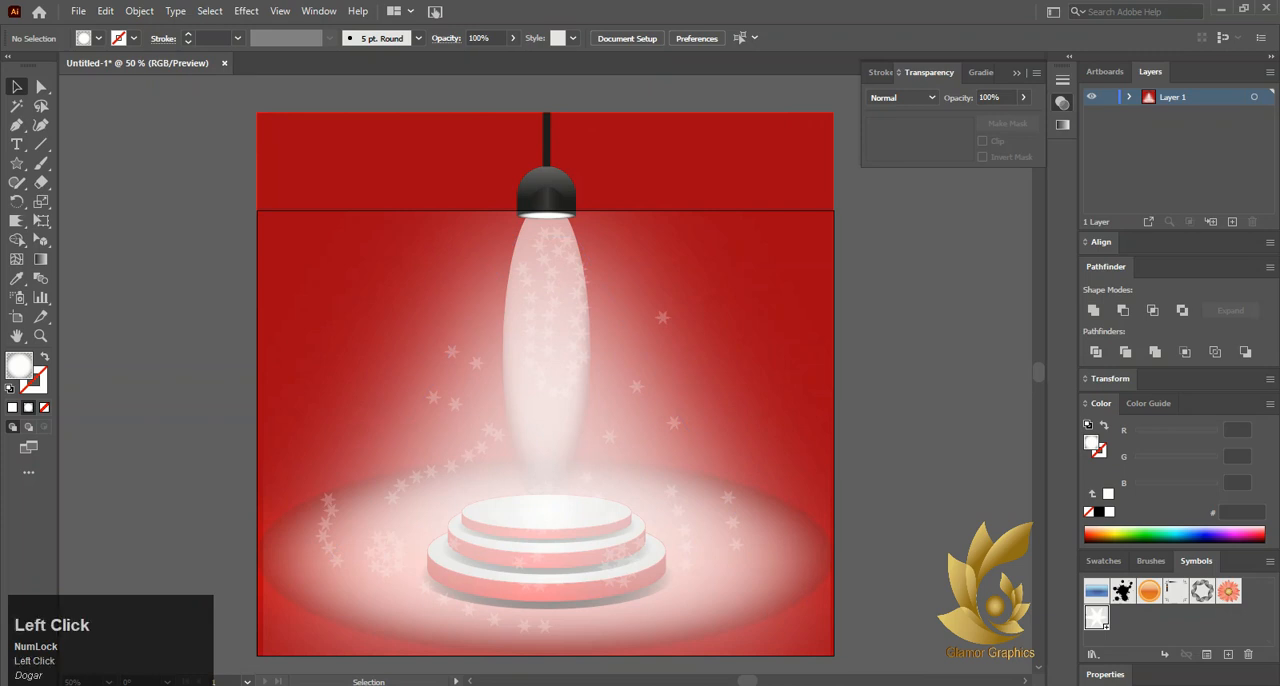
pyautogui.scroll(-1, 880, 487)
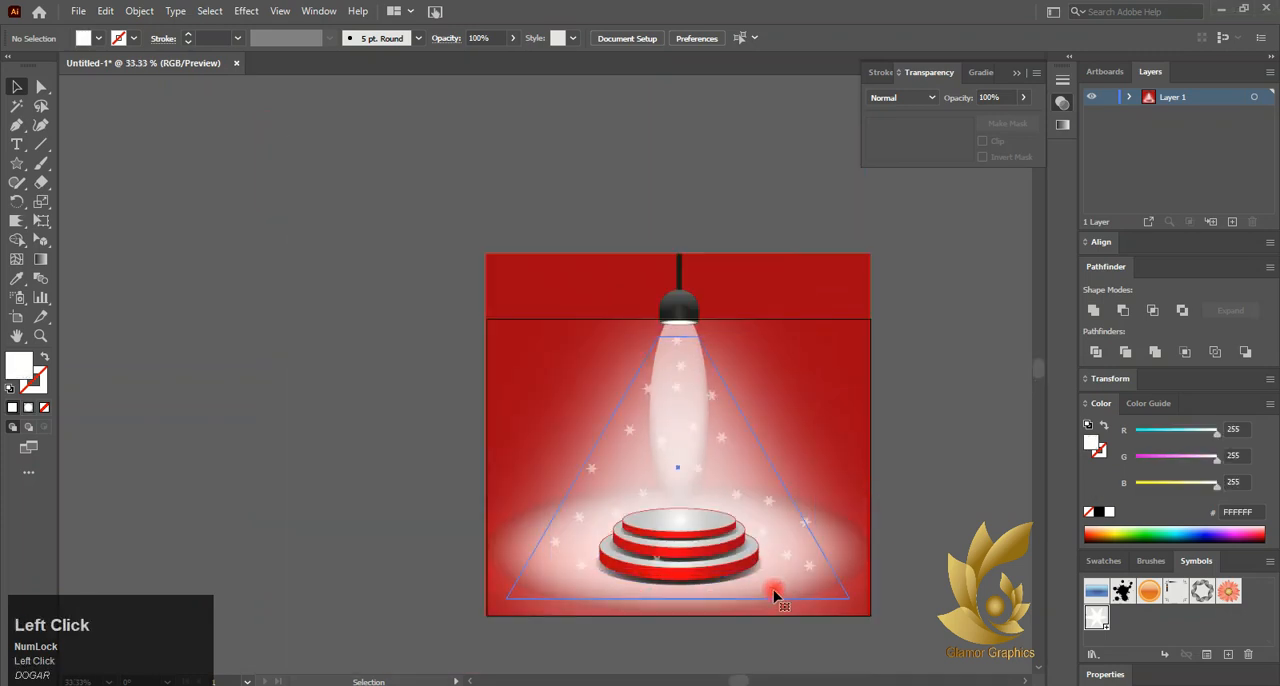
pyautogui.click(852, 566)
pyautogui.click(900, 587)
pyautogui.click(859, 569)
pyautogui.rightClick(859, 569)
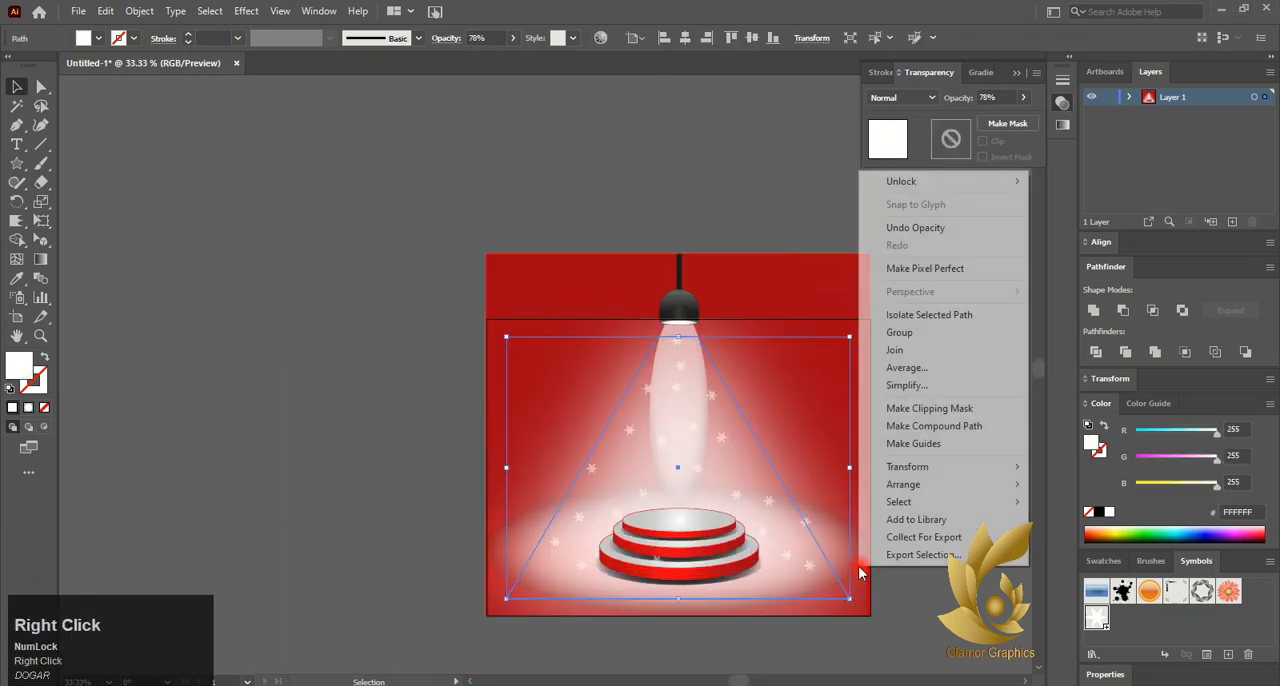
pyautogui.click(773, 466)
pyautogui.rightClick(697, 484)
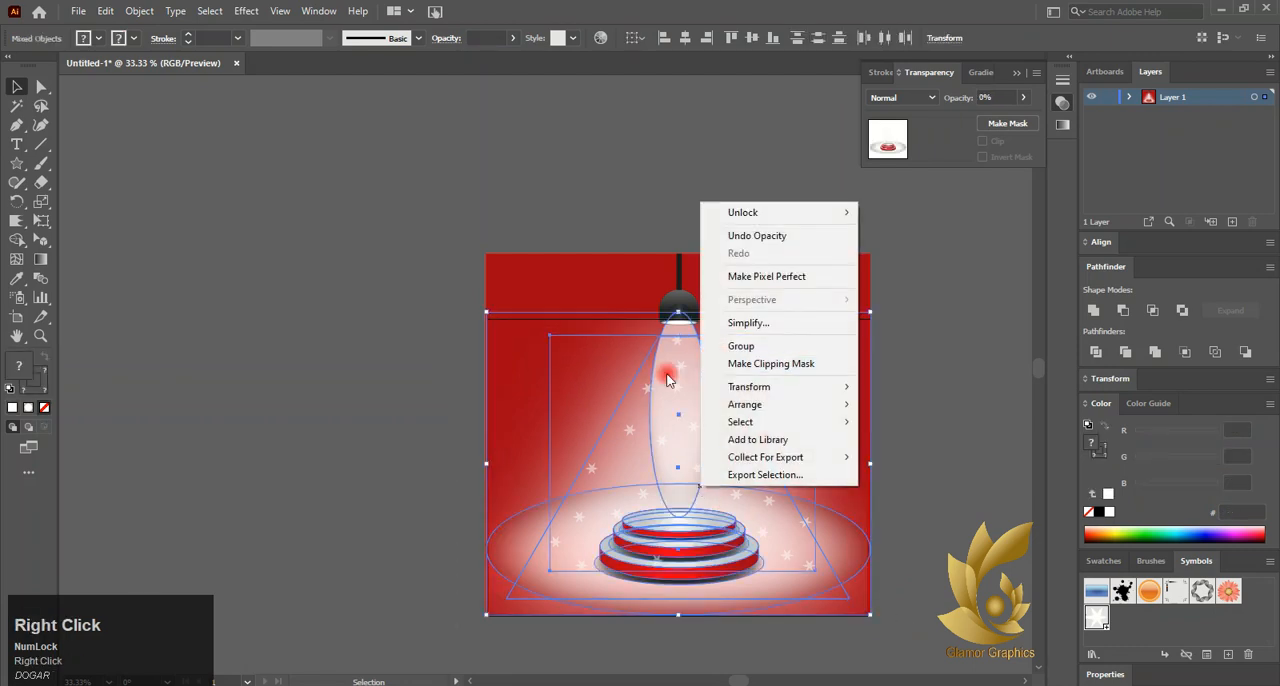
pyautogui.click(668, 434)
pyautogui.click(672, 549)
pyautogui.click(551, 554)
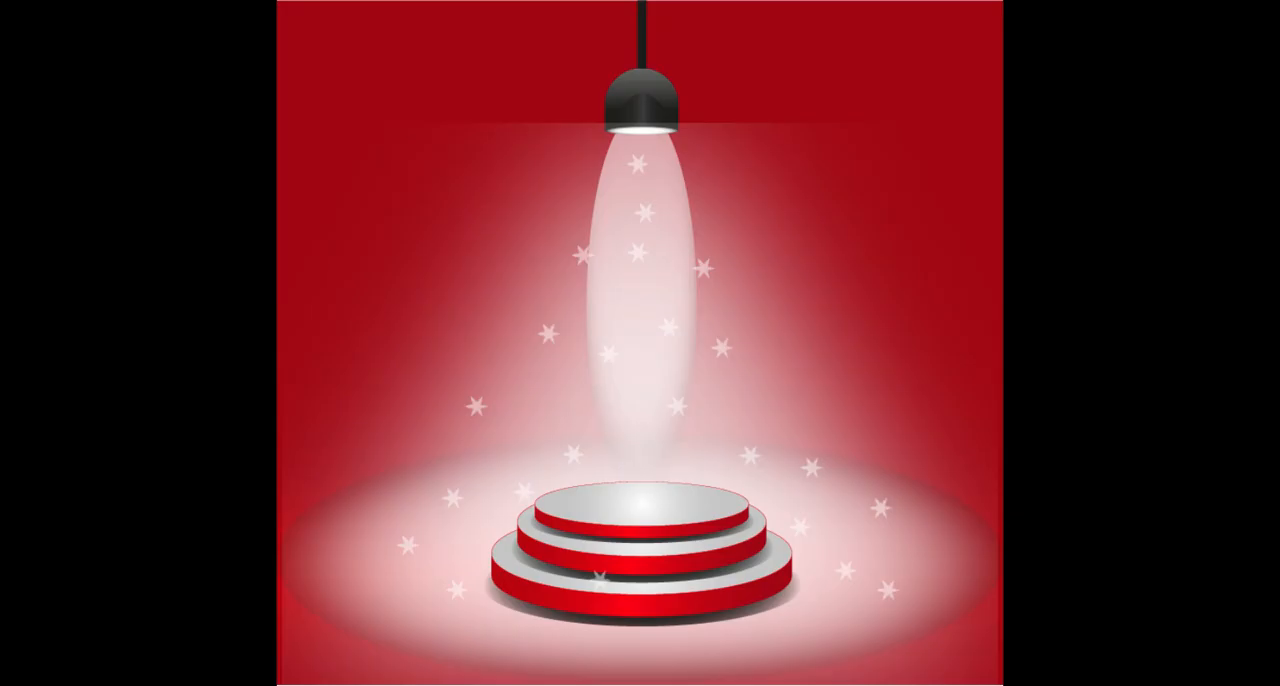